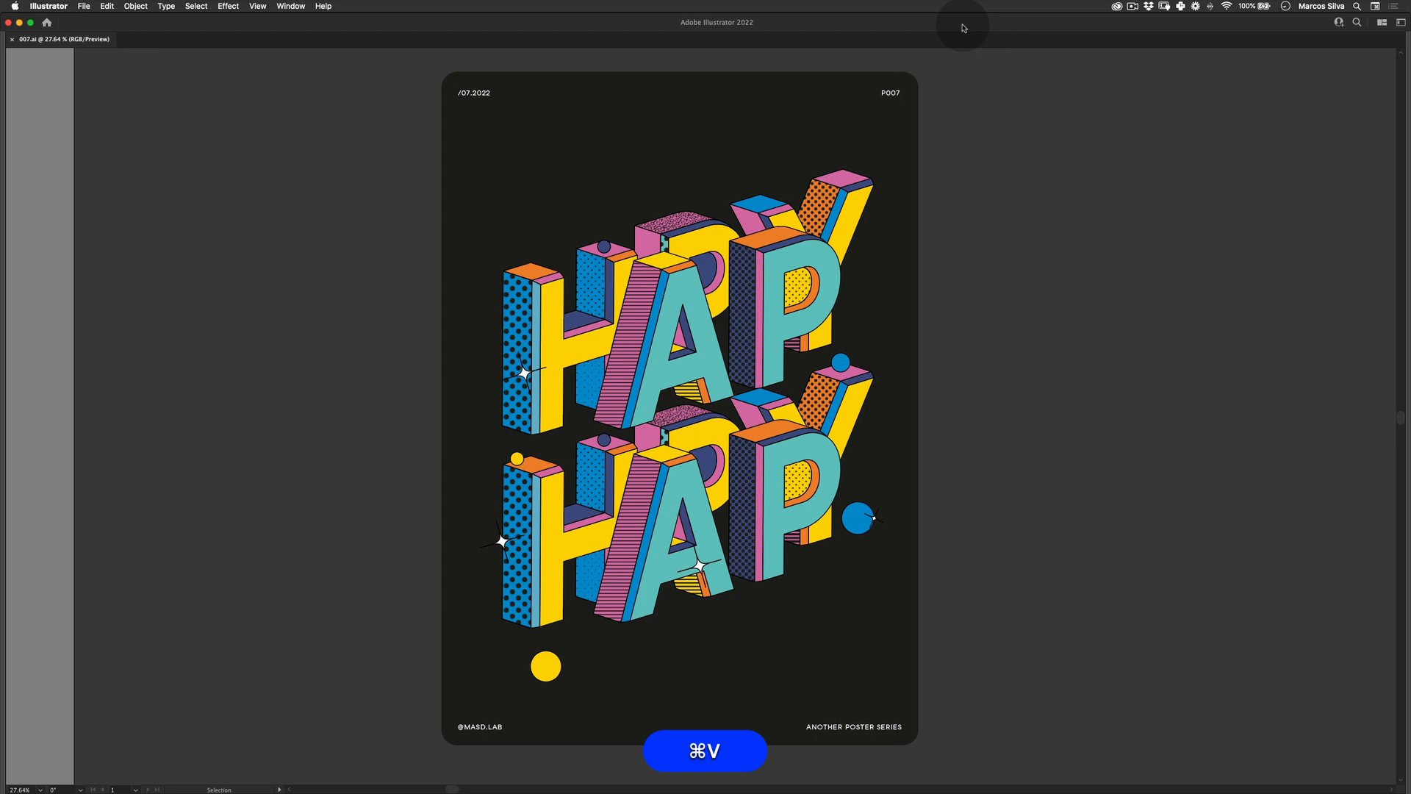
# Step: Create a new RGB document sized 1700 x 2400 px
pyautogui.press('super+n')
pyautogui.moveTo(447, 56); pyautogui.dragTo(562, 67)
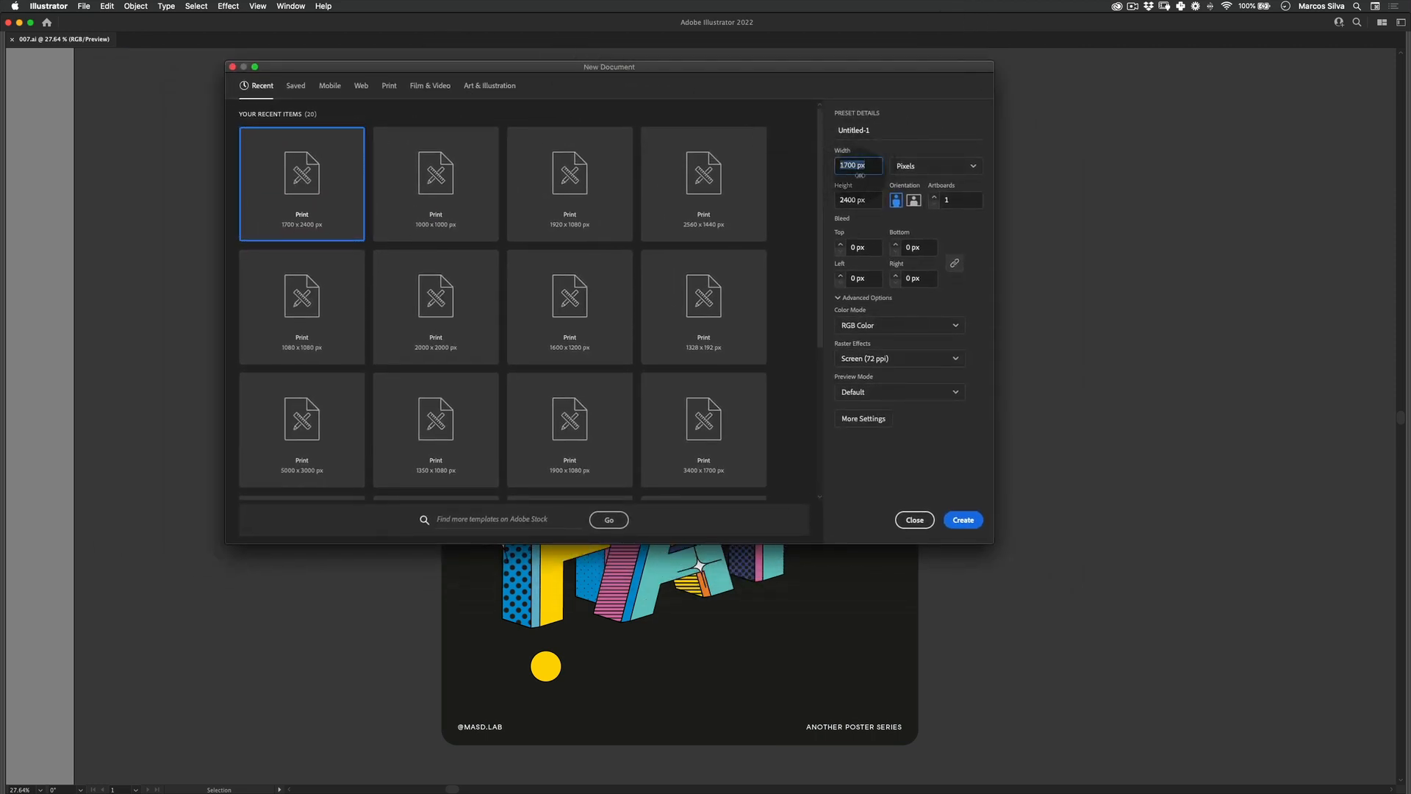
pyautogui.click(960, 521)
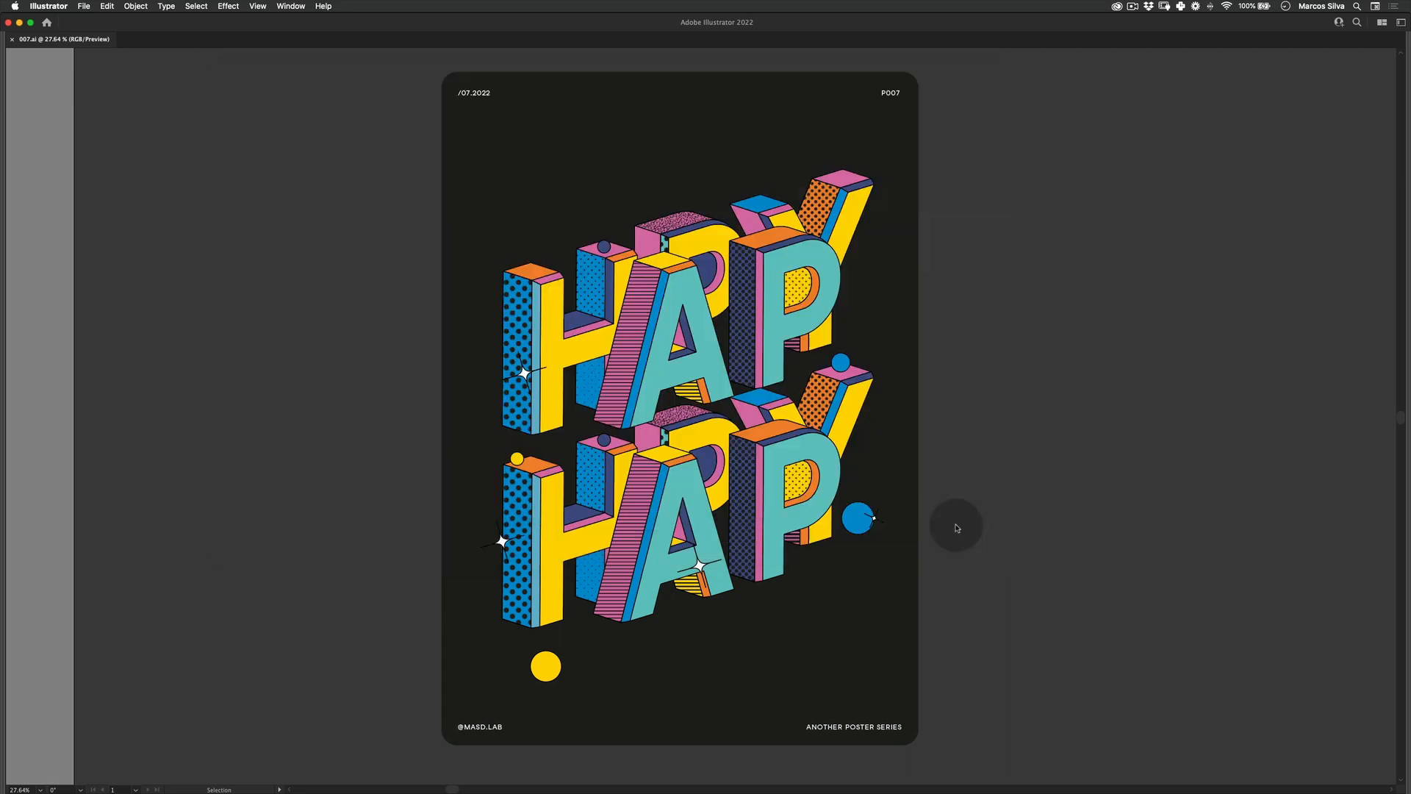
# Step: Add the text HAPPY in the upper half of the artboard and scale it up to about 880 px wide
pyautogui.press('t')
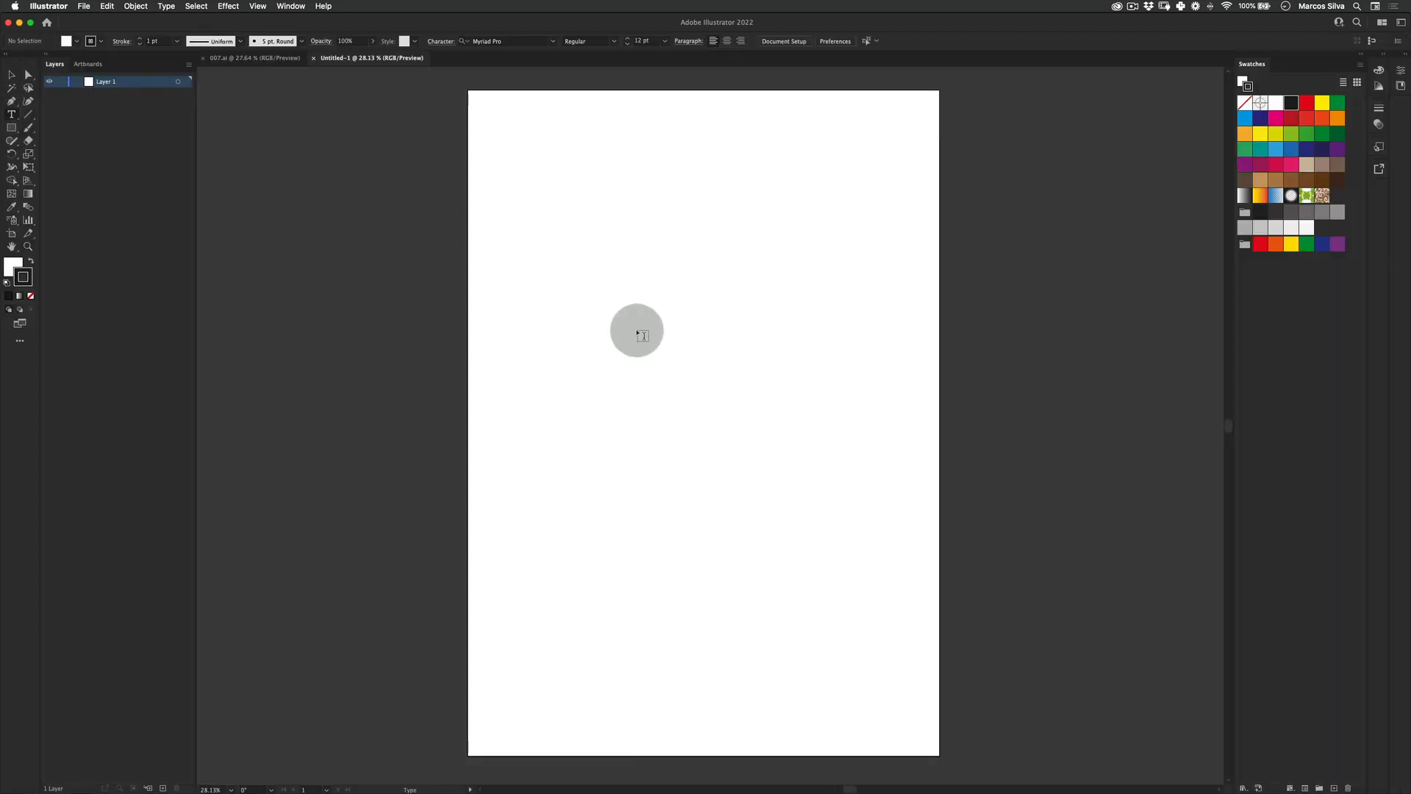
pyautogui.click(601, 352)
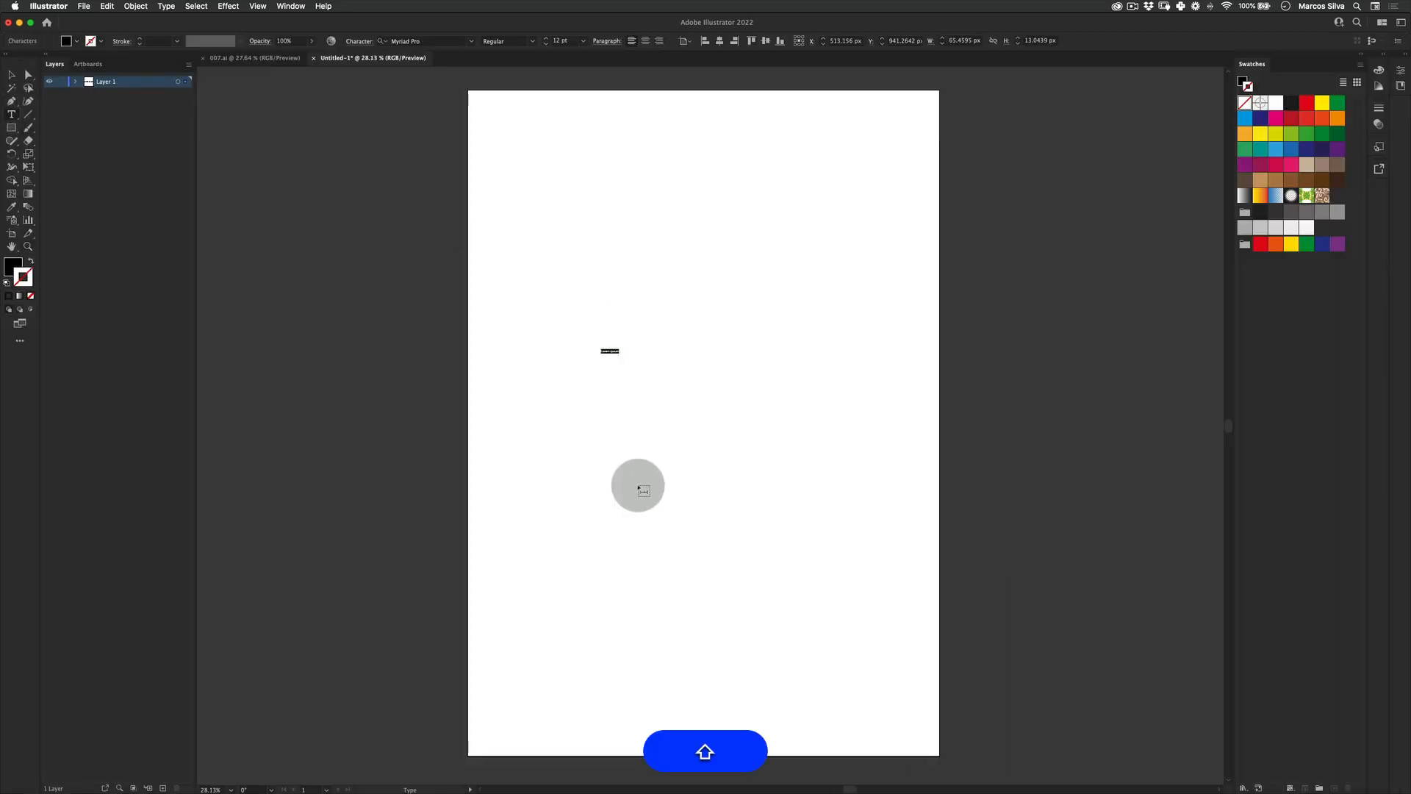
pyautogui.write('A')
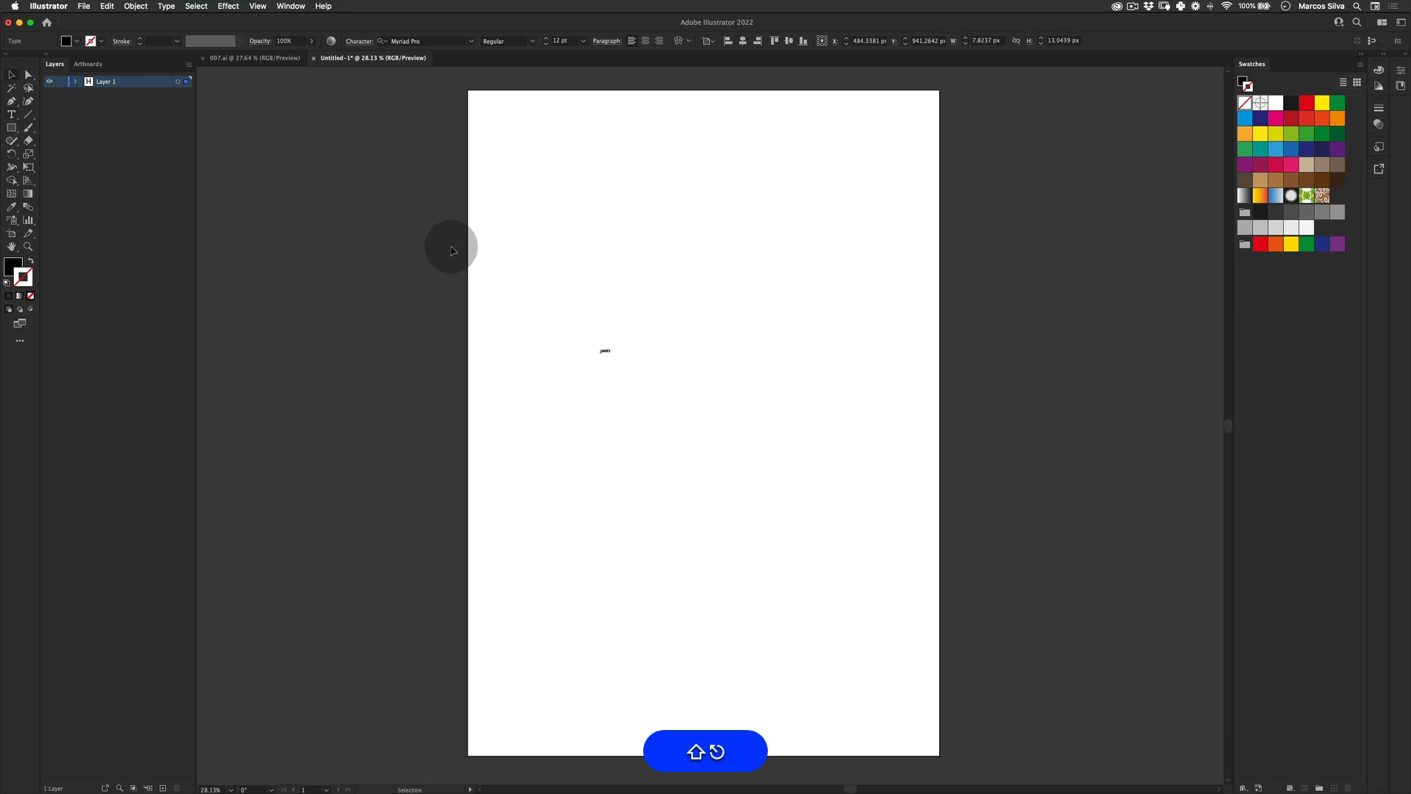
pyautogui.write('e')
pyautogui.moveTo(612, 345); pyautogui.dragTo(818, 337)
# Step: Set the word's font to Pangram Black and deselect it
pyautogui.click(436, 42)
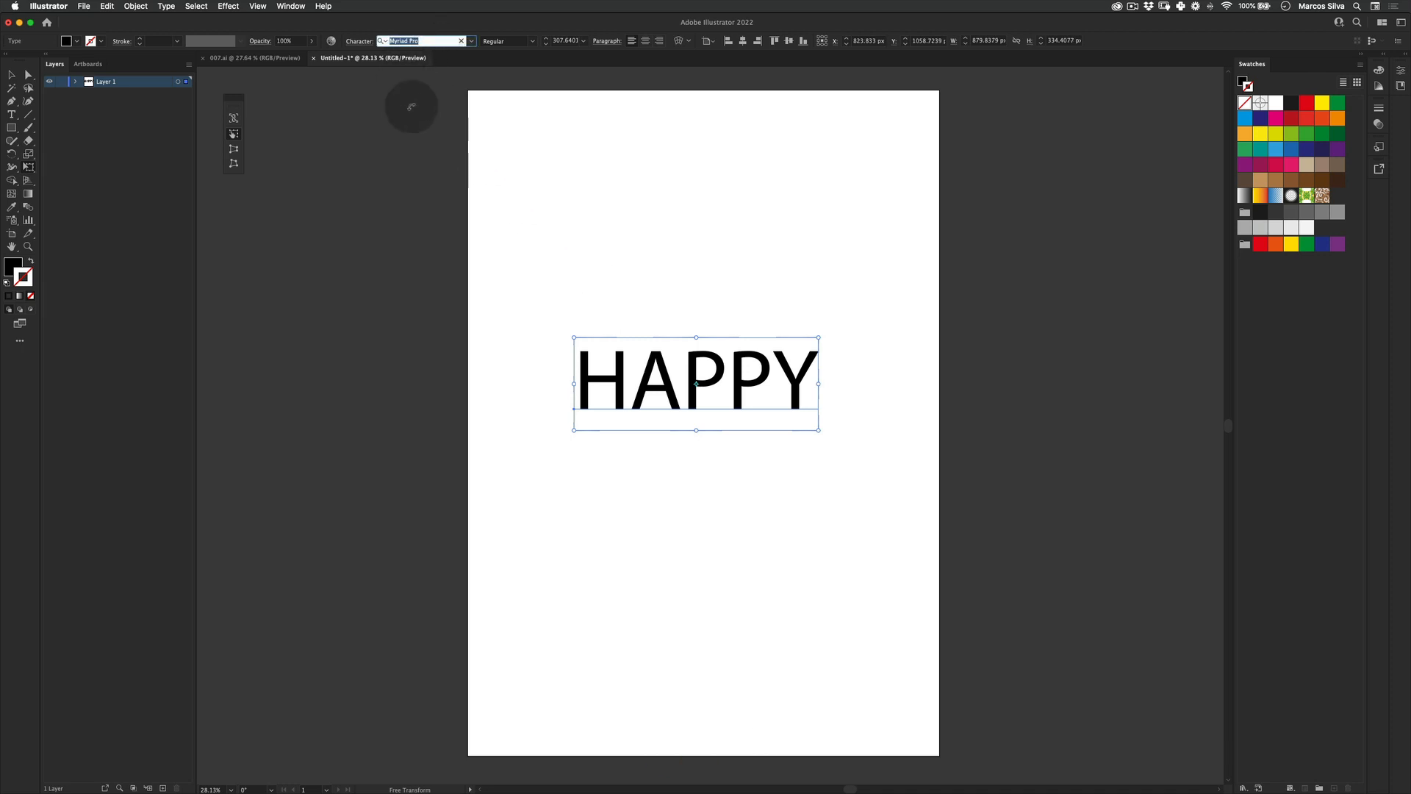
pyautogui.write('pangr')
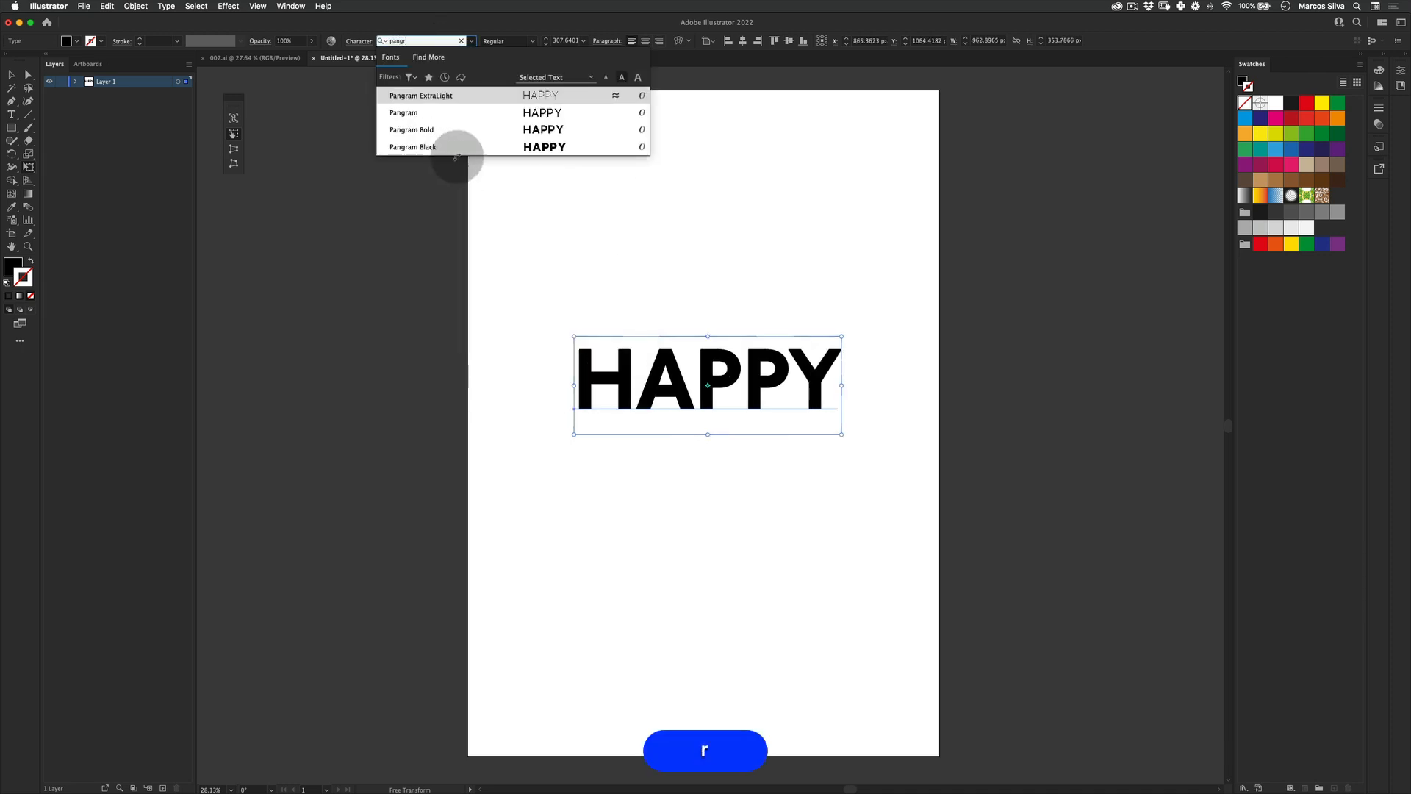
pyautogui.click(520, 147)
pyautogui.press('v')
pyautogui.click(470, 240)
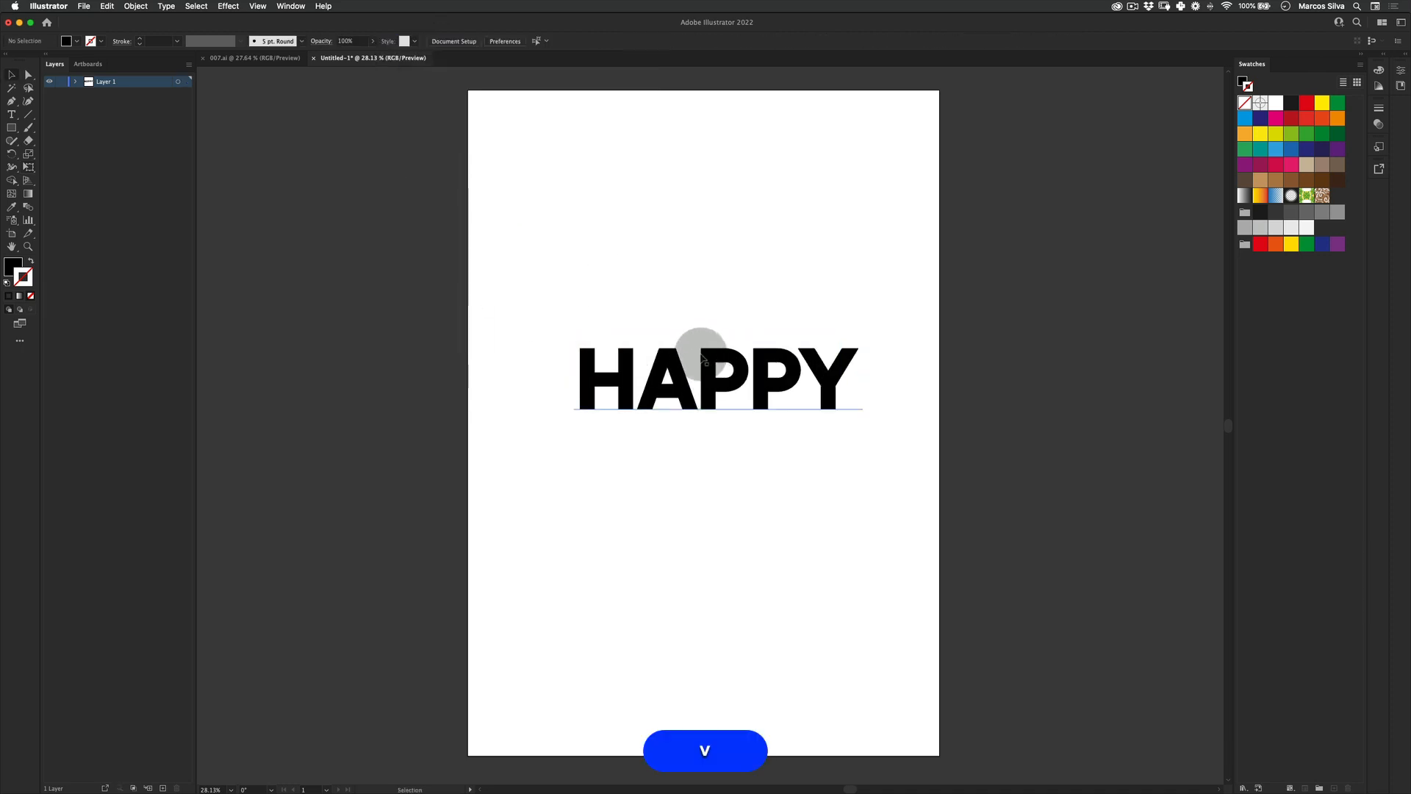
# Step: Move the word HAPPY closer to the artboard's horizontal centre and fill it with light grey
pyautogui.moveTo(702, 358); pyautogui.dragTo(682, 362)
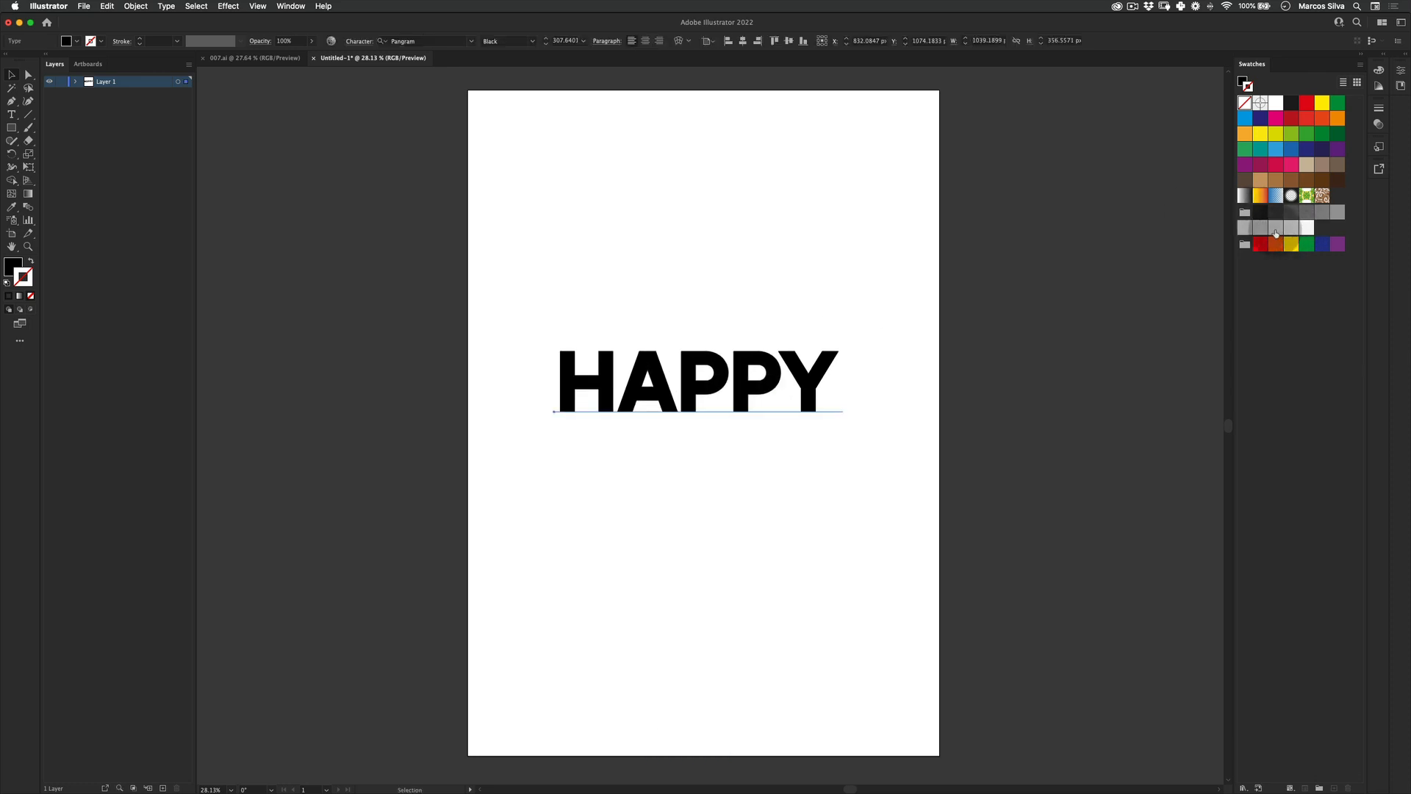
pyautogui.press('super+z')
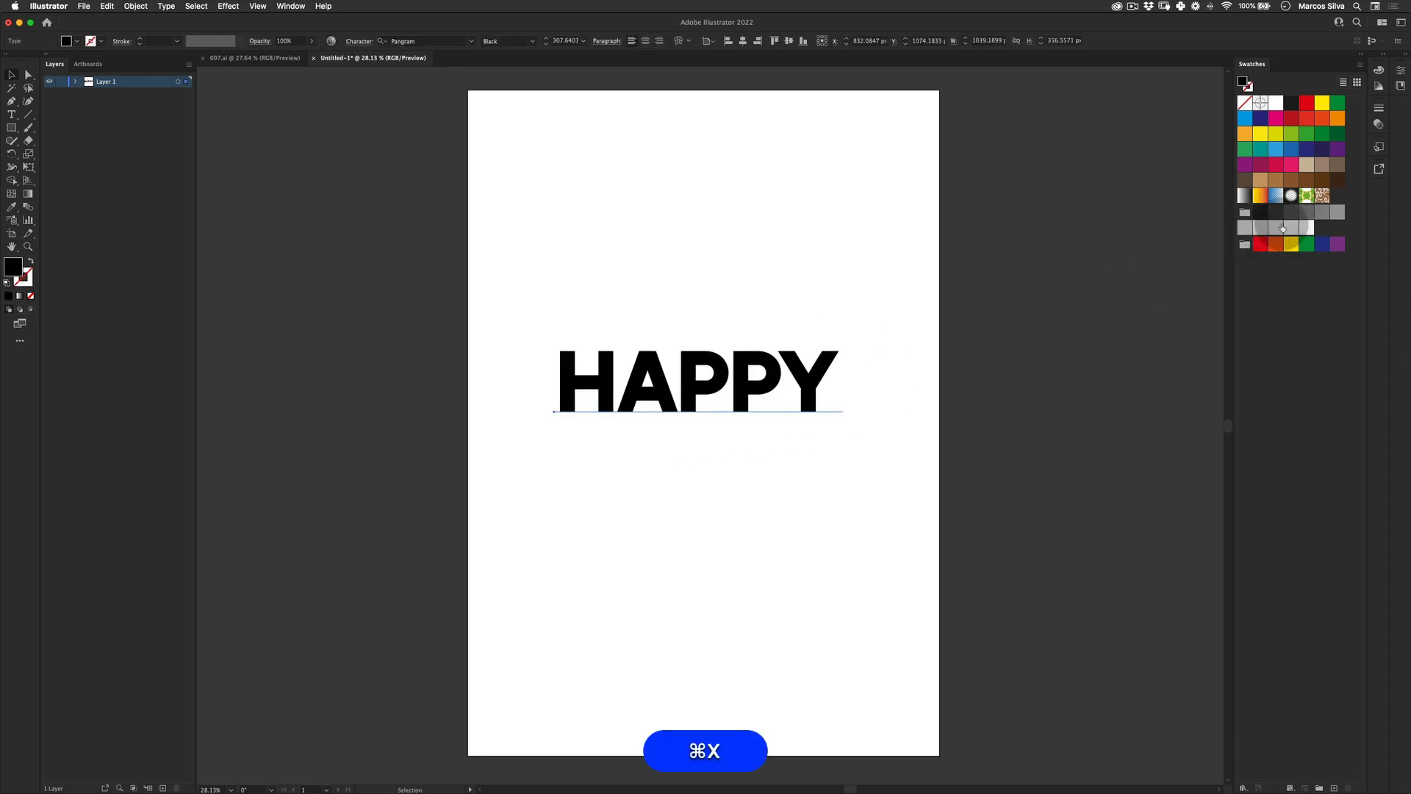
pyautogui.press('x')
pyautogui.click(1286, 228)
pyautogui.click(1274, 228)
pyautogui.press('v')
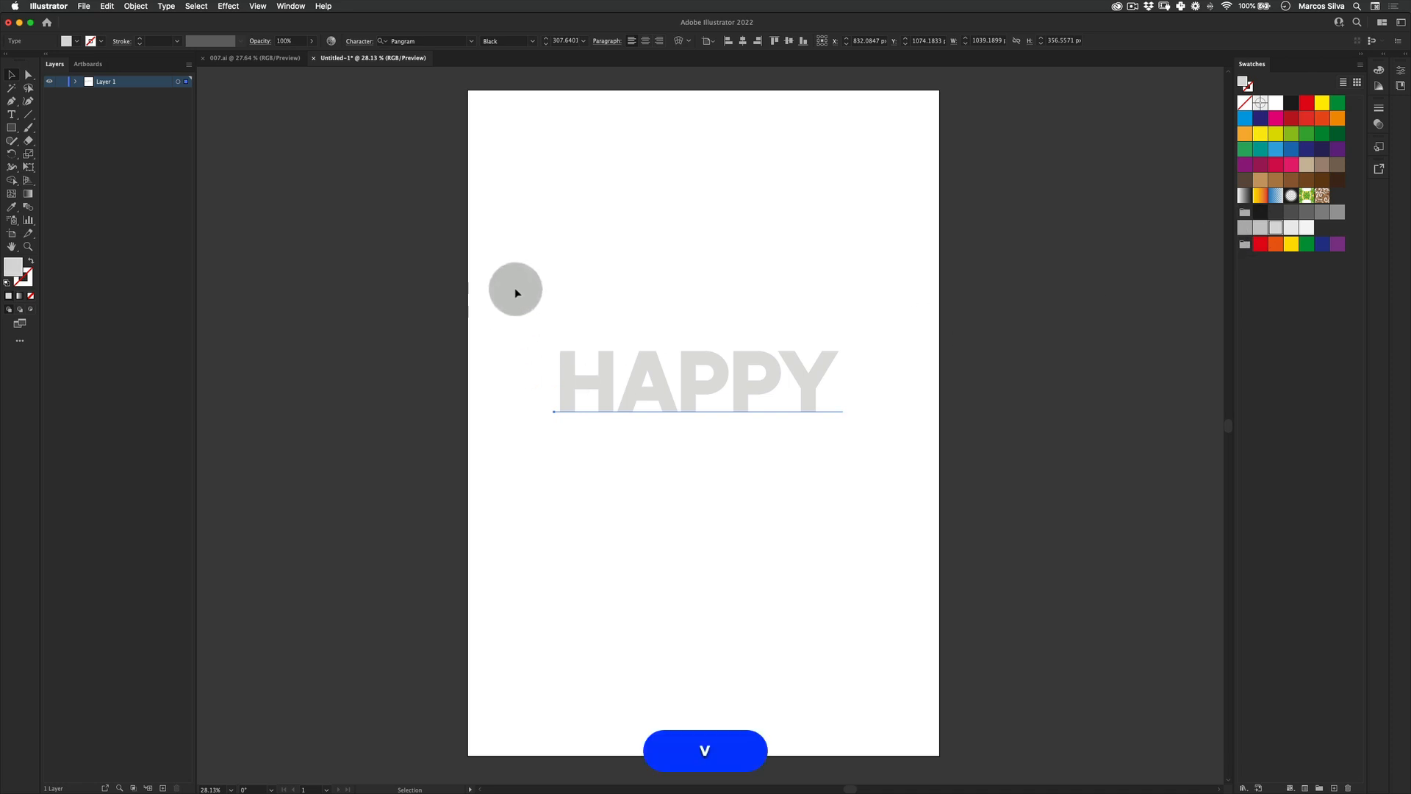
# Step: Place a spare copy of the flat HAPPY text outside the artboard, to its left, and reselect the original
pyautogui.moveTo(508, 233); pyautogui.dragTo(833, 444)
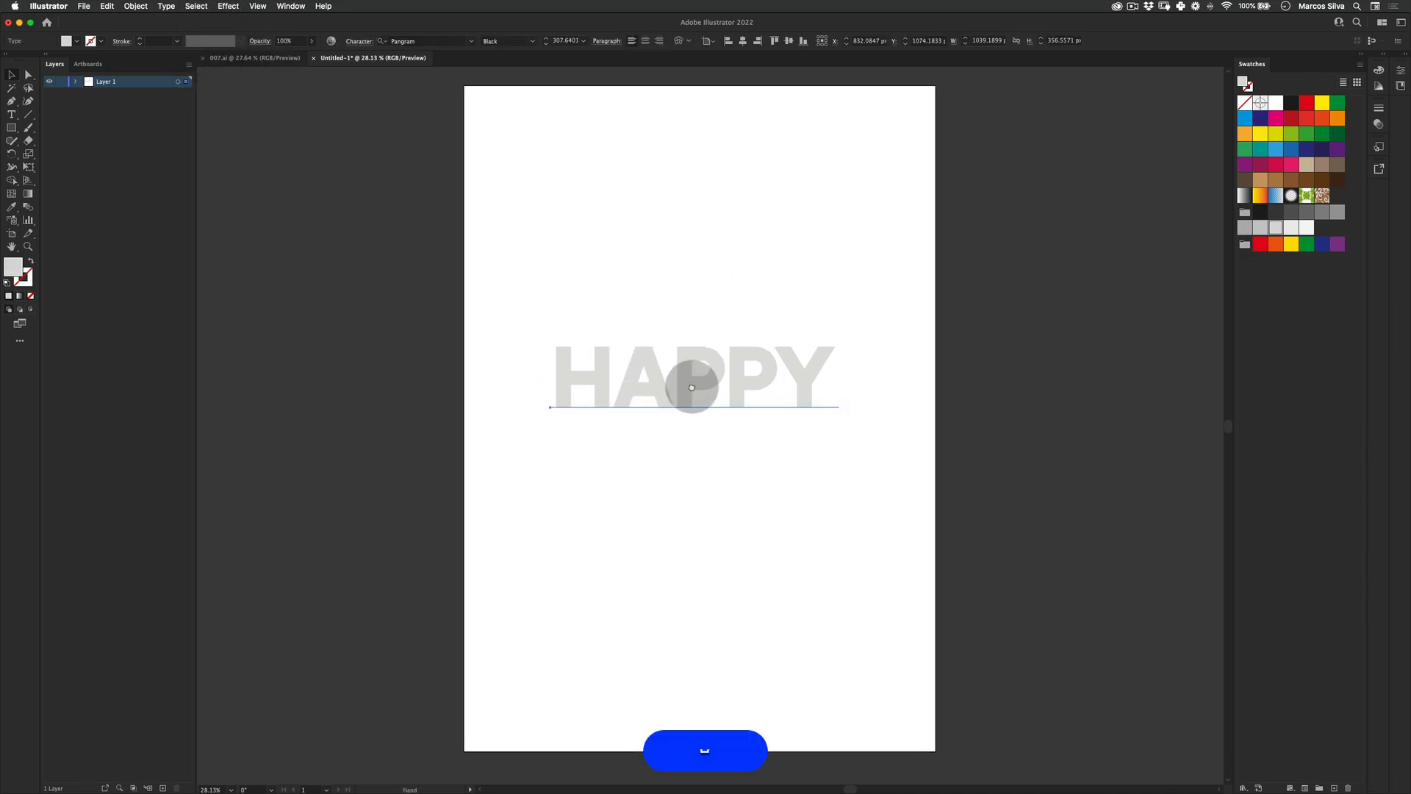
pyautogui.moveTo(693, 394); pyautogui.dragTo(250, 482)
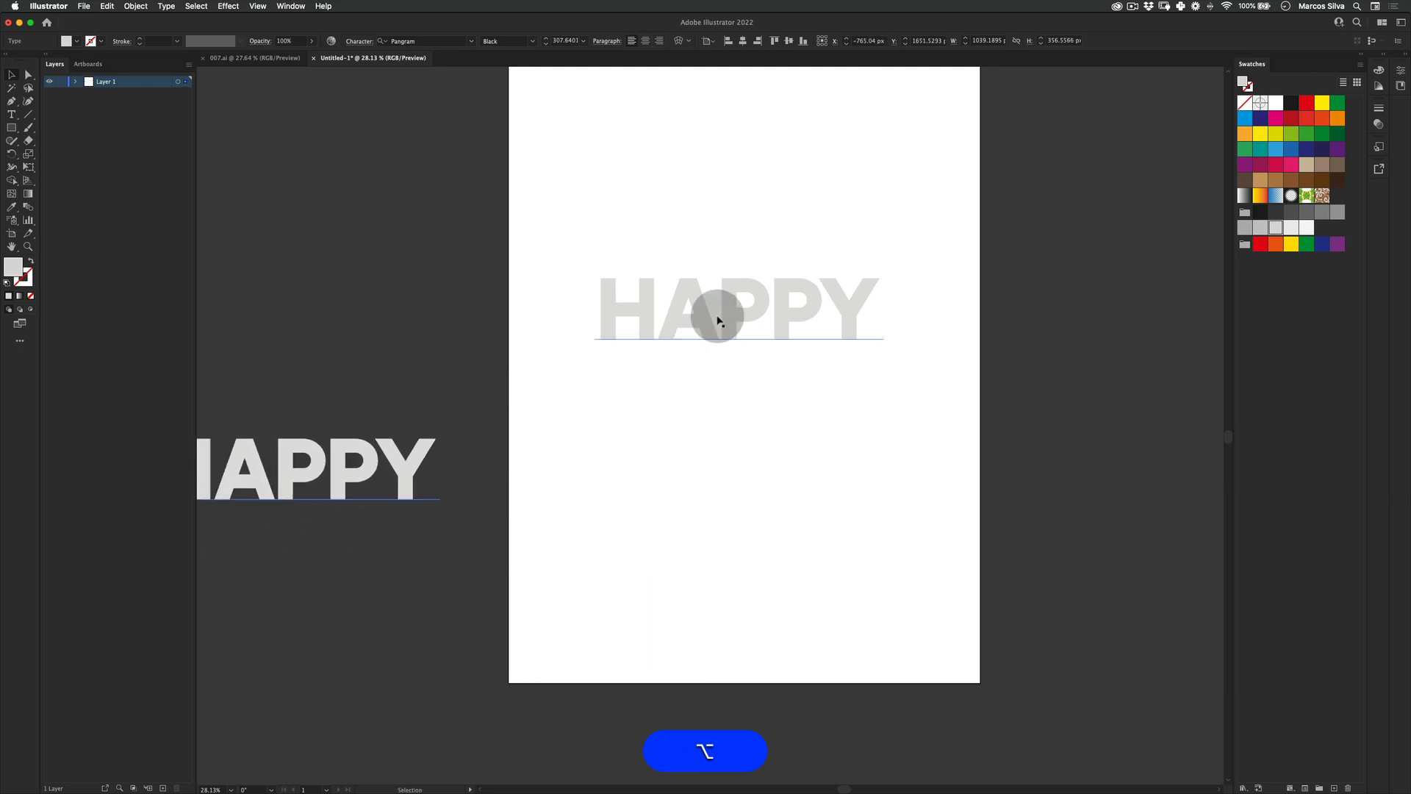
pyautogui.moveTo(661, 330); pyautogui.dragTo(591, 399)
pyautogui.moveTo(498, 315); pyautogui.dragTo(779, 425)
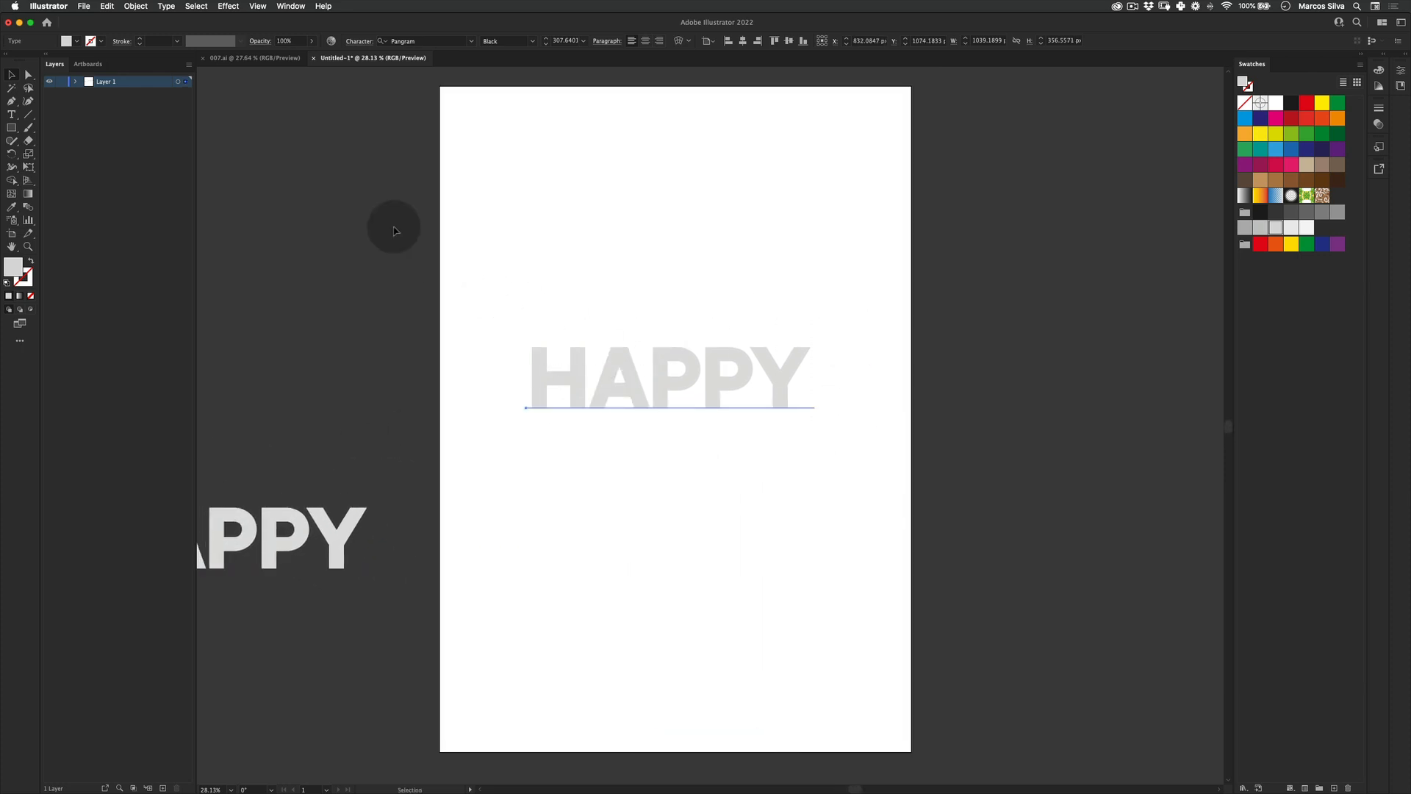
# Step: Give the artboard's HAPPY text a classic 3D Extrude & Bevel effect with a custom rotation of -26°, -42° and 18°
pyautogui.click(228, 6)
pyautogui.moveTo(331, 87)
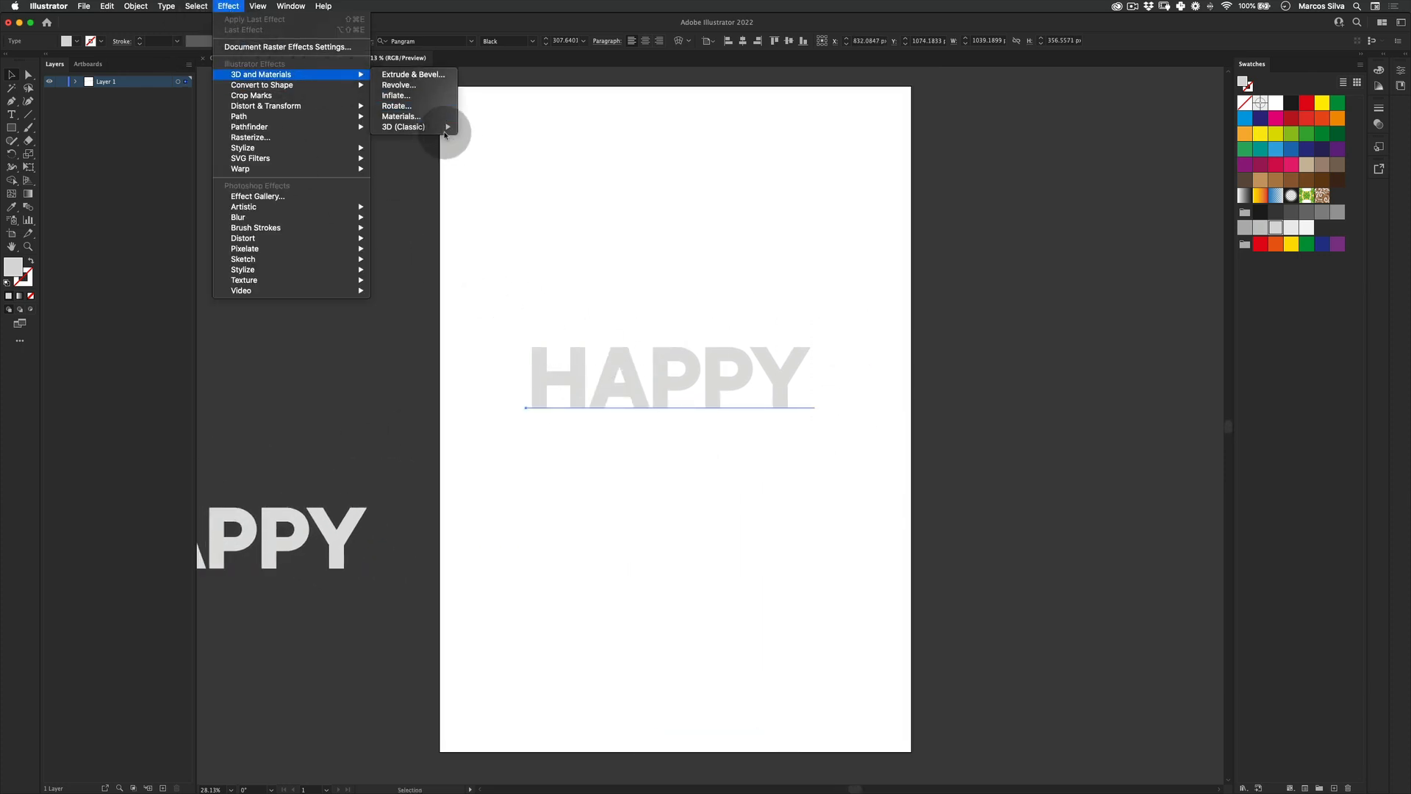
pyautogui.moveTo(441, 126)
pyautogui.click(488, 128)
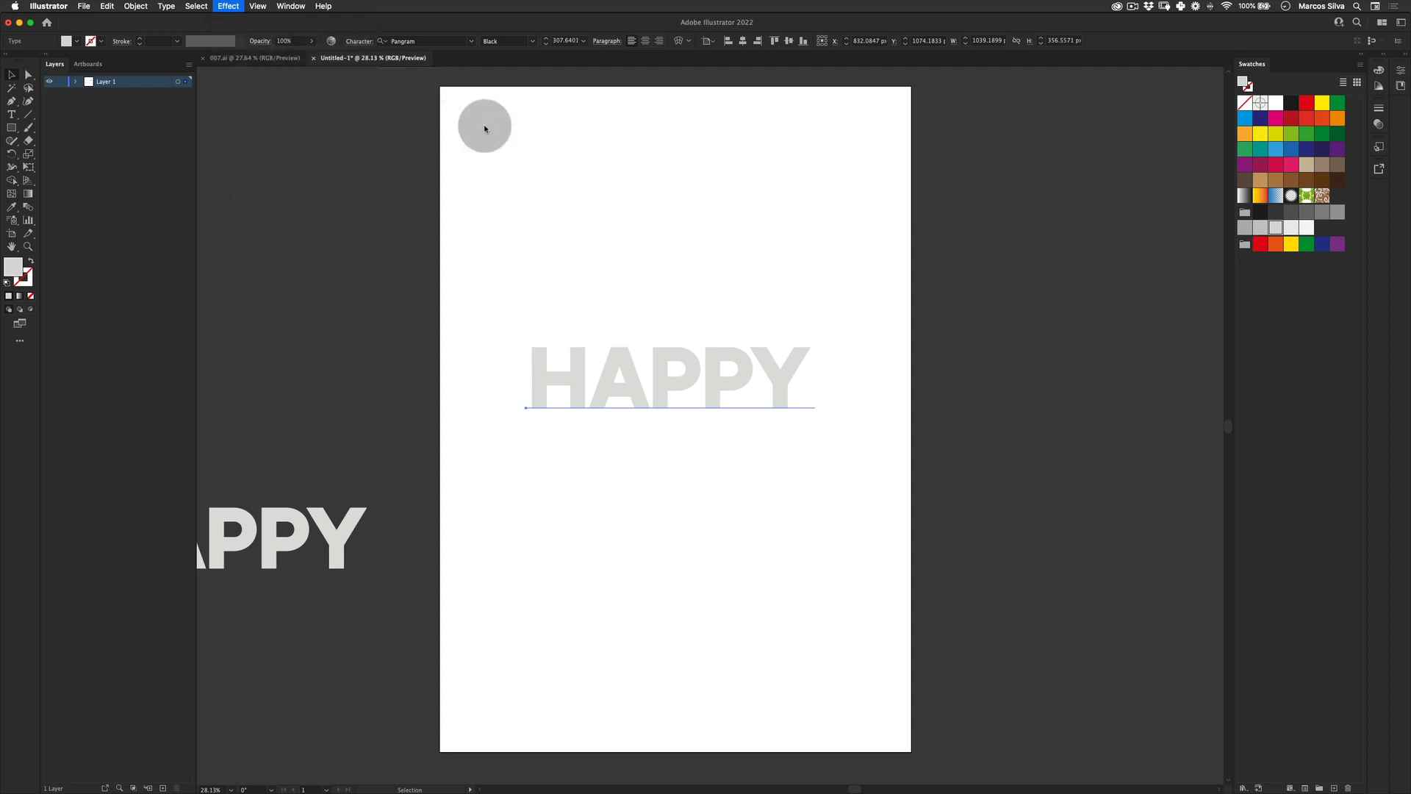
pyautogui.click(1047, 69)
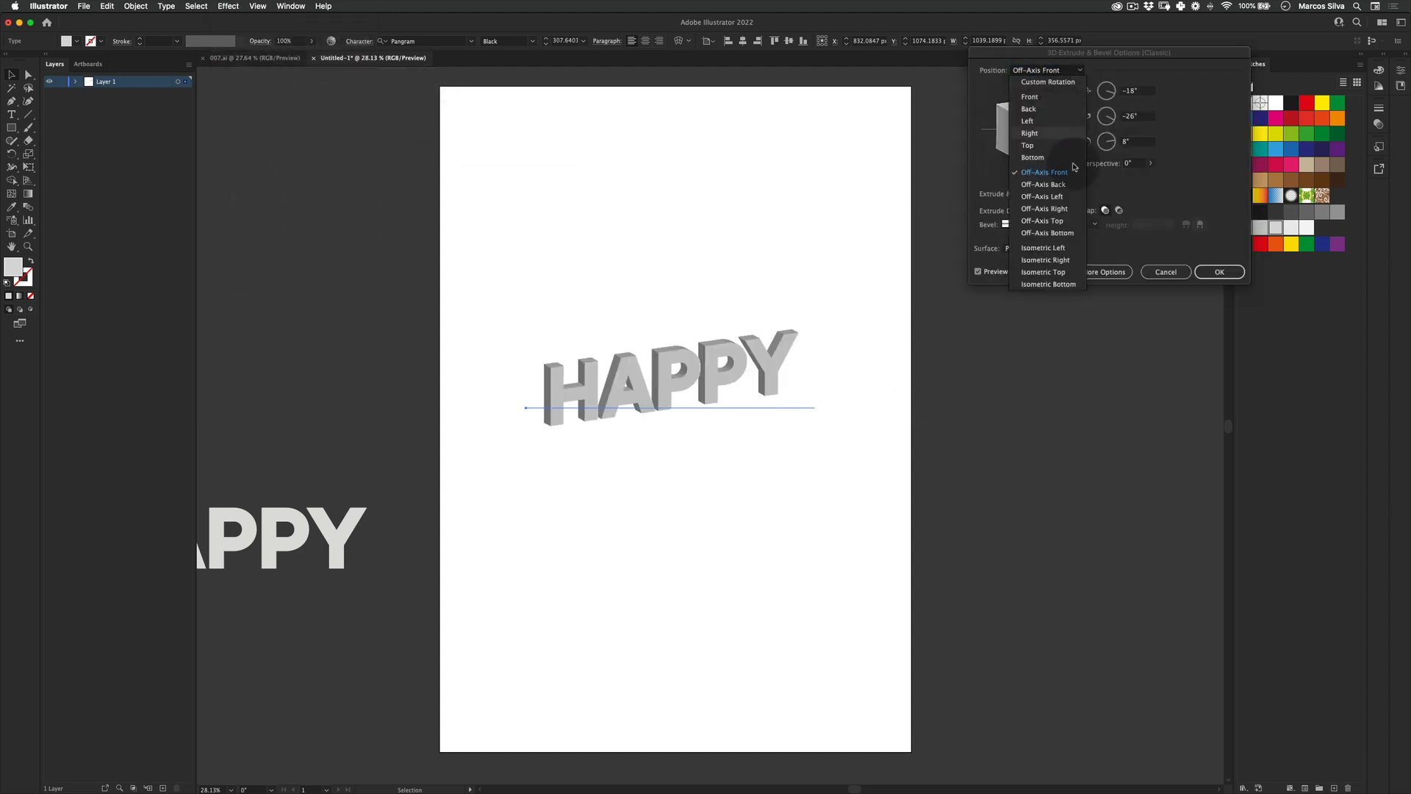
pyautogui.click(1062, 253)
pyautogui.click(1038, 70)
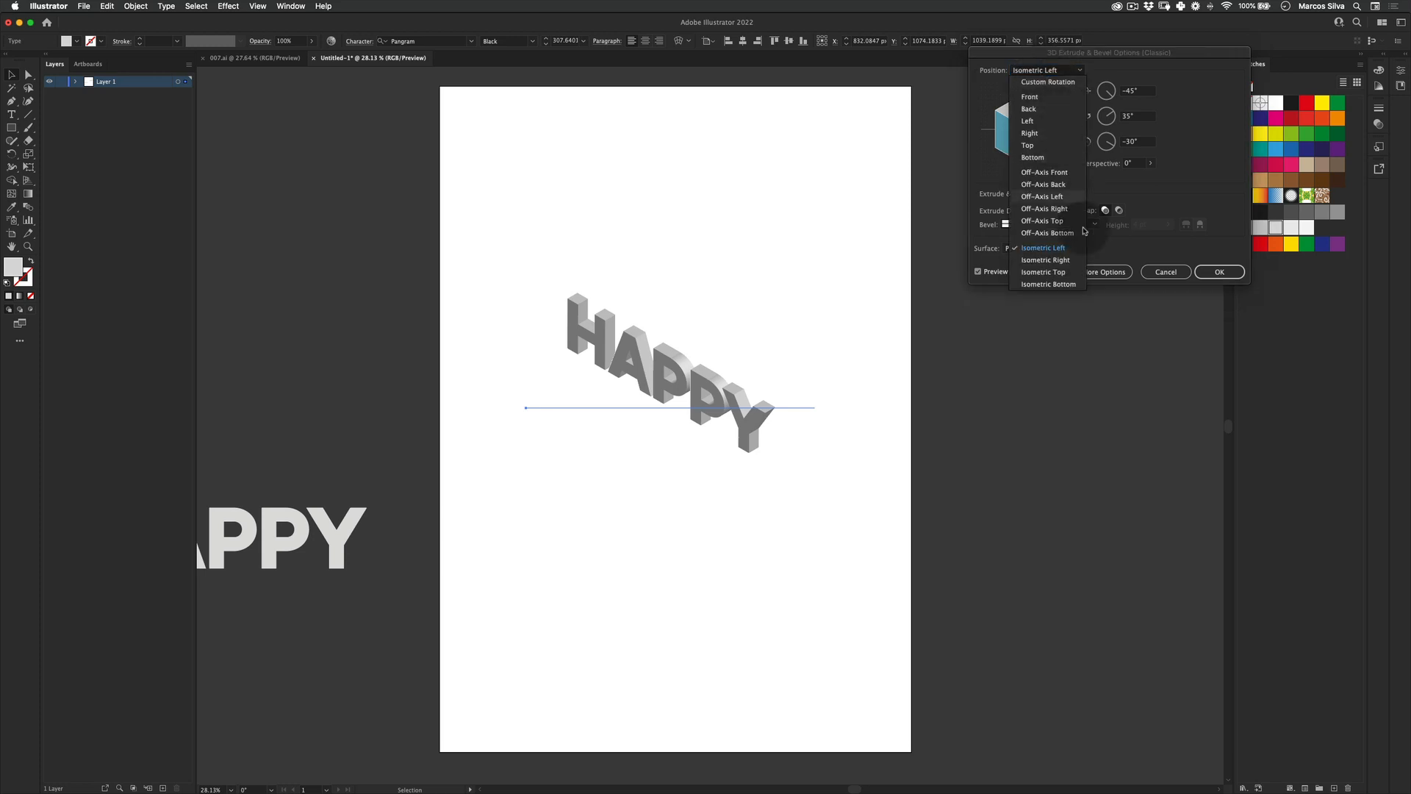
pyautogui.click(1062, 261)
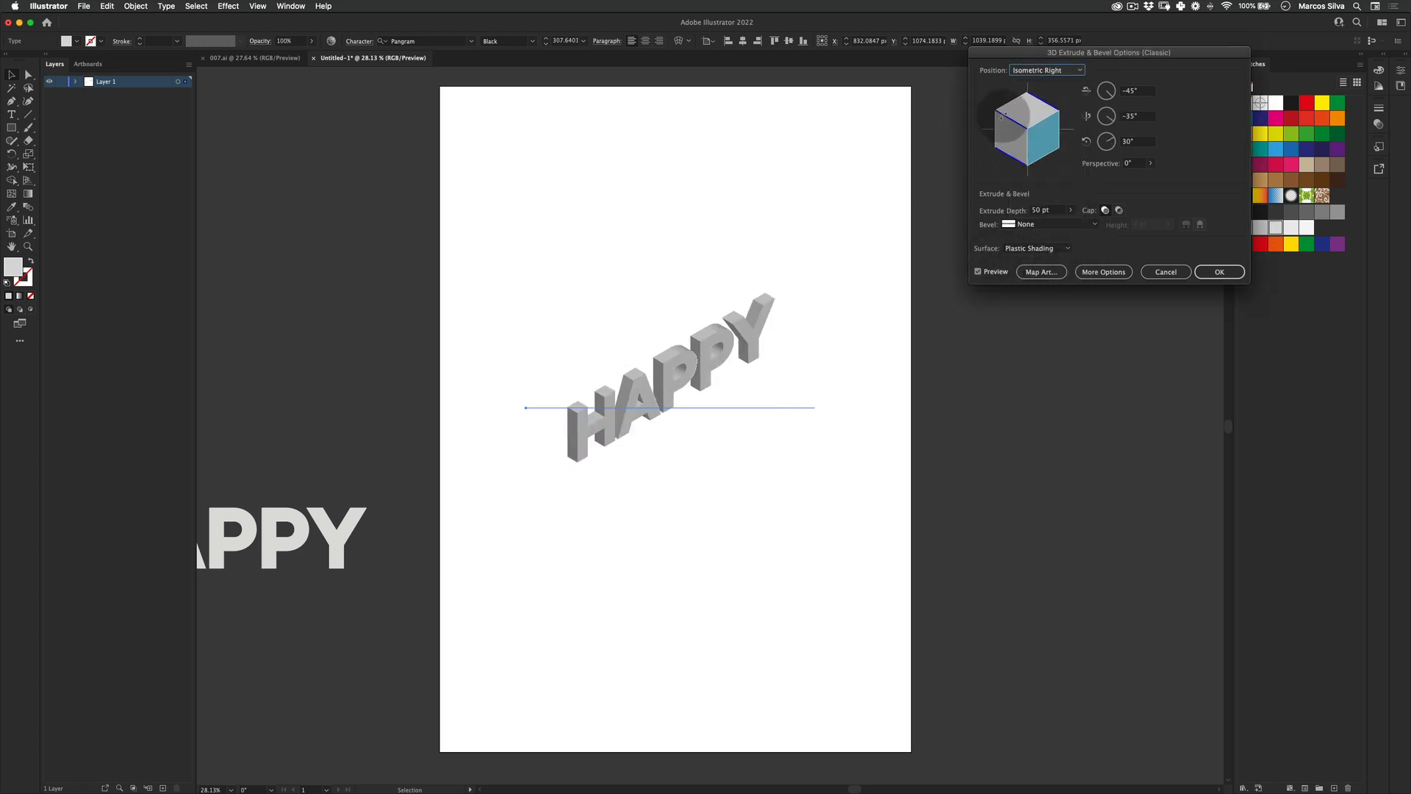
pyautogui.moveTo(1004, 116); pyautogui.dragTo(1047, 115)
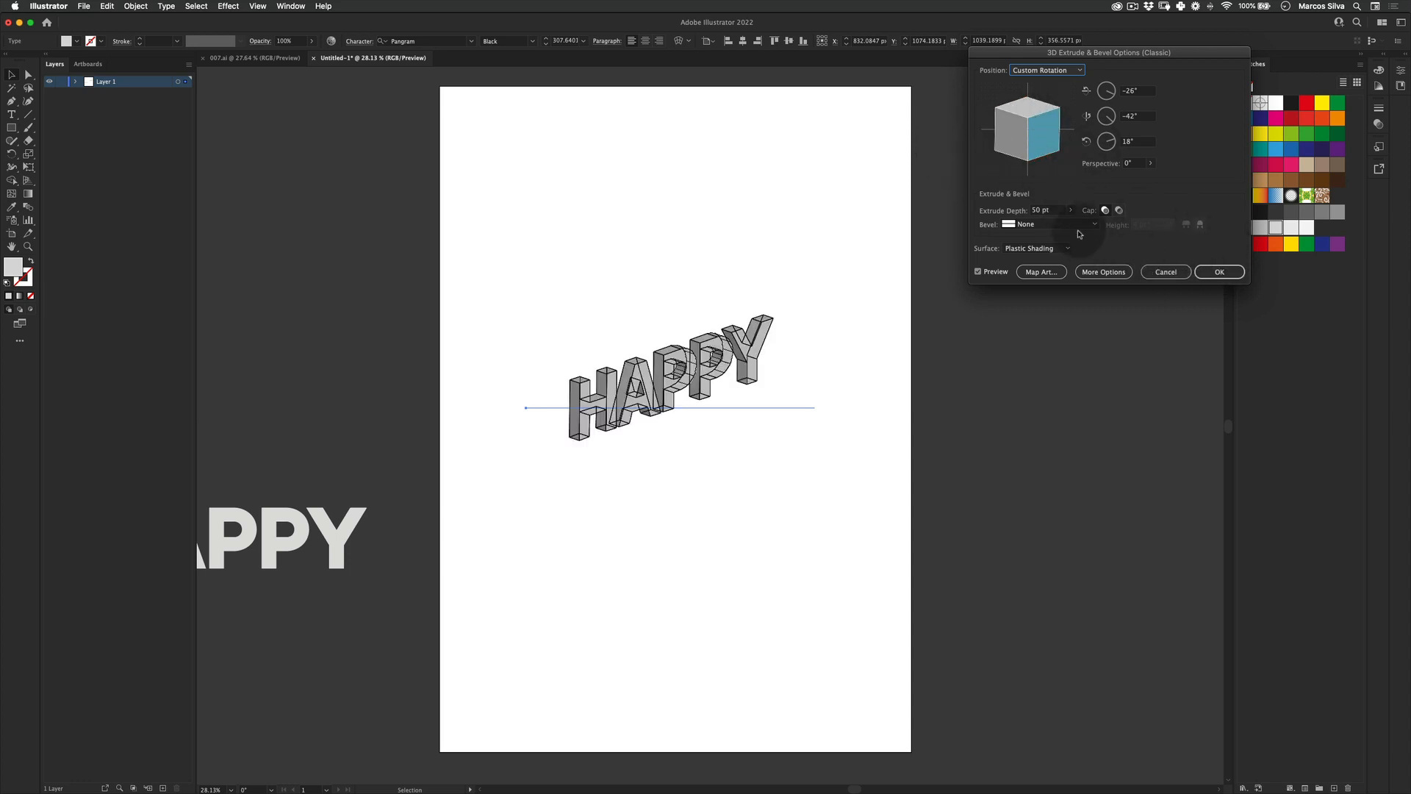
# Step: Choose the Classic bevel and set the extrude depth to 80 pt
pyautogui.click(1053, 228)
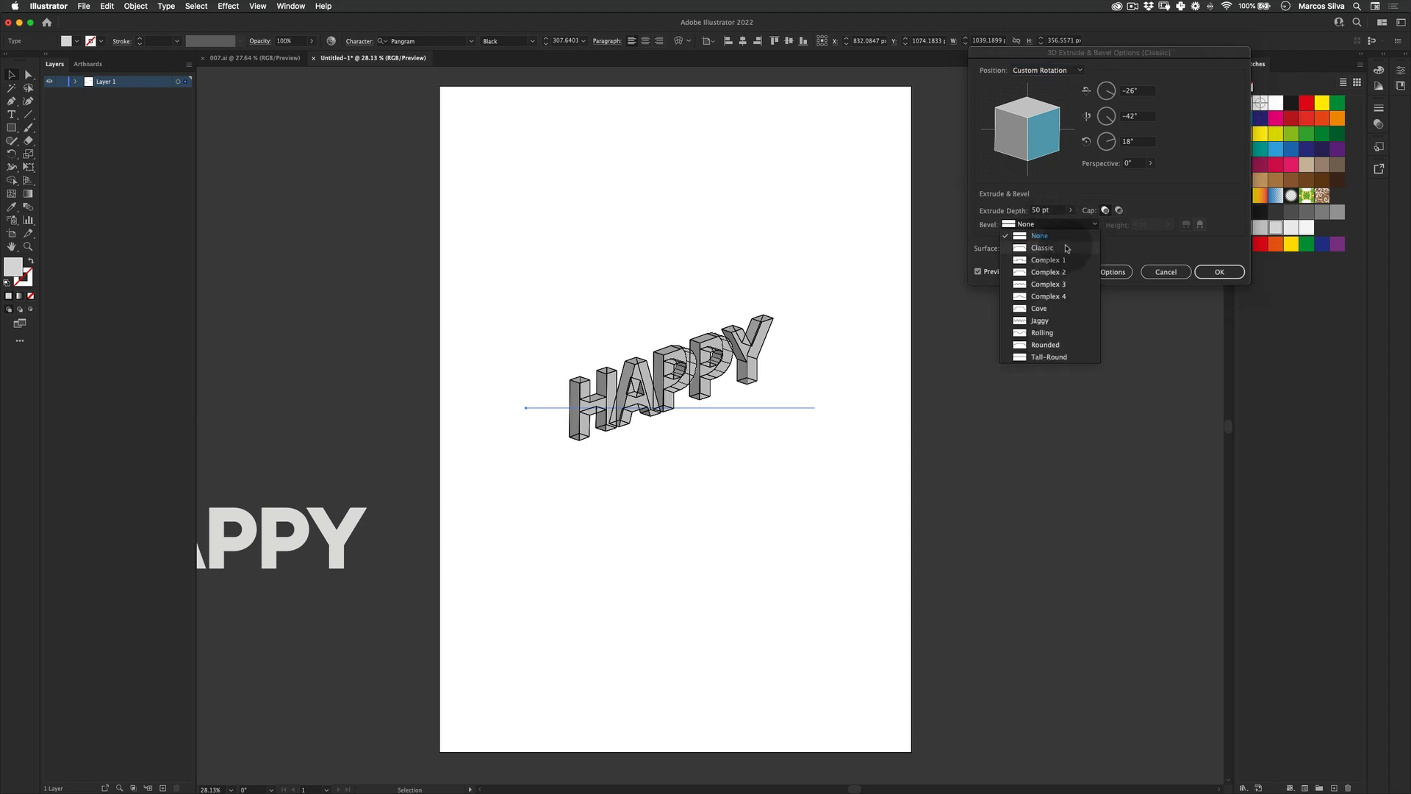
pyautogui.click(1043, 248)
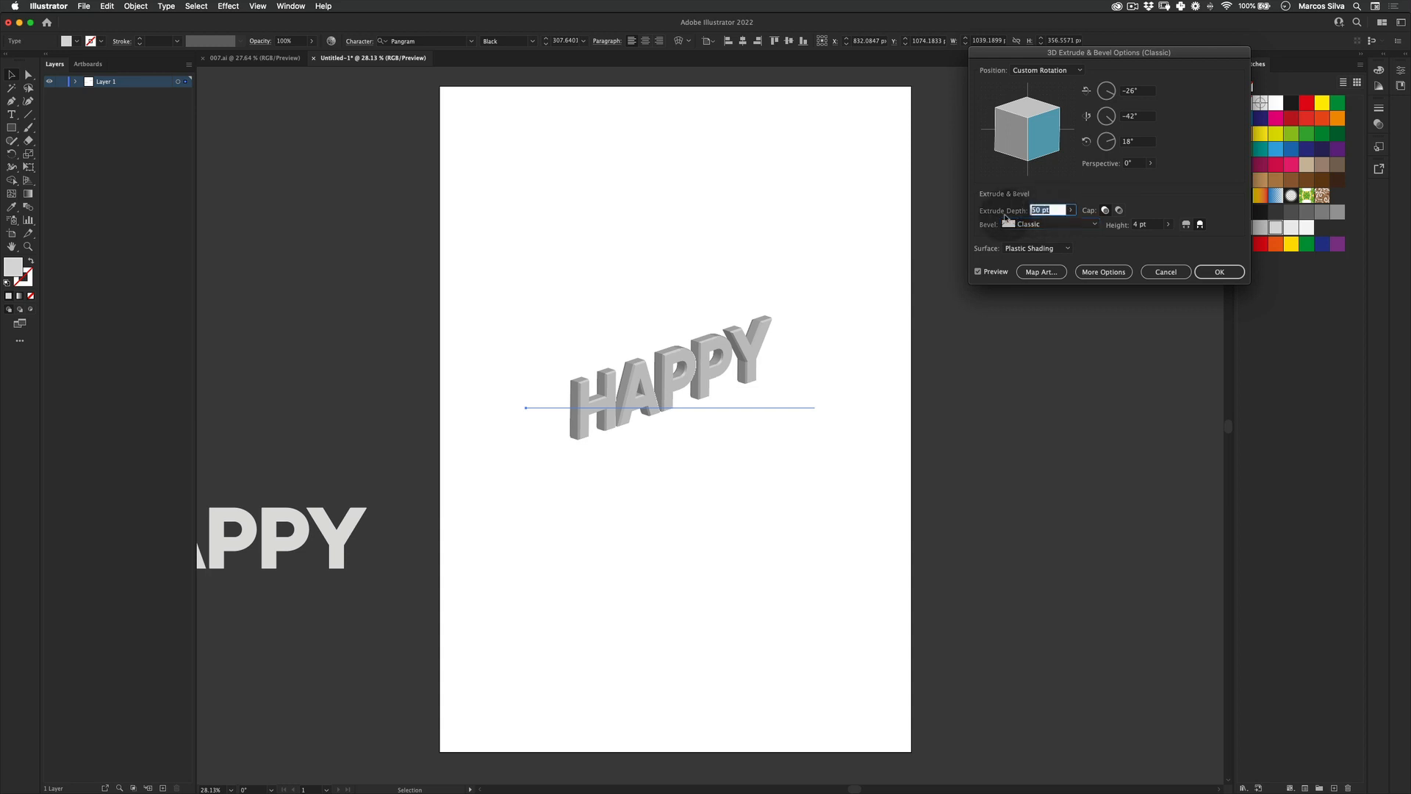
pyautogui.hotkey('shift', 'Up')
pyautogui.hotkey('shift', 'Up')
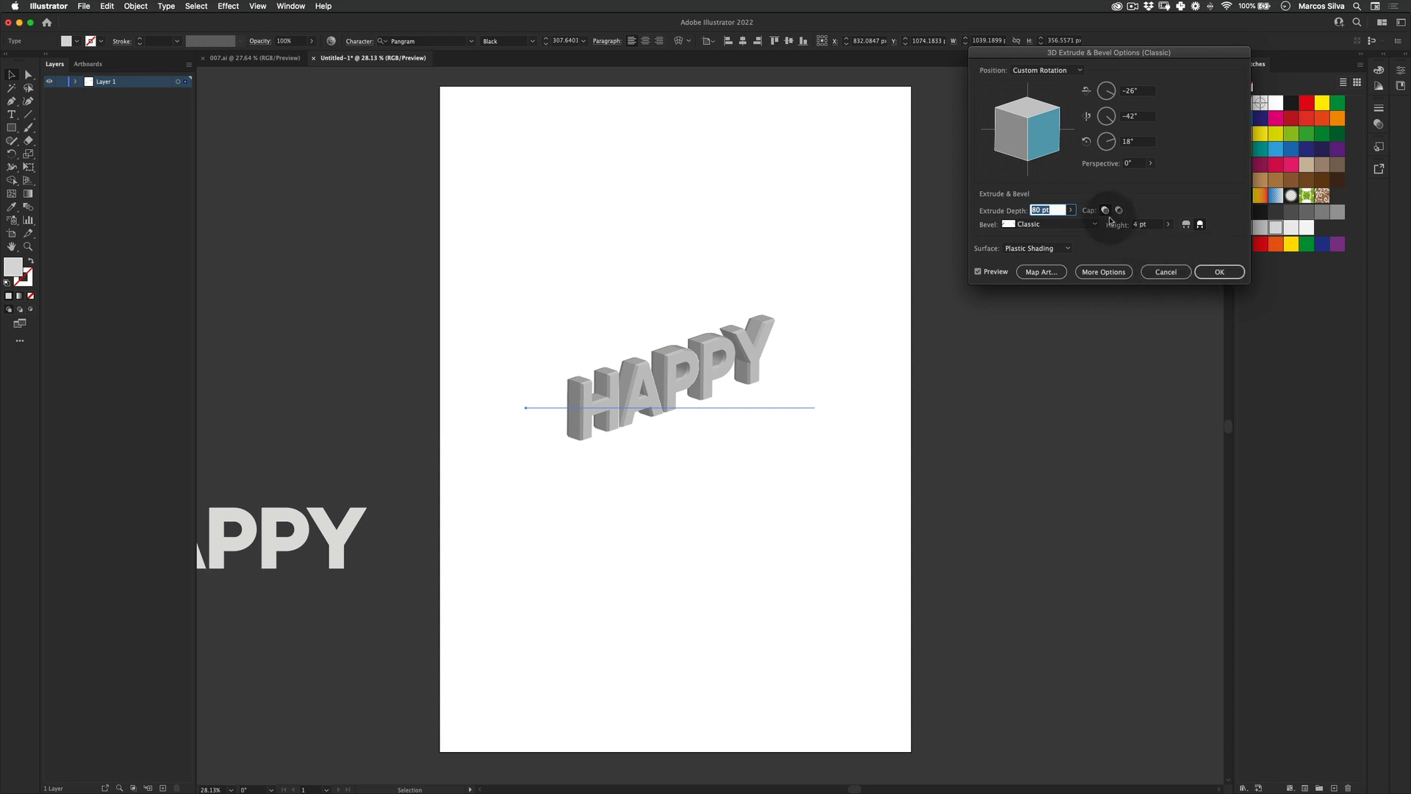
# Step: Try the outward bevel extent, switch back to the inward extent, and apply the 3D effect
pyautogui.click(1151, 225)
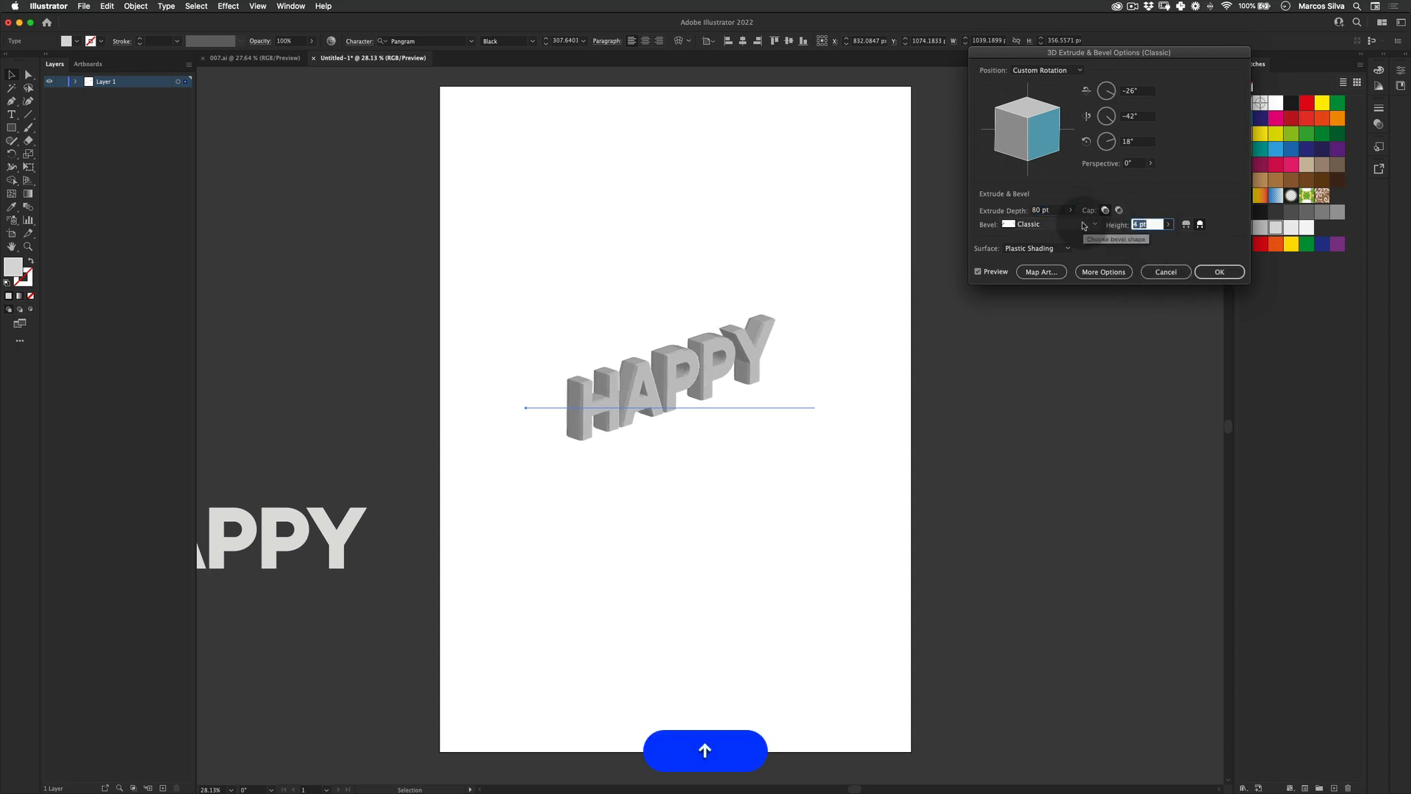
pyautogui.click(1185, 226)
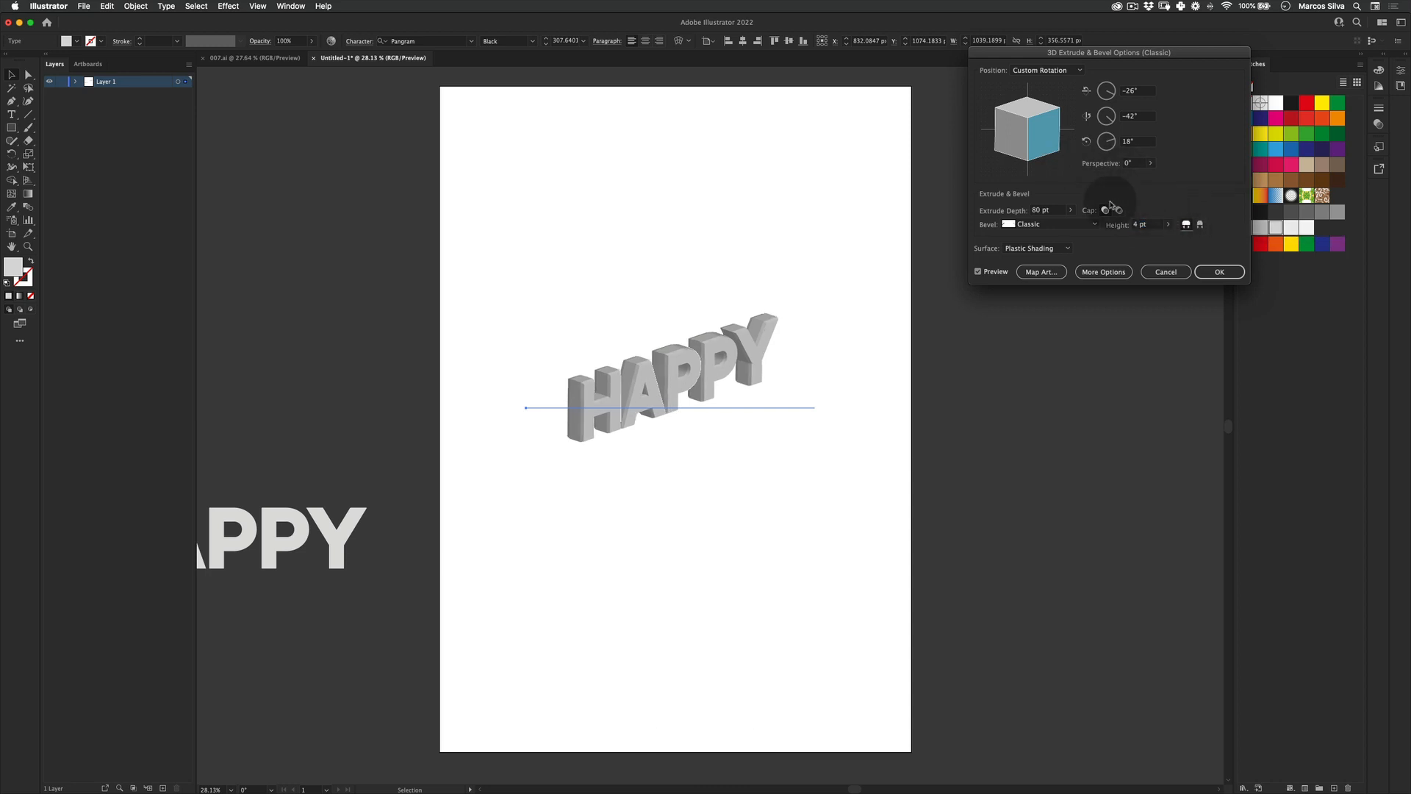
pyautogui.click(1207, 225)
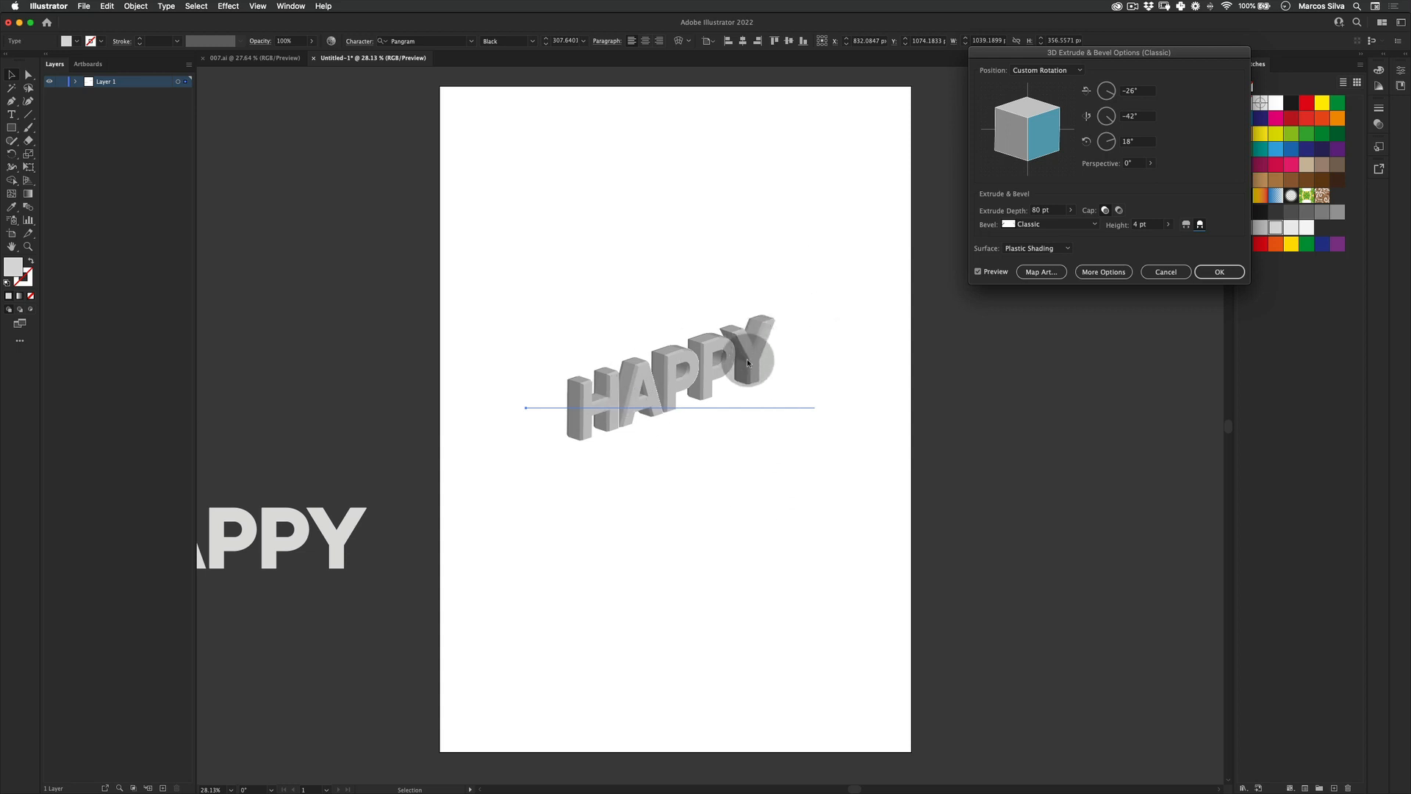
pyautogui.click(1160, 268)
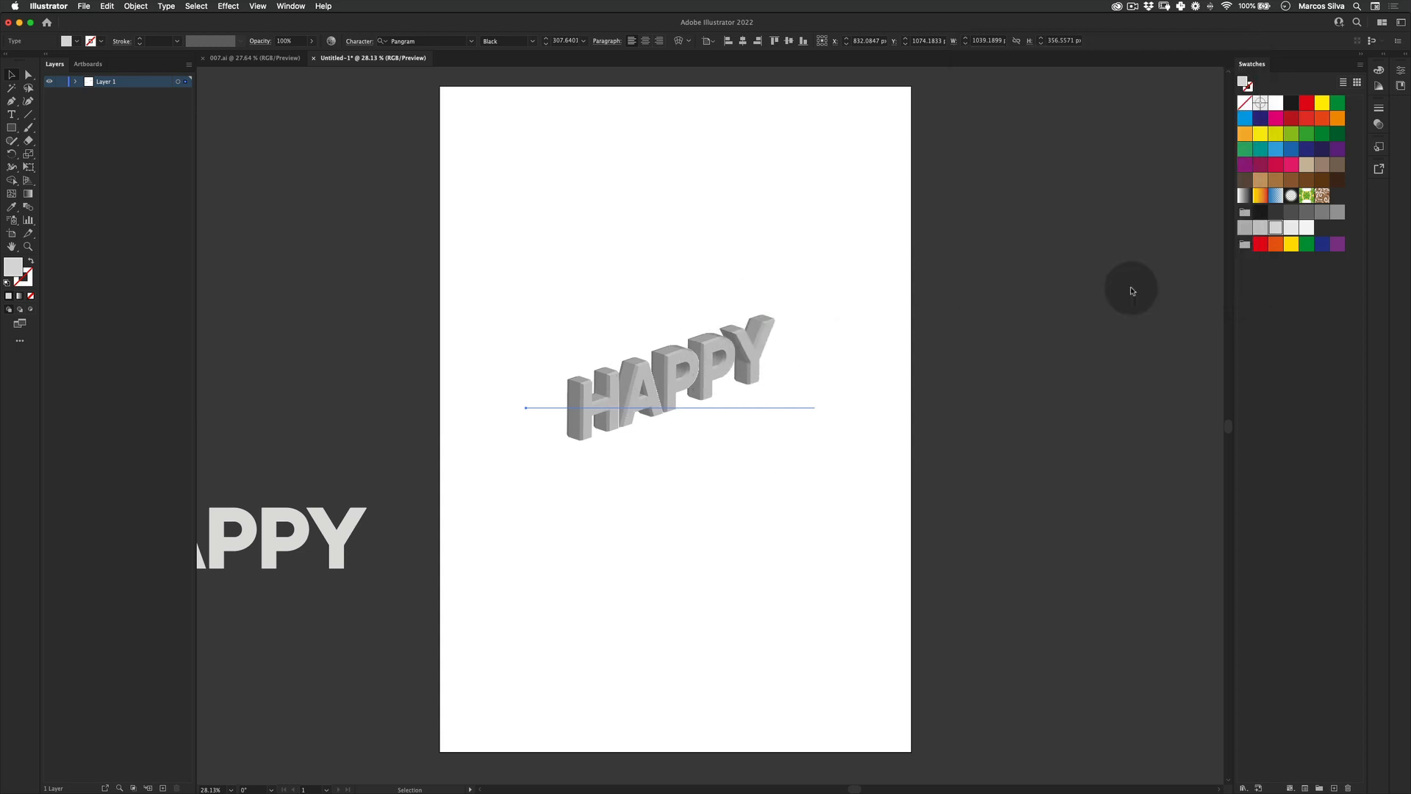
# Step: Place a spare copy of the 3D HAPPY text outside the artboard, above the flat copy
pyautogui.press('z')
pyautogui.moveTo(689, 376); pyautogui.dragTo(397, 386)
pyautogui.press('v')
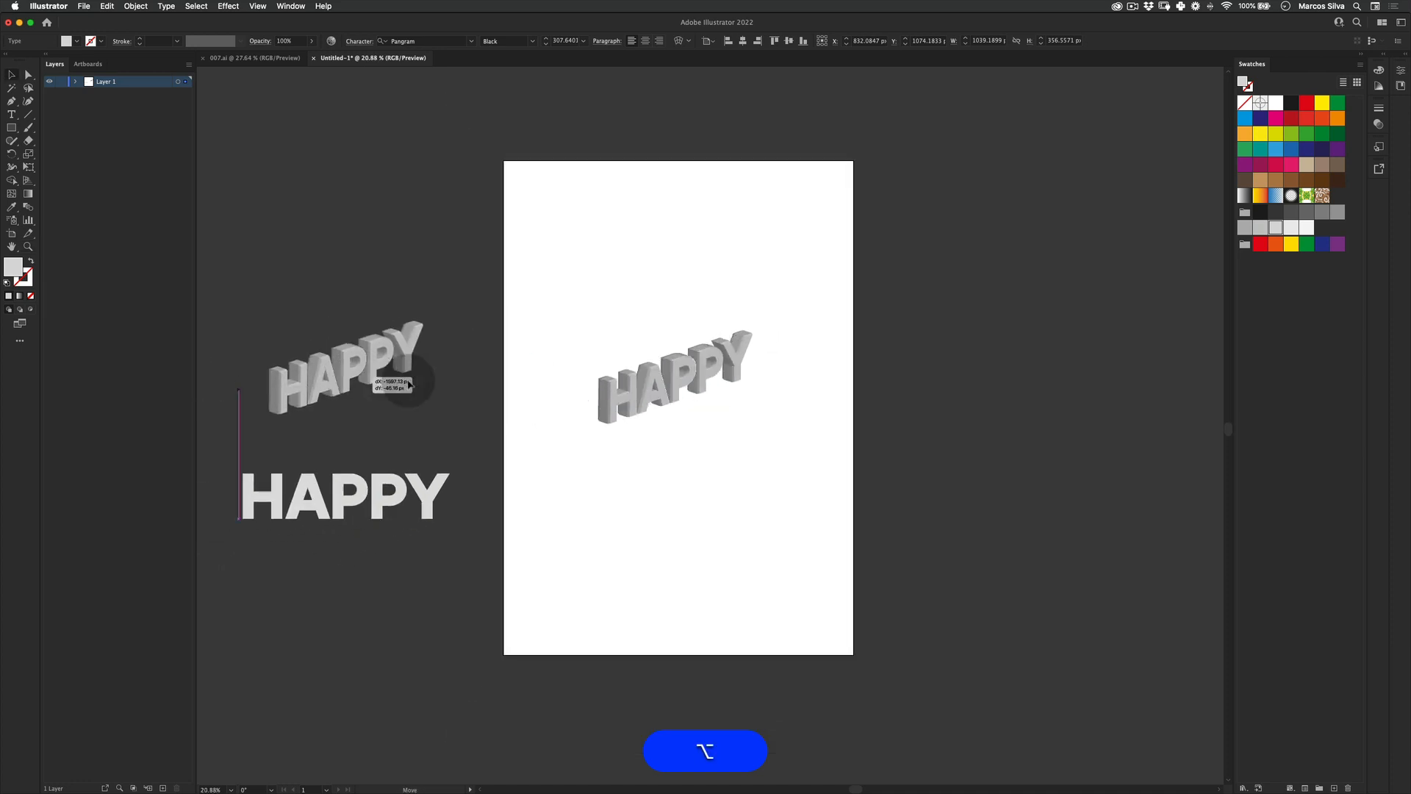
pyautogui.press('c')
pyautogui.click(358, 416)
pyautogui.click(815, 423)
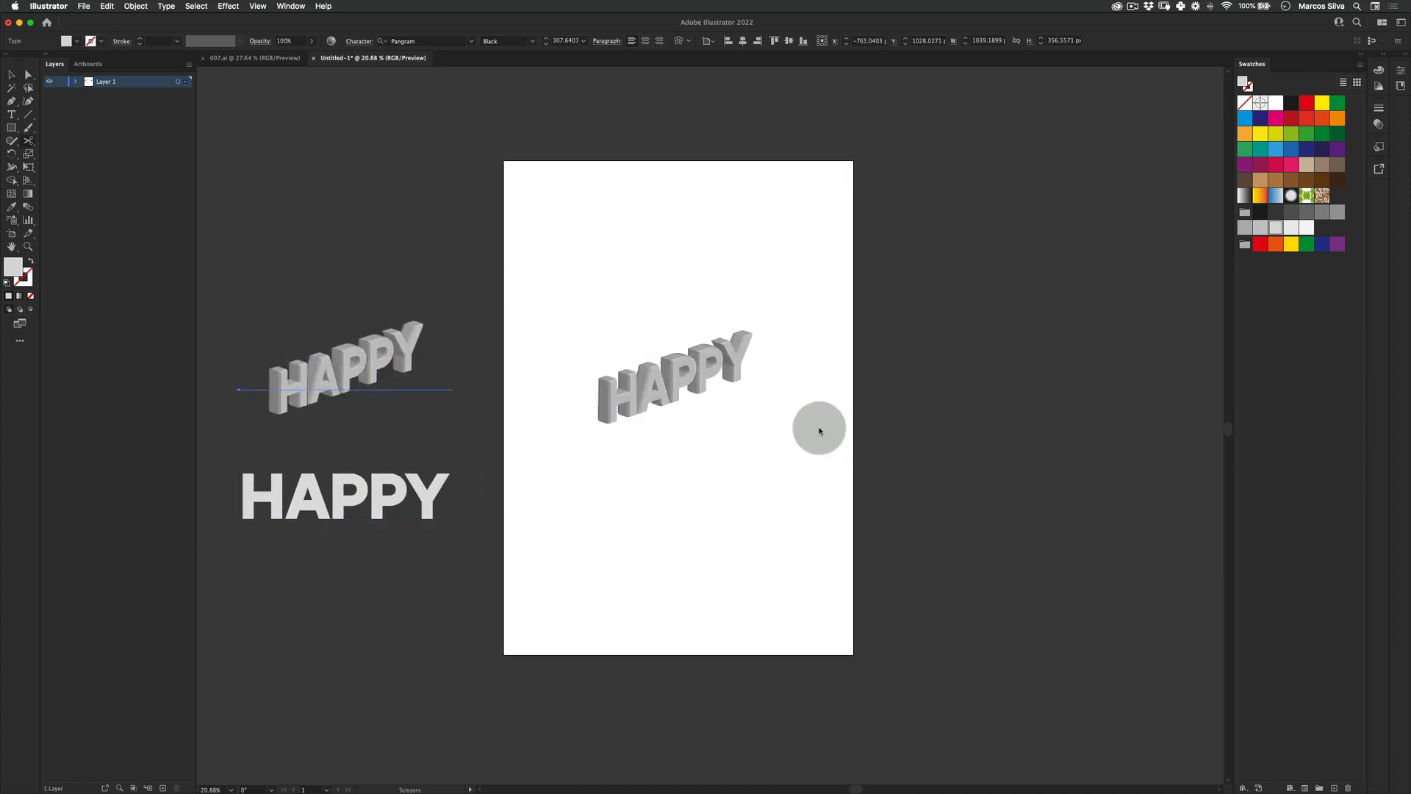
pyautogui.click(450, 297)
# Step: Expand the appearance of the 3D HAPPY text on the artboard
pyautogui.click(676, 374)
pyautogui.press('v')
pyautogui.click(705, 403)
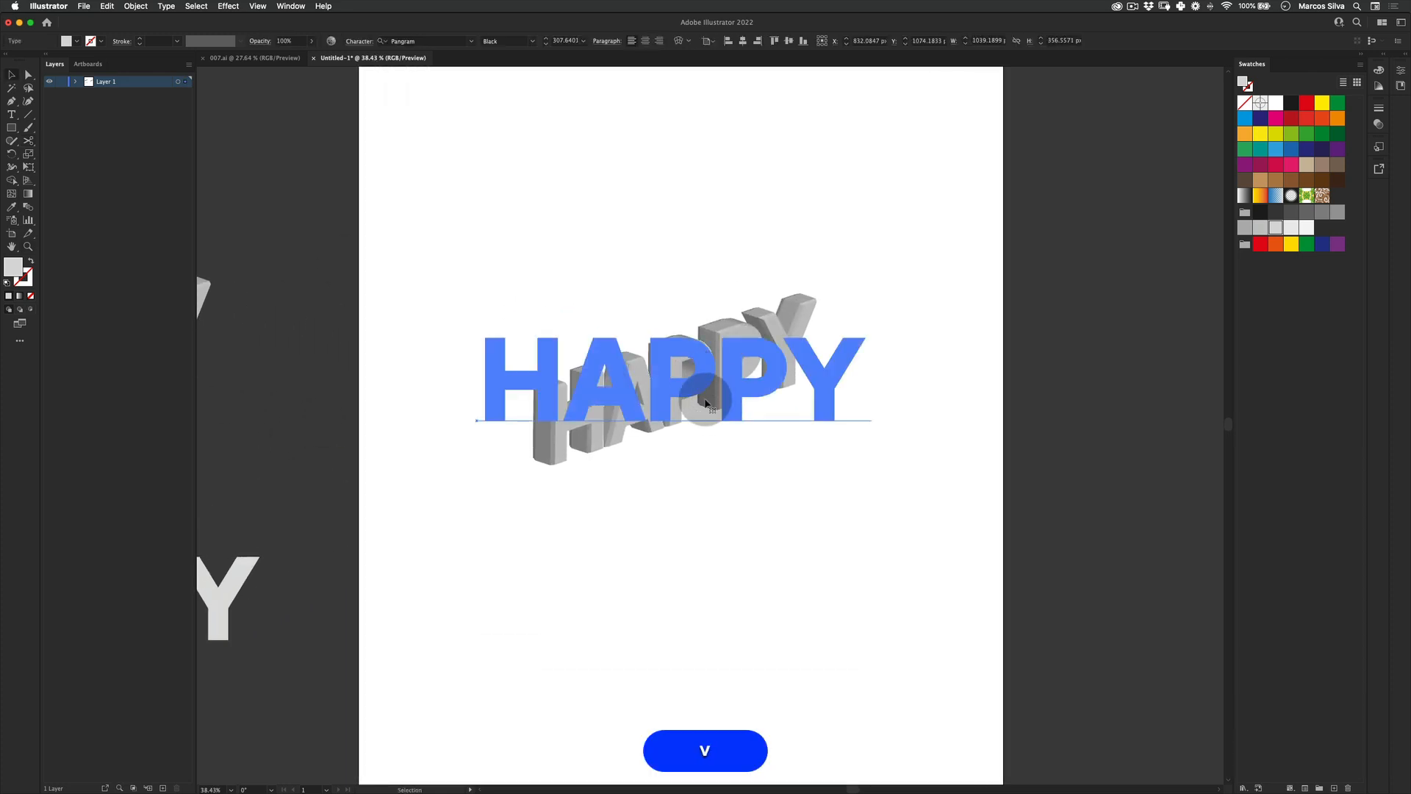
pyautogui.press('Escape')
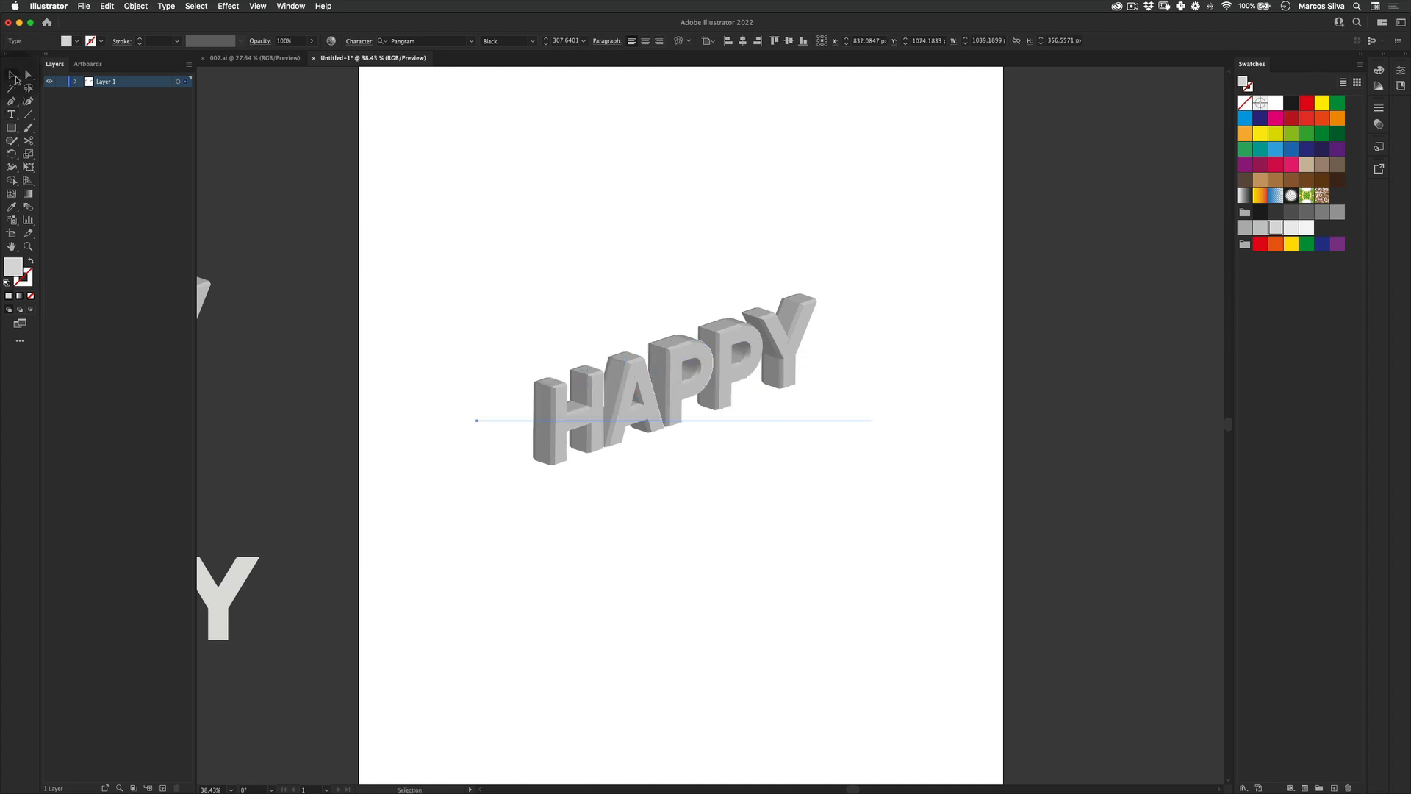
pyautogui.click(136, 7)
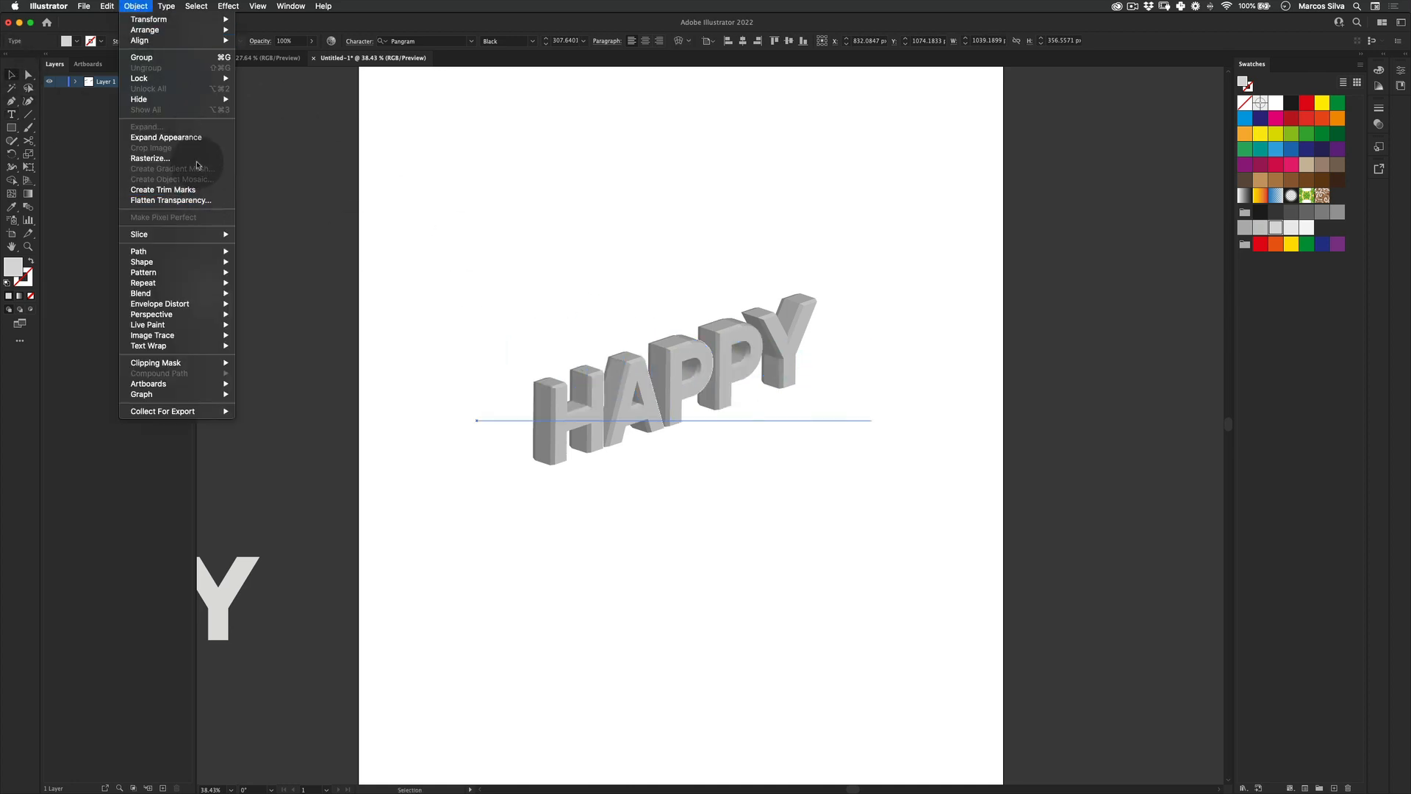
pyautogui.click(168, 138)
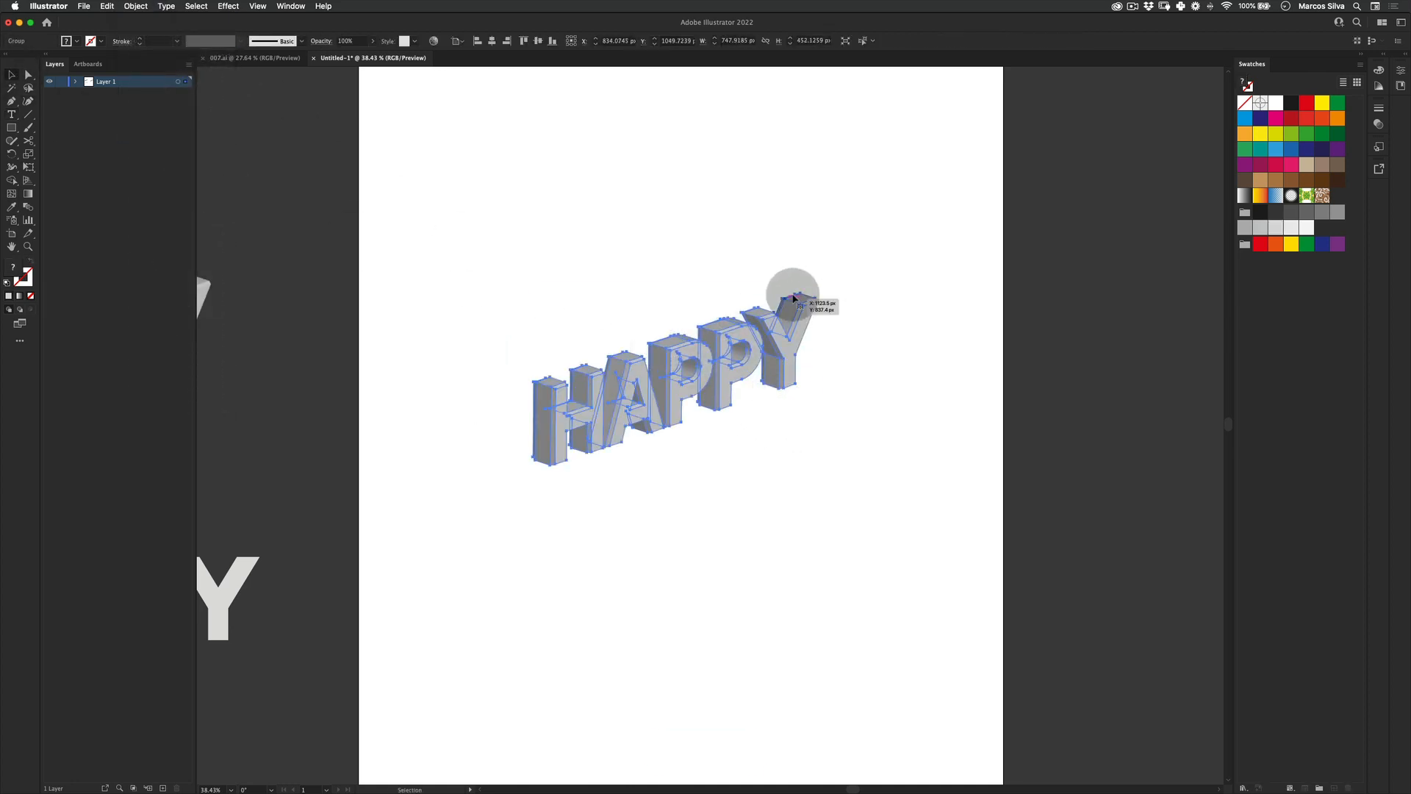
# Step: Scale the expanded 3D word up from its centre to about 1190 px wide and deselect it
pyautogui.hotkey('alt', 'shift', 'e')
pyautogui.moveTo(818, 293); pyautogui.dragTo(901, 243)
pyautogui.press('v')
pyautogui.click(779, 189)
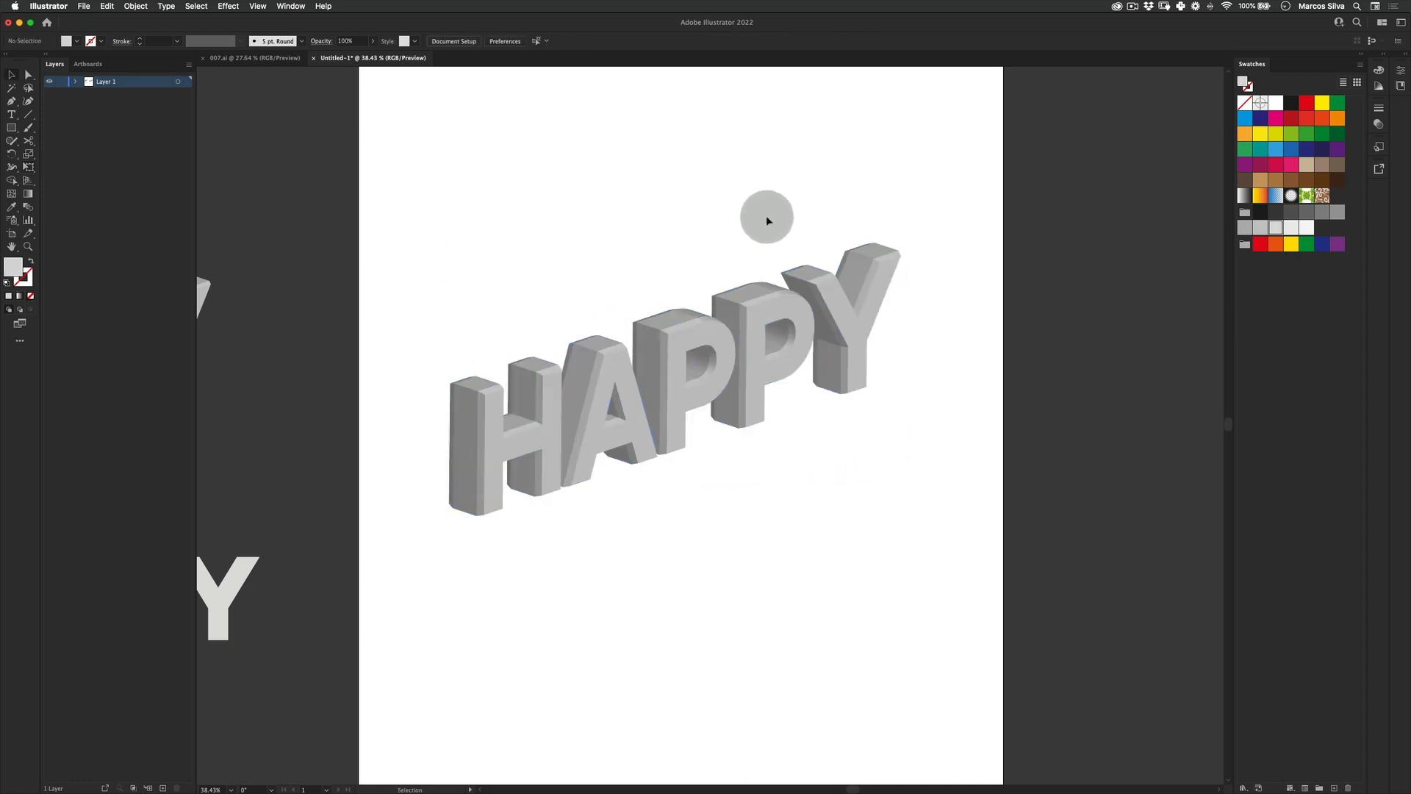
pyautogui.click(478, 422)
pyautogui.rightClick(469, 404)
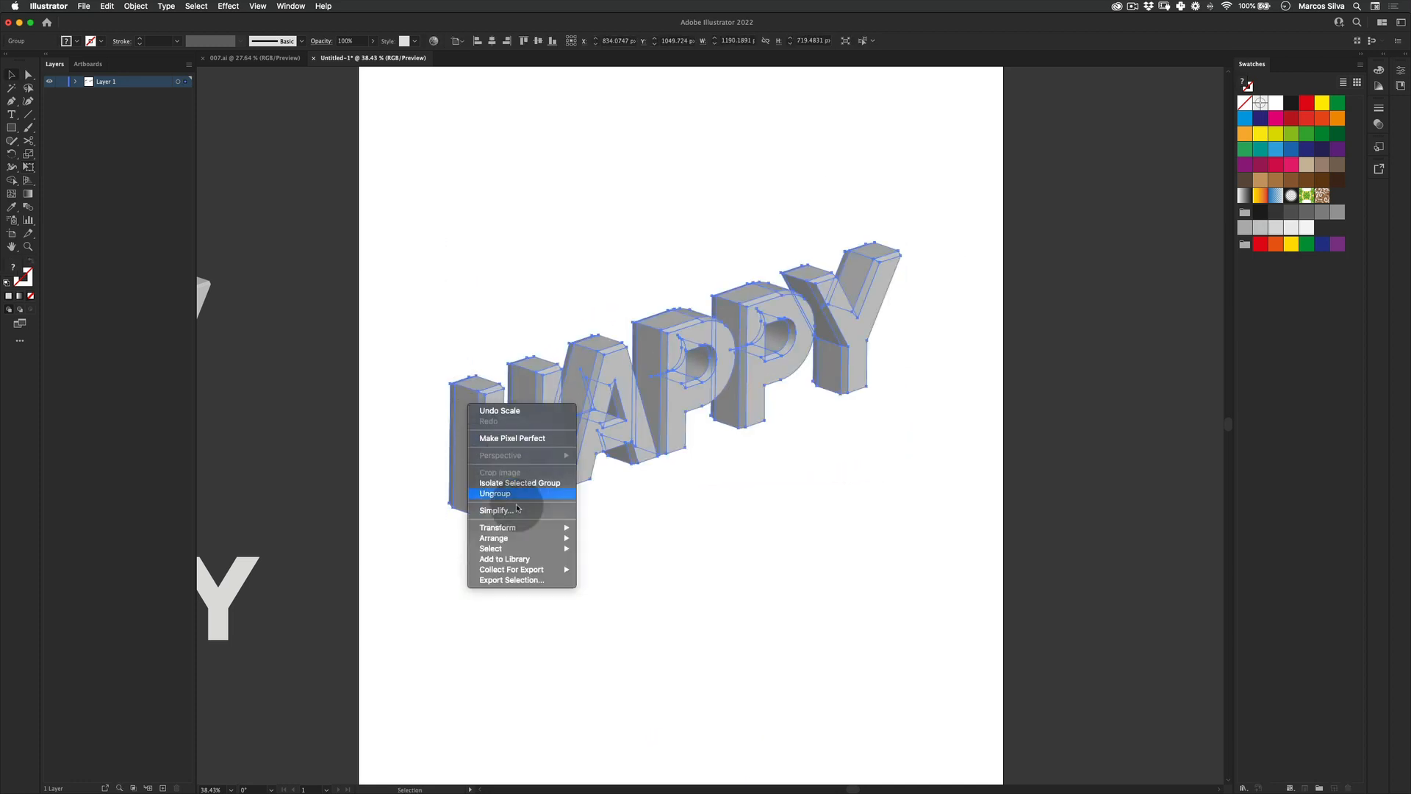
pyautogui.click(495, 633)
pyautogui.press('v')
pyautogui.click(588, 569)
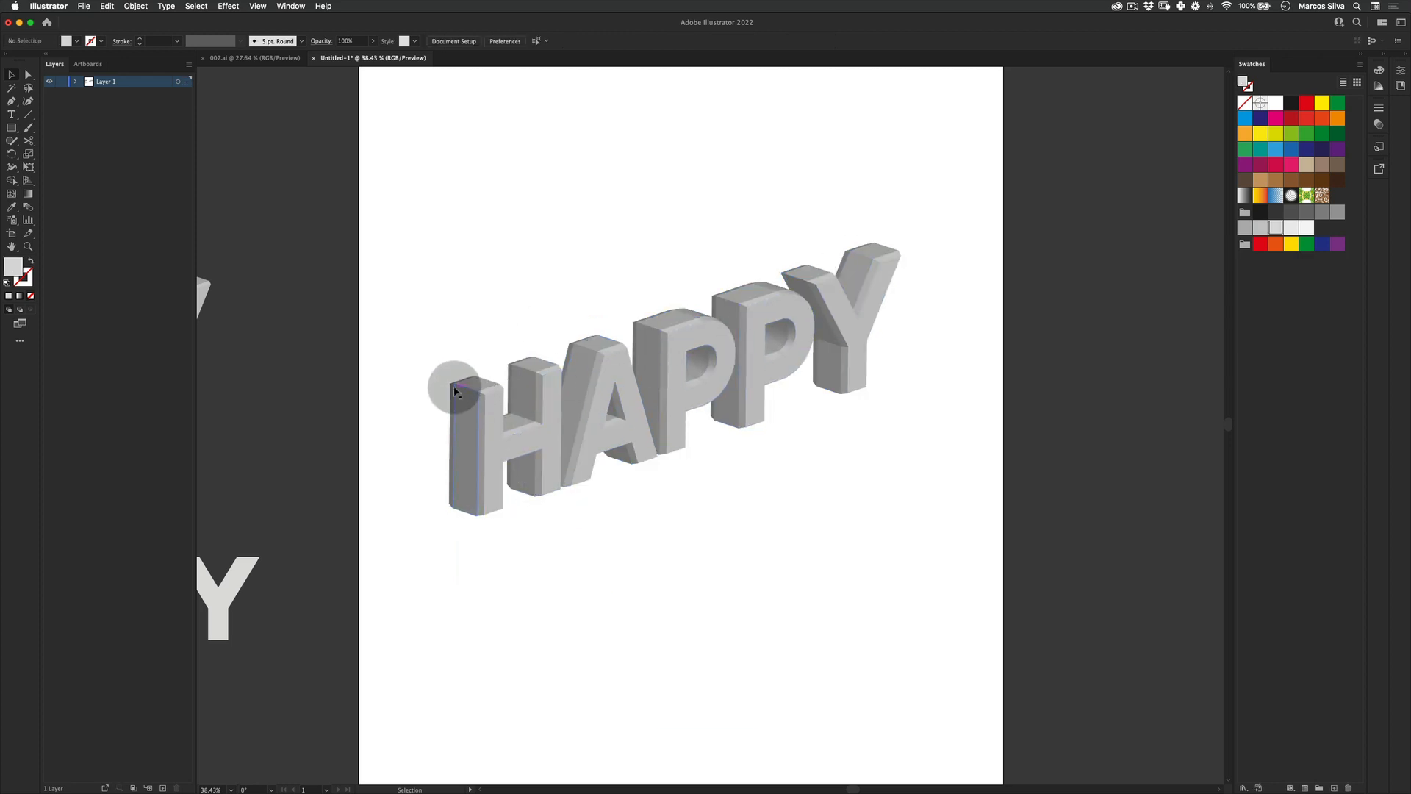
# Step: Examine the thin back-bevel sliver along the left stem of the H
pyautogui.press('z')
pyautogui.moveTo(425, 382); pyautogui.dragTo(487, 368)
pyautogui.press('v')
pyautogui.press('a')
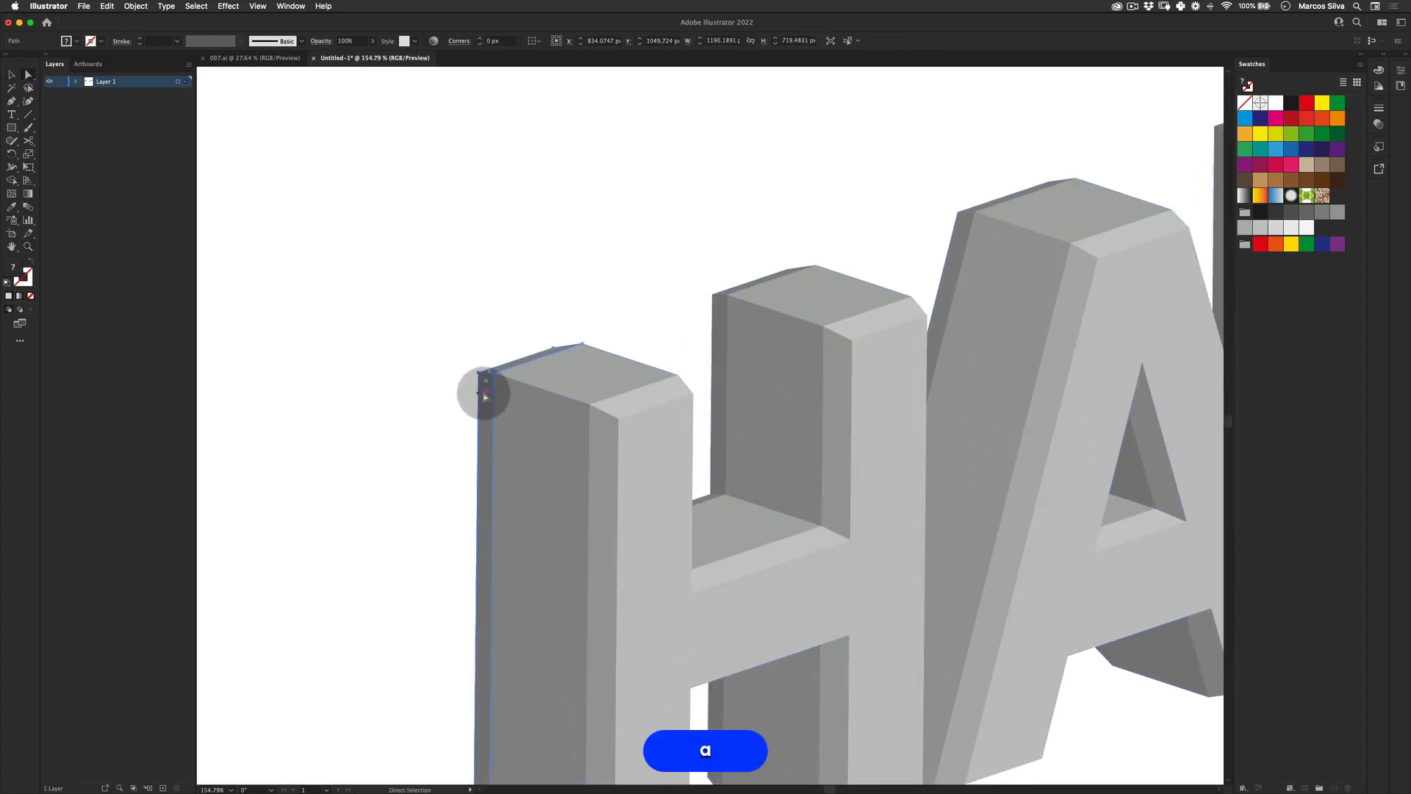
pyautogui.click(525, 382)
pyautogui.press('z')
pyautogui.moveTo(616, 344); pyautogui.dragTo(420, 427)
pyautogui.press('space')
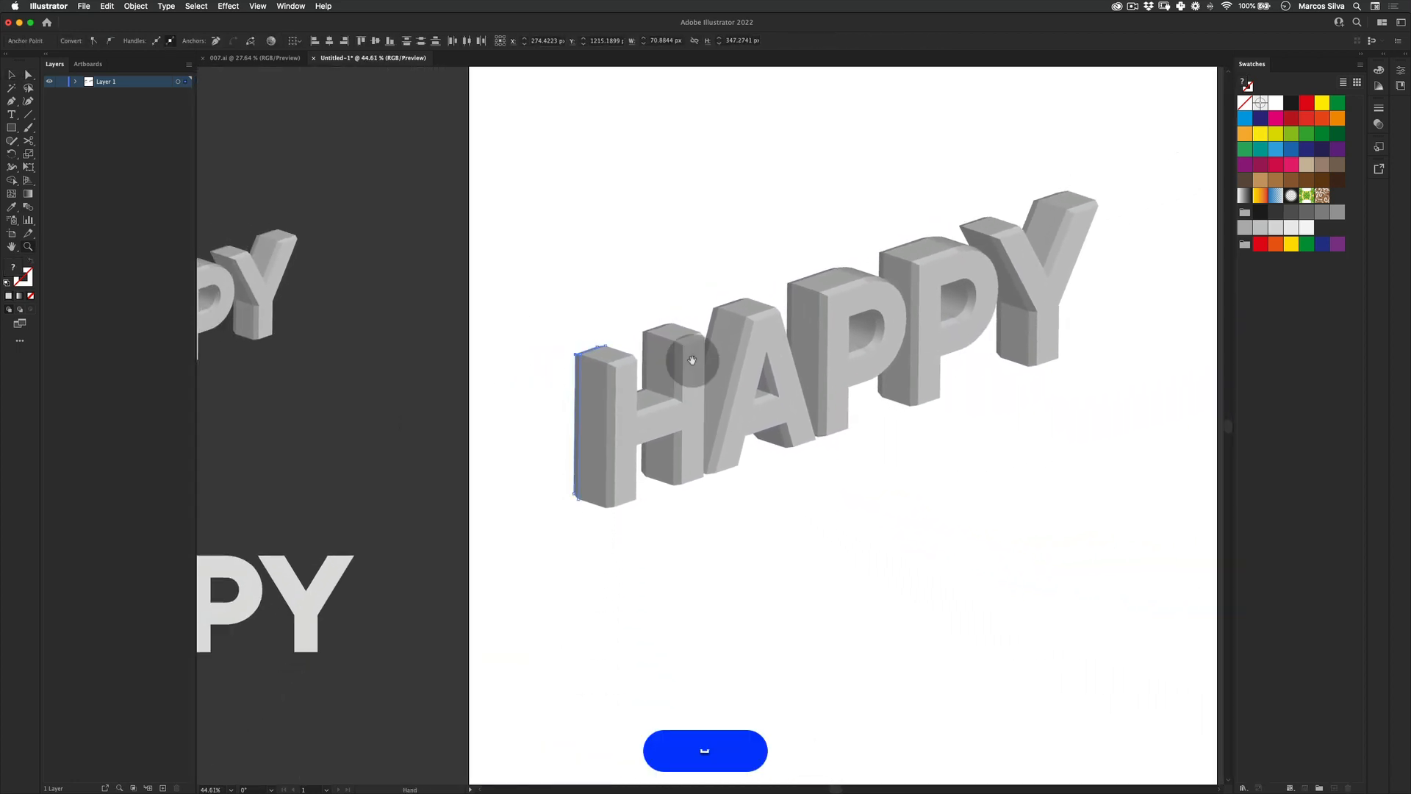
pyautogui.moveTo(688, 373); pyautogui.dragTo(549, 414)
pyautogui.press('v')
pyautogui.click(519, 463)
# Step: Delete the thin back-bevel sliver along the left stem of the H and clear the selection
pyautogui.press('z')
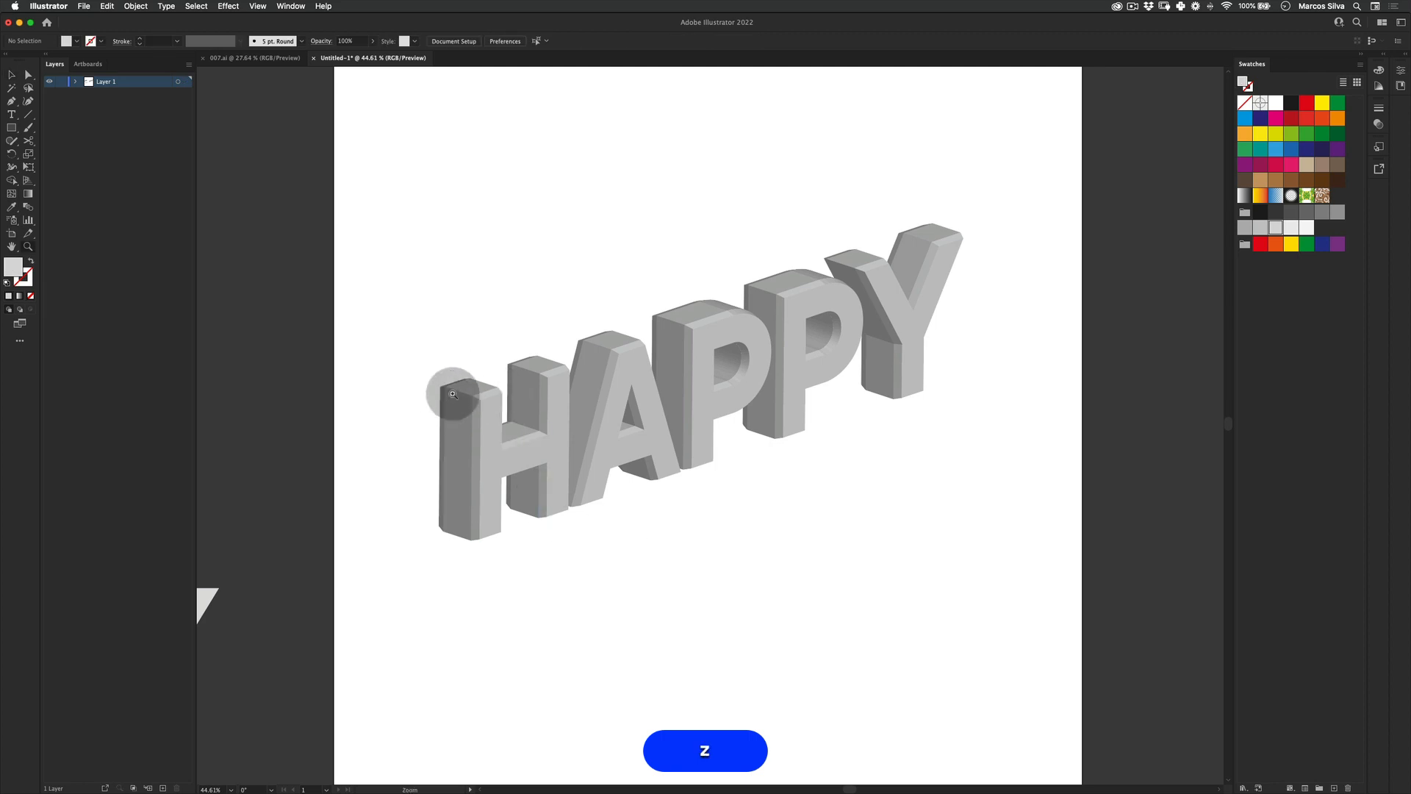
pyautogui.moveTo(452, 394); pyautogui.dragTo(516, 362)
pyautogui.press('a')
pyautogui.moveTo(441, 388); pyautogui.dragTo(442, 389)
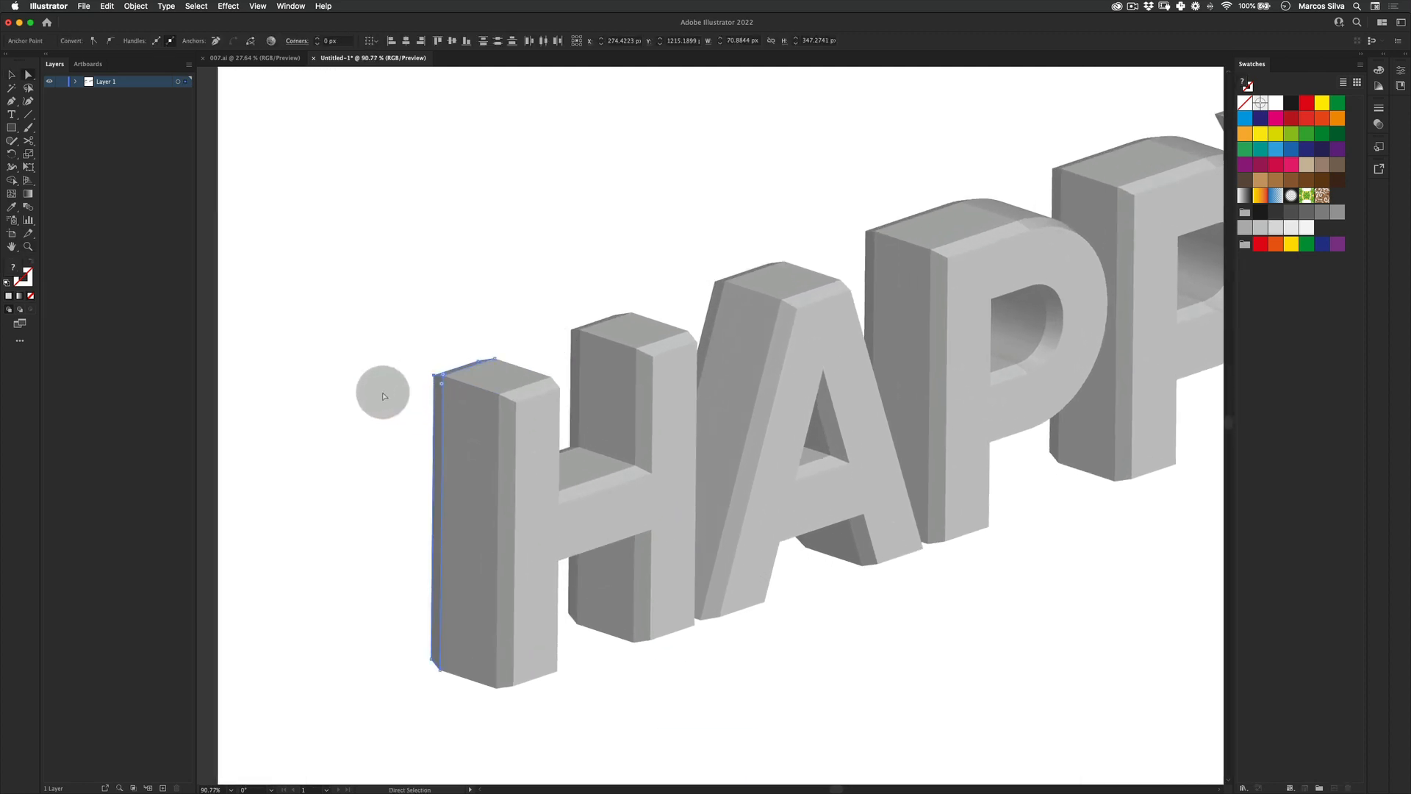
pyautogui.click(382, 396)
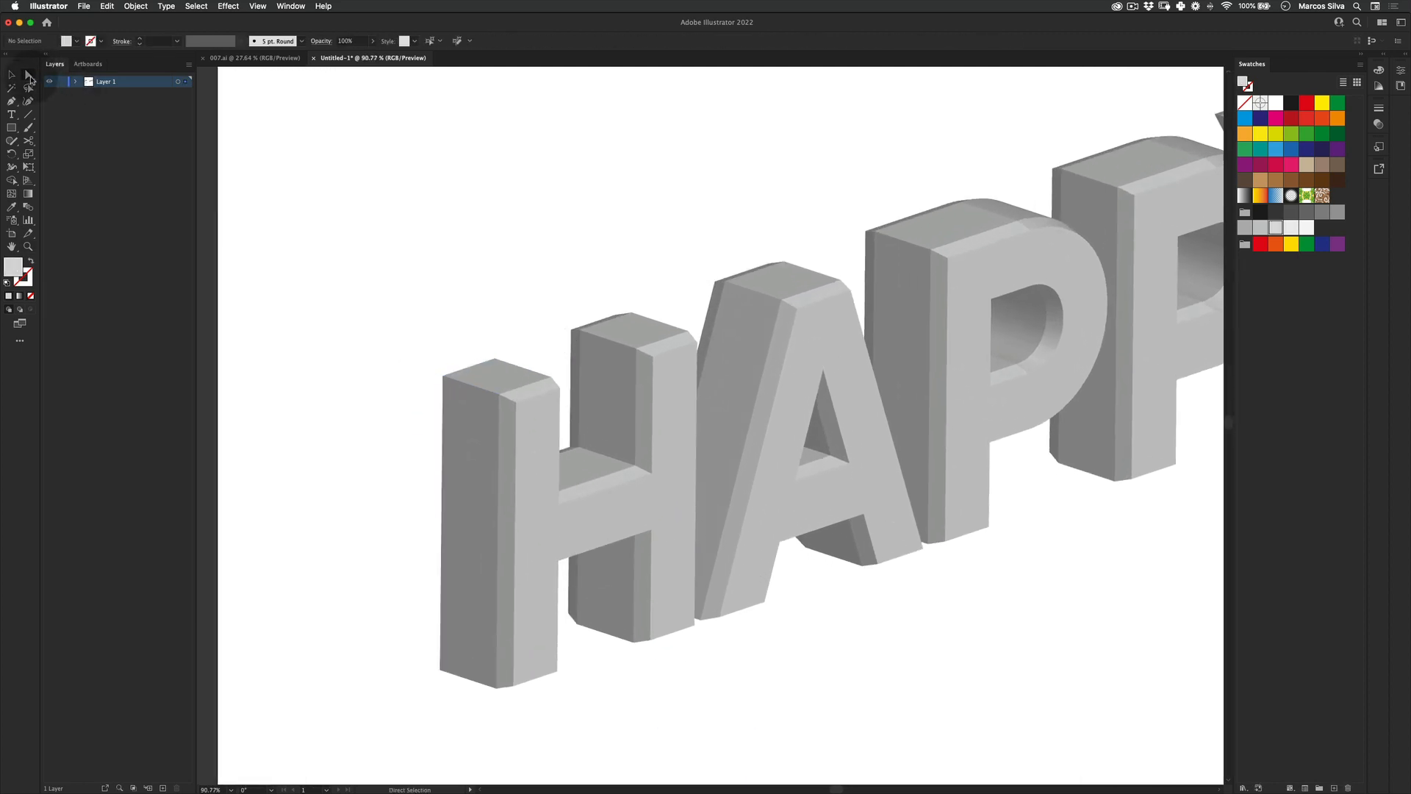
# Step: Delete the thin back-bevel sliver behind the right stem of the H
pyautogui.click(511, 263)
pyautogui.press('a')
pyautogui.moveTo(577, 334); pyautogui.dragTo(578, 334)
pyautogui.press('Delete')
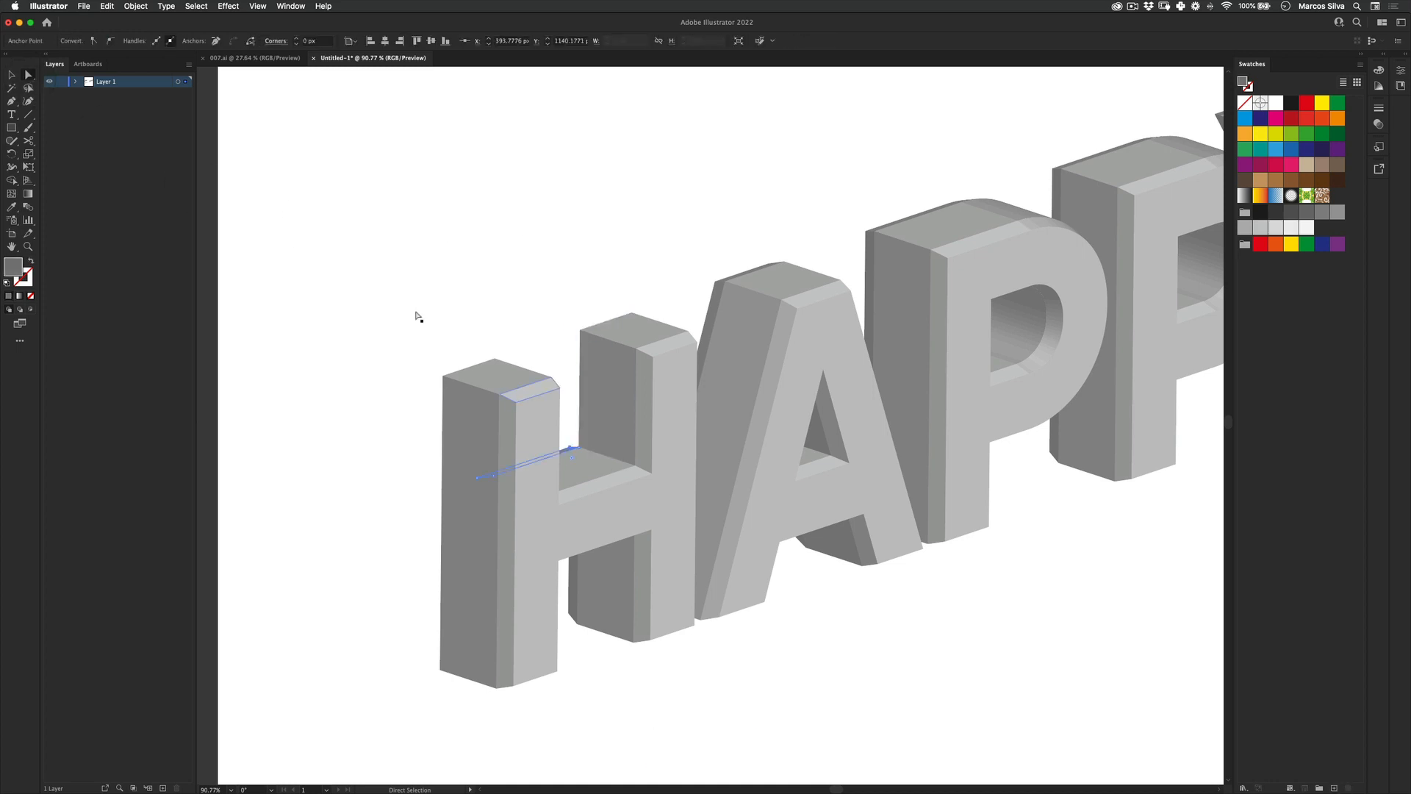
pyautogui.click(419, 318)
# Step: Remove the remaining thin back-bevel slivers from the other letters, including the one on the Y's right arm
pyautogui.moveTo(831, 318); pyautogui.dragTo(549, 363)
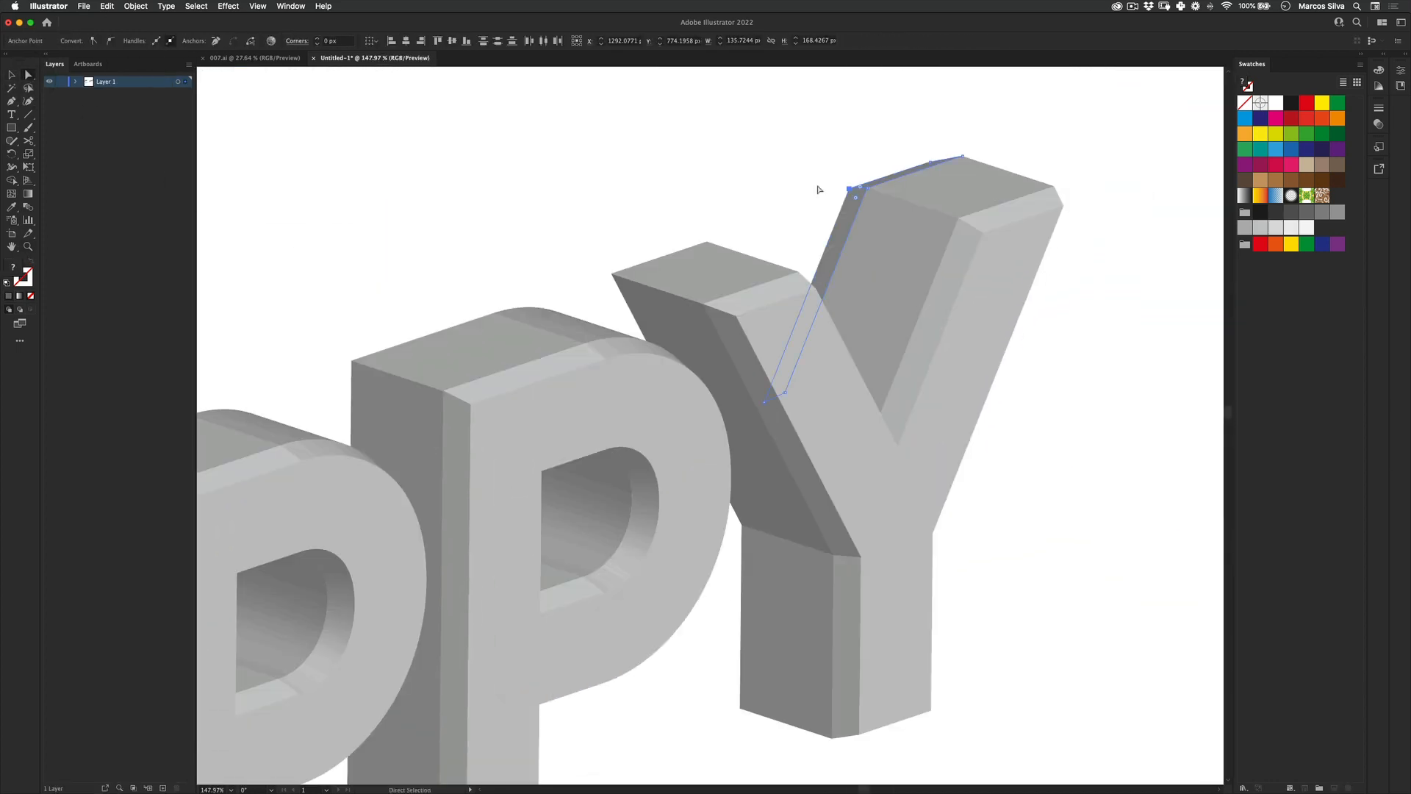
pyautogui.press('z')
pyautogui.moveTo(700, 277); pyautogui.dragTo(509, 356)
pyautogui.press('space')
pyautogui.moveTo(627, 328); pyautogui.dragTo(672, 389)
pyautogui.press('z')
pyautogui.moveTo(695, 373); pyautogui.dragTo(657, 359)
pyautogui.press('space')
pyautogui.press('v')
# Step: Apply the default white fill and 1 pt black stroke to the whole 3D word on the artboard and deselect it
pyautogui.moveTo(551, 227); pyautogui.dragTo(885, 680)
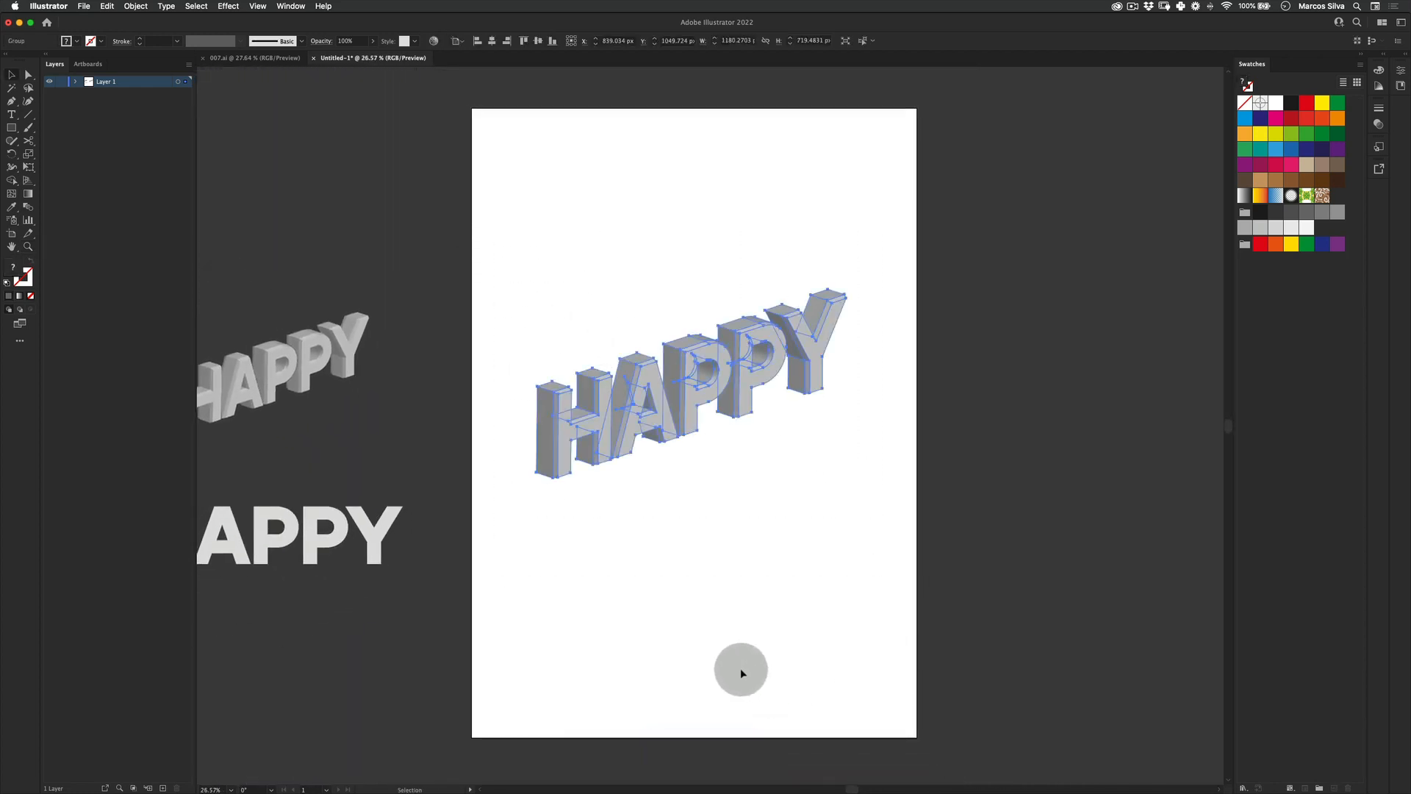
pyautogui.press('d')
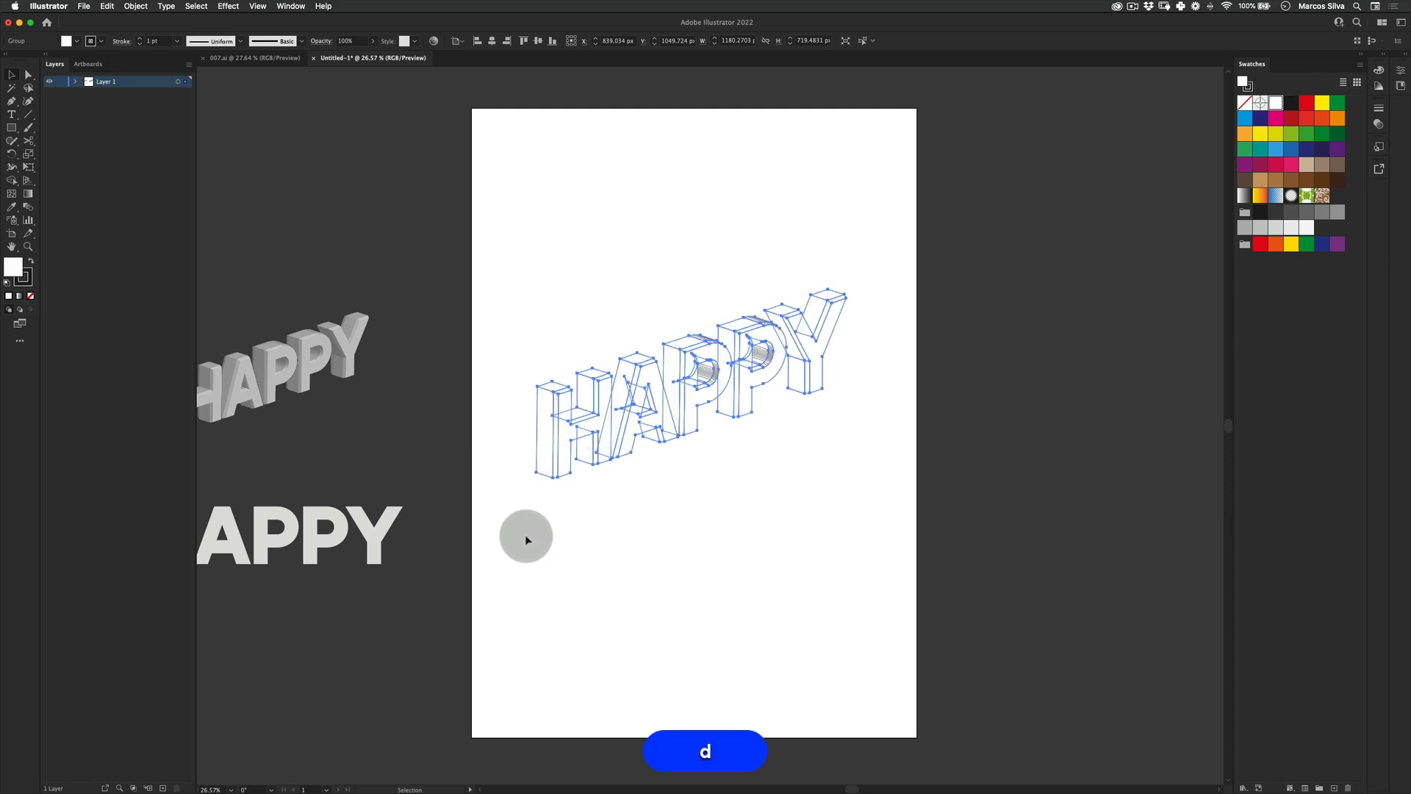
pyautogui.press('v')
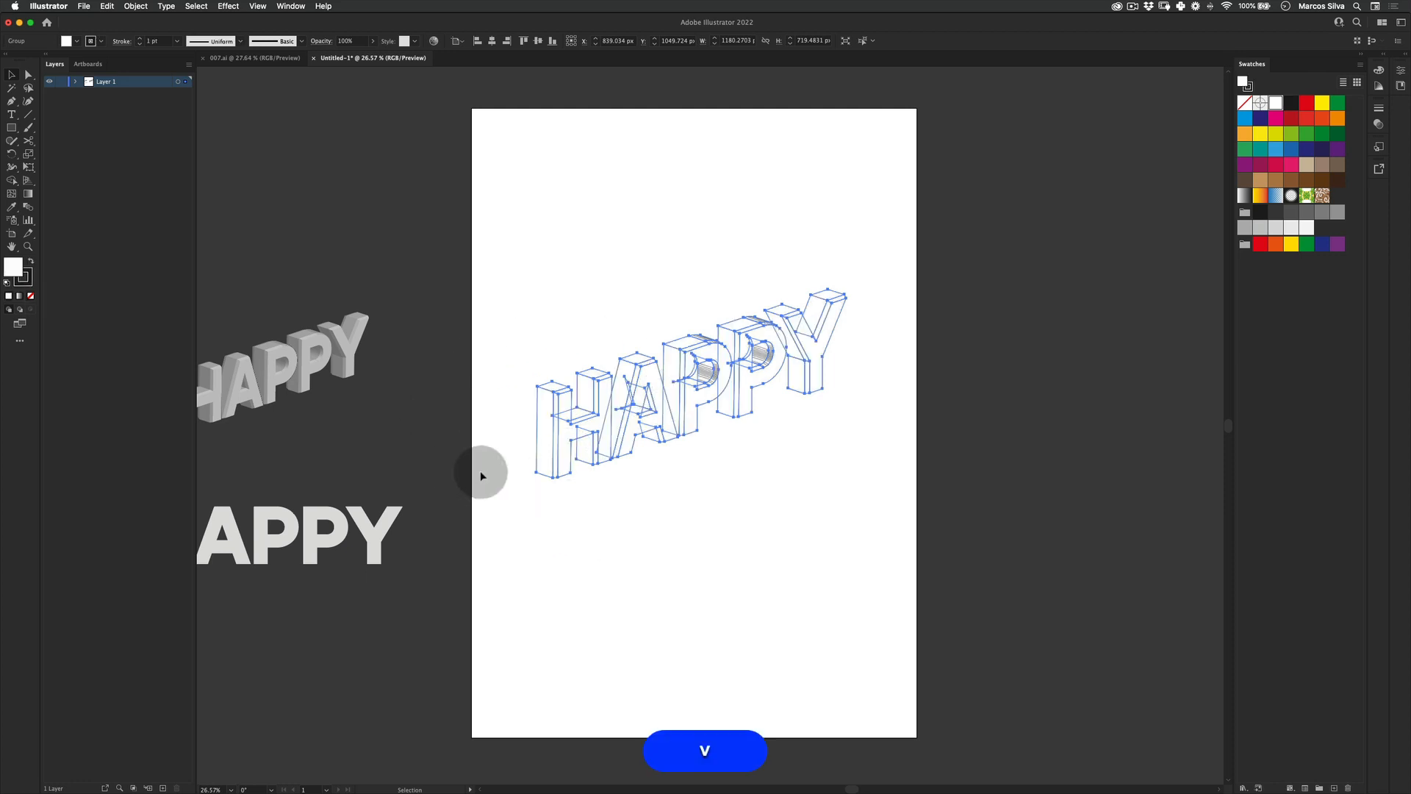
pyautogui.click(764, 580)
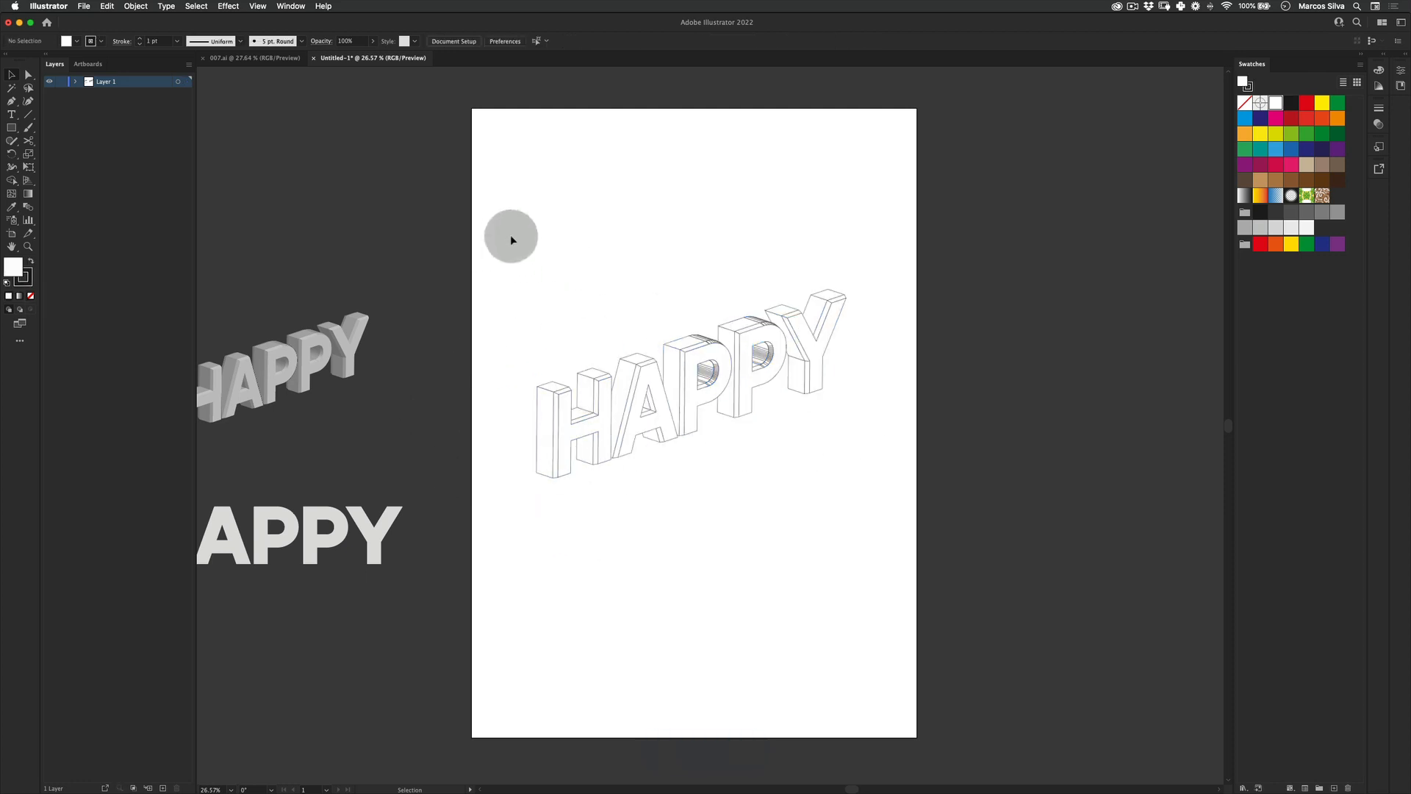
pyautogui.moveTo(510, 236); pyautogui.dragTo(877, 562)
pyautogui.press('v')
pyautogui.click(582, 487)
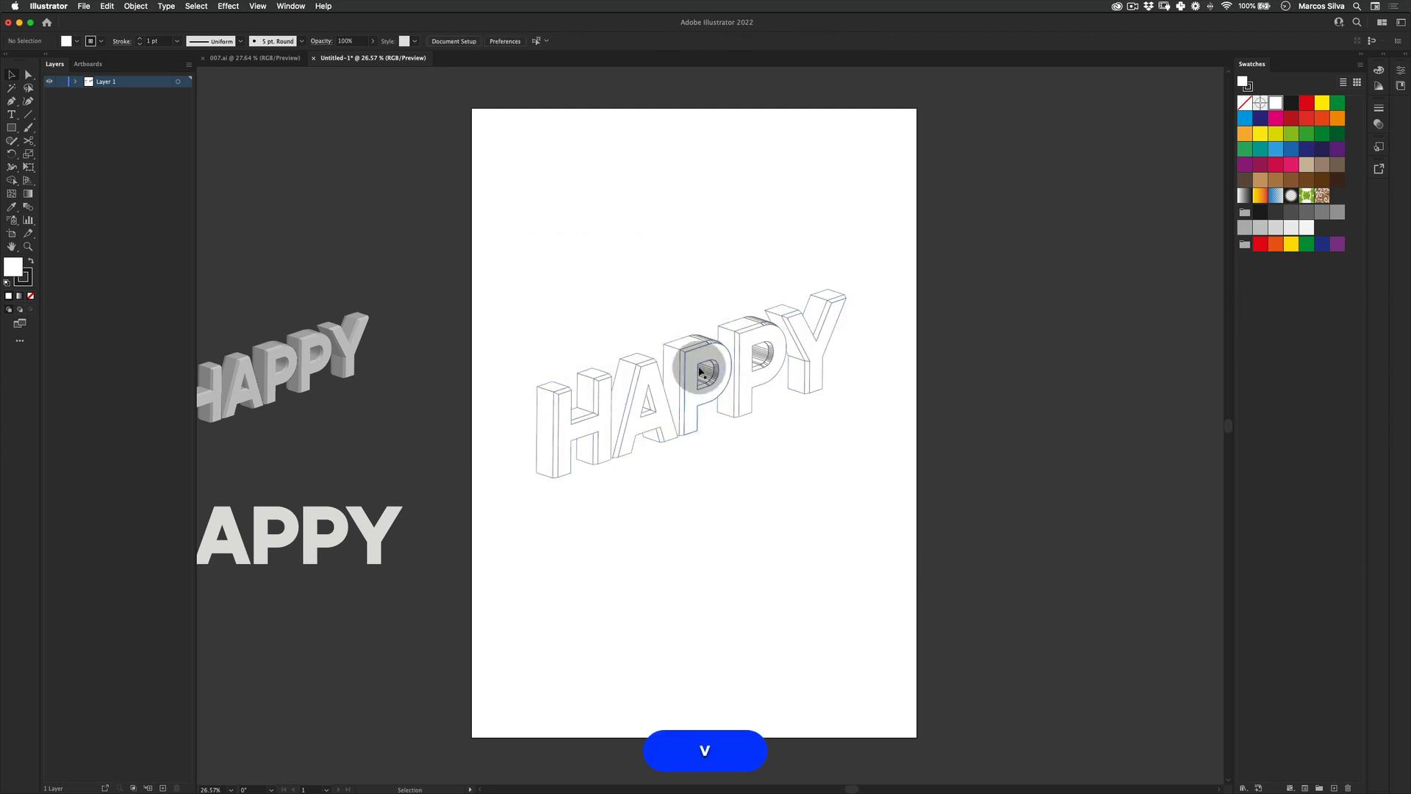
# Step: Bring up the Pathfinder operations while the segmented counter of the first P is in close view
pyautogui.press('z')
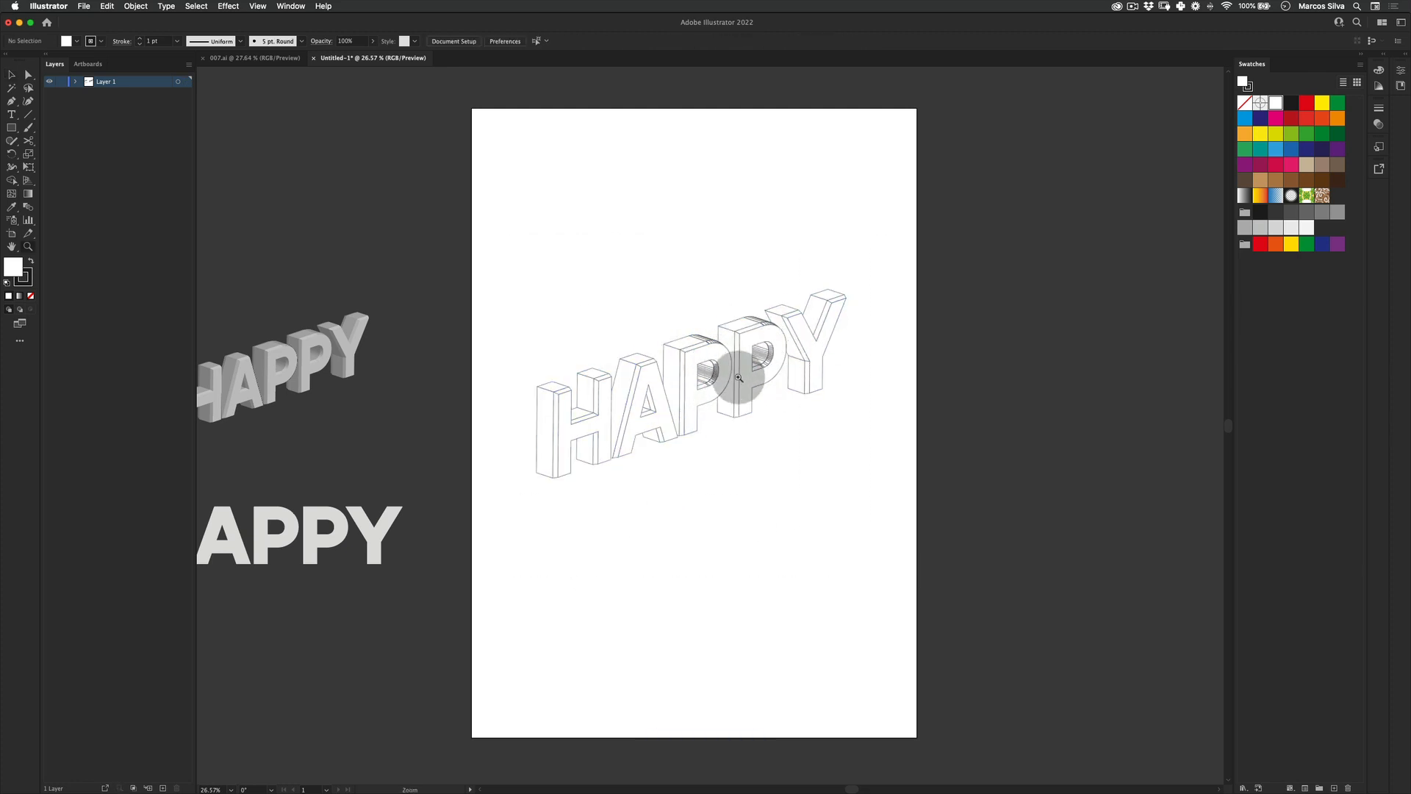
pyautogui.press('z')
pyautogui.moveTo(707, 375); pyautogui.dragTo(717, 356)
pyautogui.press('v')
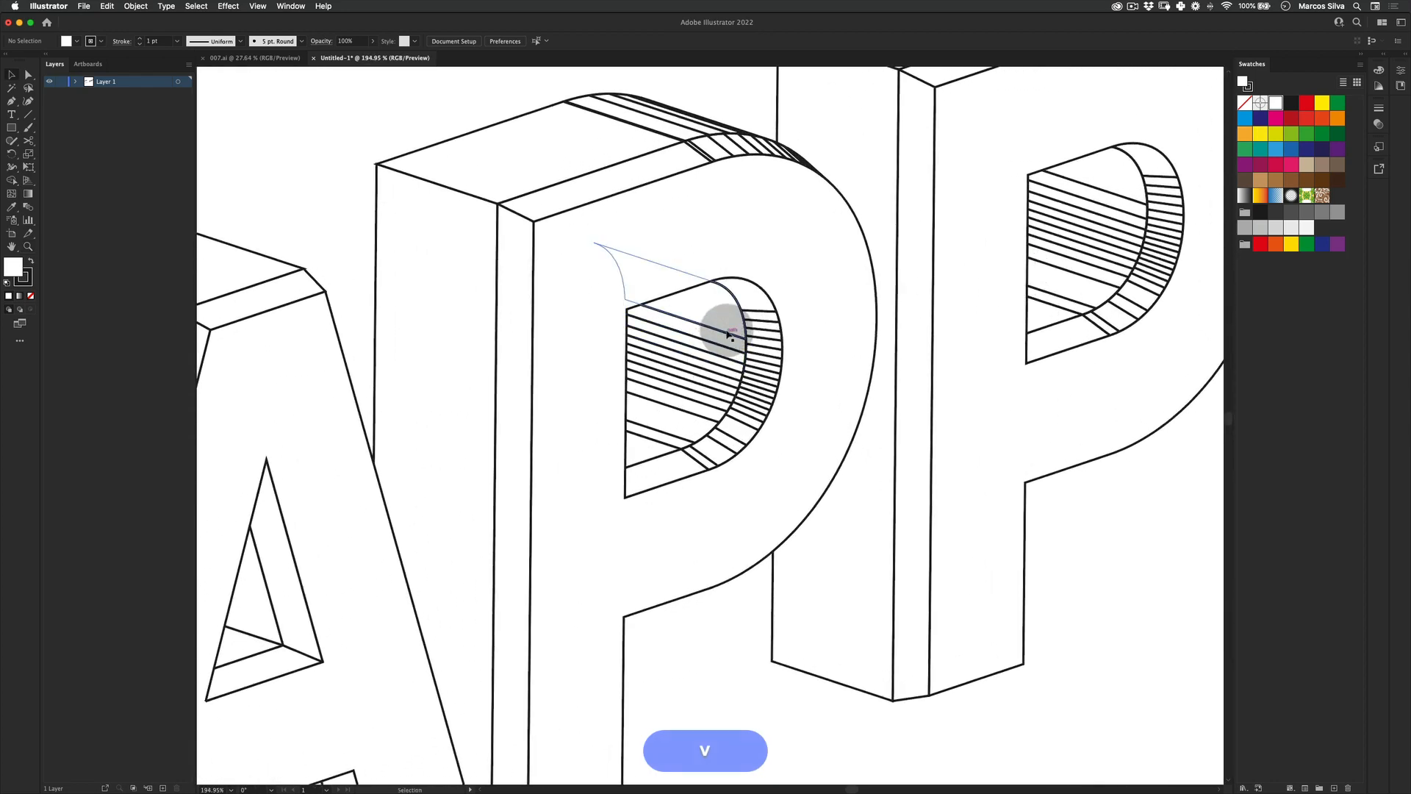
pyautogui.click(737, 341)
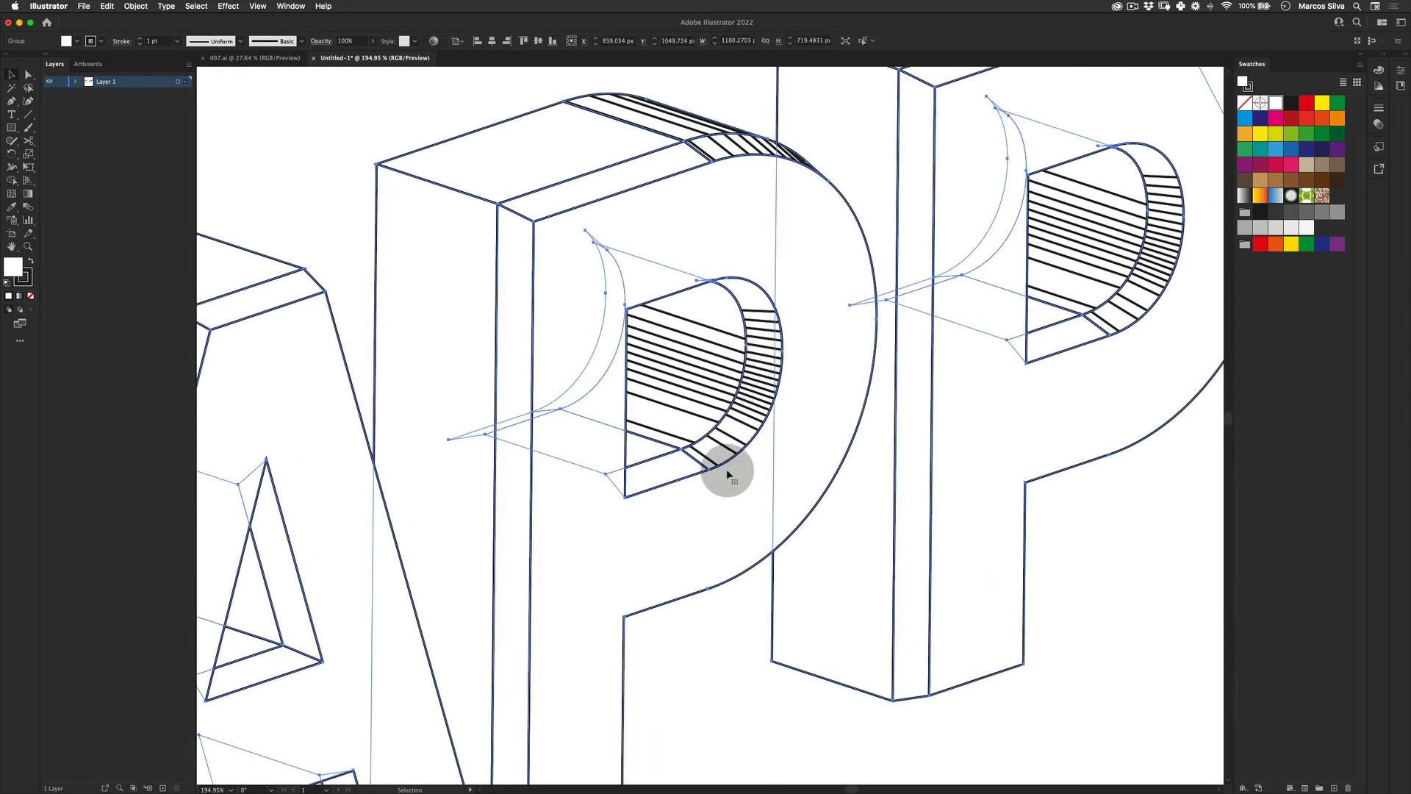
pyautogui.press('v')
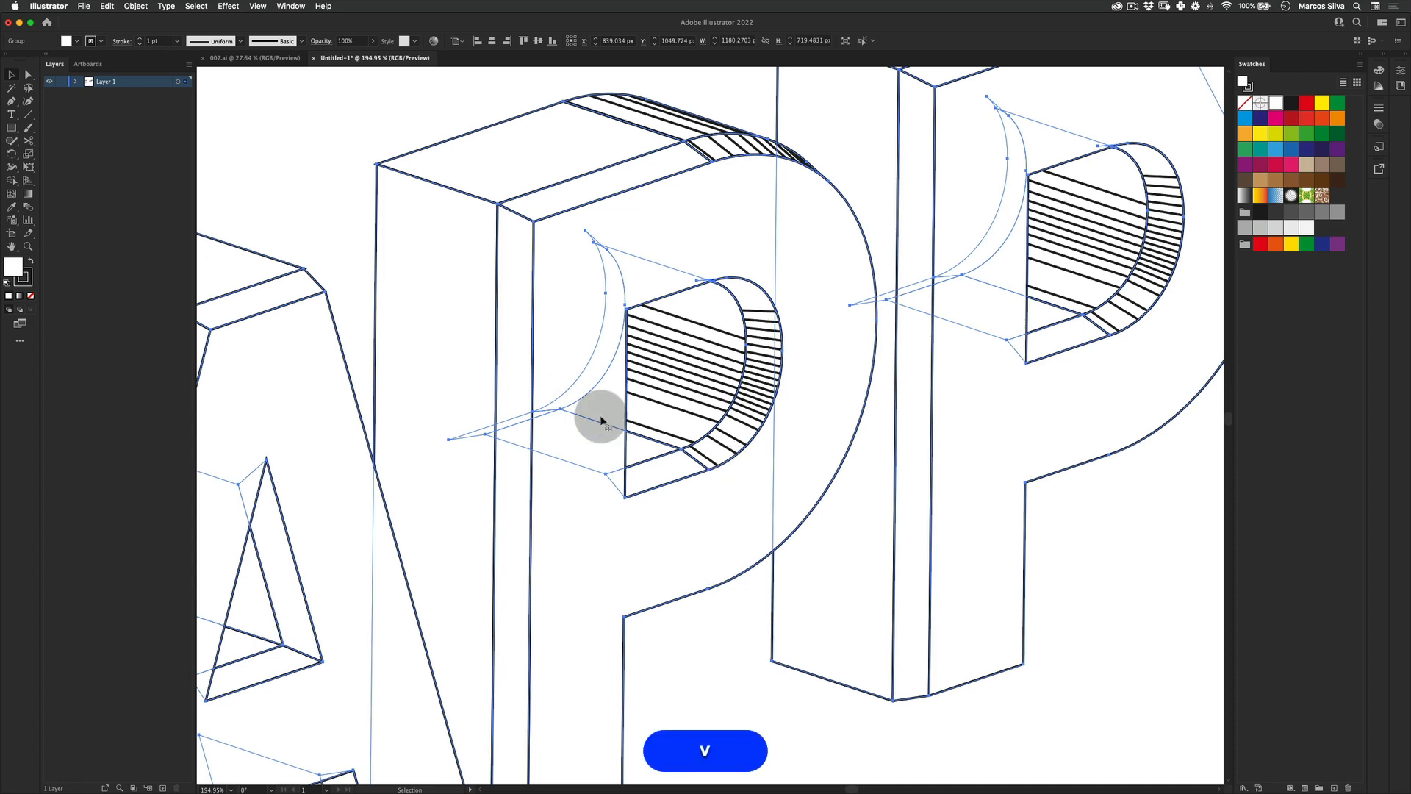
pyautogui.click(792, 694)
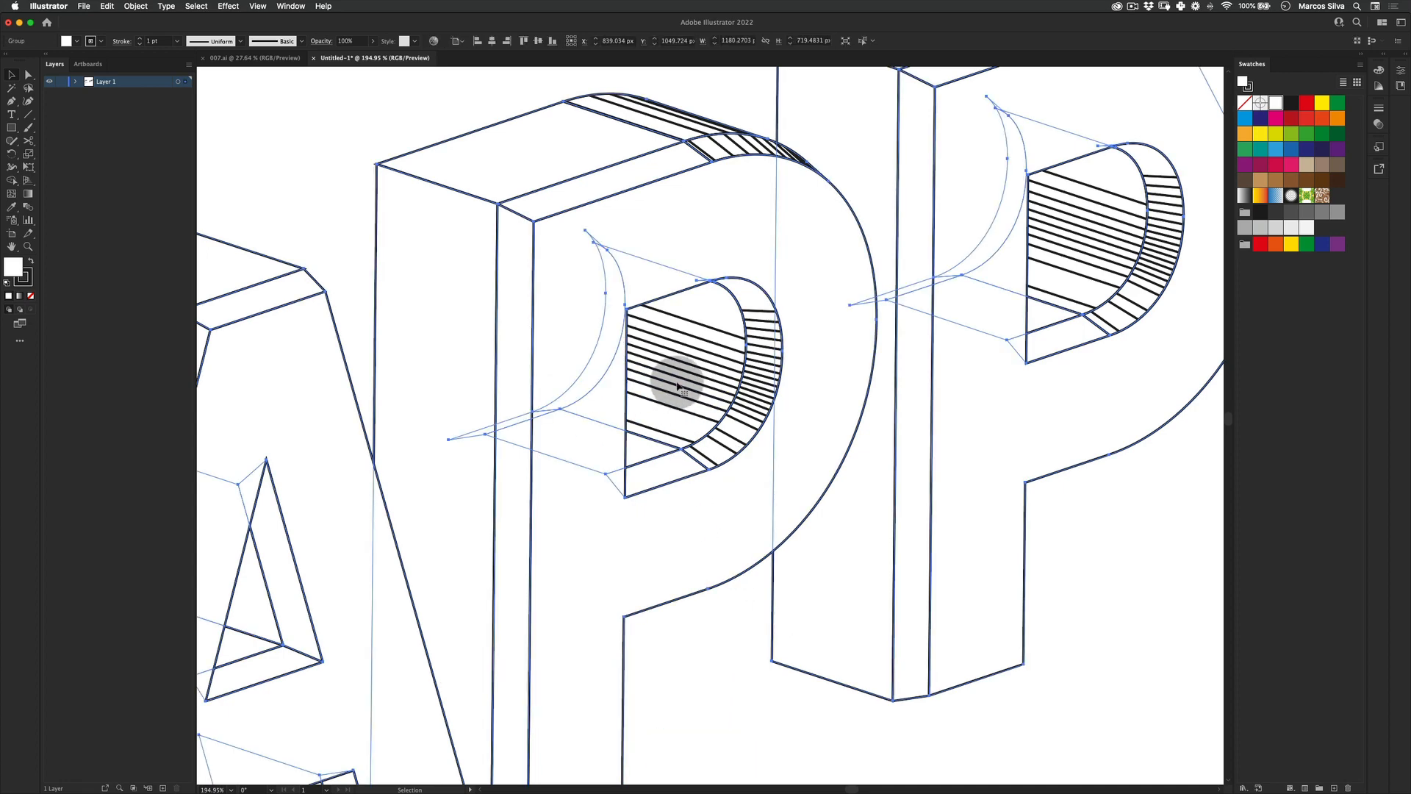
pyautogui.click(290, 7)
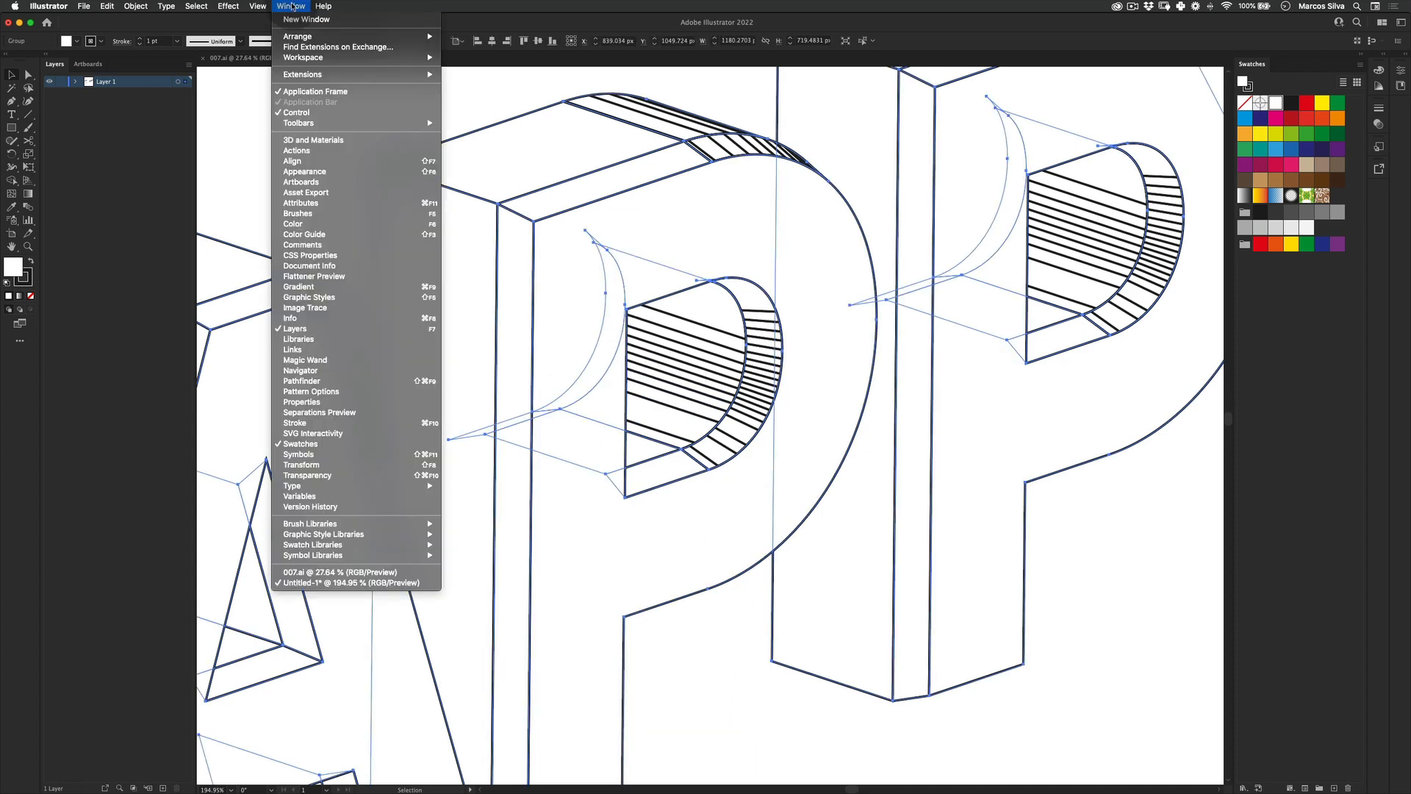
pyautogui.click(388, 382)
# Step: Isolate the first P's group and unite all the segments of its counter's inner wall into one shape
pyautogui.press('v')
pyautogui.rightClick(683, 342)
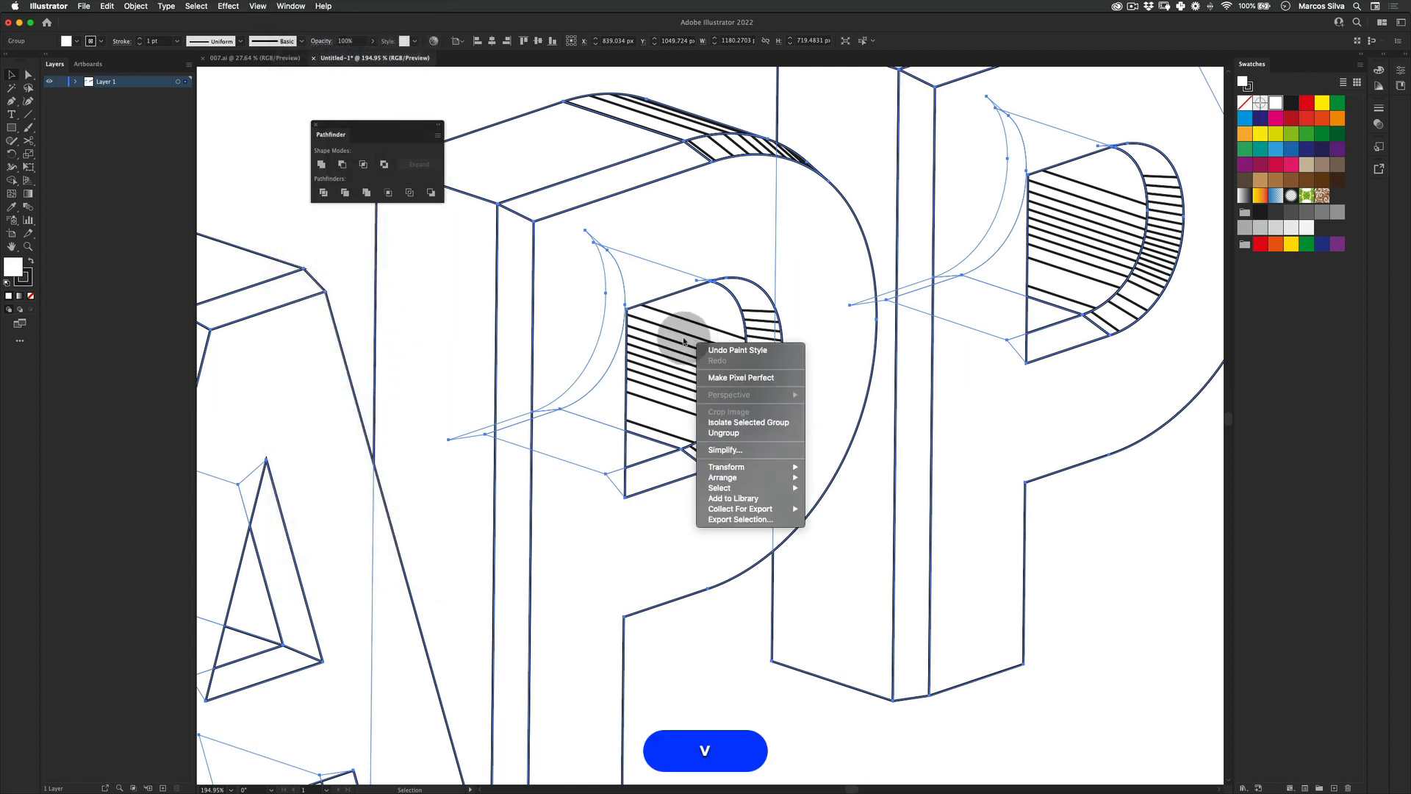
pyautogui.click(743, 423)
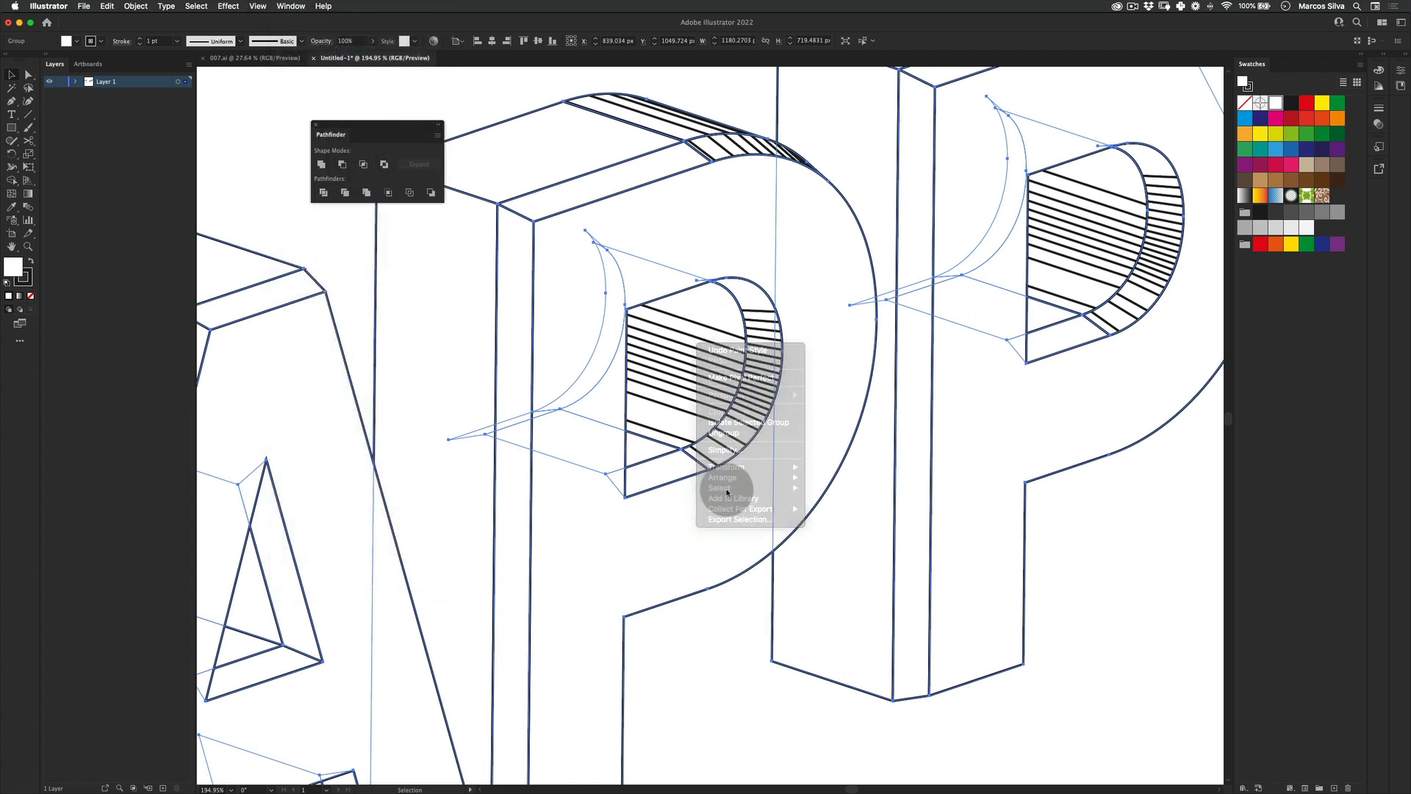
pyautogui.doubleClick(653, 447)
pyautogui.keyDown('shift'); pyautogui.click(669, 429); pyautogui.keyUp('shift')
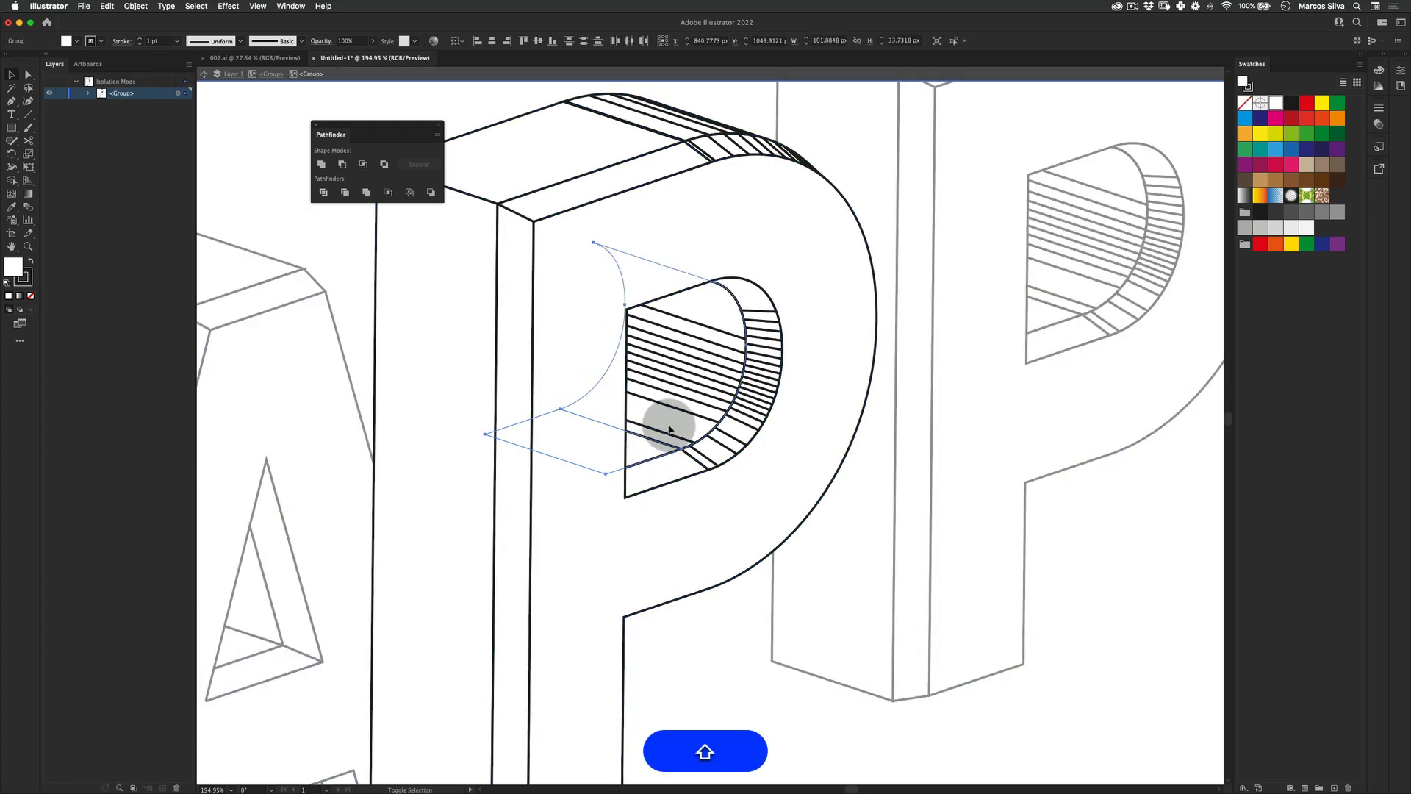
pyautogui.keyDown('shift'); pyautogui.click(672, 425); pyautogui.keyUp('shift')
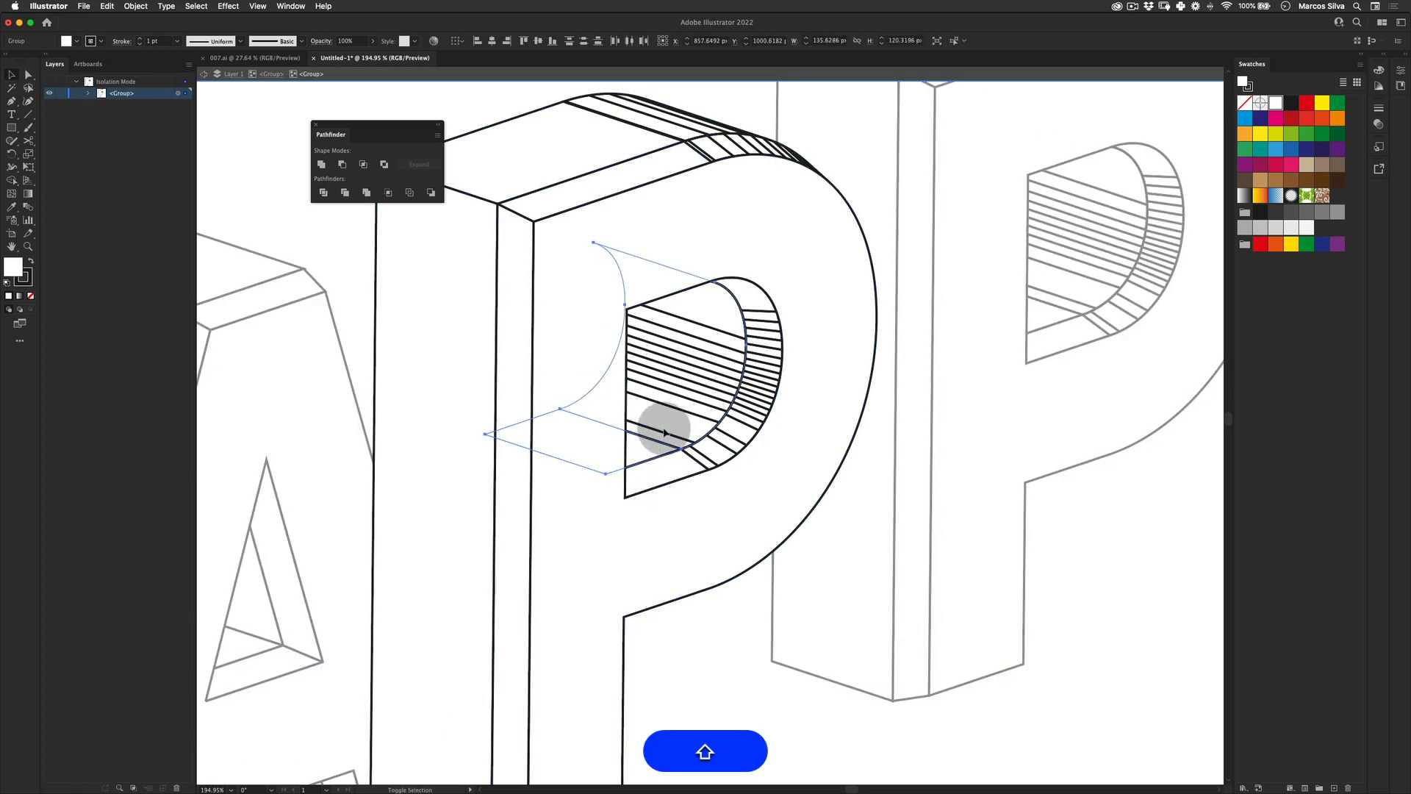
pyautogui.click(322, 165)
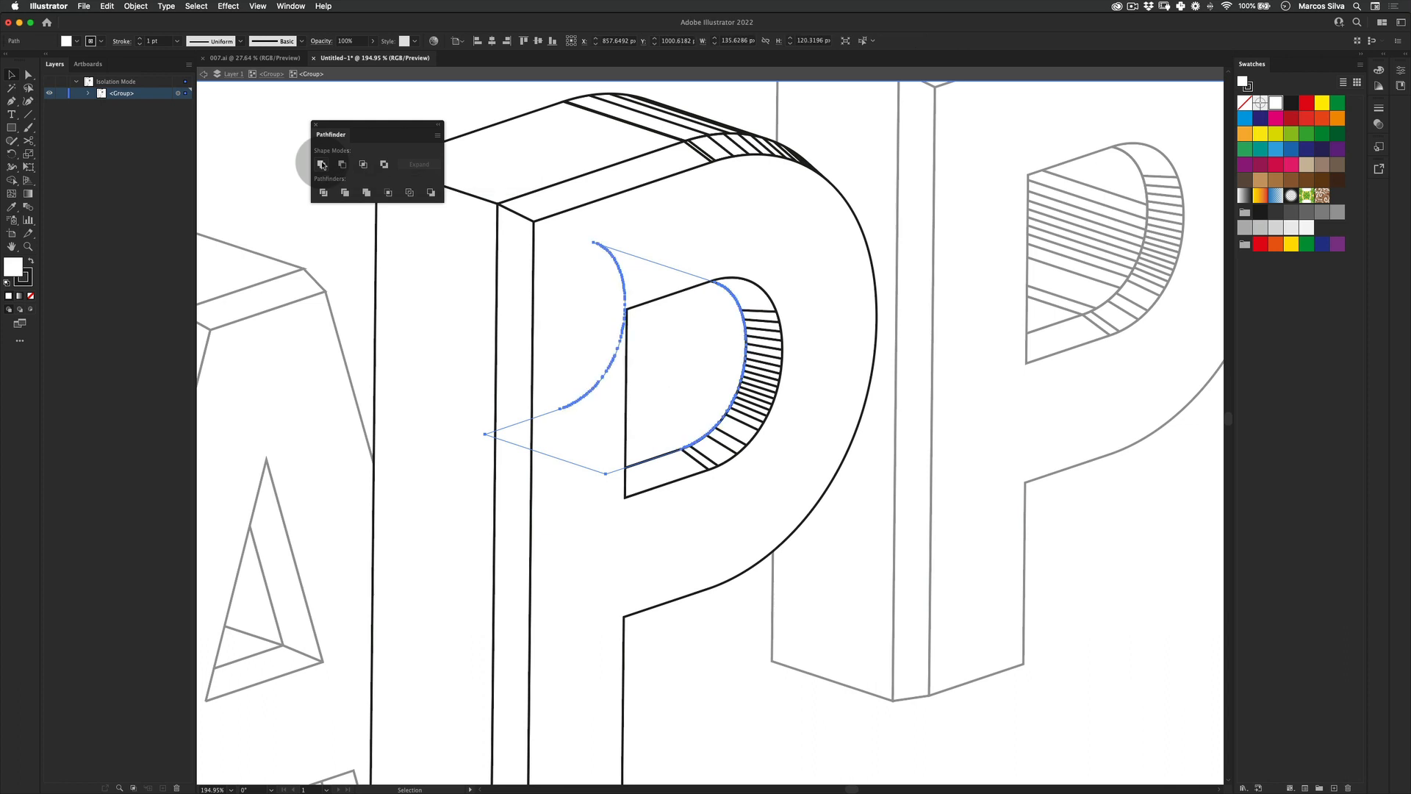
# Step: Unite the narrow bevel segments around the first P's counter into one shape
pyautogui.click(764, 322)
pyautogui.keyDown('shift'); pyautogui.click(672, 466); pyautogui.keyUp('shift')
pyautogui.click(322, 165)
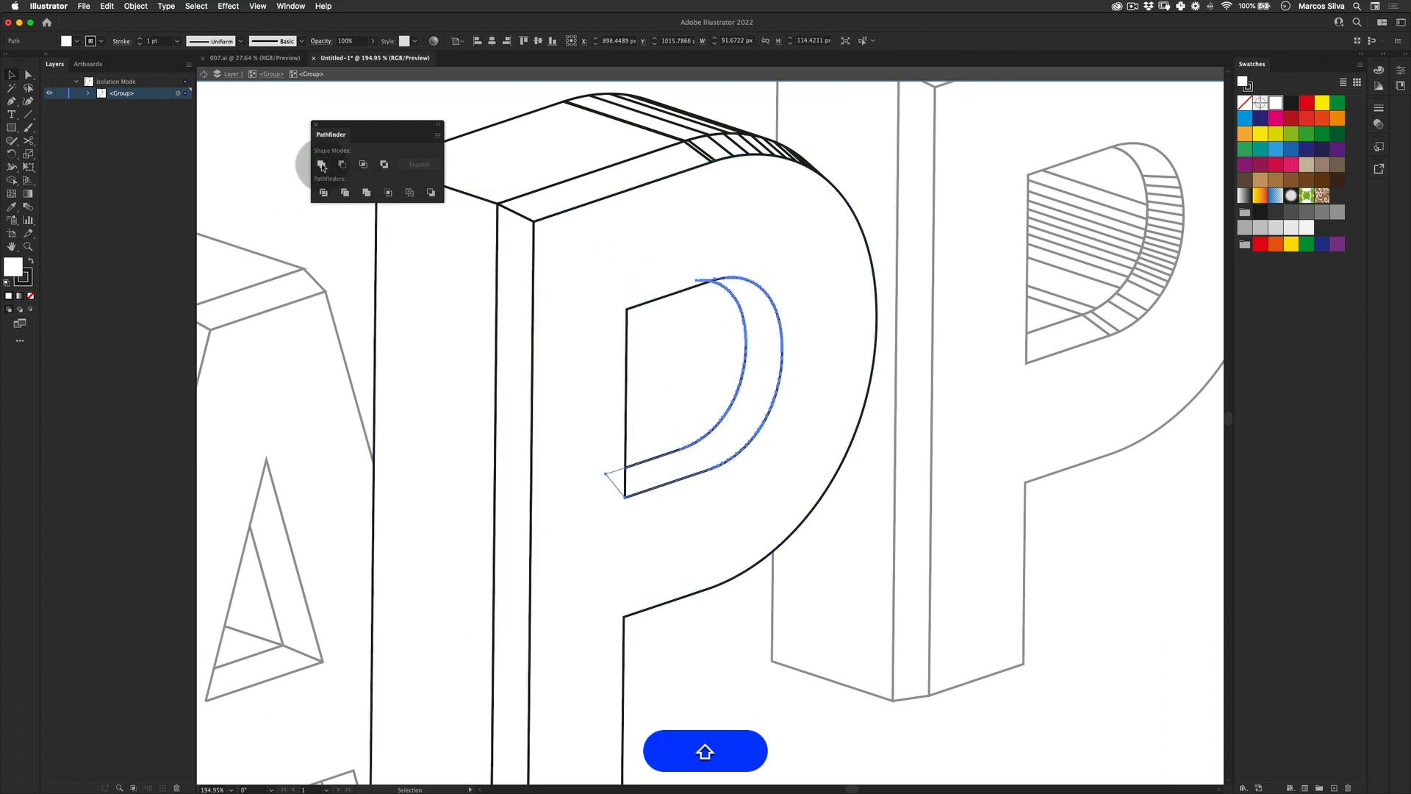
# Step: Unite the first P's top bevel segments into one shape and its curved top face segments into another
pyautogui.moveTo(637, 154); pyautogui.dragTo(638, 197)
pyautogui.click(715, 185)
pyautogui.keyDown('shift'); pyautogui.click(655, 210); pyautogui.keyUp('shift')
pyautogui.click(322, 165)
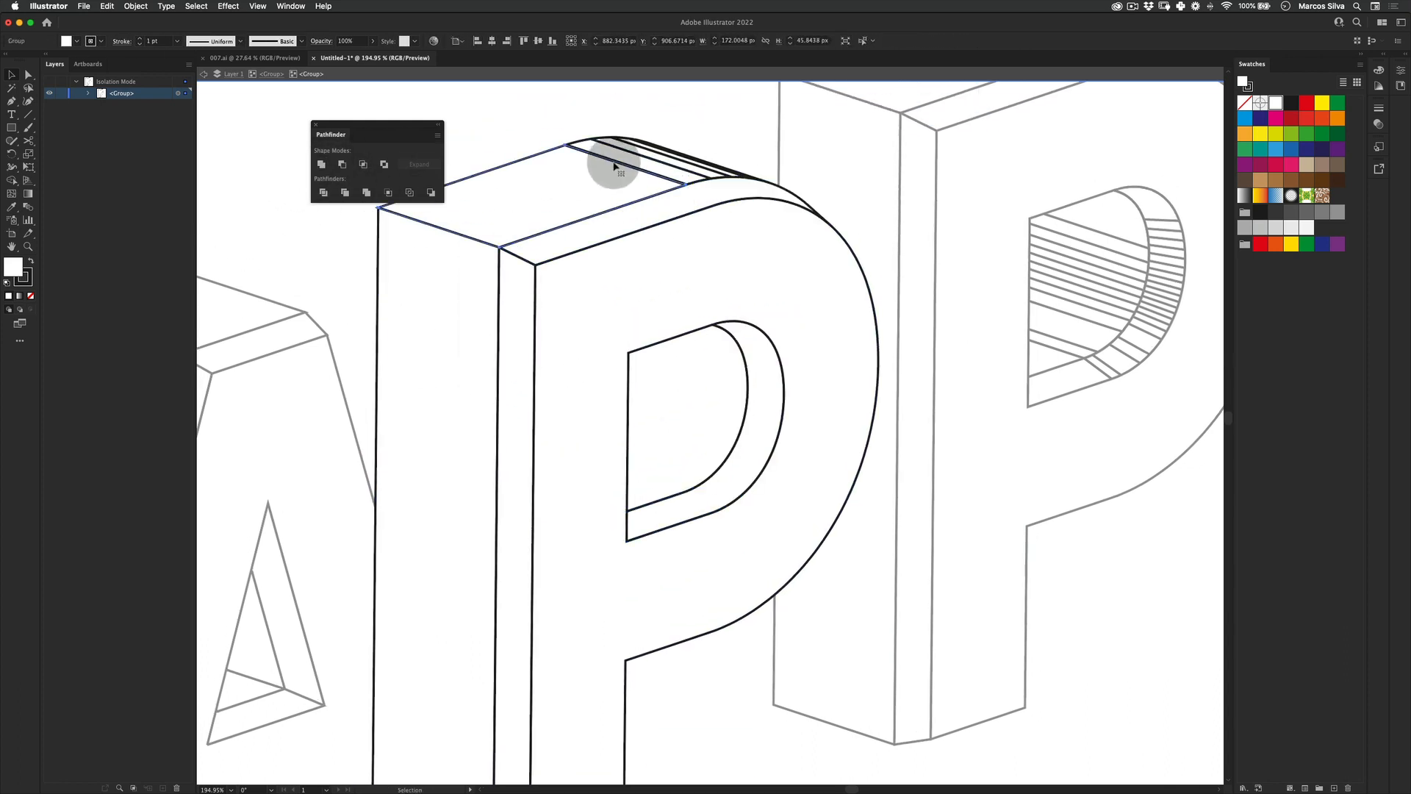
pyautogui.keyDown('shift'); pyautogui.click(615, 166); pyautogui.keyUp('shift')
pyautogui.click(322, 165)
# Step: Isolate the second P and unite its top face segments into one shape and its top bevel segments into another
pyautogui.scroll(-5, 632, 219)
pyautogui.scroll(4, 715, 205)
pyautogui.press('v')
pyautogui.doubleClick(721, 204)
pyautogui.keyDown('shift'); pyautogui.click(665, 214); pyautogui.keyUp('shift')
pyautogui.click(322, 165)
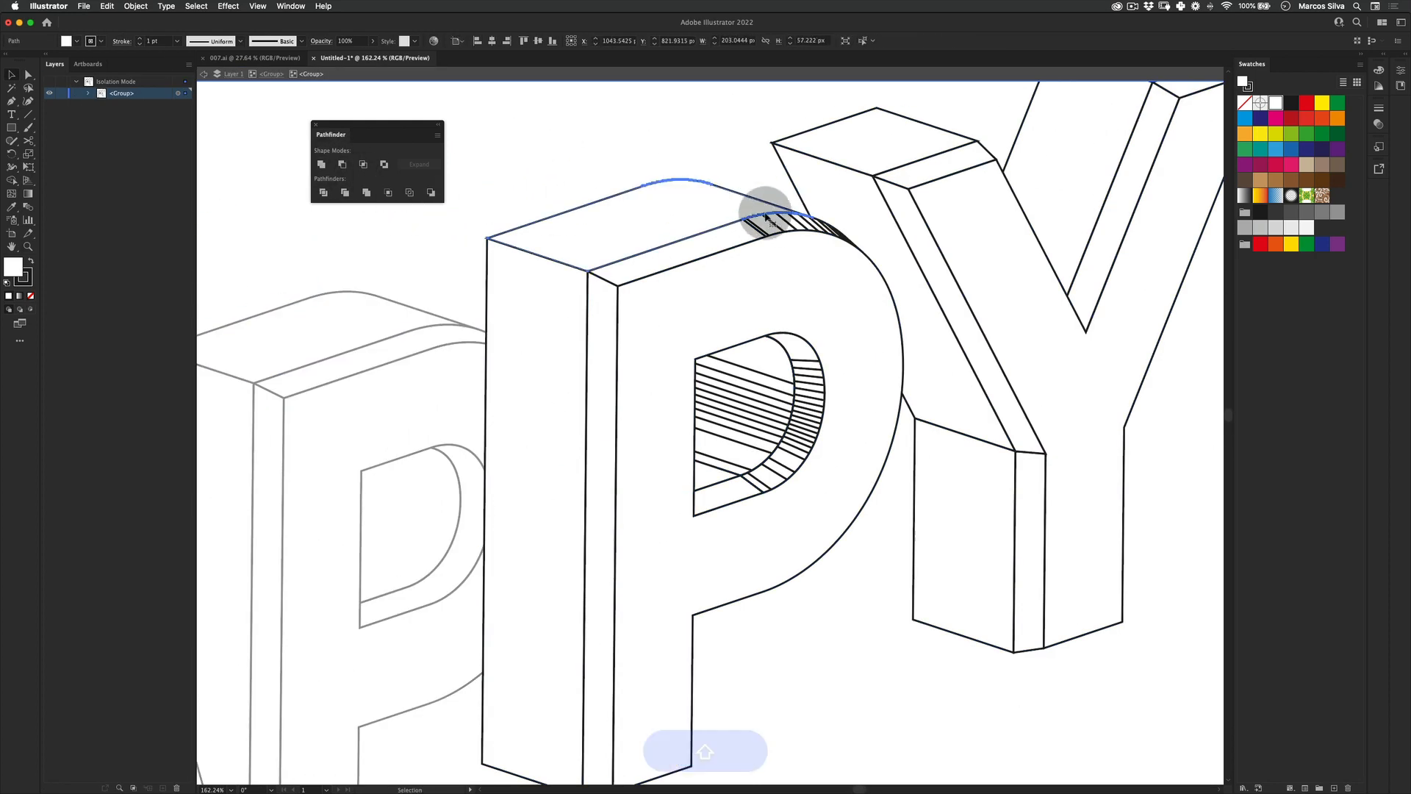
pyautogui.click(765, 219)
pyautogui.keyDown('shift'); pyautogui.click(724, 233); pyautogui.keyUp('shift')
pyautogui.click(322, 165)
# Step: Unite the inner wall and bevel segments of the second P's counter into clean shapes and leave isolation mode
pyautogui.click(772, 353)
pyautogui.moveTo(761, 323); pyautogui.dragTo(682, 186)
pyautogui.keyDown('shift'); pyautogui.click(641, 335); pyautogui.keyUp('shift')
pyautogui.click(322, 165)
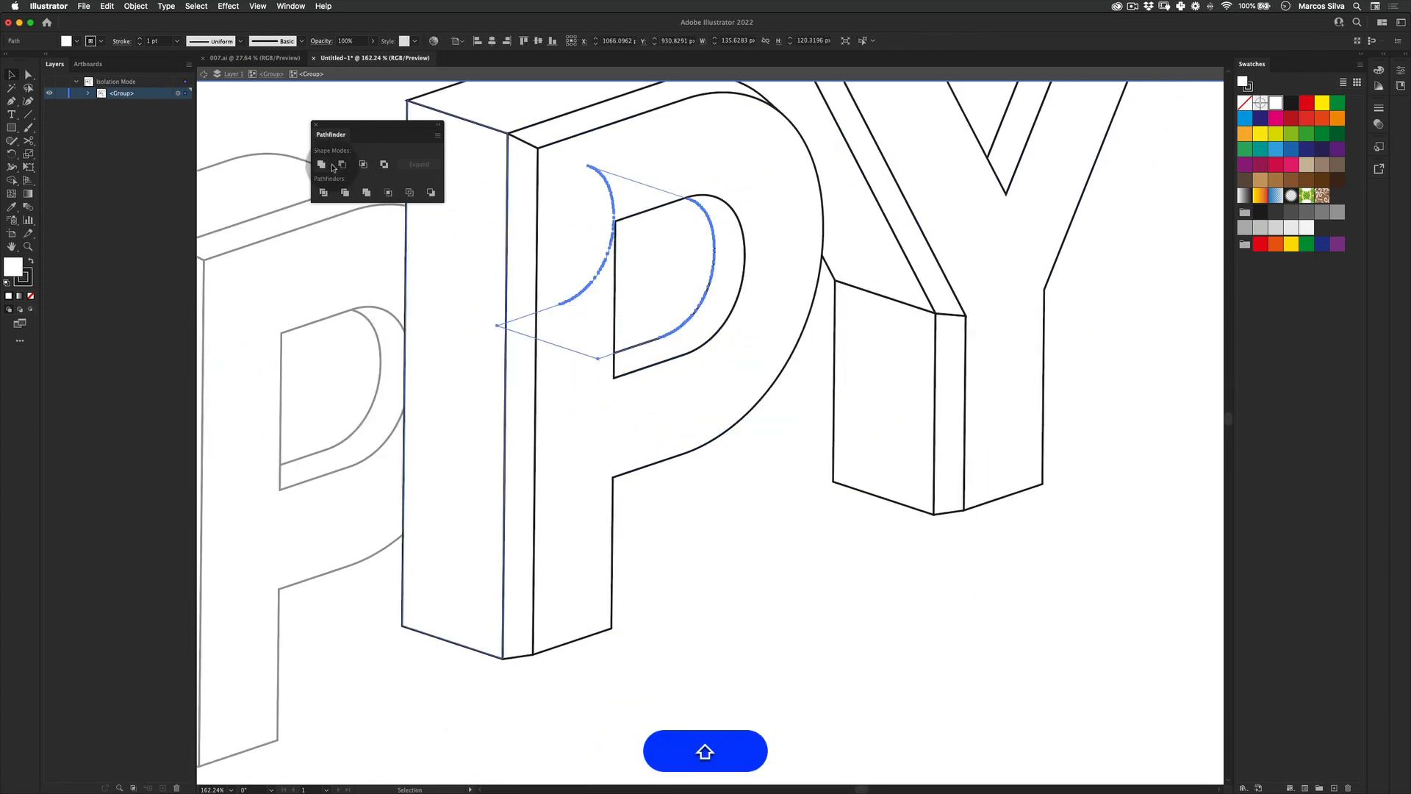
pyautogui.press('z')
pyautogui.moveTo(563, 191); pyautogui.dragTo(321, 262)
pyautogui.press('v')
pyautogui.doubleClick(434, 341)
pyautogui.moveTo(507, 329); pyautogui.dragTo(749, 412)
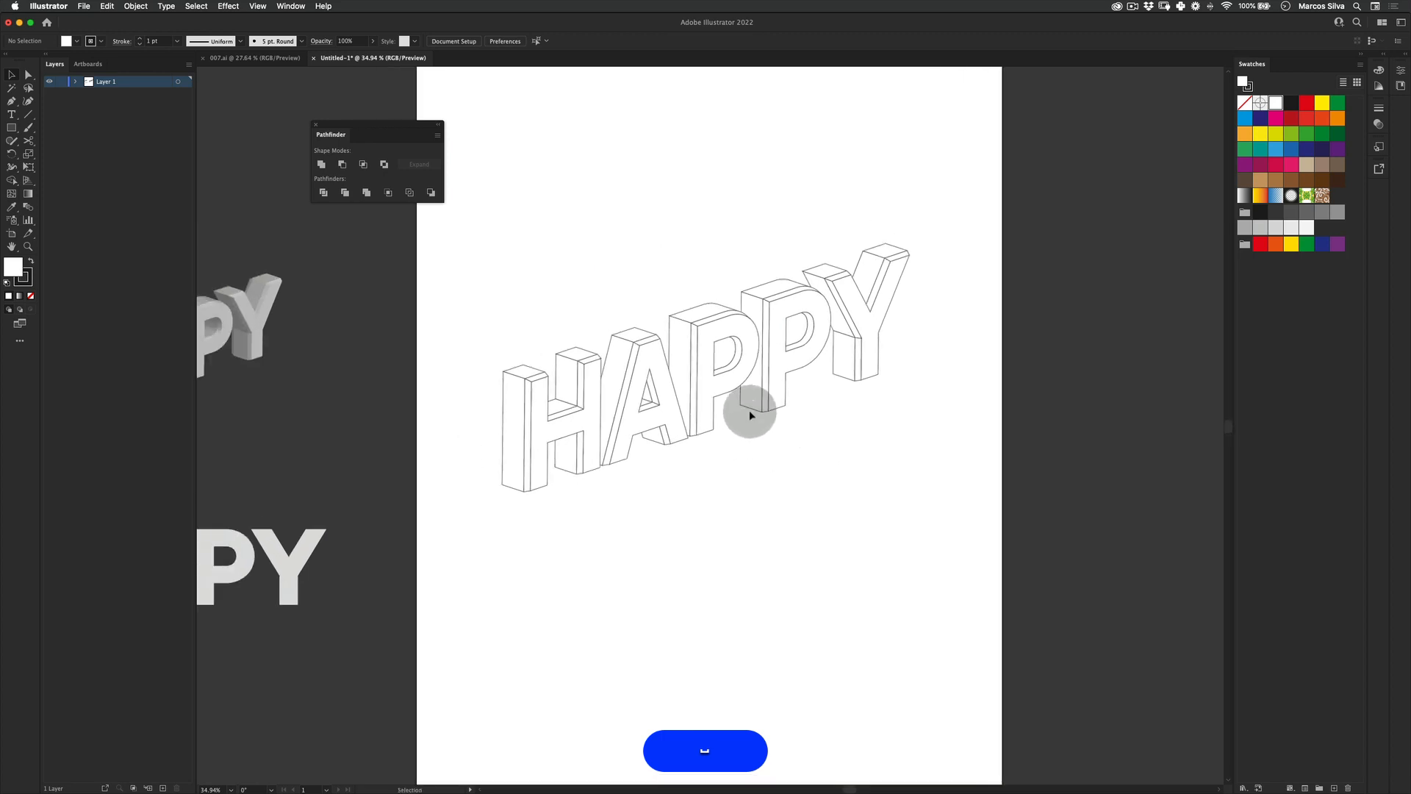
# Step: View the finished reference poster 007.ai and close it, returning to the outlined HAPPY lettering
pyautogui.press('z')
pyautogui.moveTo(699, 333); pyautogui.dragTo(705, 311)
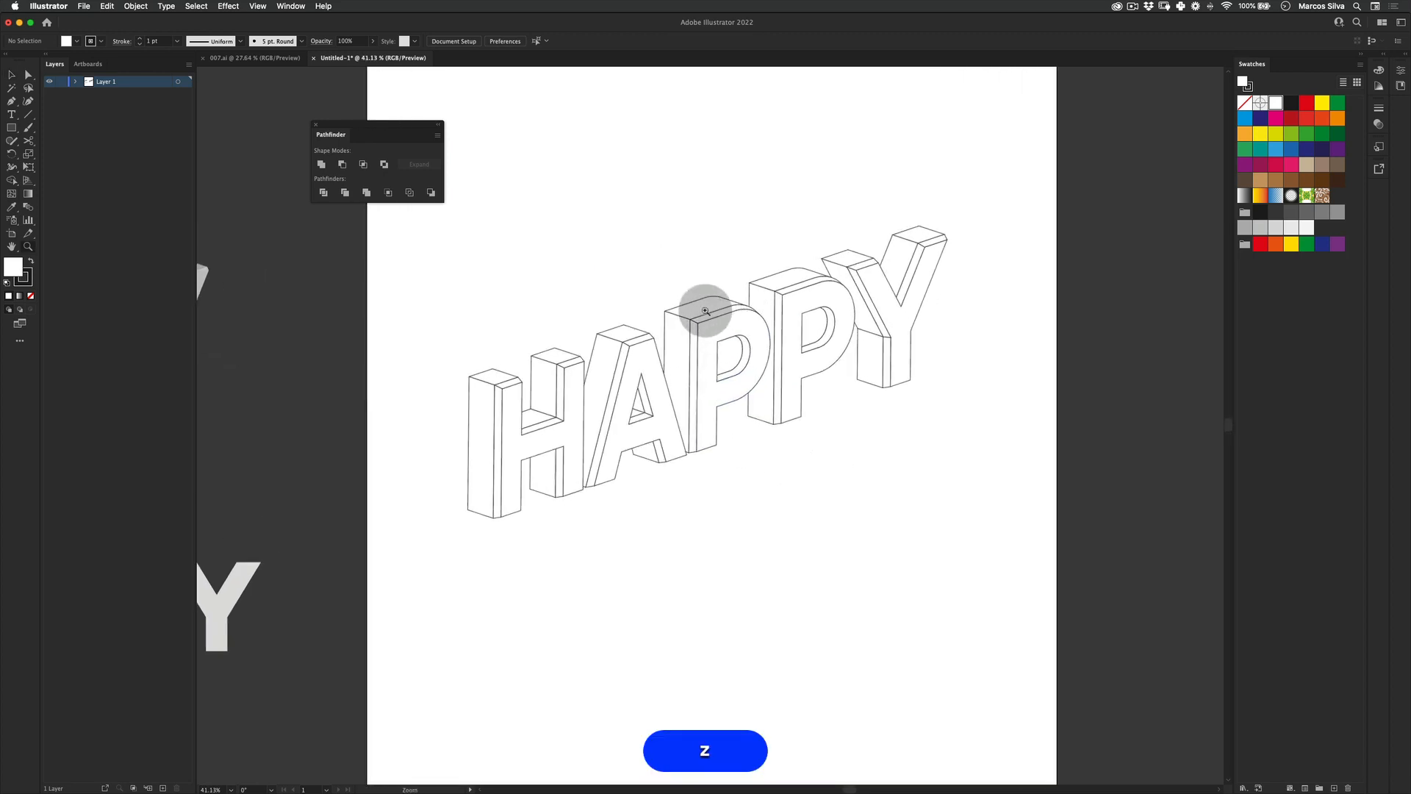
pyautogui.moveTo(674, 179); pyautogui.dragTo(665, 237)
pyautogui.press('v')
pyautogui.click(230, 58)
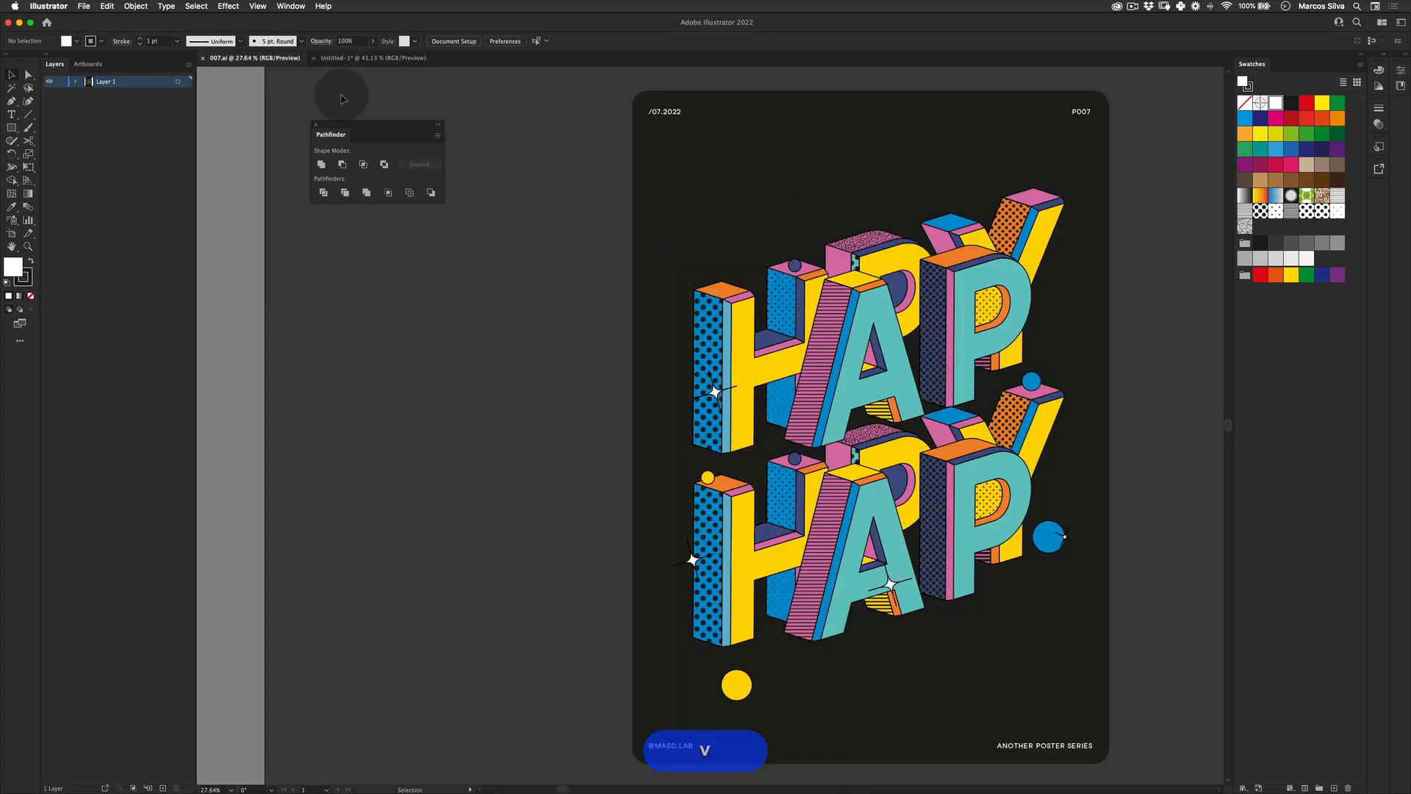
pyautogui.press('z')
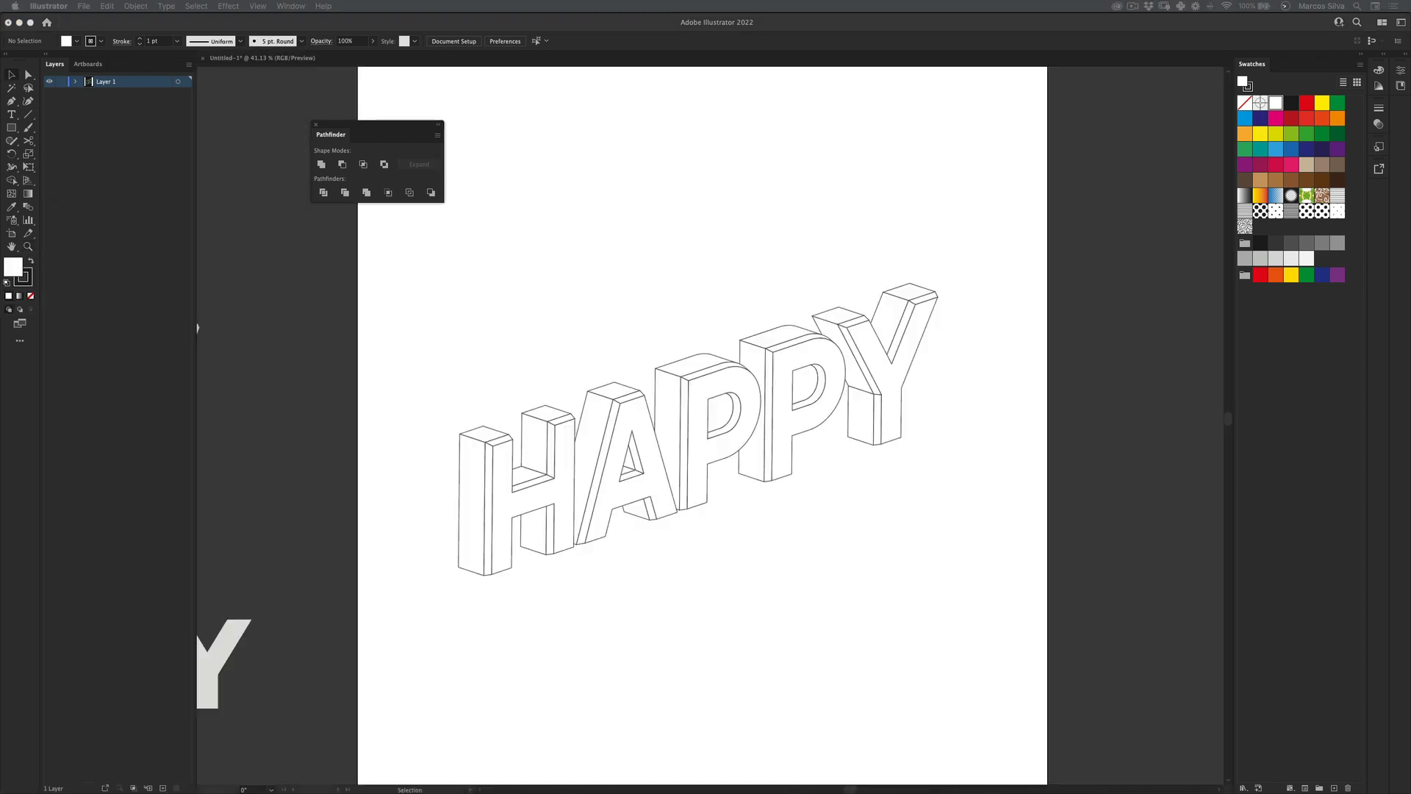
pyautogui.press('z')
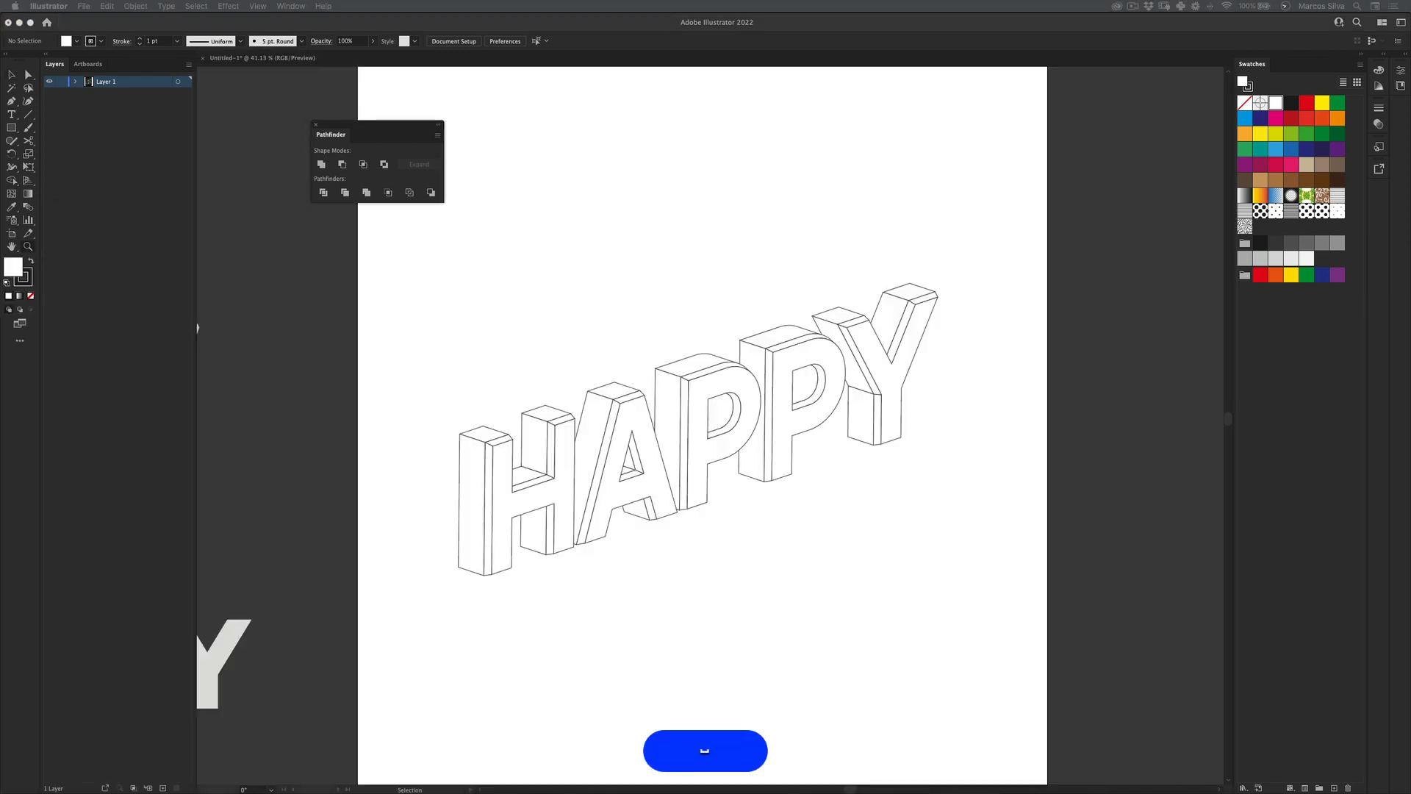
pyautogui.press('v')
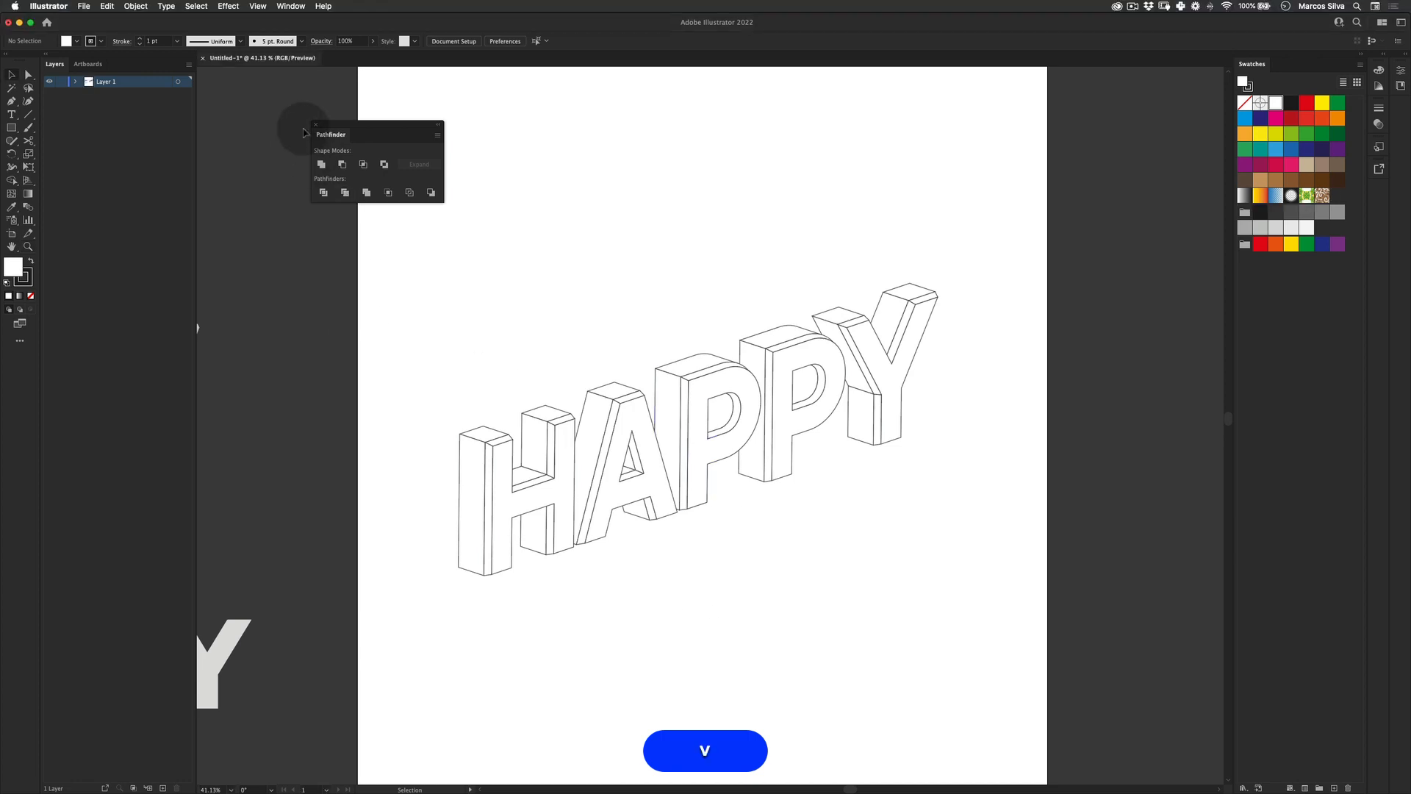
# Step: Open the Pop Art swatch library beside the artboard and add several of its colour groups to the document's swatches
pyautogui.moveTo(381, 120); pyautogui.dragTo(252, 99)
pyautogui.press('v')
pyautogui.press('z')
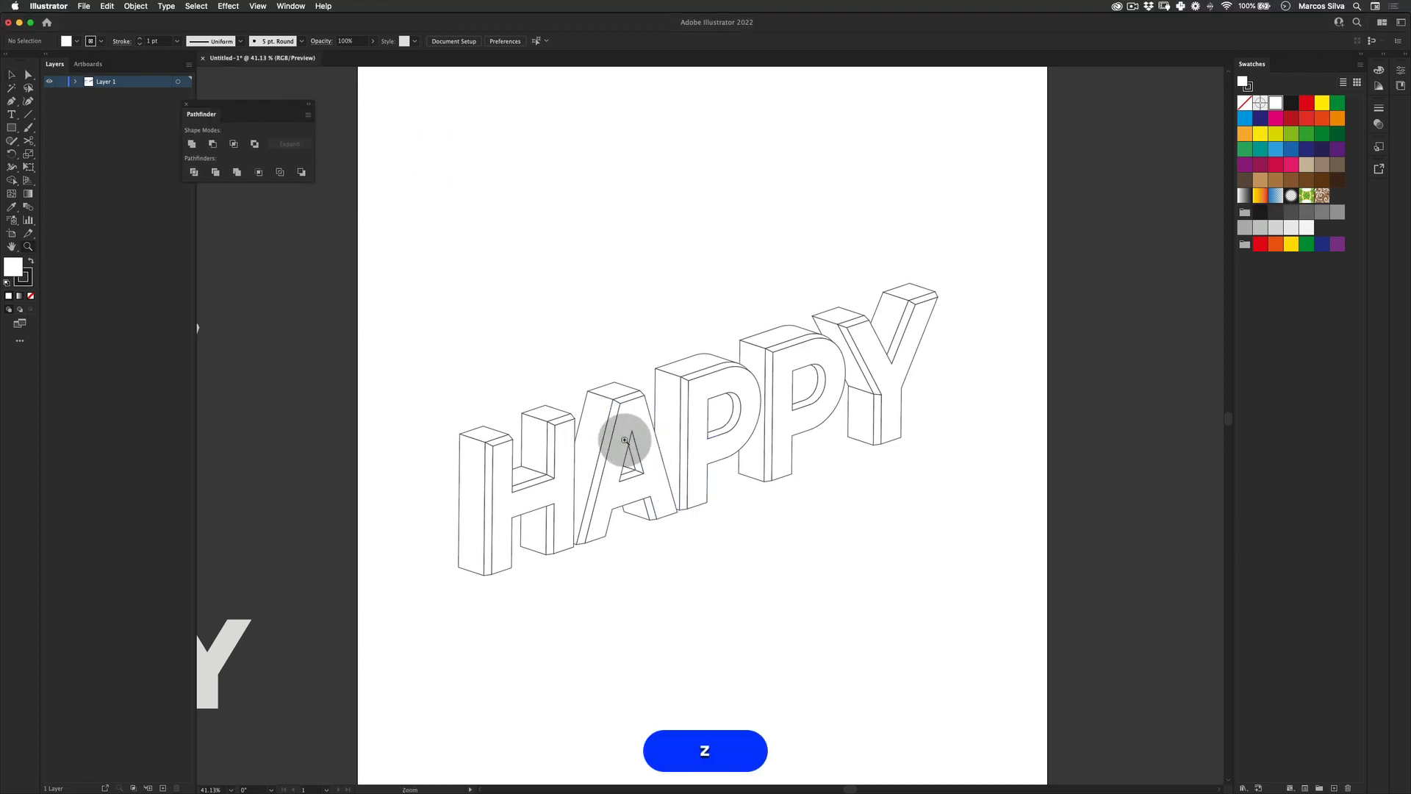
pyautogui.press('space')
pyautogui.moveTo(621, 439)
pyautogui.mouseDown()
pyautogui.moveTo(586, 440)
pyautogui.moveTo(600, 435)
pyautogui.mouseUp()
pyautogui.press('v')
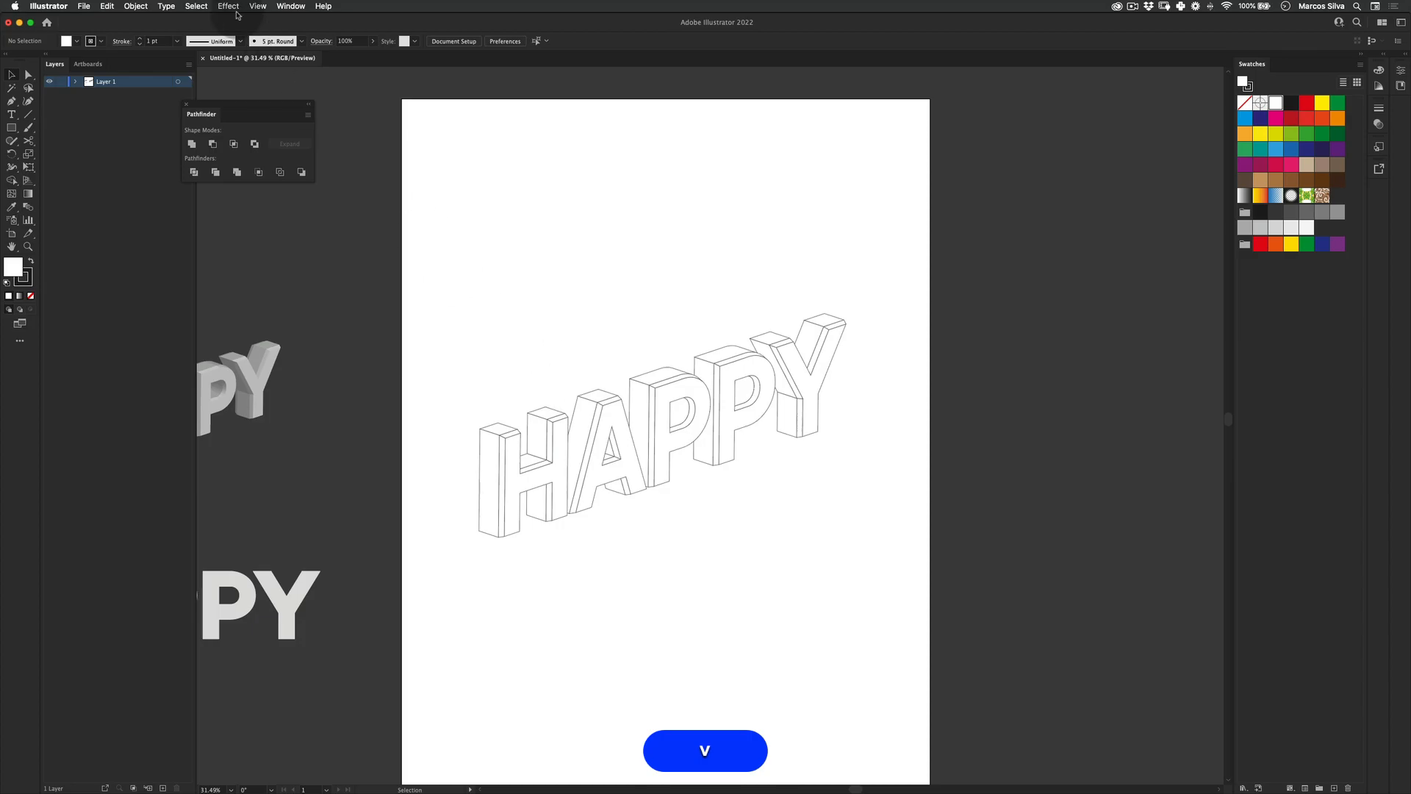
pyautogui.click(291, 6)
pyautogui.moveTo(412, 502)
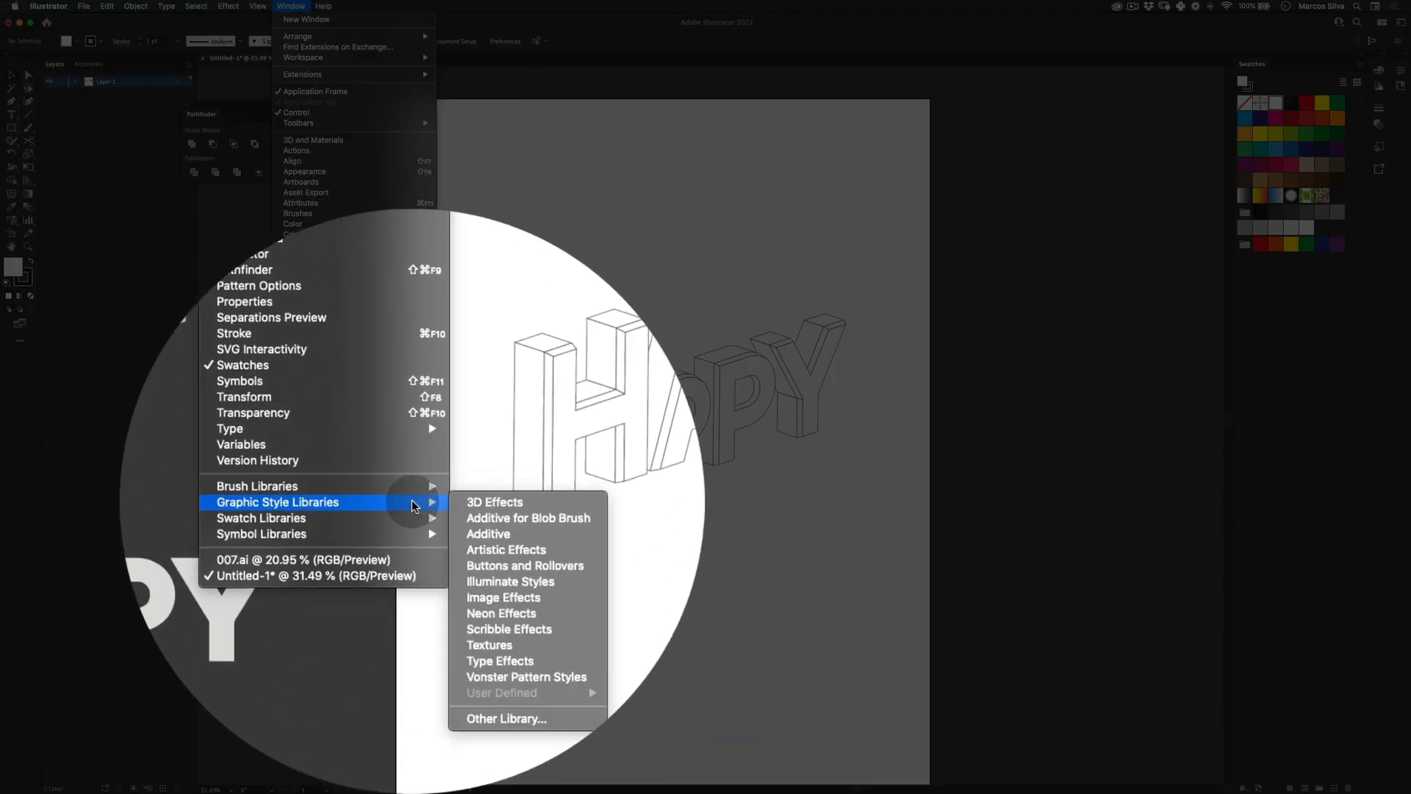
pyautogui.moveTo(483, 506)
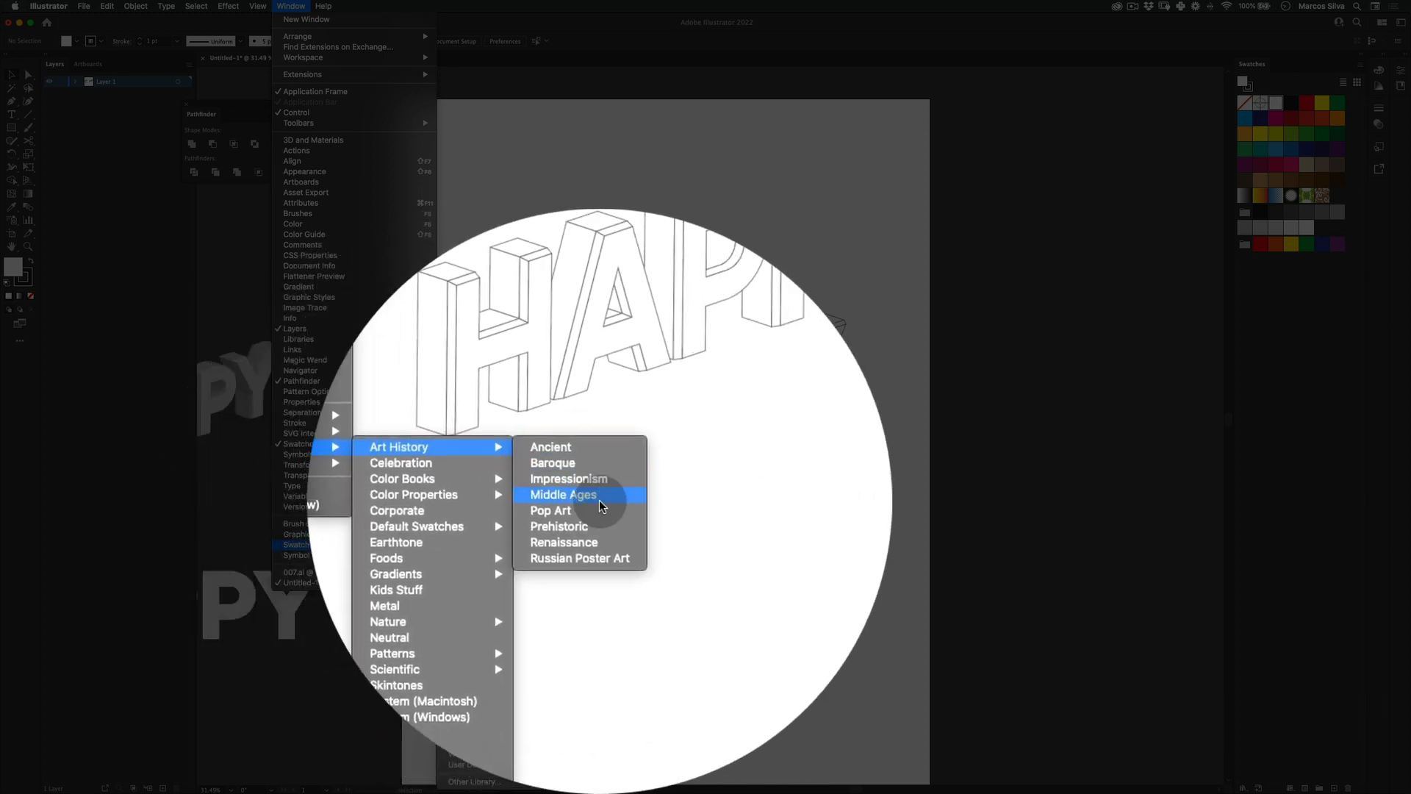
pyautogui.click(597, 504)
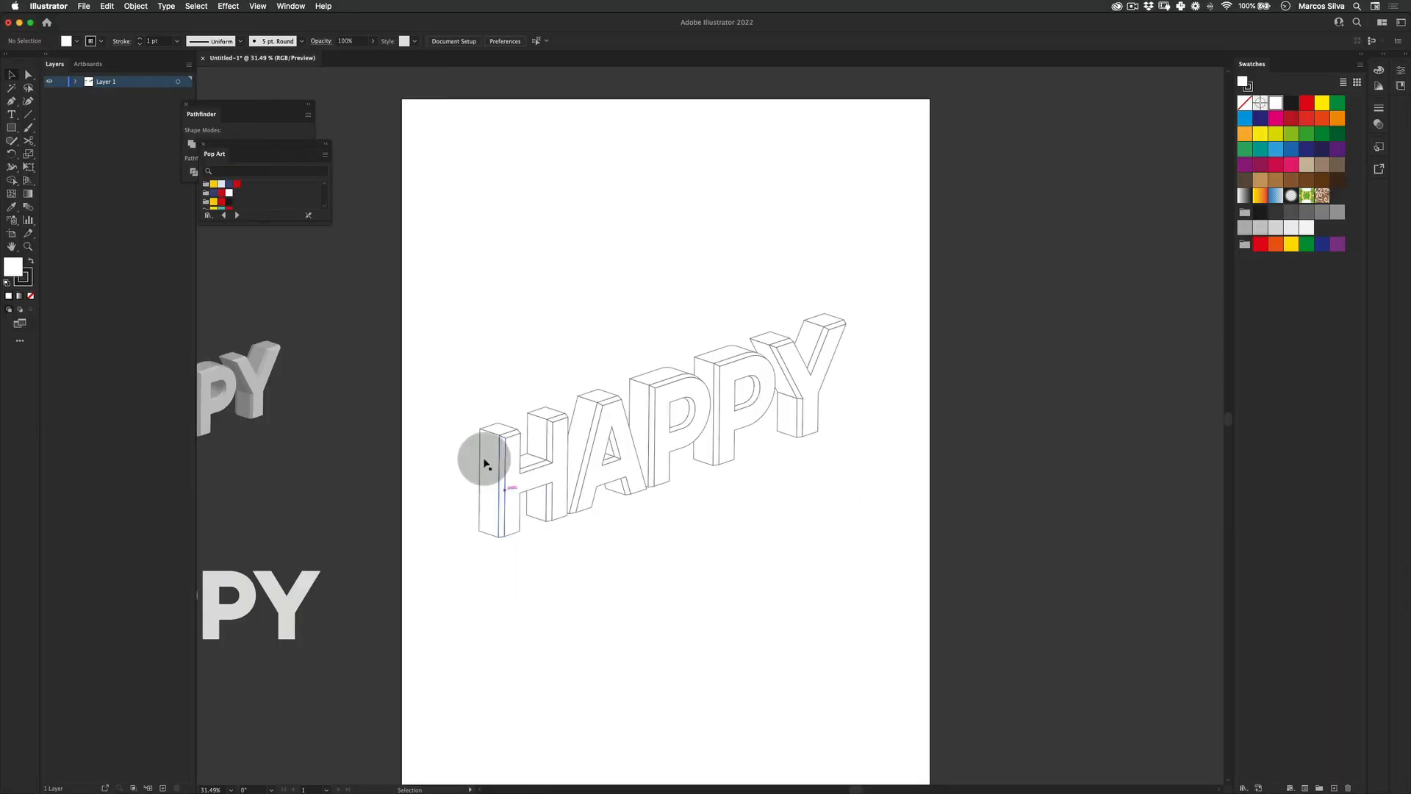
pyautogui.moveTo(294, 157); pyautogui.dragTo(1217, 388)
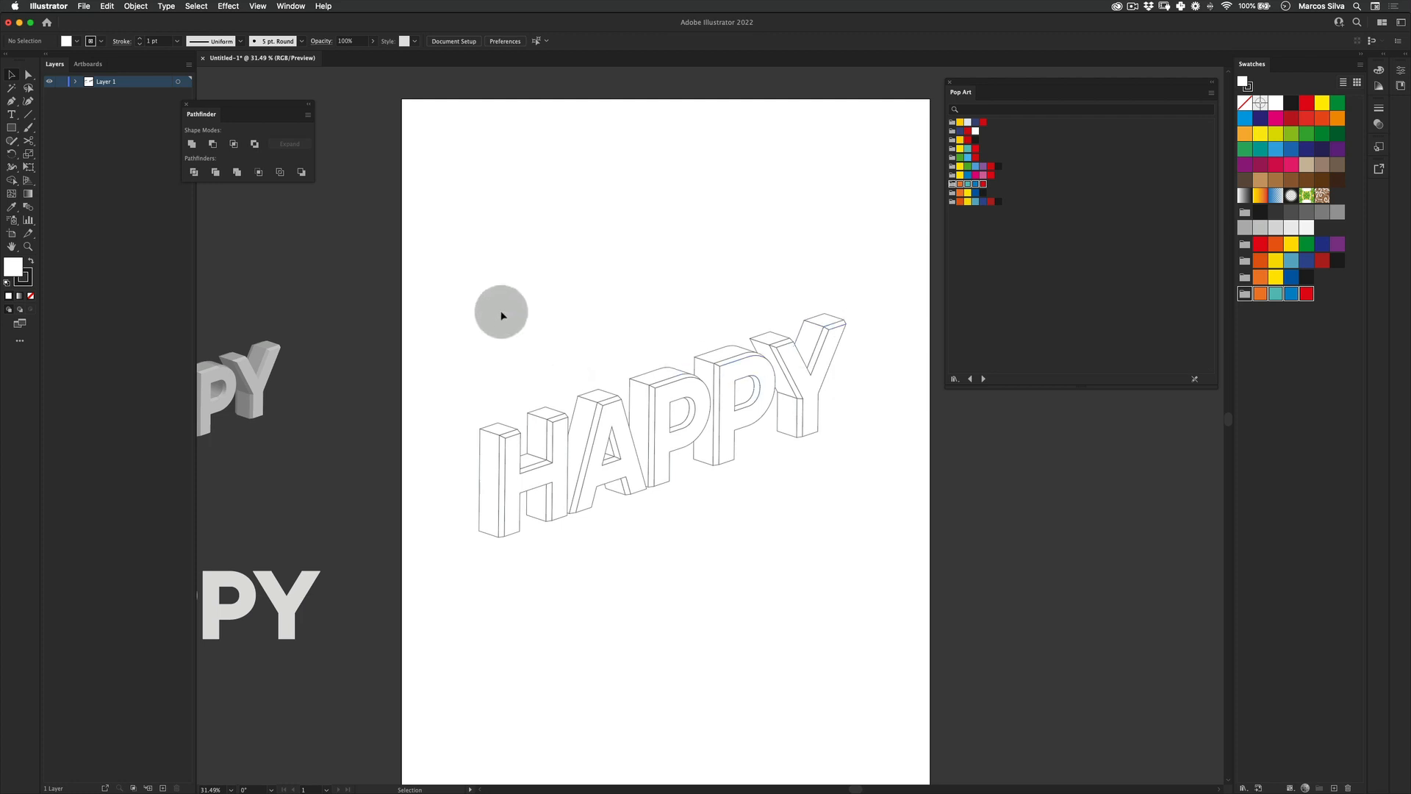
# Step: Ungroup the outlined HAPPY lettering so that each letter is a separate group, and select the H
pyautogui.press('v')
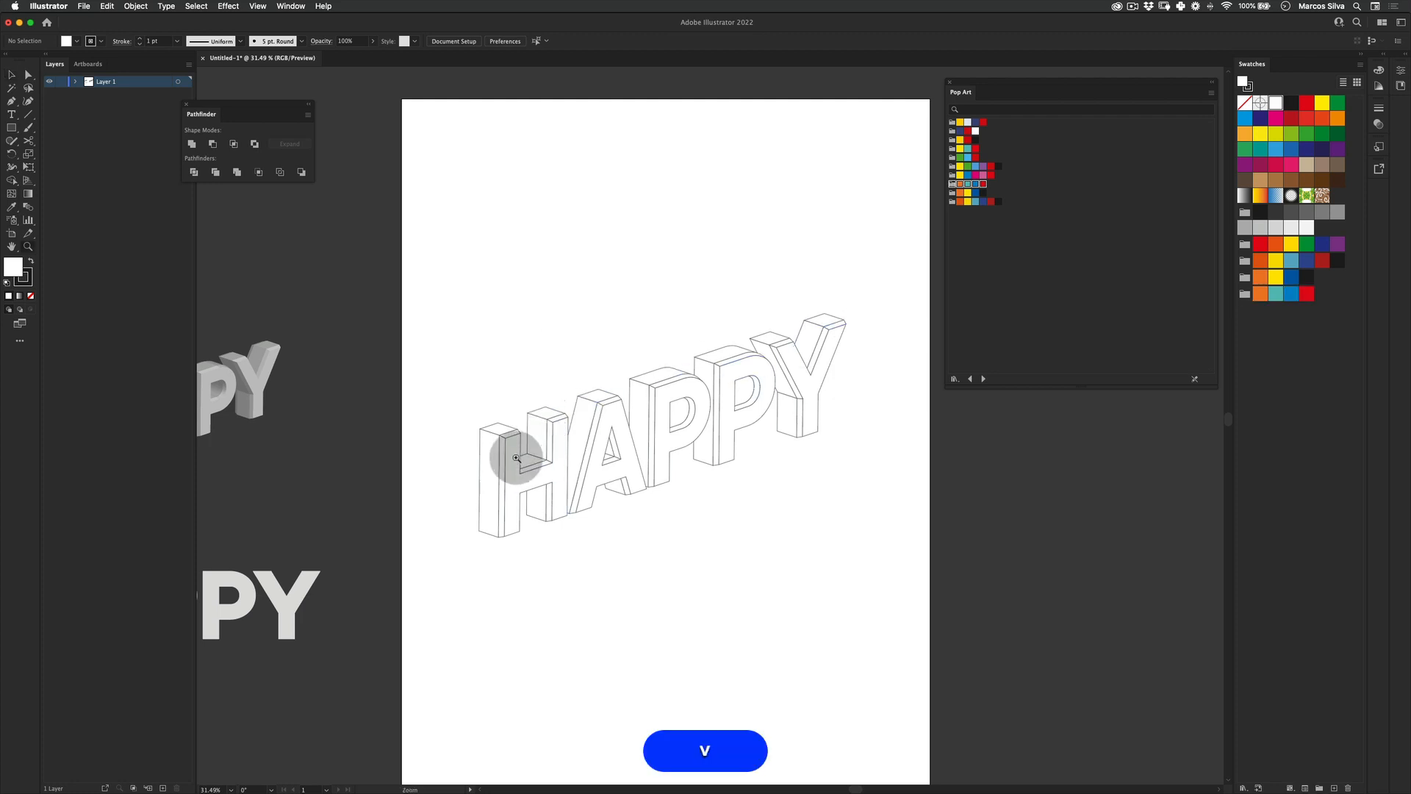
pyautogui.click(516, 459)
pyautogui.rightClick(507, 442)
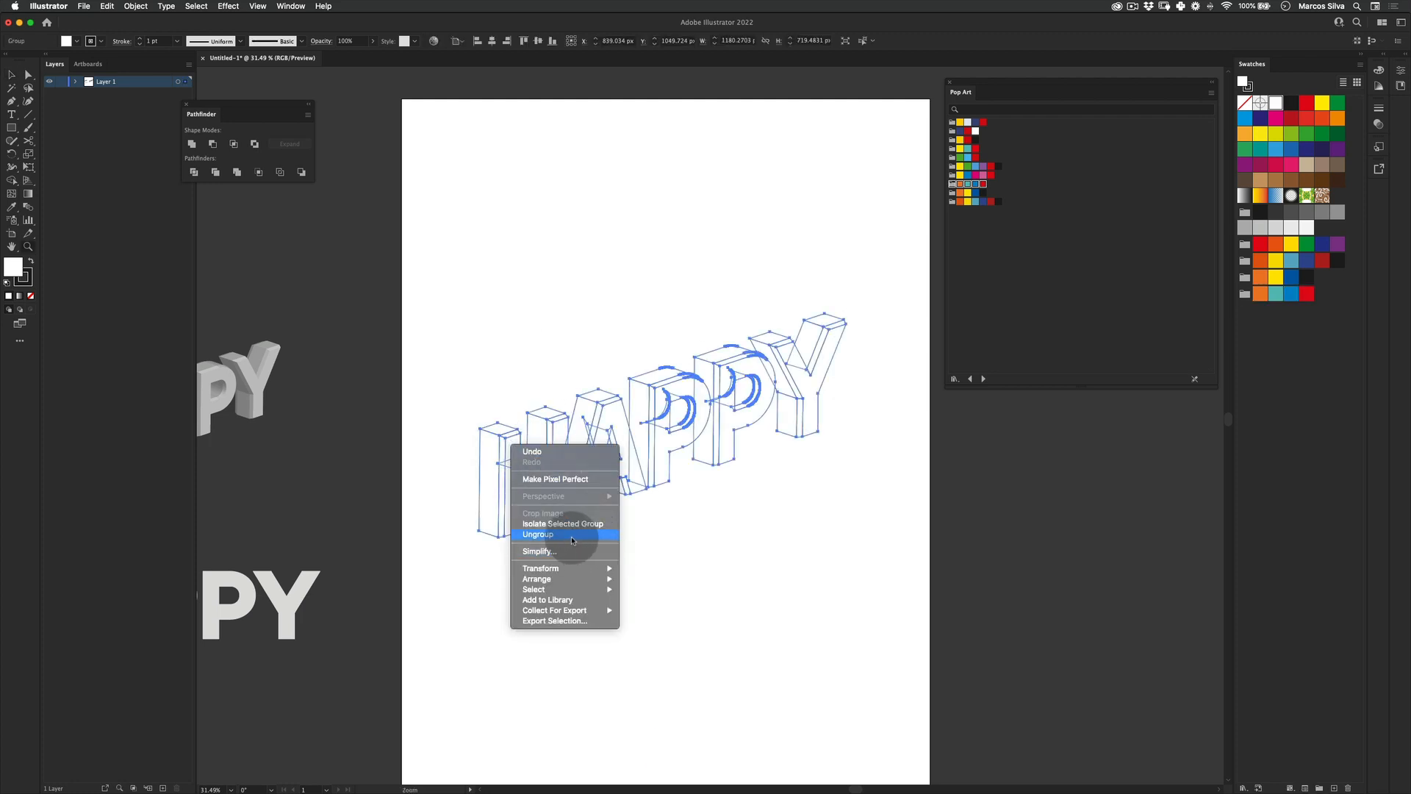
pyautogui.click(573, 536)
pyautogui.press('v')
pyautogui.click(545, 598)
pyautogui.press('z')
pyautogui.moveTo(472, 538); pyautogui.dragTo(572, 468)
pyautogui.press('v')
pyautogui.click(508, 382)
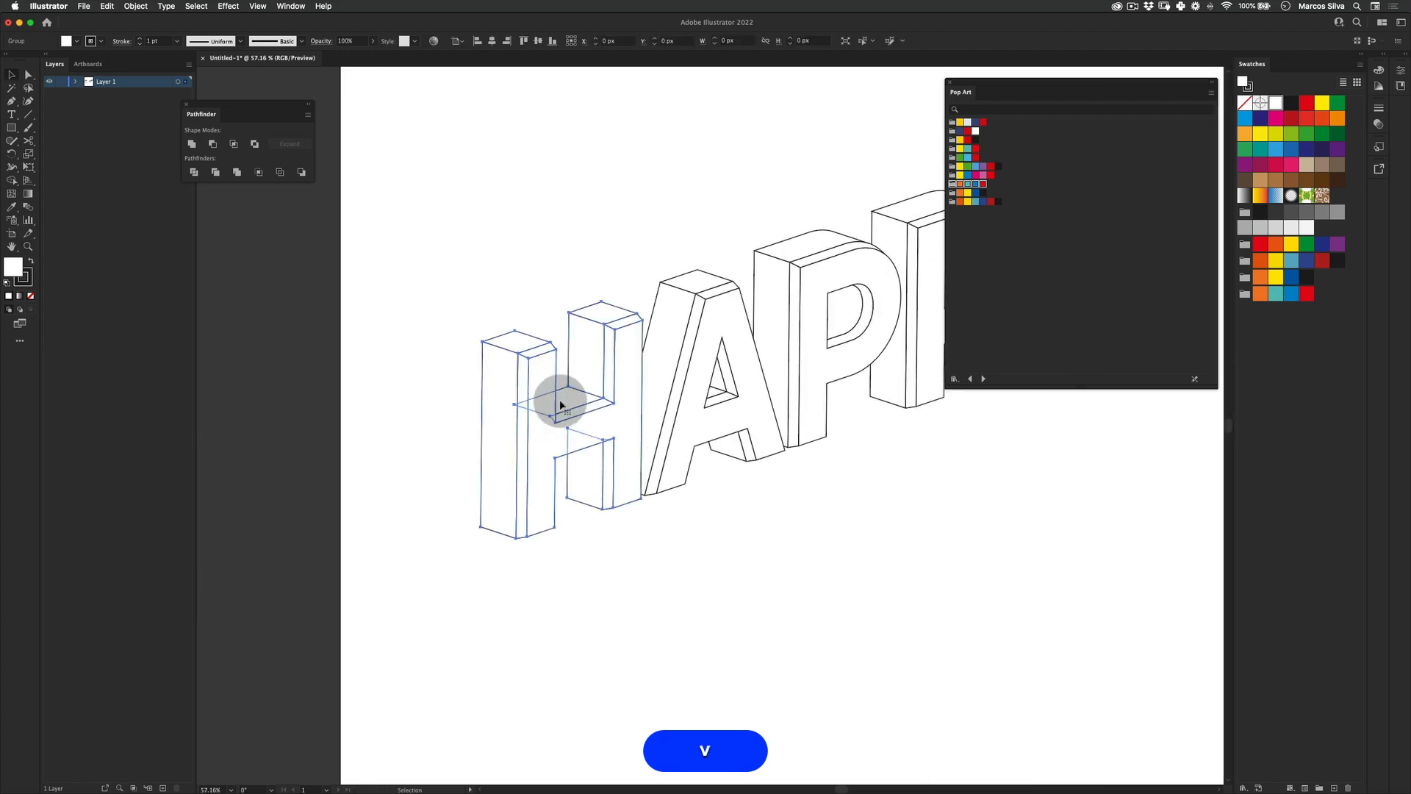
# Step: Isolate the H's front face, fill it with the yellow Pop Art swatch and leave isolation mode
pyautogui.press('space')
pyautogui.moveTo(611, 404); pyautogui.dragTo(544, 418)
pyautogui.moveTo(666, 380); pyautogui.dragTo(612, 404)
pyautogui.press('super+z')
pyautogui.press('space')
pyautogui.moveTo(689, 364)
pyautogui.mouseDown()
pyautogui.moveTo(687, 344)
pyautogui.moveTo(683, 354)
pyautogui.mouseUp()
pyautogui.press('super+z')
pyautogui.press('z')
pyautogui.moveTo(613, 399)
pyautogui.mouseDown()
pyautogui.moveTo(552, 417)
pyautogui.moveTo(601, 412)
pyautogui.mouseUp()
pyautogui.press('space')
pyautogui.press('v')
pyautogui.doubleClick(545, 447)
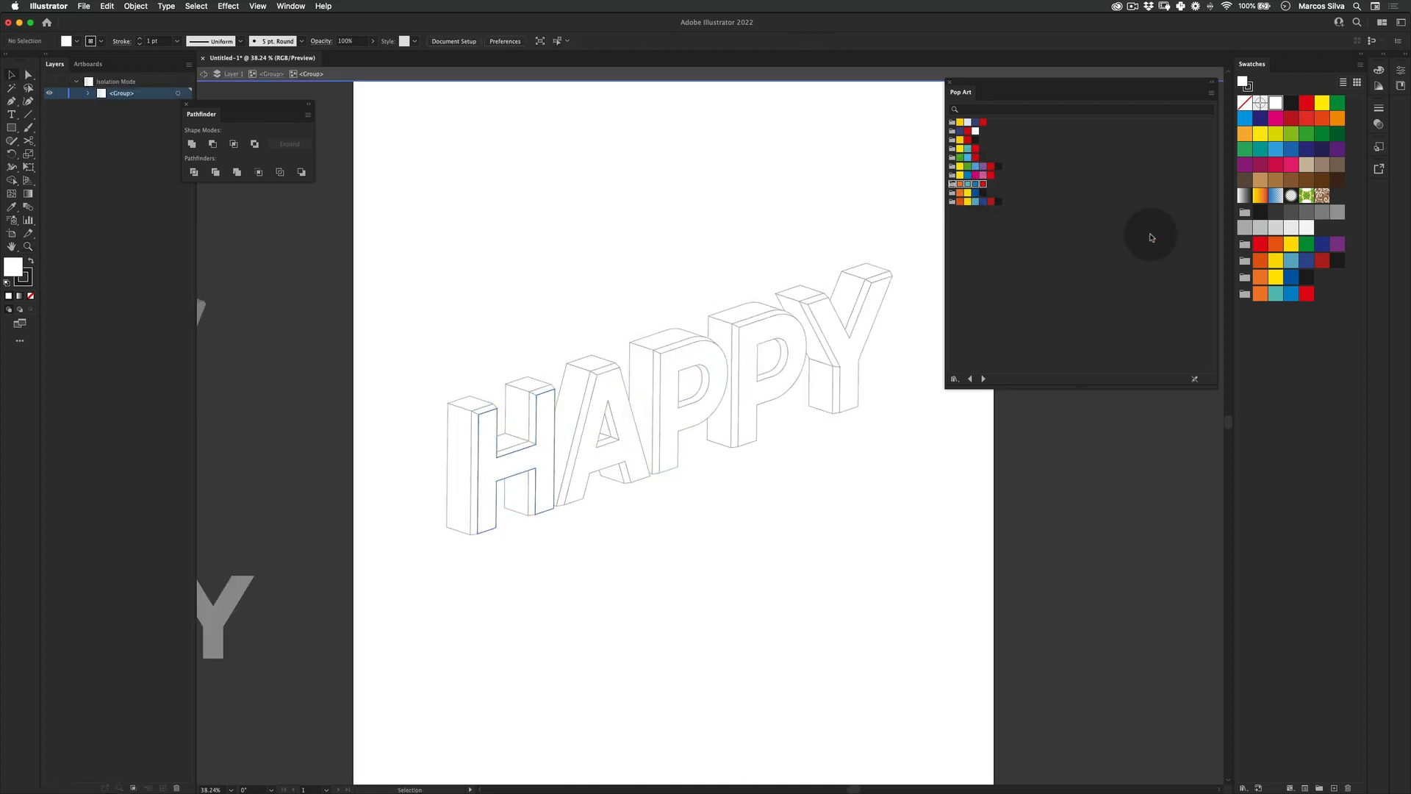
pyautogui.click(488, 460)
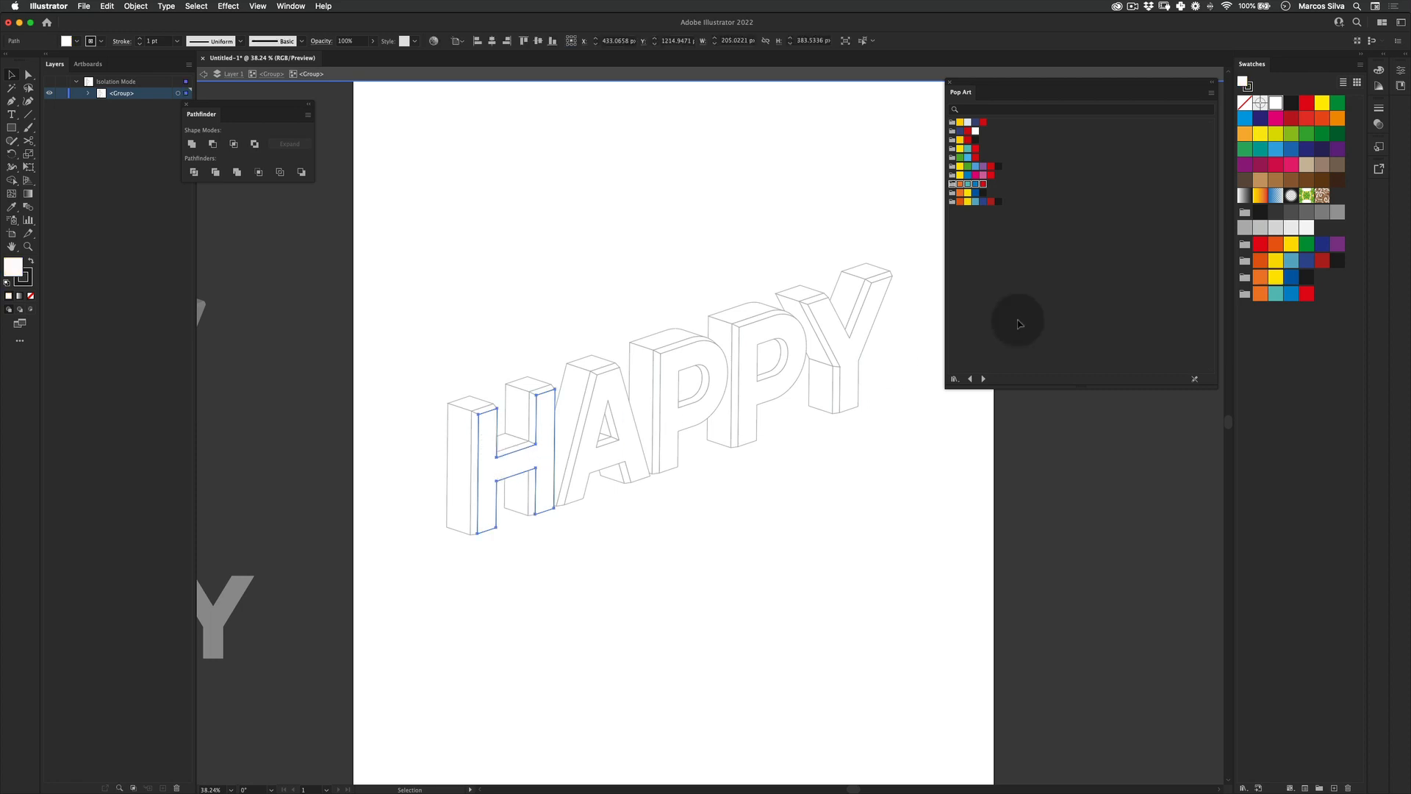
pyautogui.click(1269, 280)
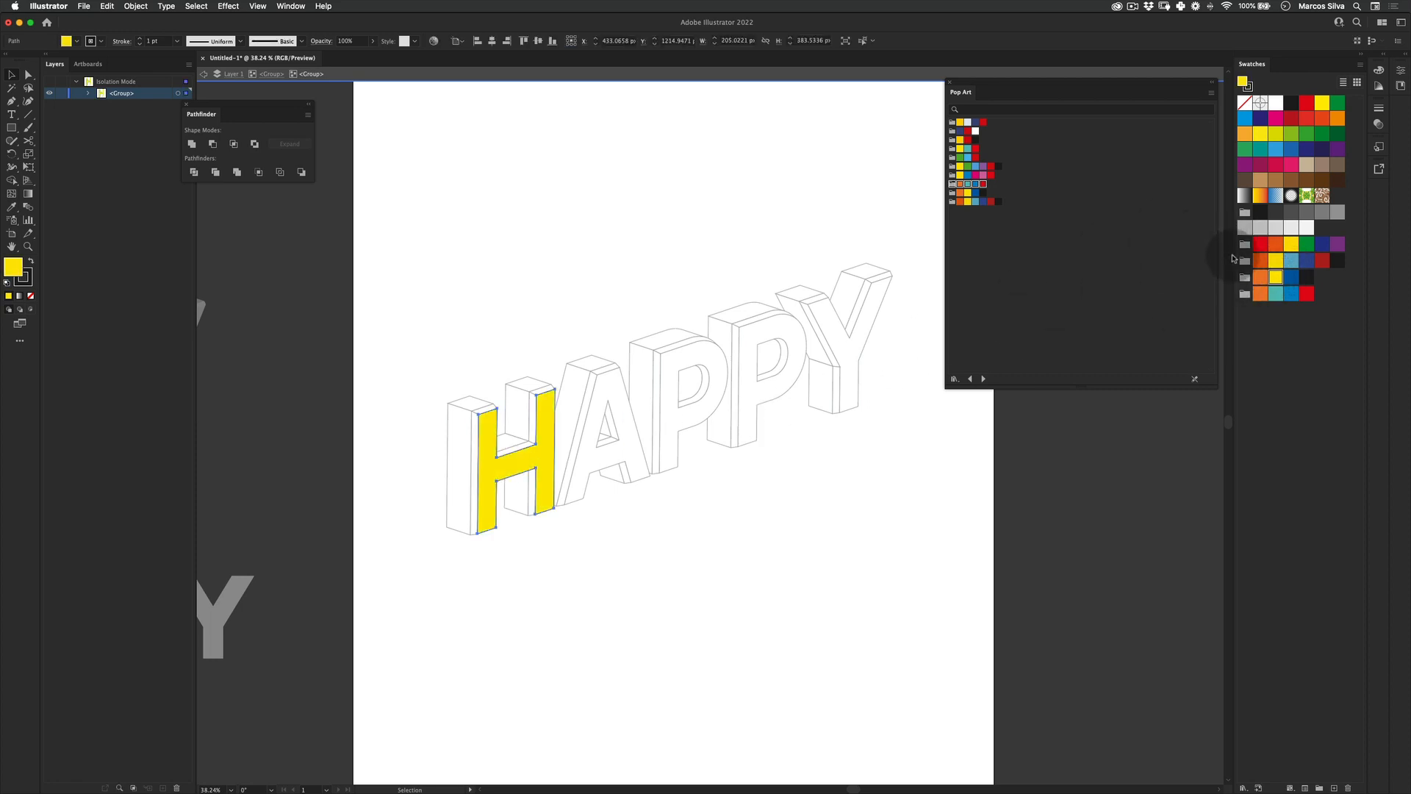
pyautogui.click(1279, 261)
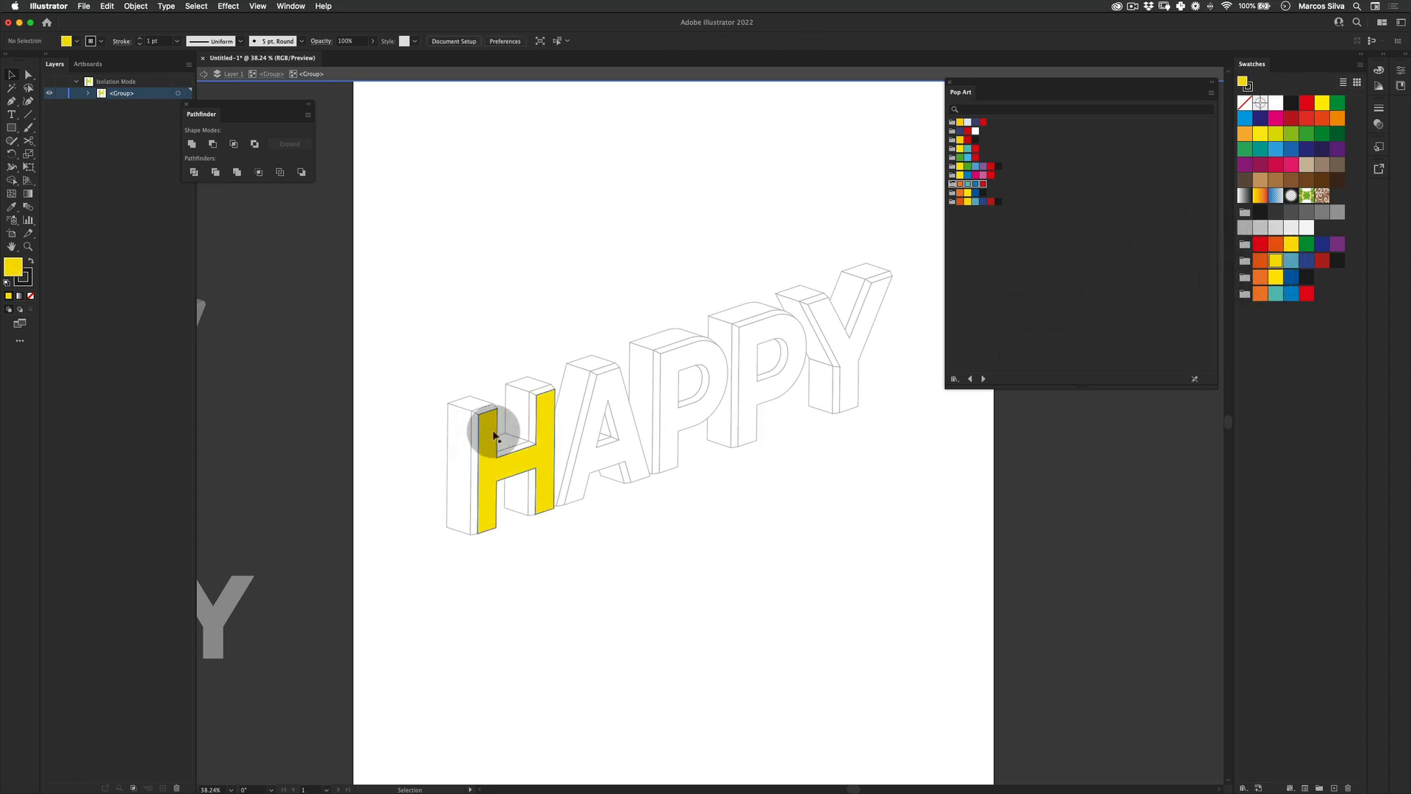
pyautogui.doubleClick(478, 546)
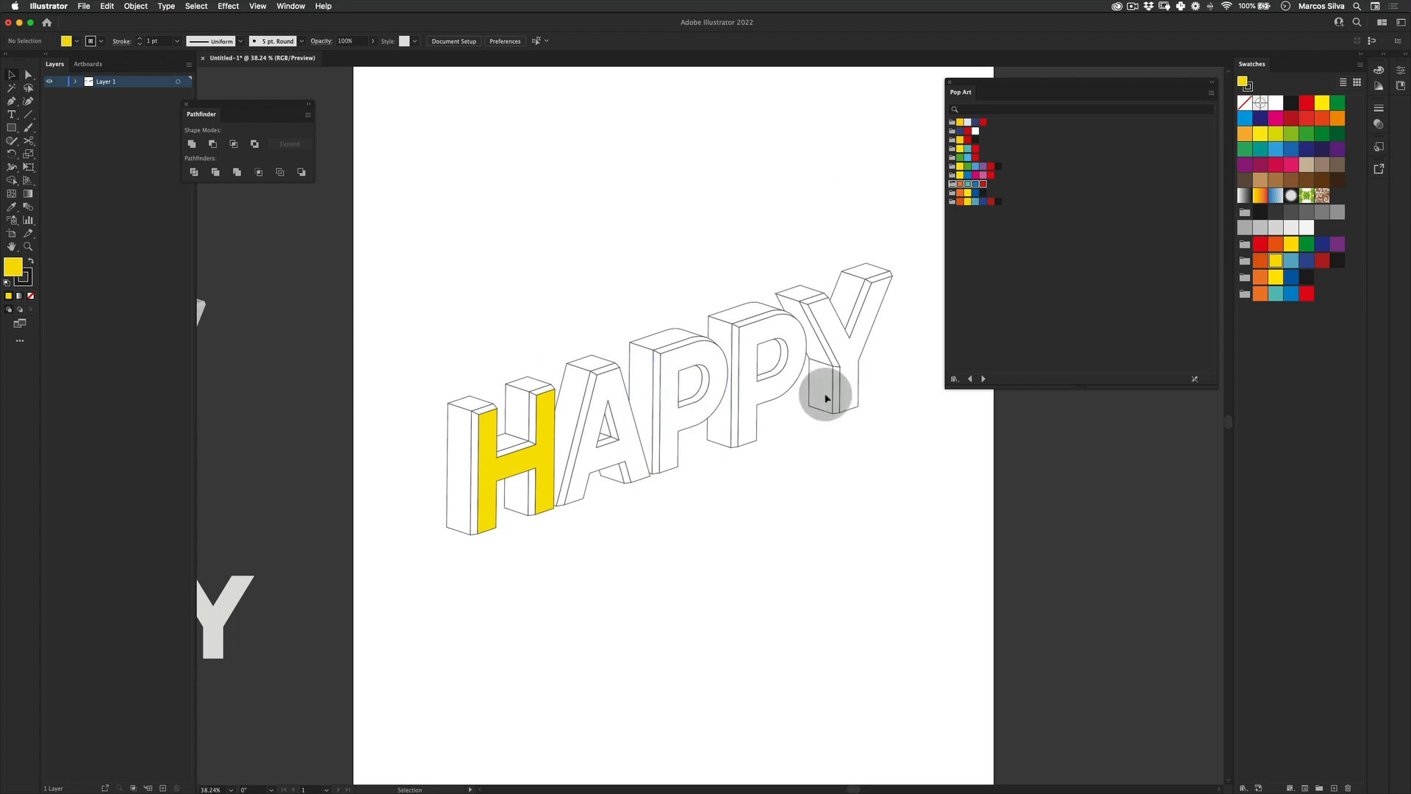
# Step: Colour the H's remaining faces, the A and the first P with blue, orange, pink, teal and yellow fills
pyautogui.doubleClick(471, 426)
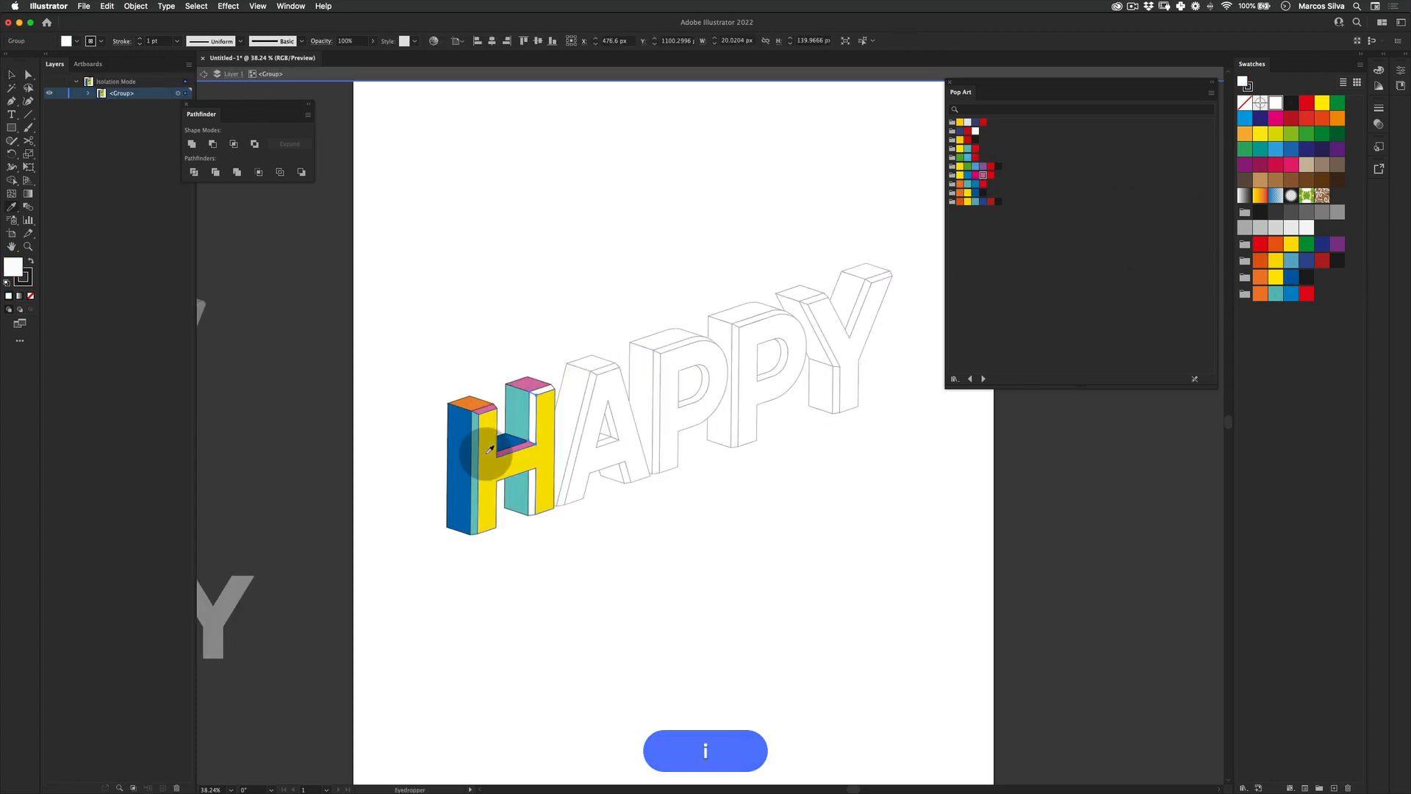
pyautogui.click(586, 393)
pyautogui.press('z')
pyautogui.moveTo(530, 544); pyautogui.dragTo(573, 544)
pyautogui.doubleClick(706, 331)
pyautogui.press('i')
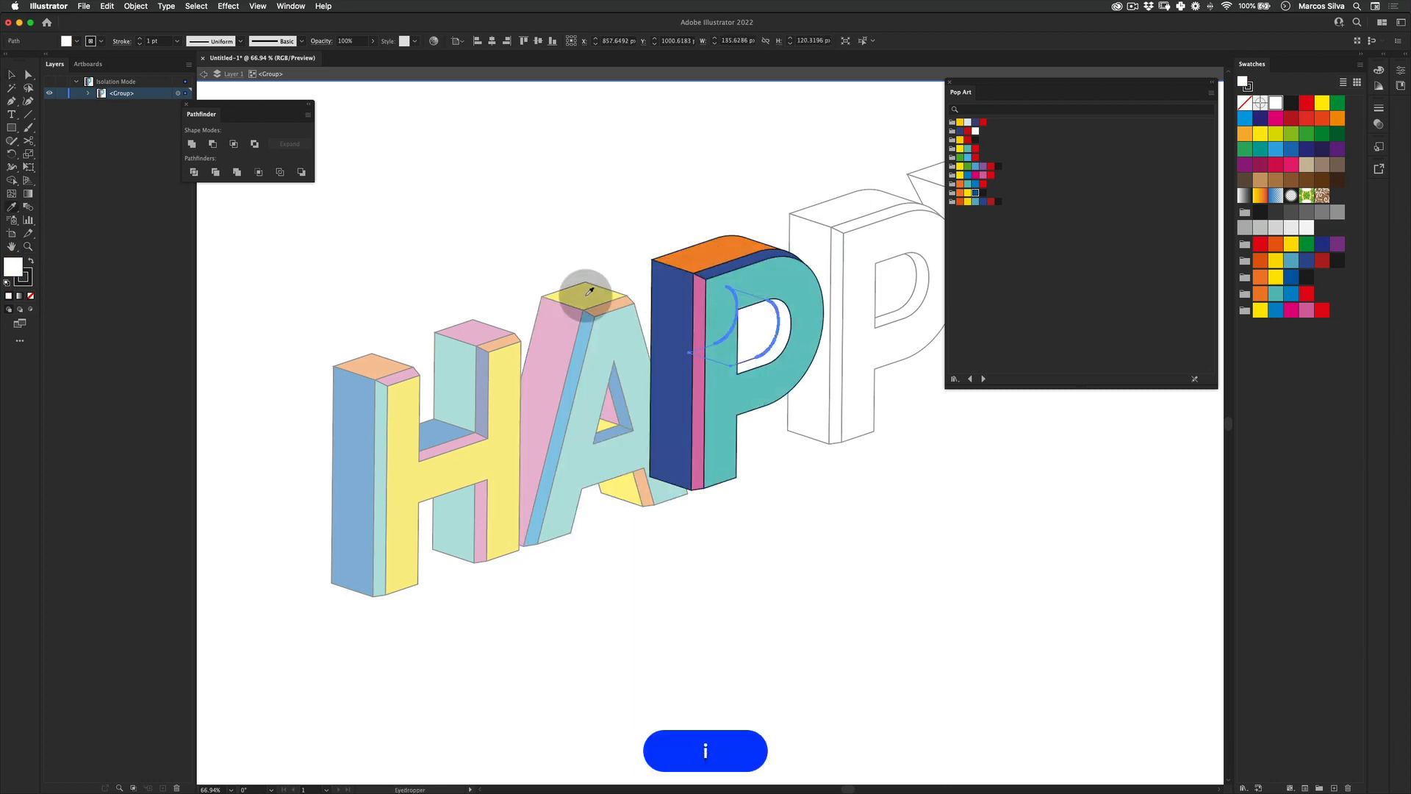
# Step: Finish colouring the first P's counter, the second P and the Y with yellow, pink, teal, orange and blue fills
pyautogui.hscroll(3, 586, 290)
pyautogui.doubleClick(662, 295)
pyautogui.click(742, 257)
pyautogui.press('v')
pyautogui.click(799, 237)
pyautogui.click(769, 377)
pyautogui.doubleClick(905, 283)
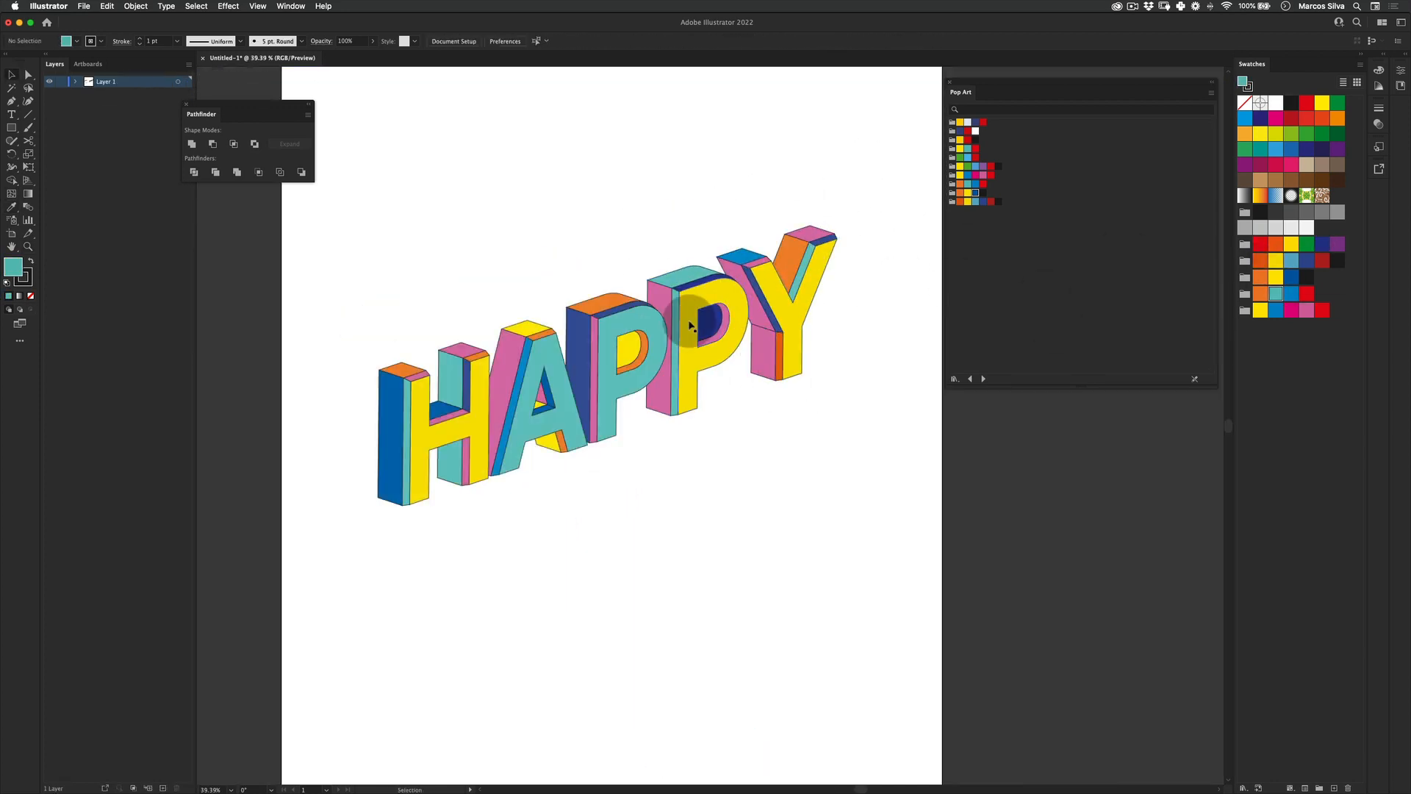
pyautogui.press('z')
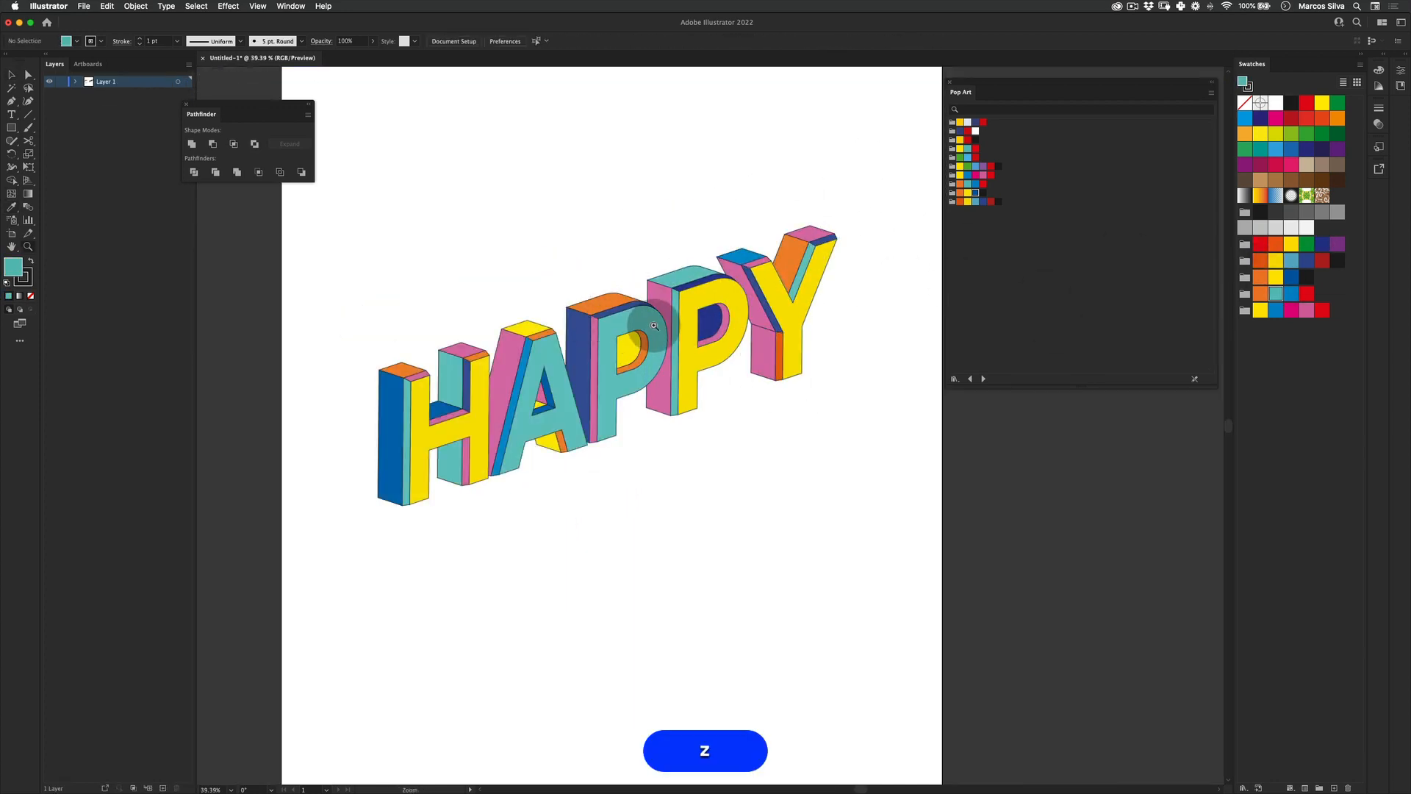
pyautogui.moveTo(654, 325); pyautogui.dragTo(605, 346)
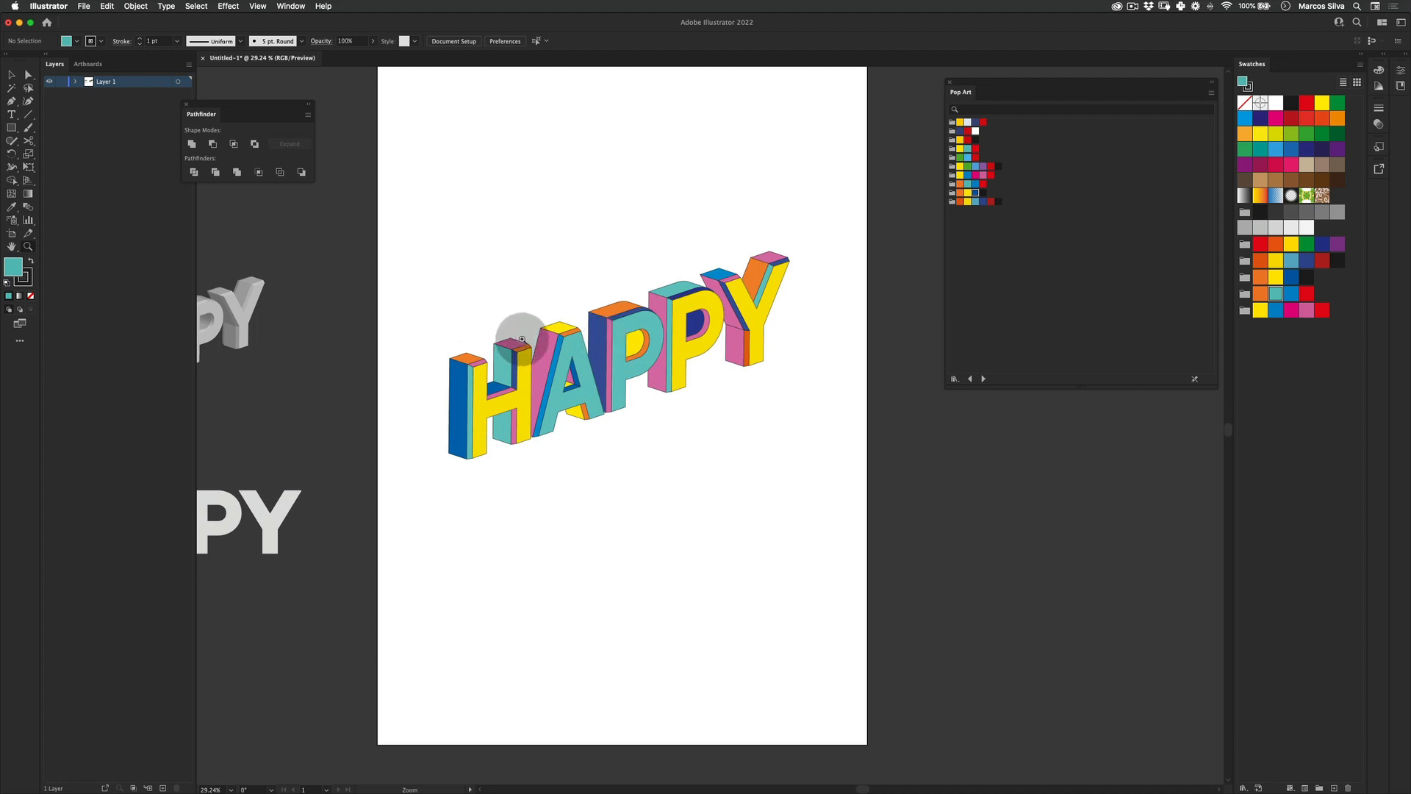
# Step: Open the Basic Graphics_Dots pattern swatch library alongside the Pop Art library
pyautogui.press('z')
pyautogui.press('z')
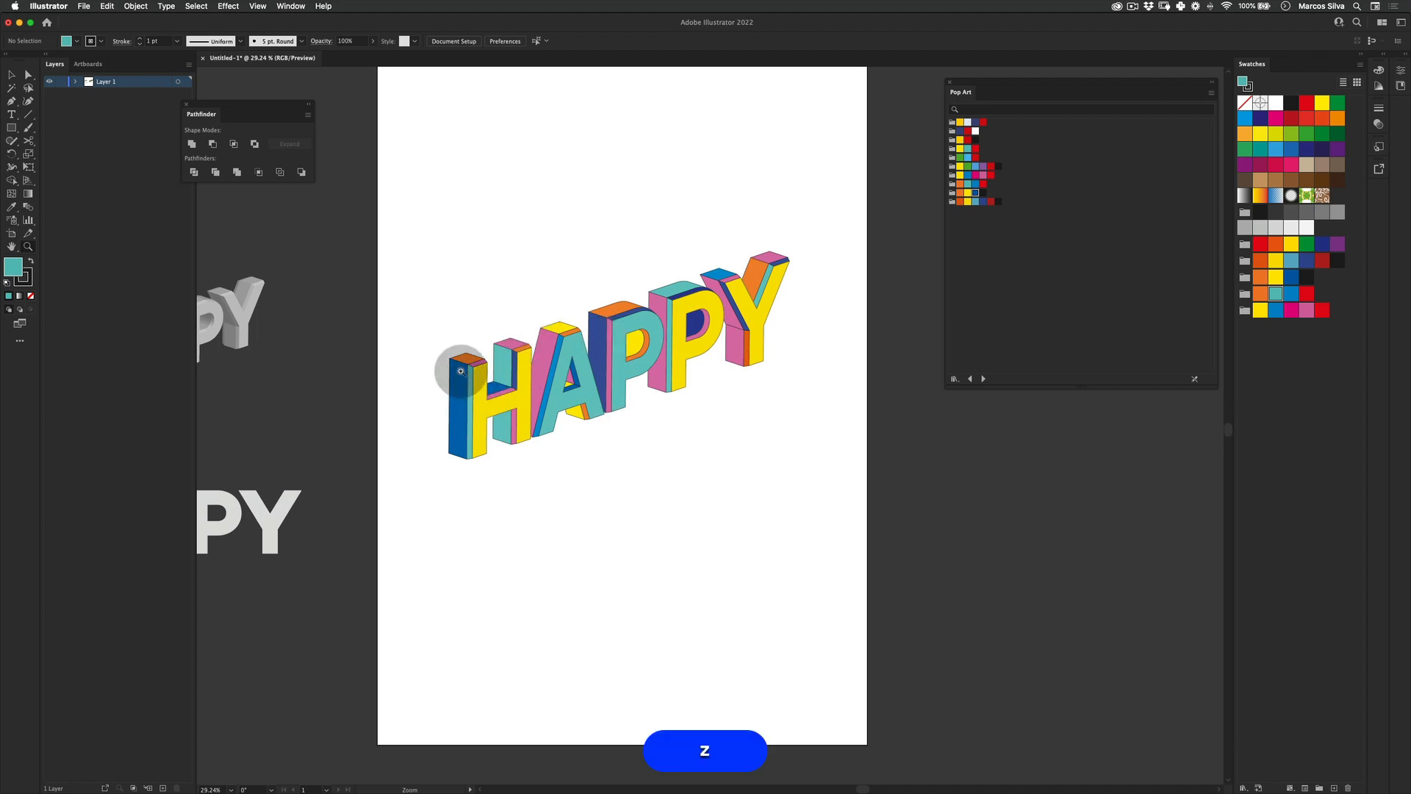
pyautogui.moveTo(515, 394); pyautogui.dragTo(548, 394)
pyautogui.press('v')
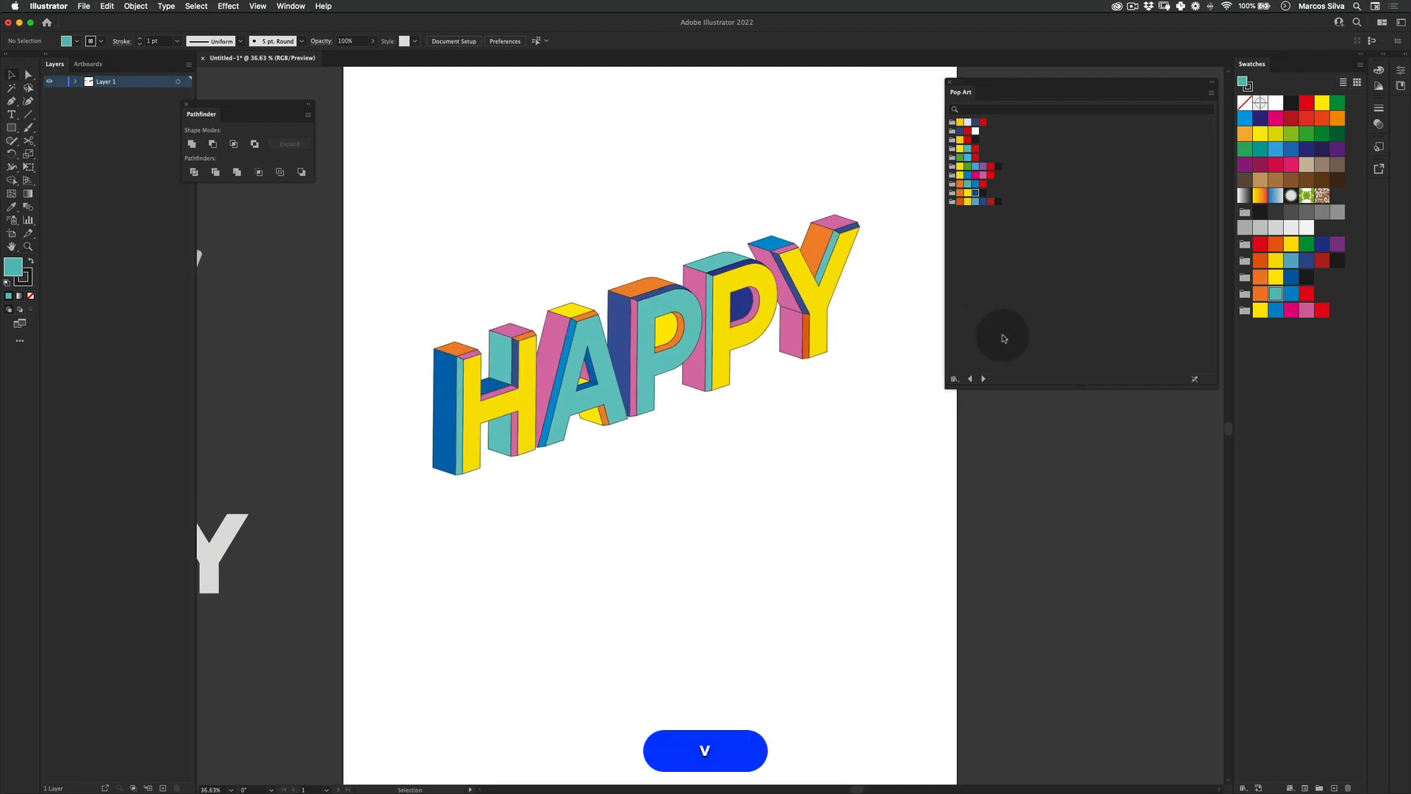
pyautogui.click(954, 379)
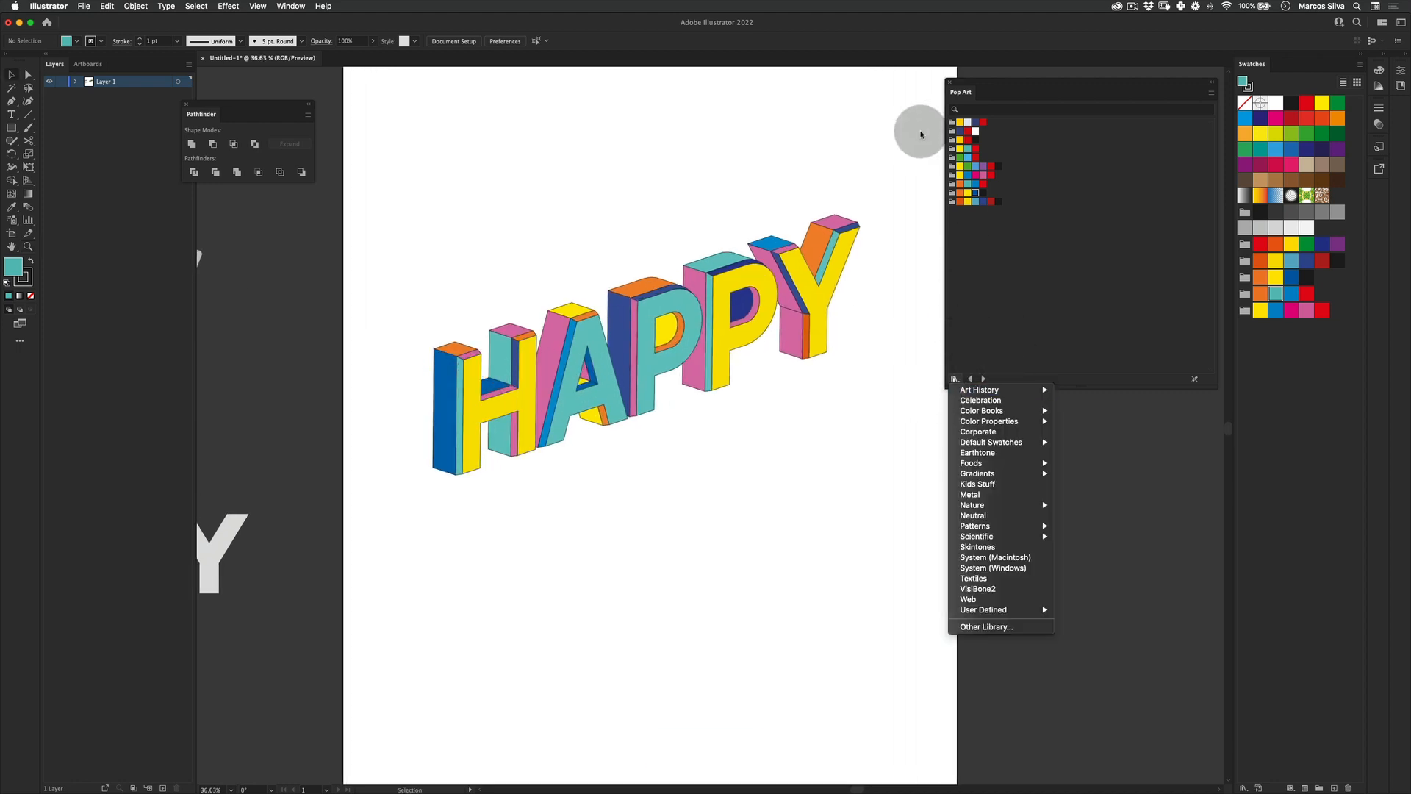
pyautogui.click(951, 84)
pyautogui.click(293, 7)
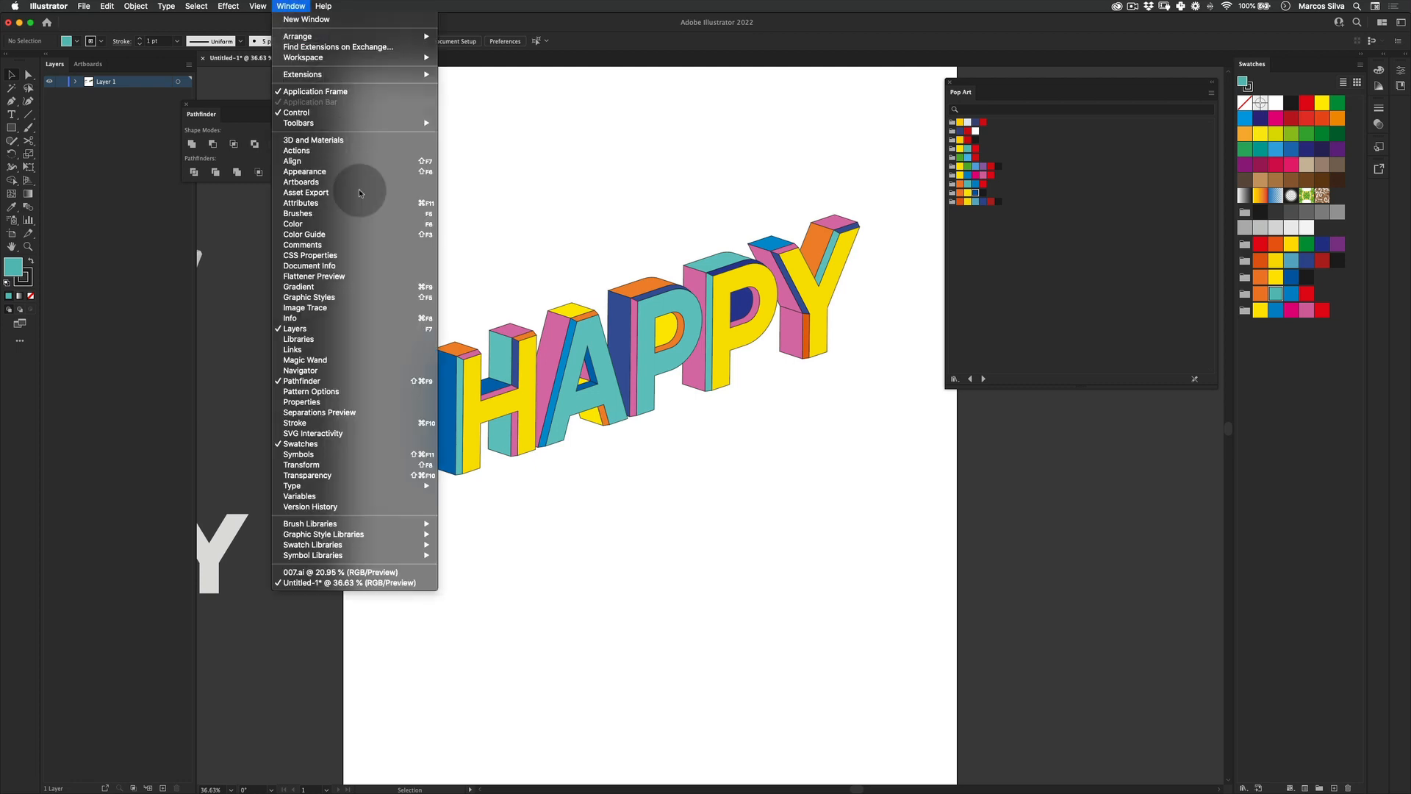
pyautogui.moveTo(388, 486)
pyautogui.moveTo(394, 544)
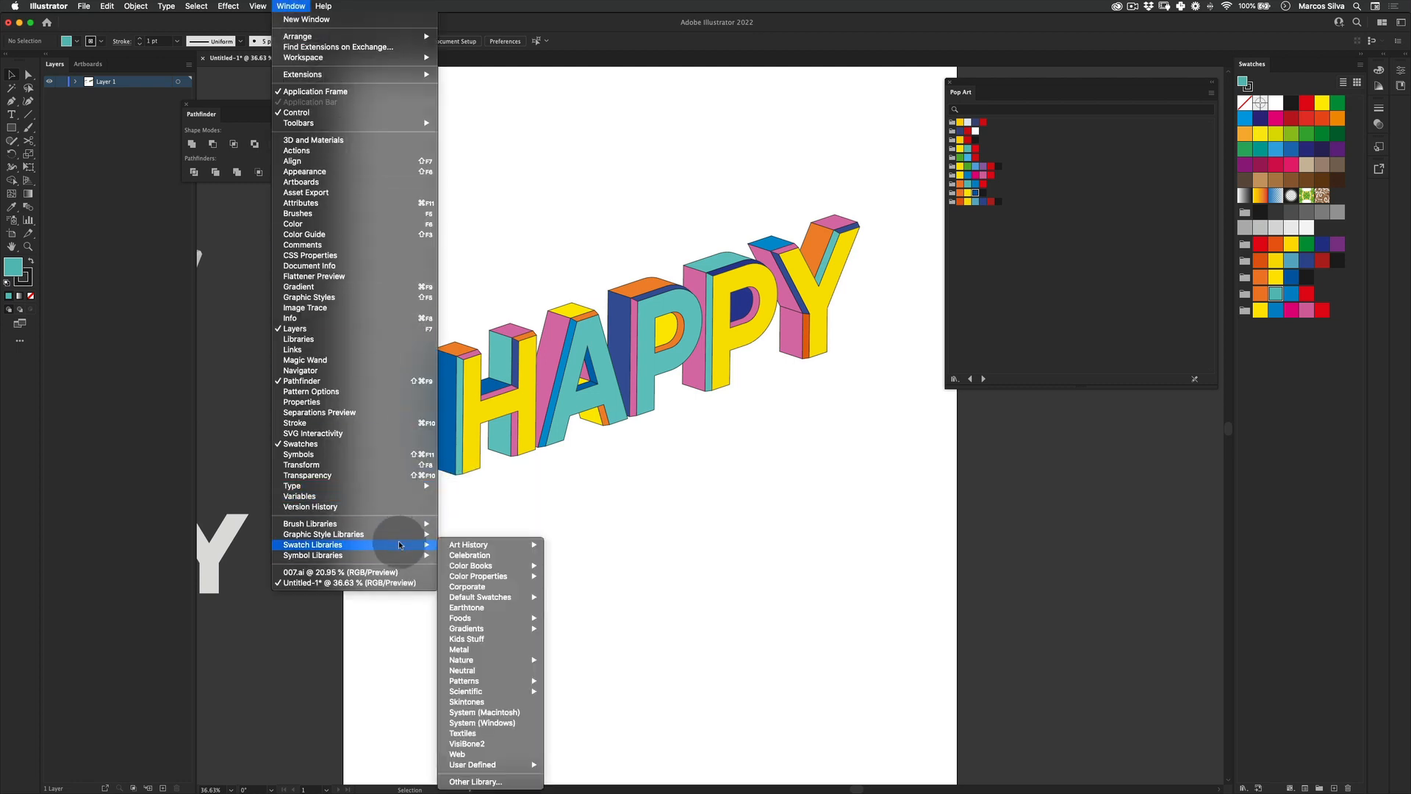
pyautogui.moveTo(507, 680)
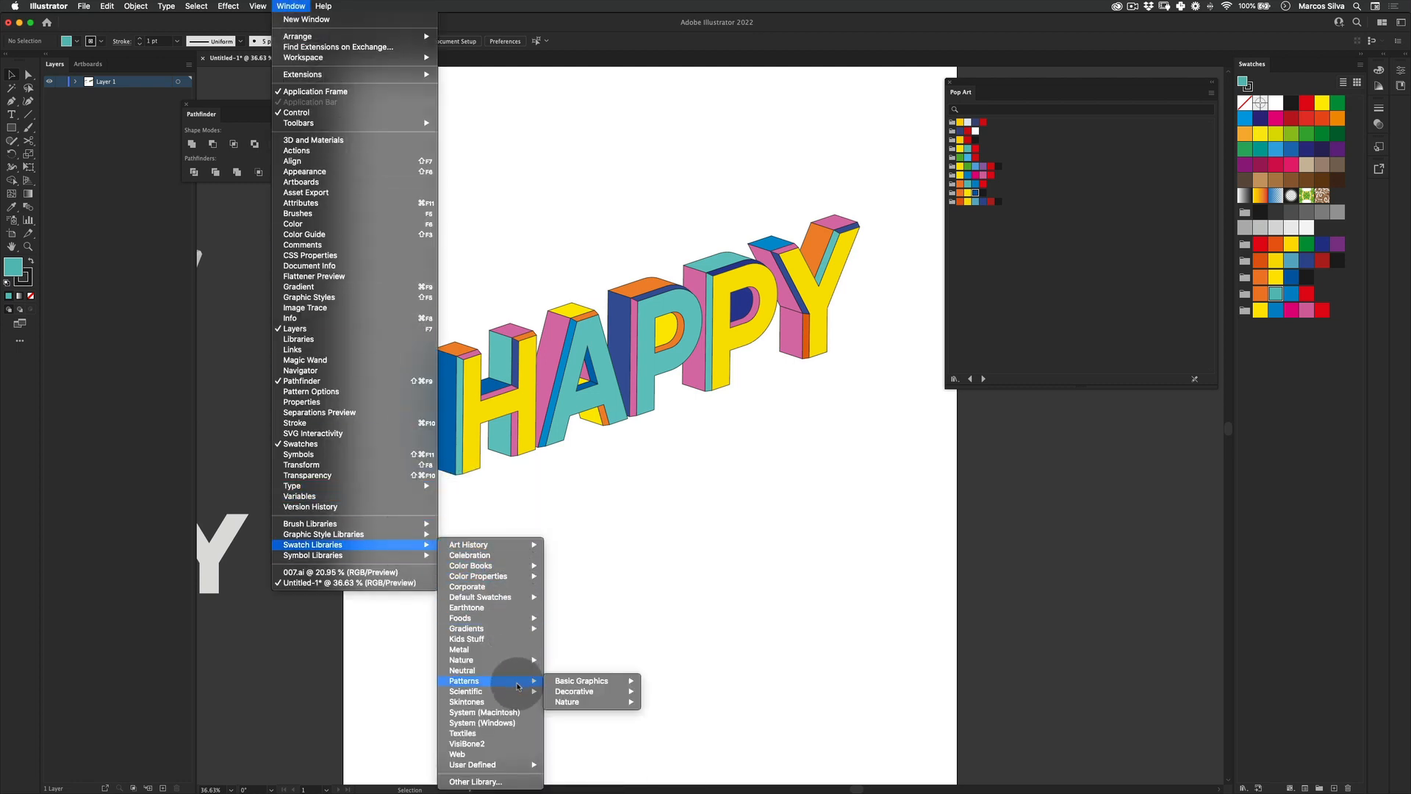
pyautogui.moveTo(588, 681)
pyautogui.click(661, 682)
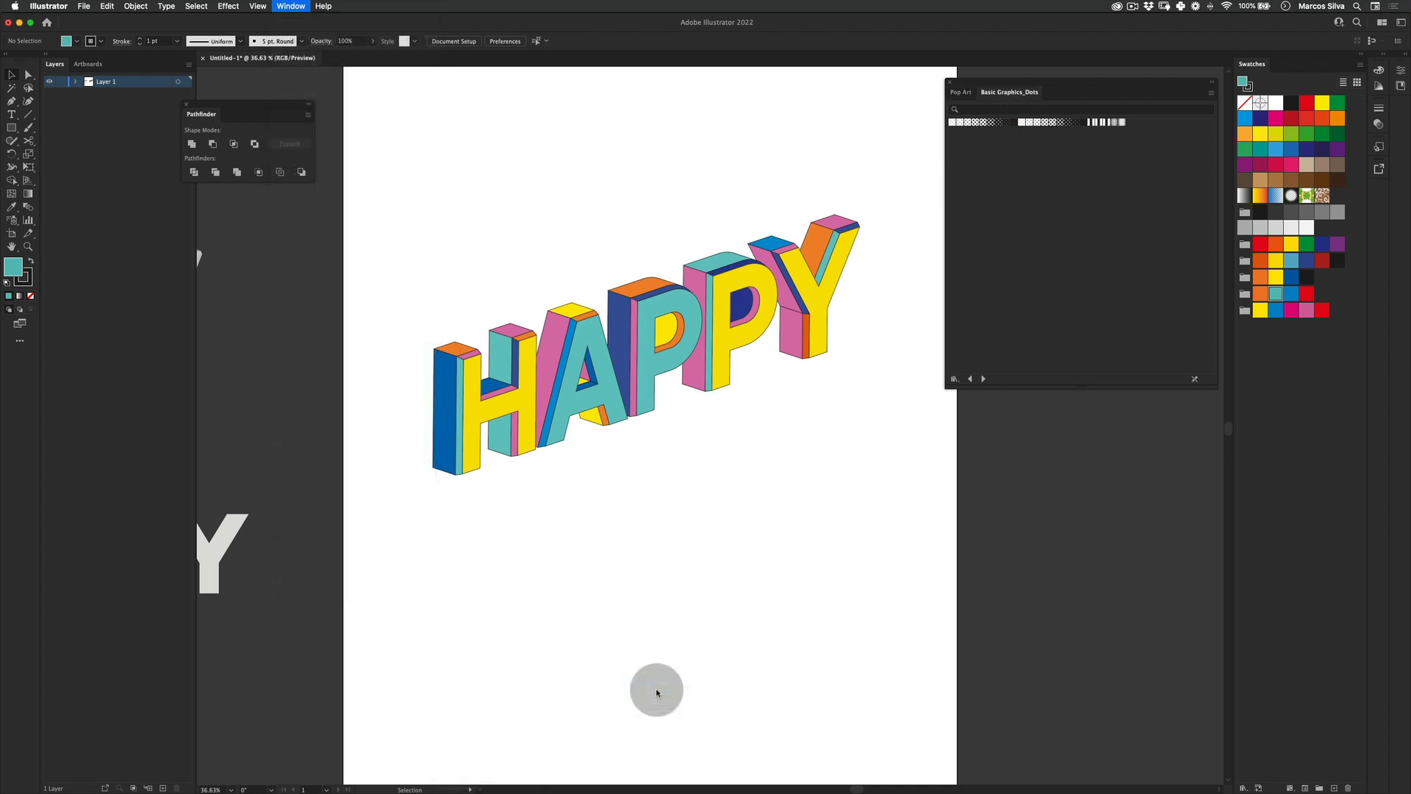
# Step: Isolate the H, paste a copy of its blue side face in place on top and isolate the two stacked faces
pyautogui.press('z')
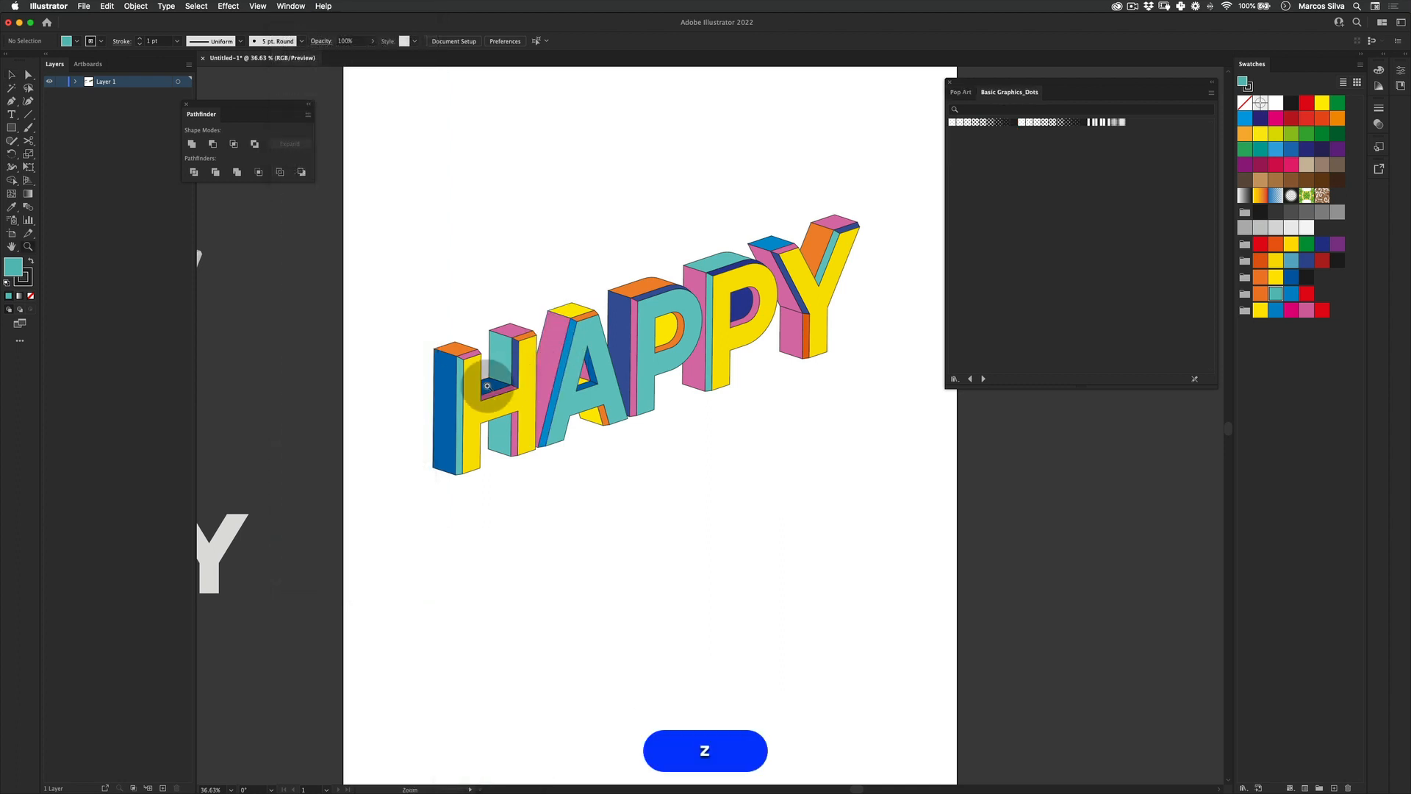
pyautogui.click(434, 378)
pyautogui.press('v')
pyautogui.click(446, 378)
pyautogui.doubleClick(446, 377)
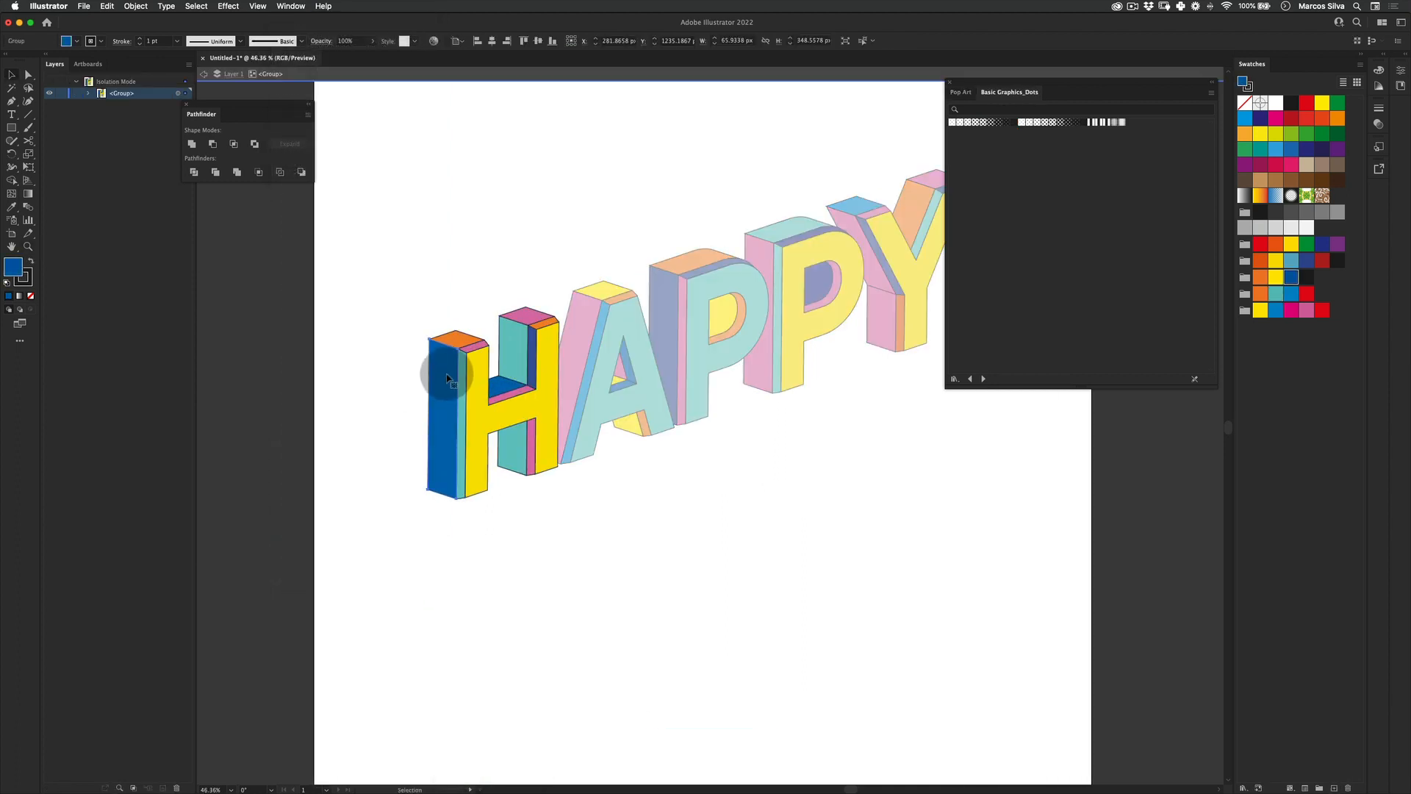
pyautogui.press('super+v')
pyautogui.press('v')
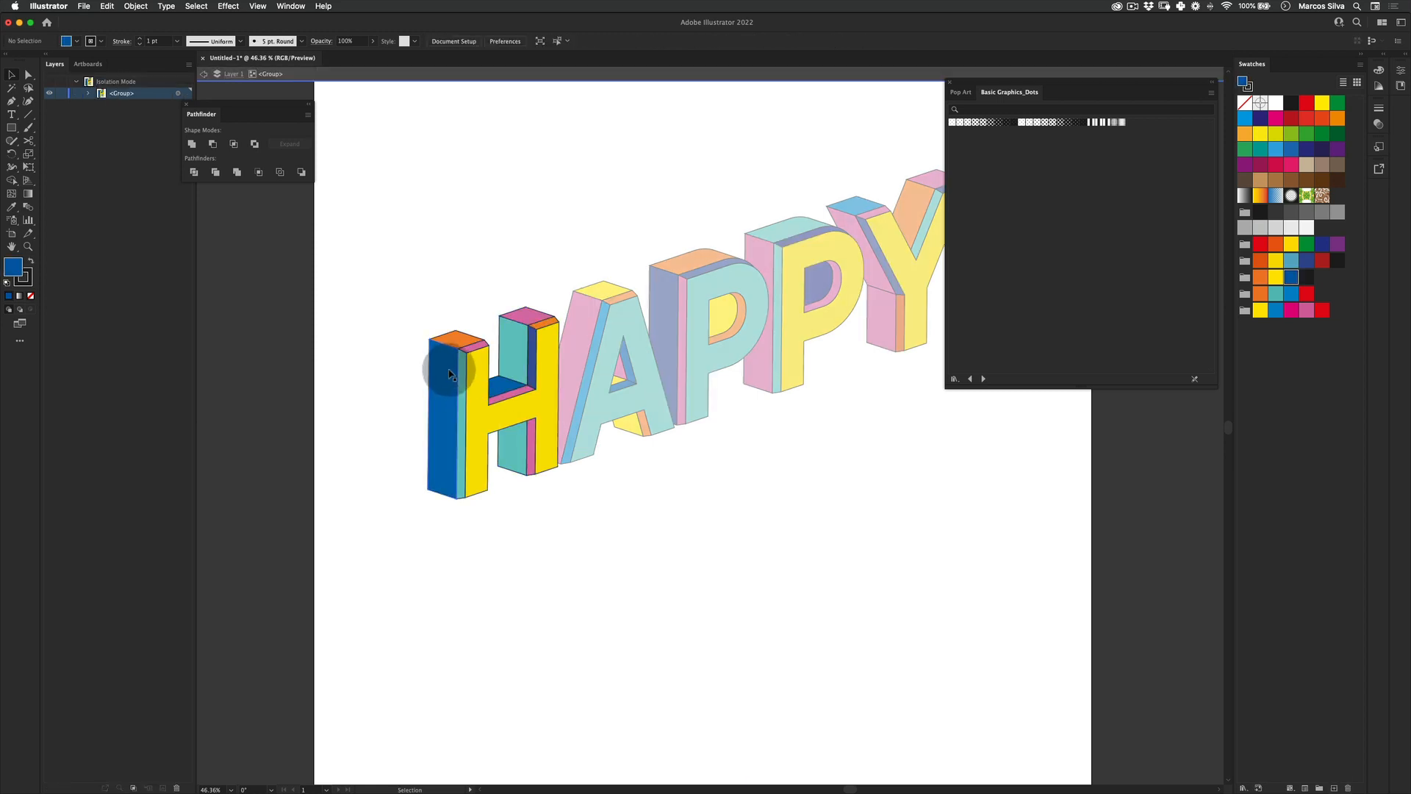
pyautogui.doubleClick(445, 367)
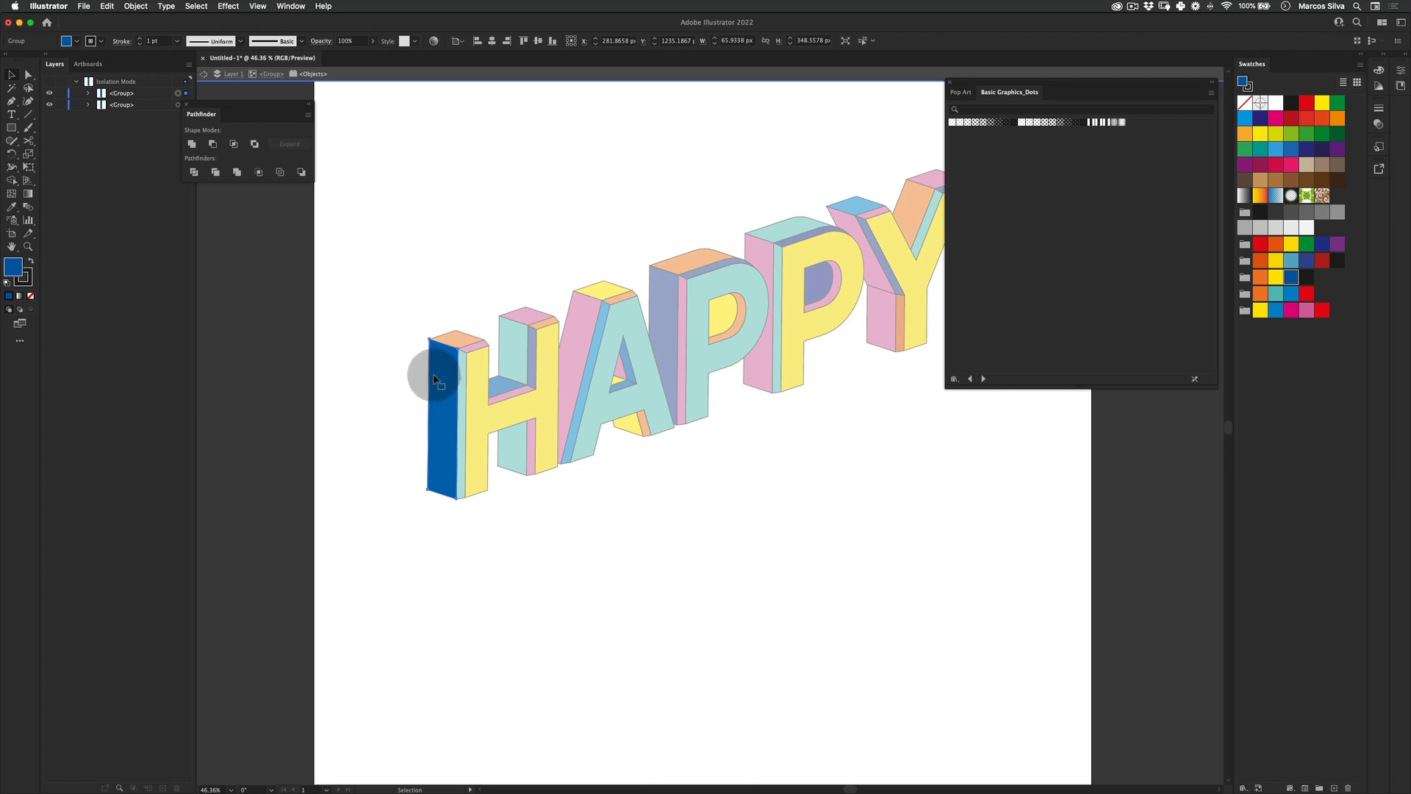
# Step: Try different dot patterns from Basic Graphics_Dots as the fill of the copied side face on the H
pyautogui.click(975, 124)
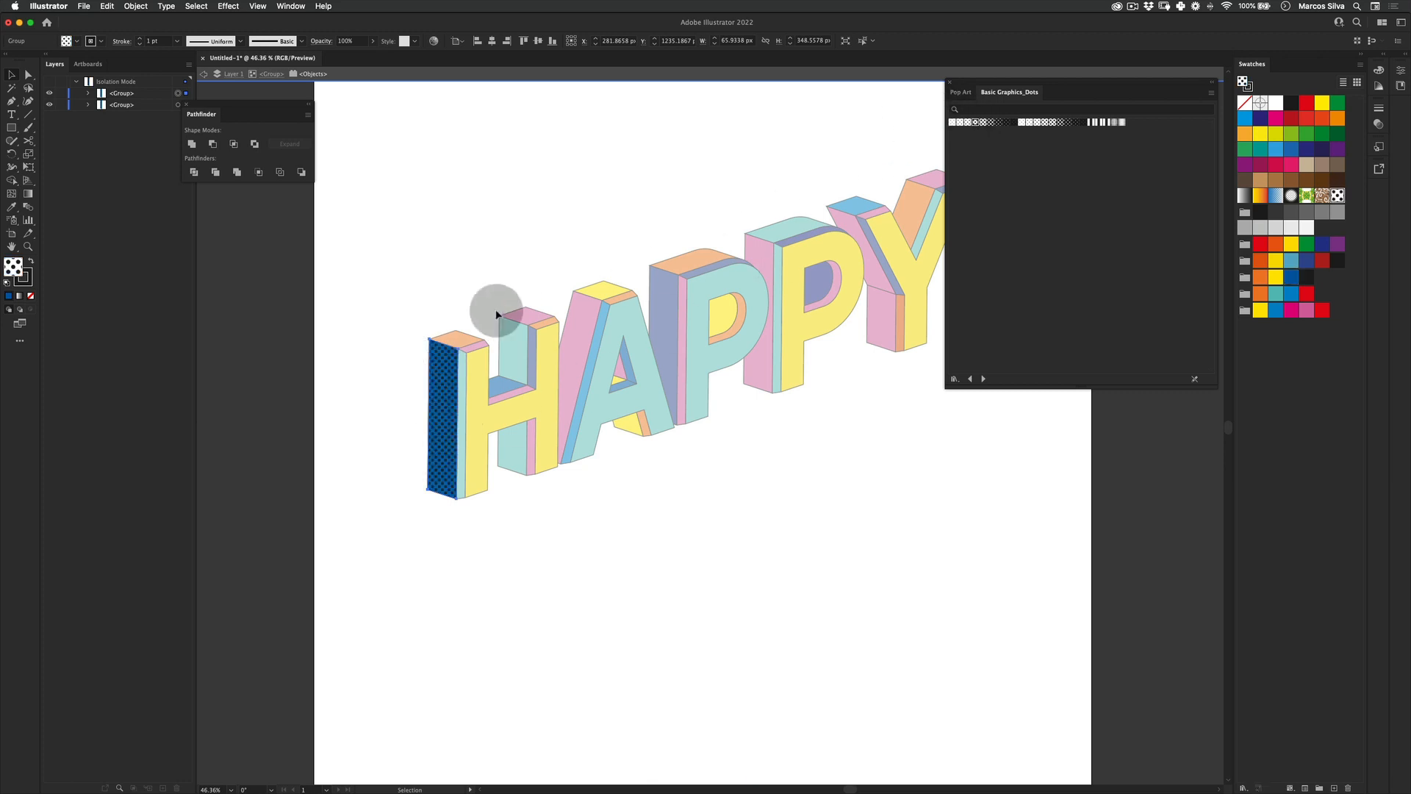
pyautogui.click(984, 122)
pyautogui.click(969, 124)
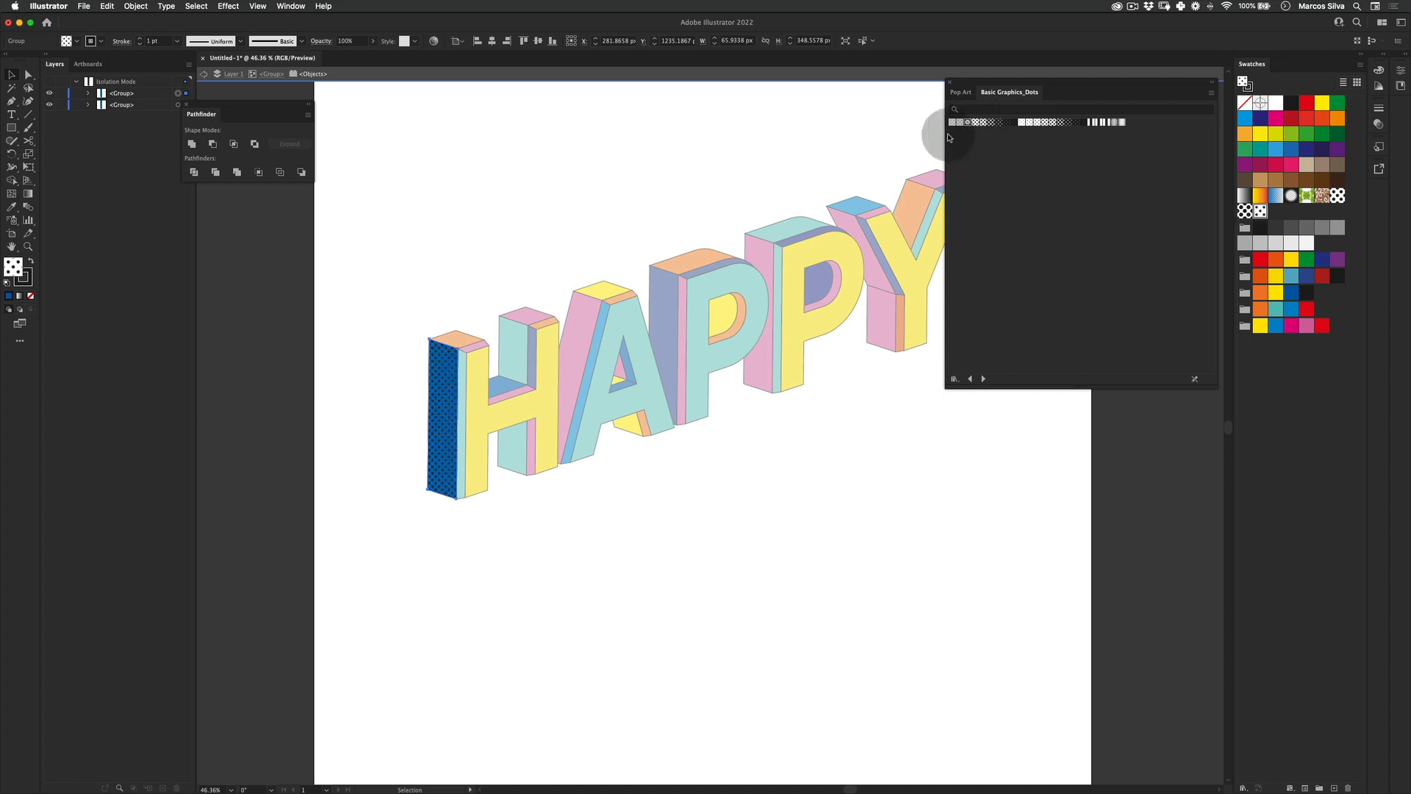
pyautogui.press('v')
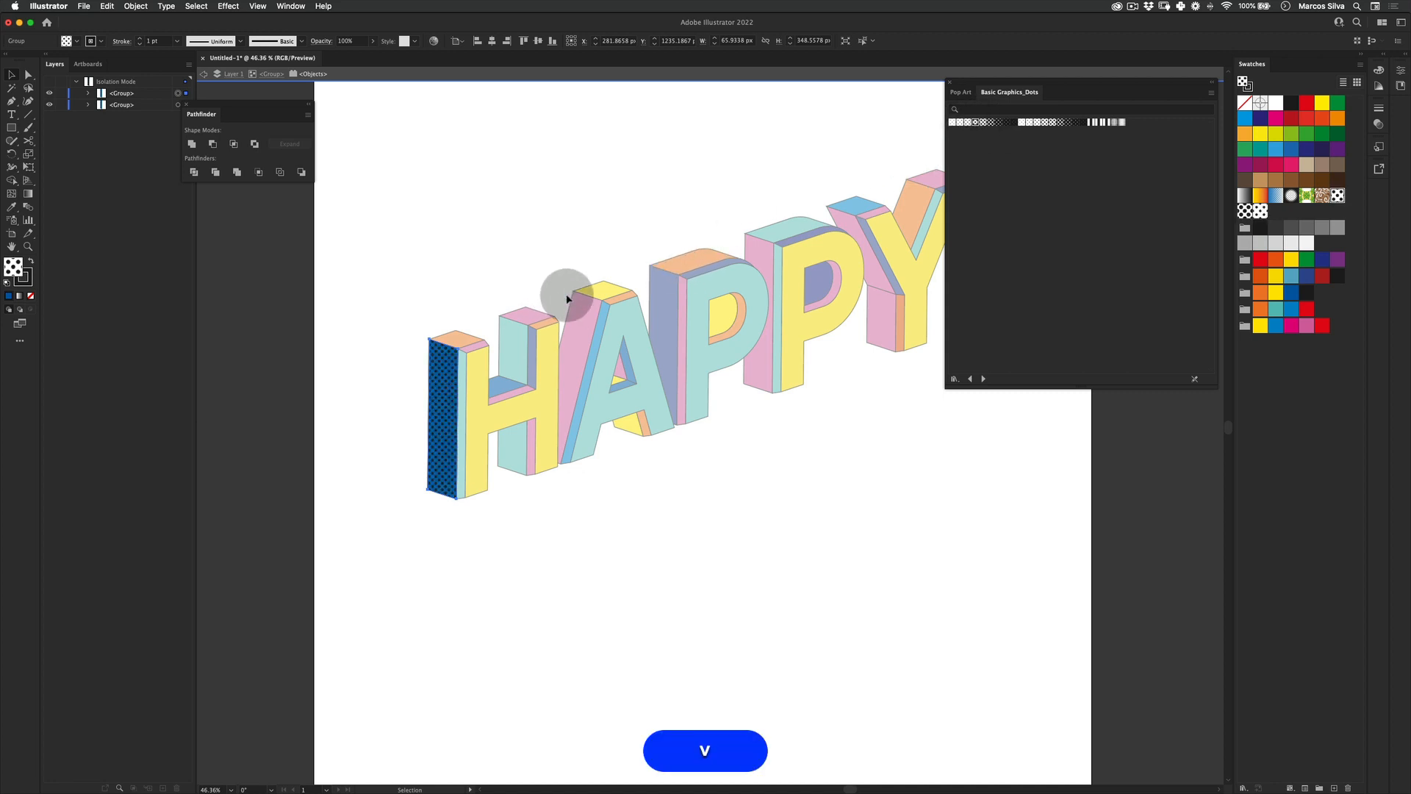
# Step: Isolate the teal side face of the H's other upright and undo back to the earlier dot pattern on the blue face
pyautogui.doubleClick(563, 324)
pyautogui.doubleClick(518, 335)
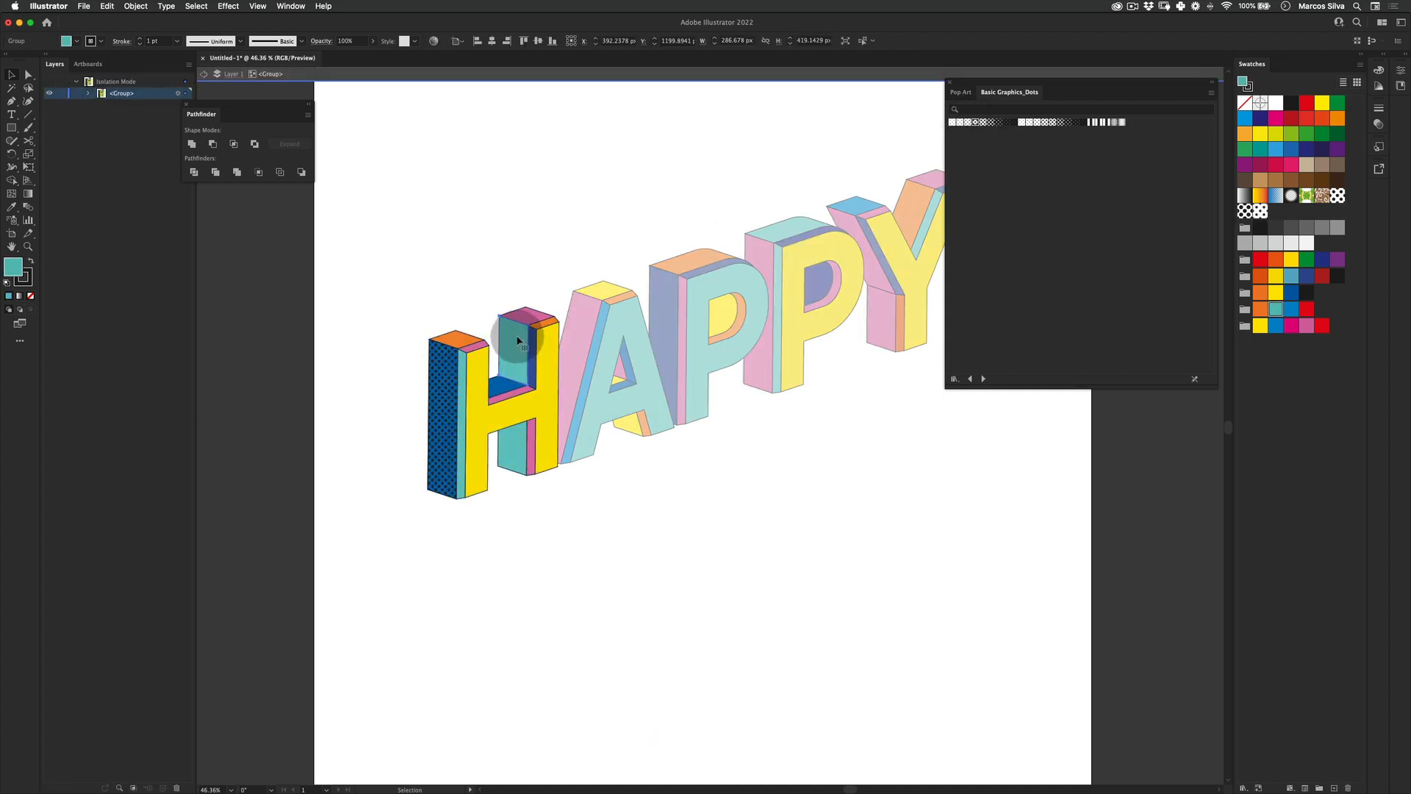
pyautogui.doubleClick(518, 341)
pyautogui.press('super+z')
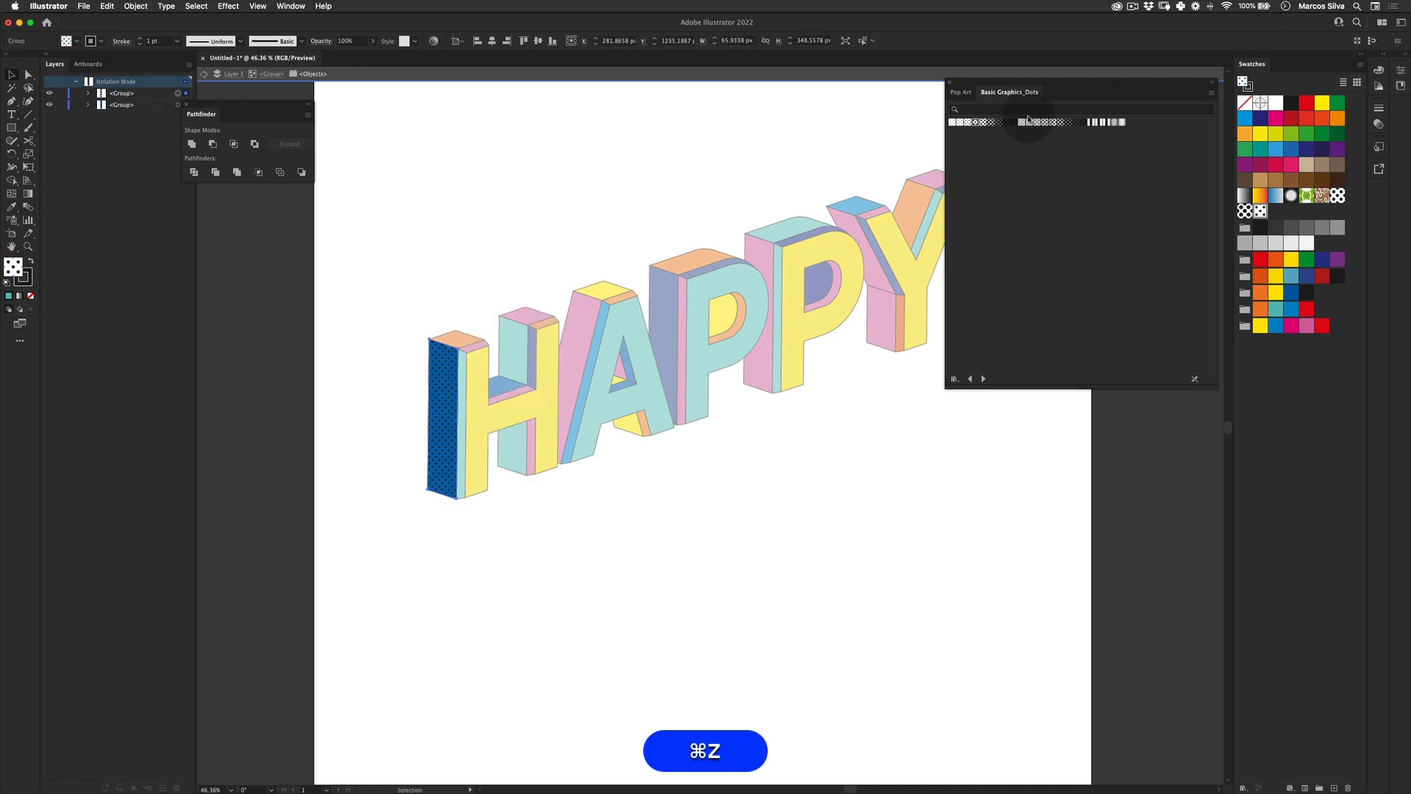
# Step: Apply another dot pattern to the H's blue side face and overlay a dot-patterned copy on its upper teal side face
pyautogui.click(961, 123)
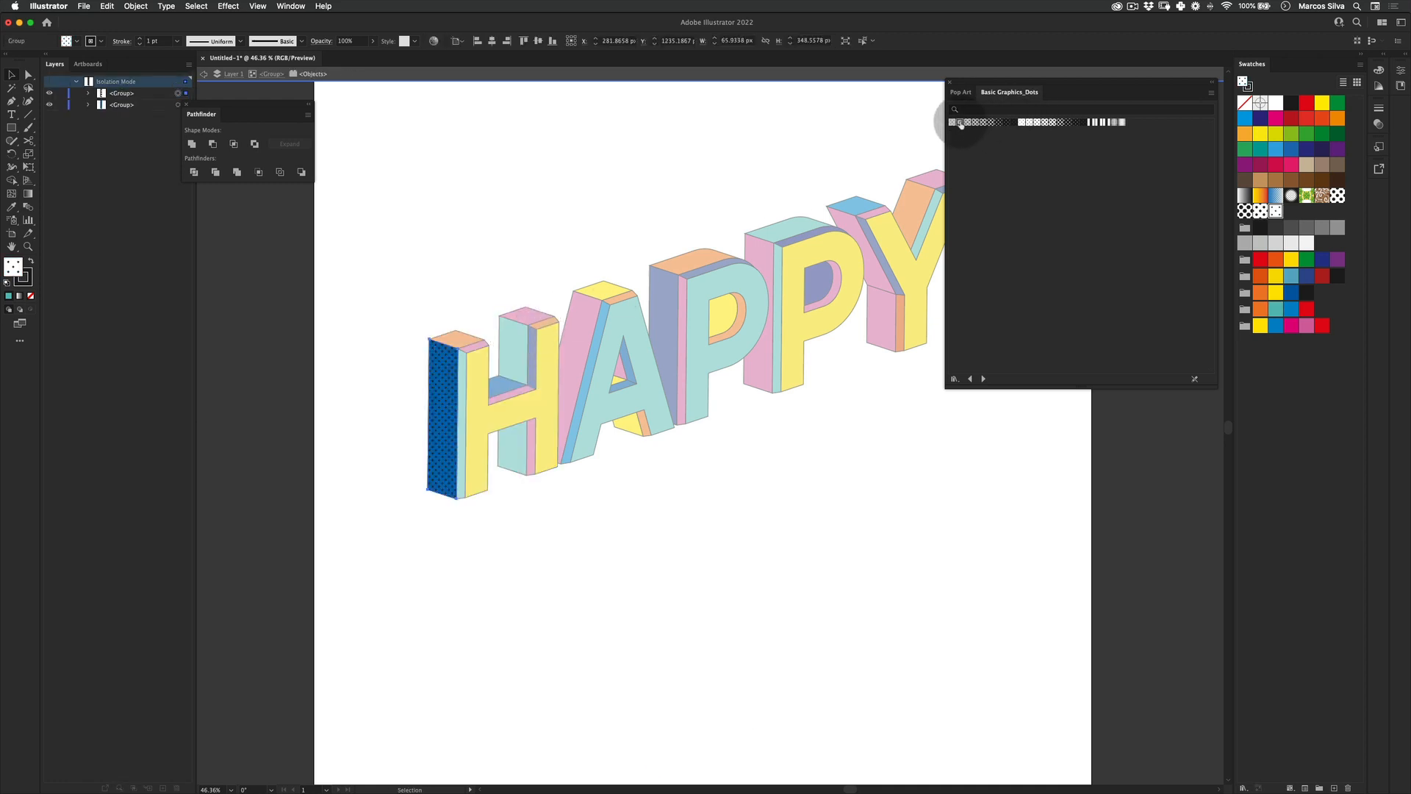
pyautogui.doubleClick(515, 346)
pyautogui.doubleClick(515, 344)
pyautogui.doubleClick(515, 344)
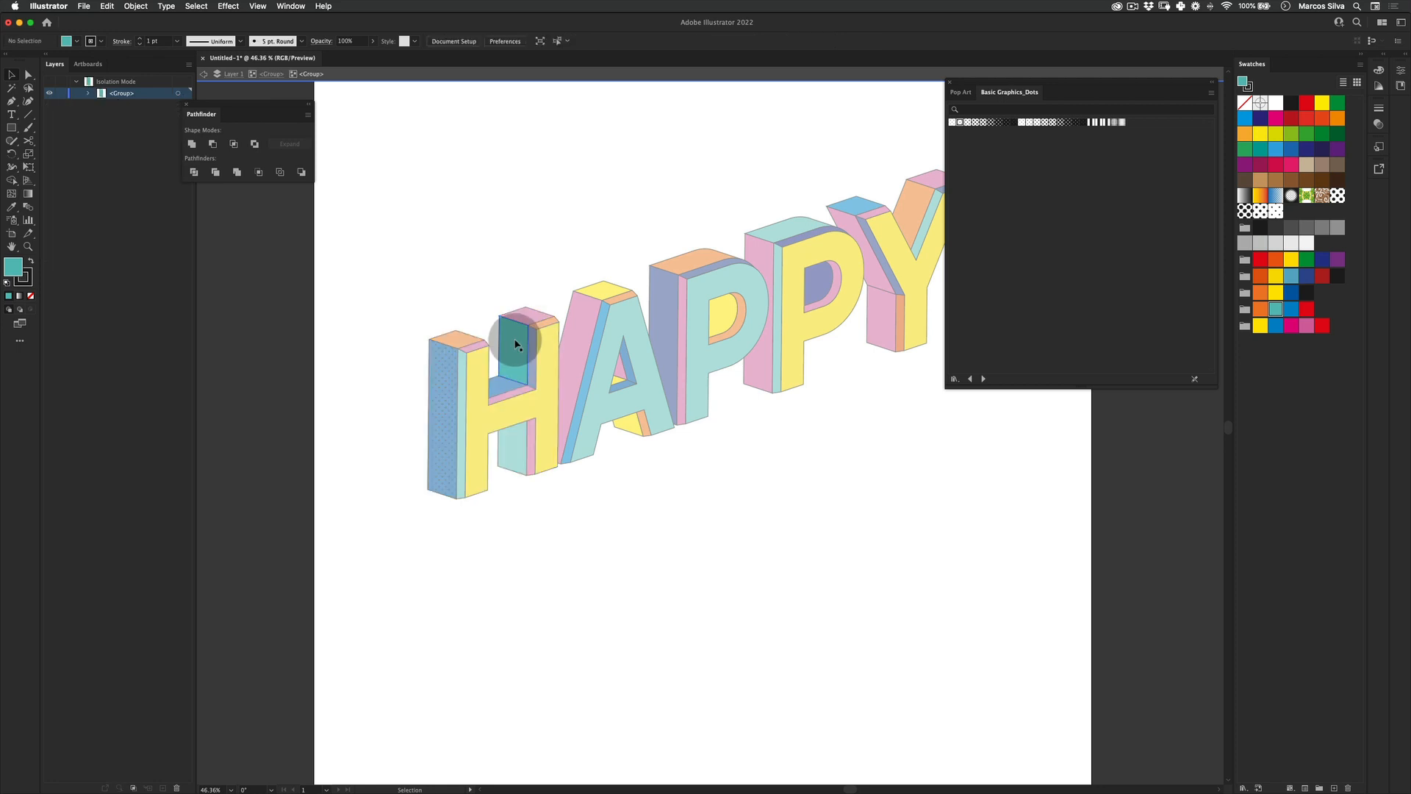
pyautogui.click(959, 123)
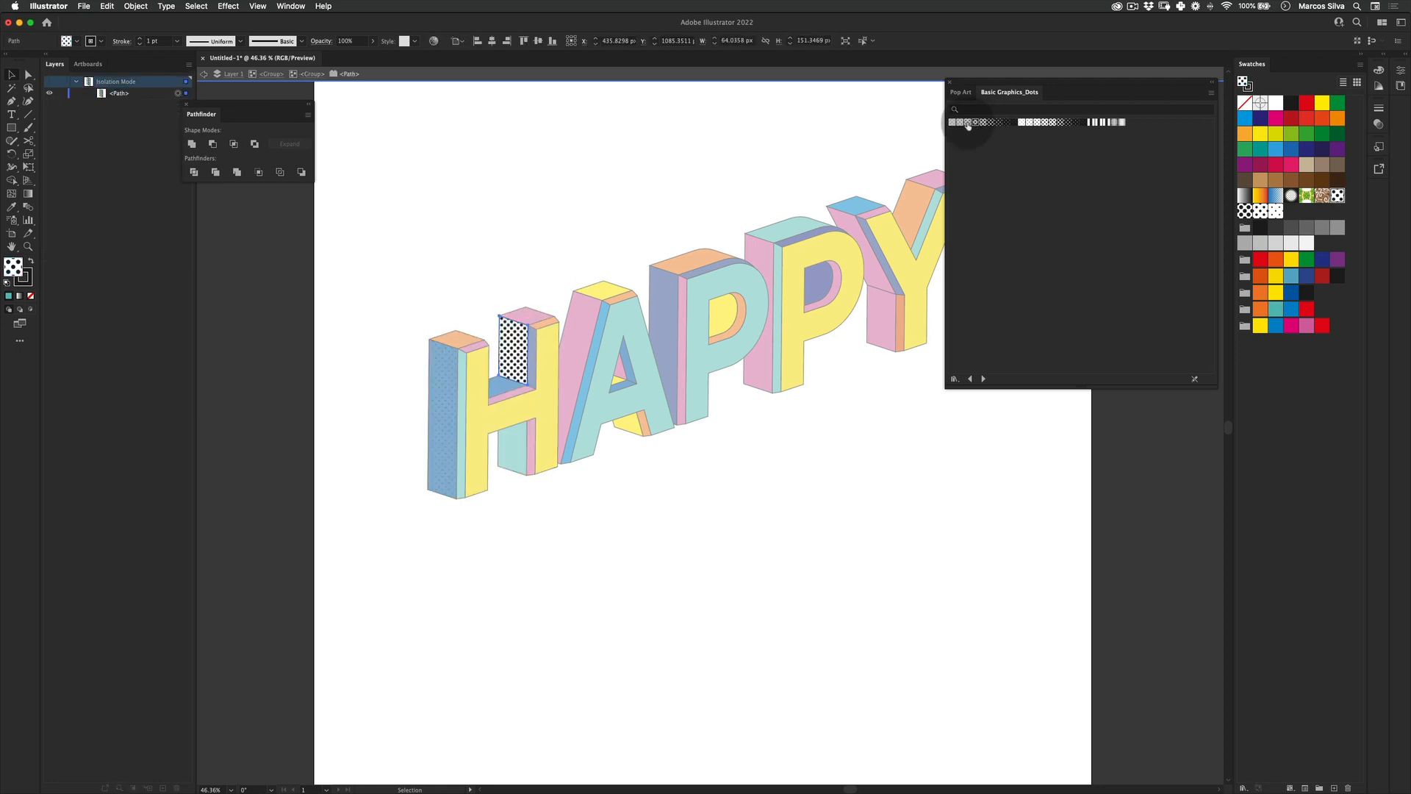
pyautogui.press('super+z')
pyautogui.click(968, 123)
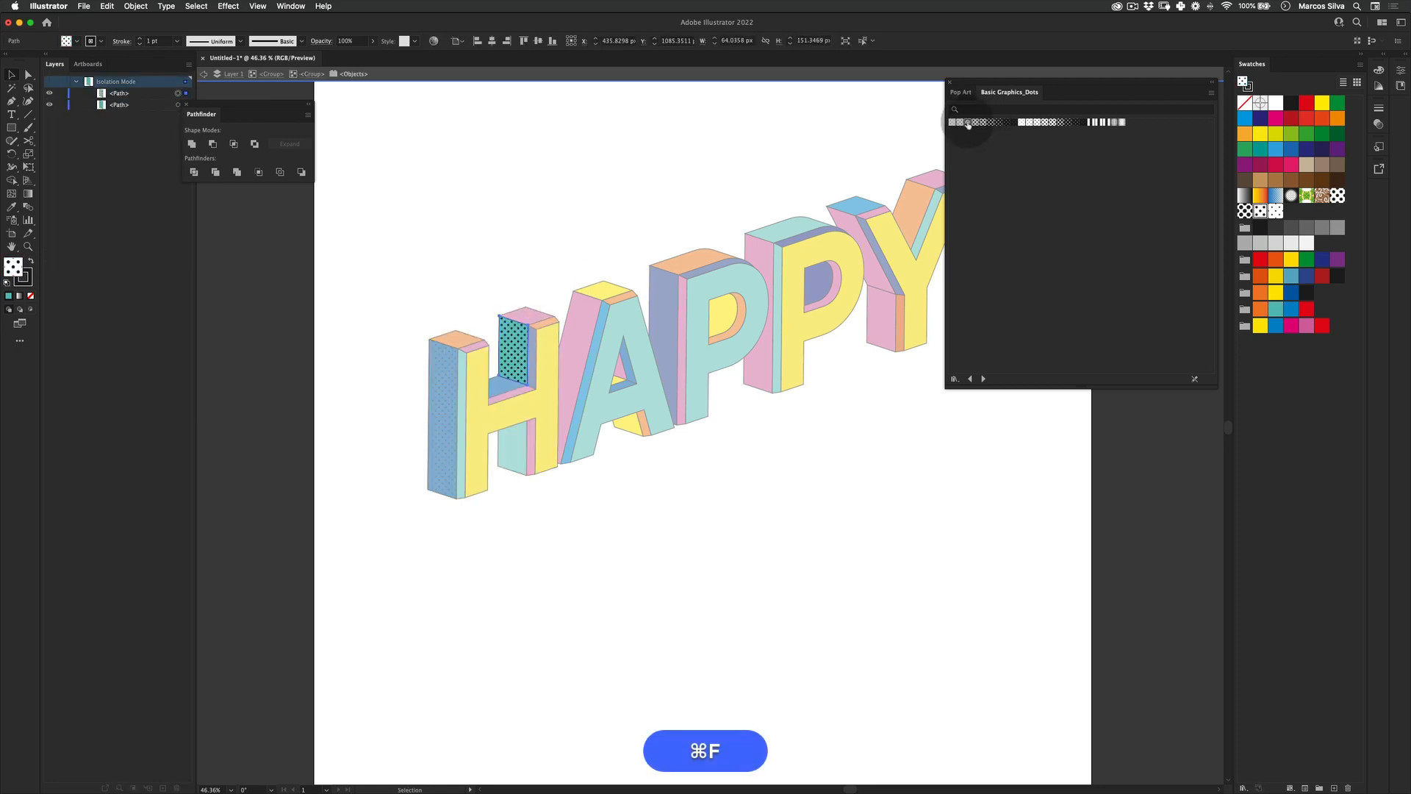
# Step: Overlay the H's lower teal side face with an in-place copy carrying the upper teal face's dot pattern, and leave isolation
pyautogui.doubleClick(617, 399)
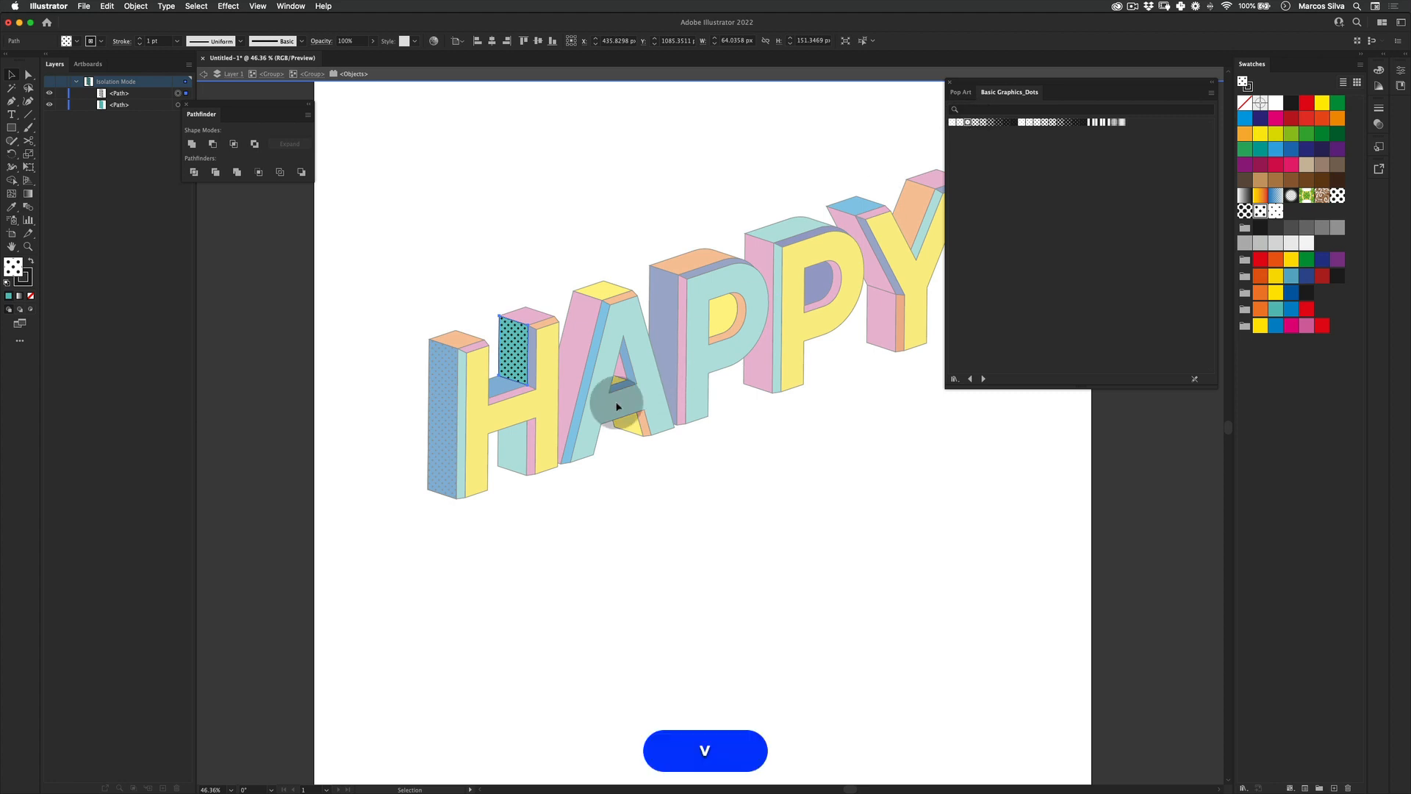
pyautogui.doubleClick(510, 452)
pyautogui.press('i')
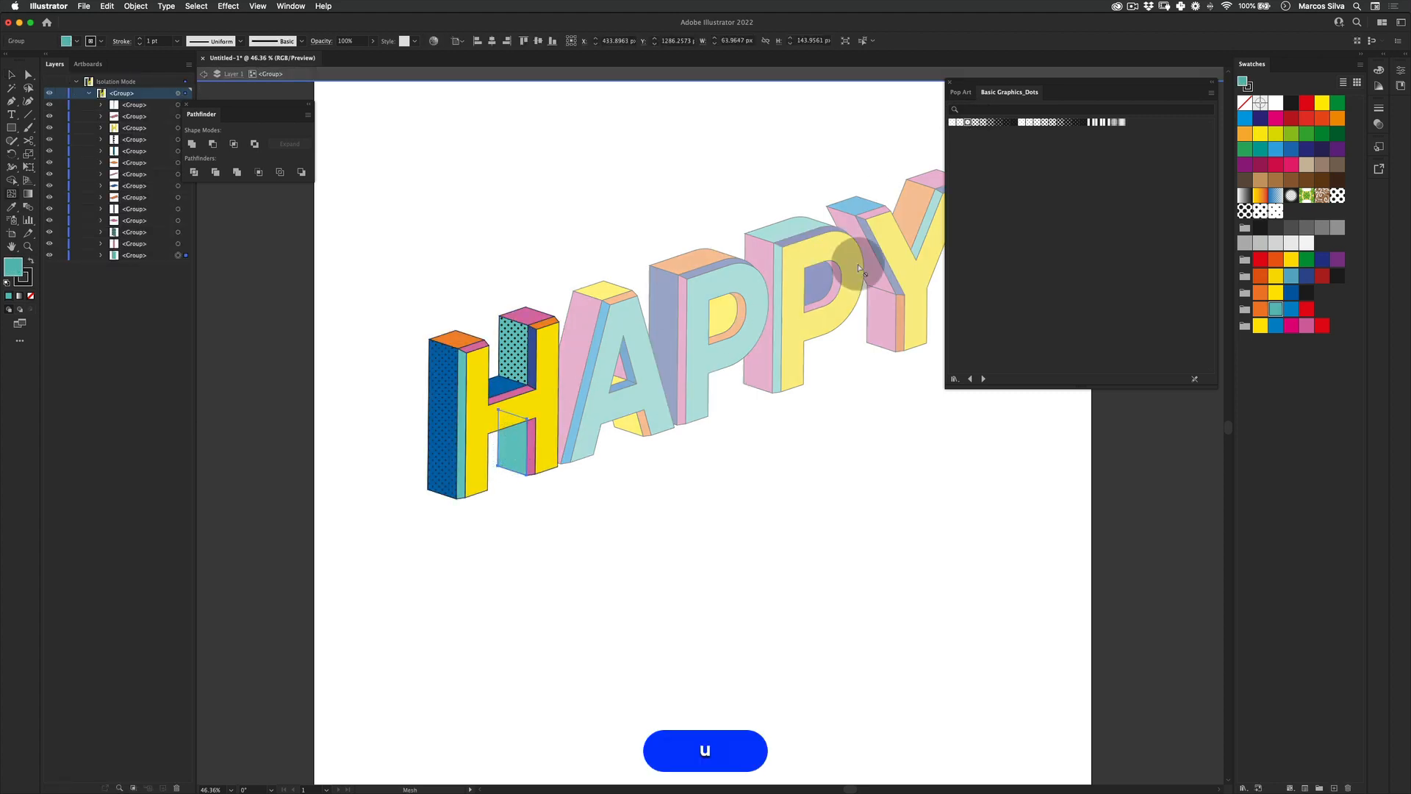
pyautogui.press('super+z')
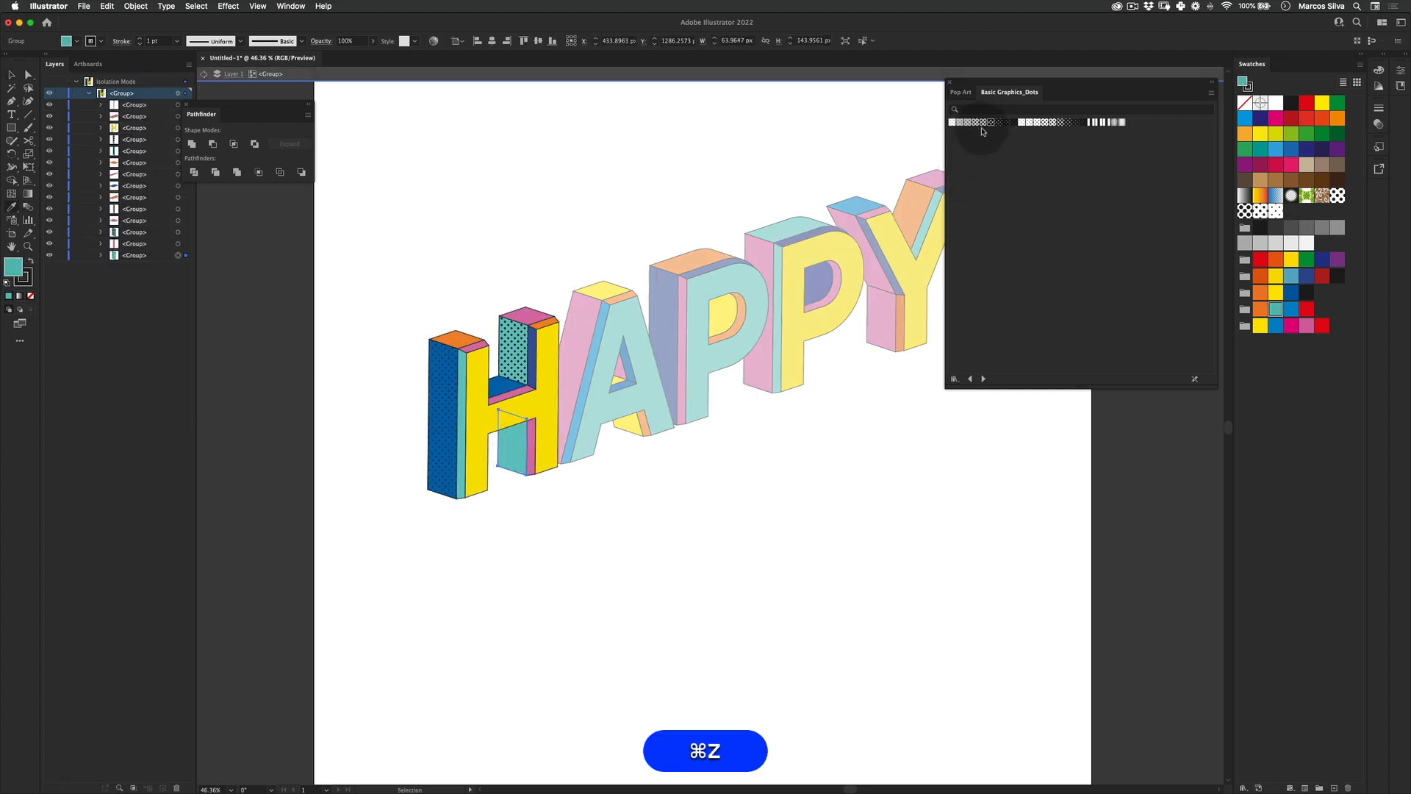
pyautogui.click(984, 125)
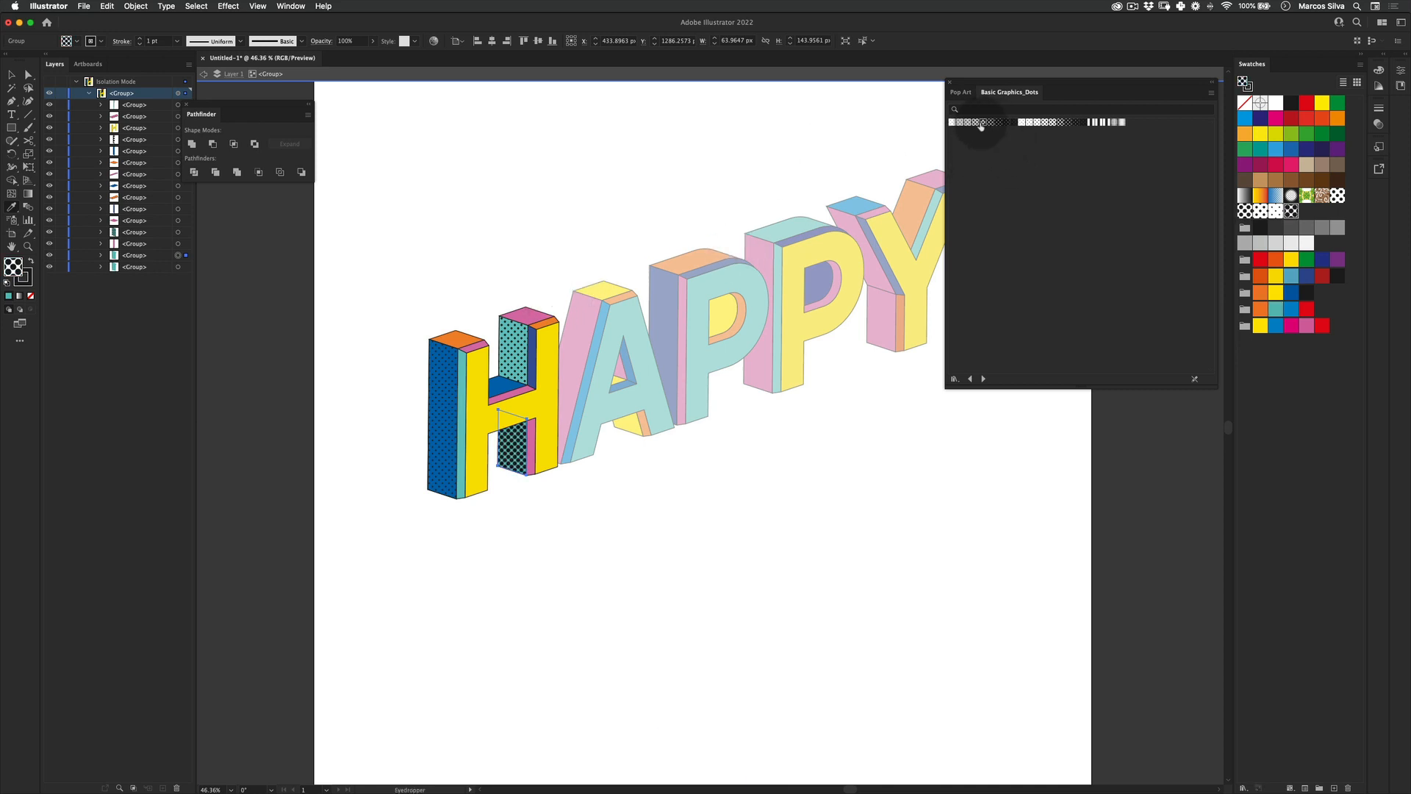
pyautogui.press('v')
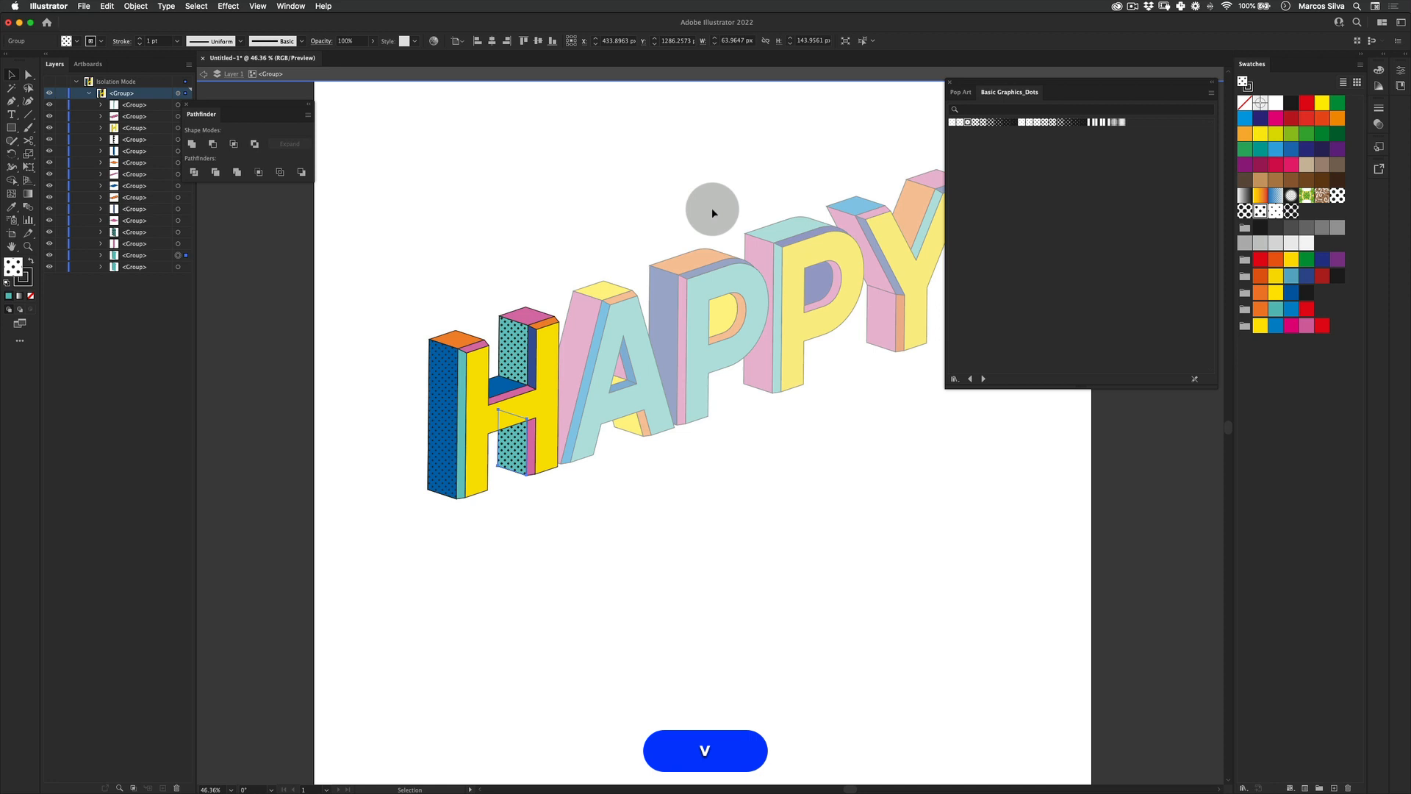
pyautogui.doubleClick(549, 234)
# Step: Overlay the A's large pink side face with a copy filled with a horizontal stripe pattern from Basic Graphics_Lines
pyautogui.press('z')
pyautogui.moveTo(586, 243); pyautogui.dragTo(599, 313)
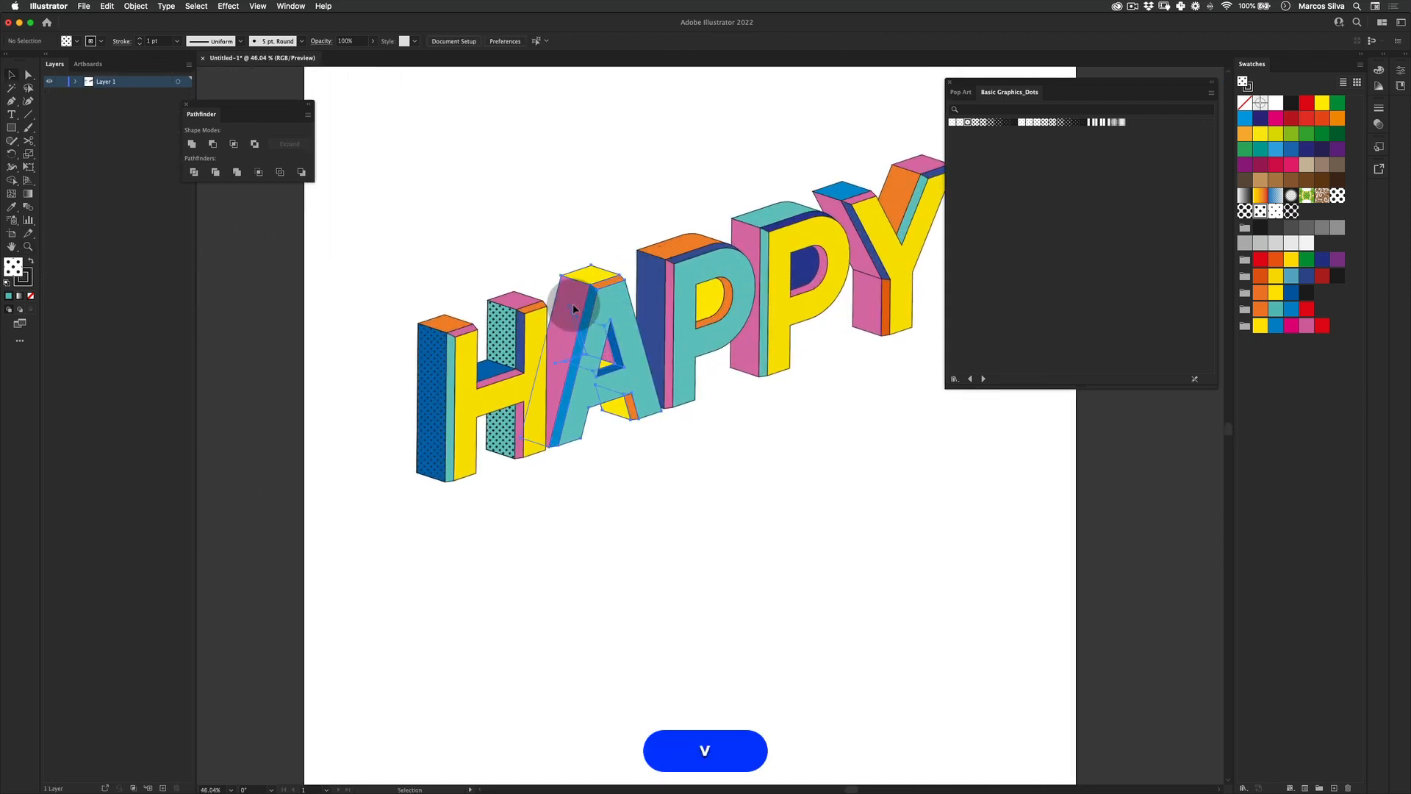
pyautogui.doubleClick(574, 308)
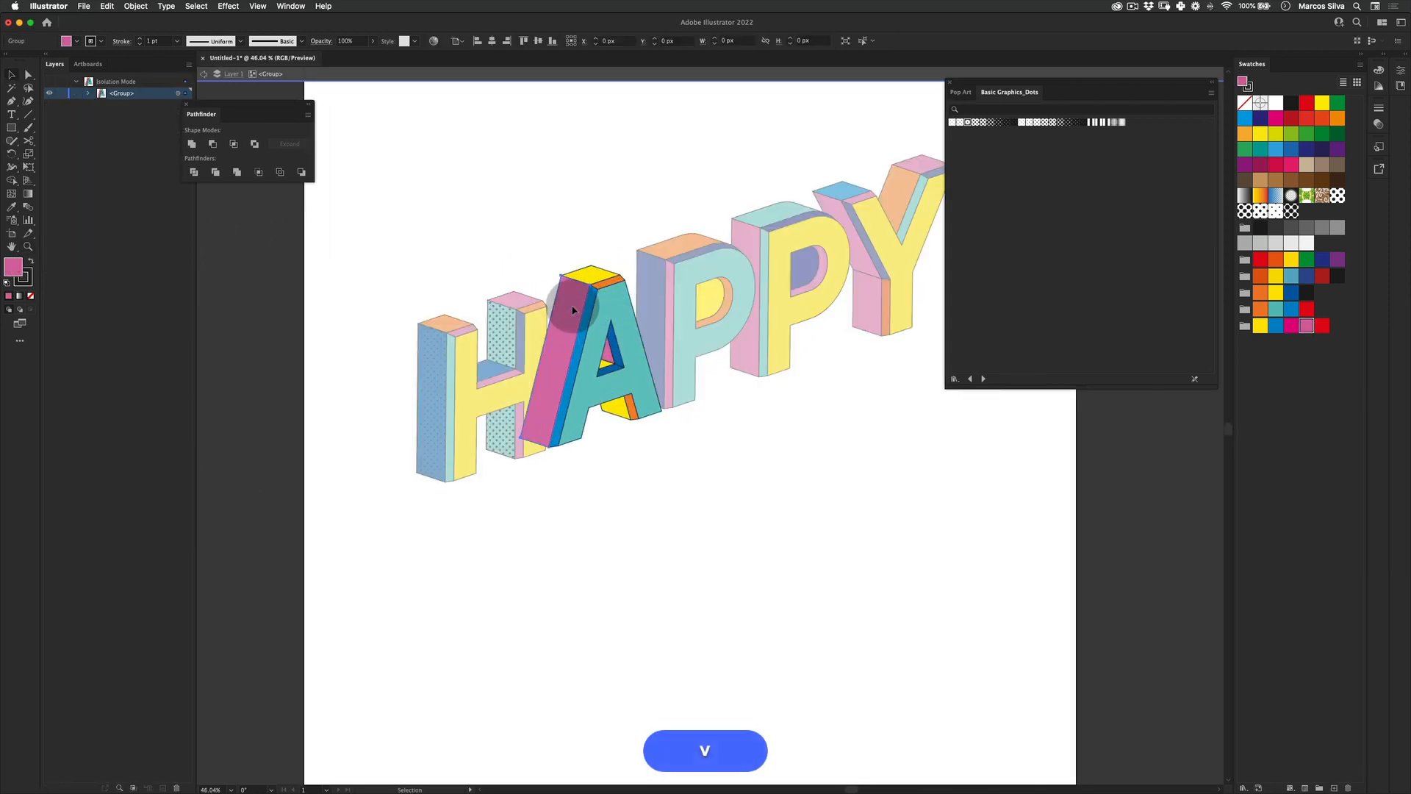
pyautogui.click(983, 380)
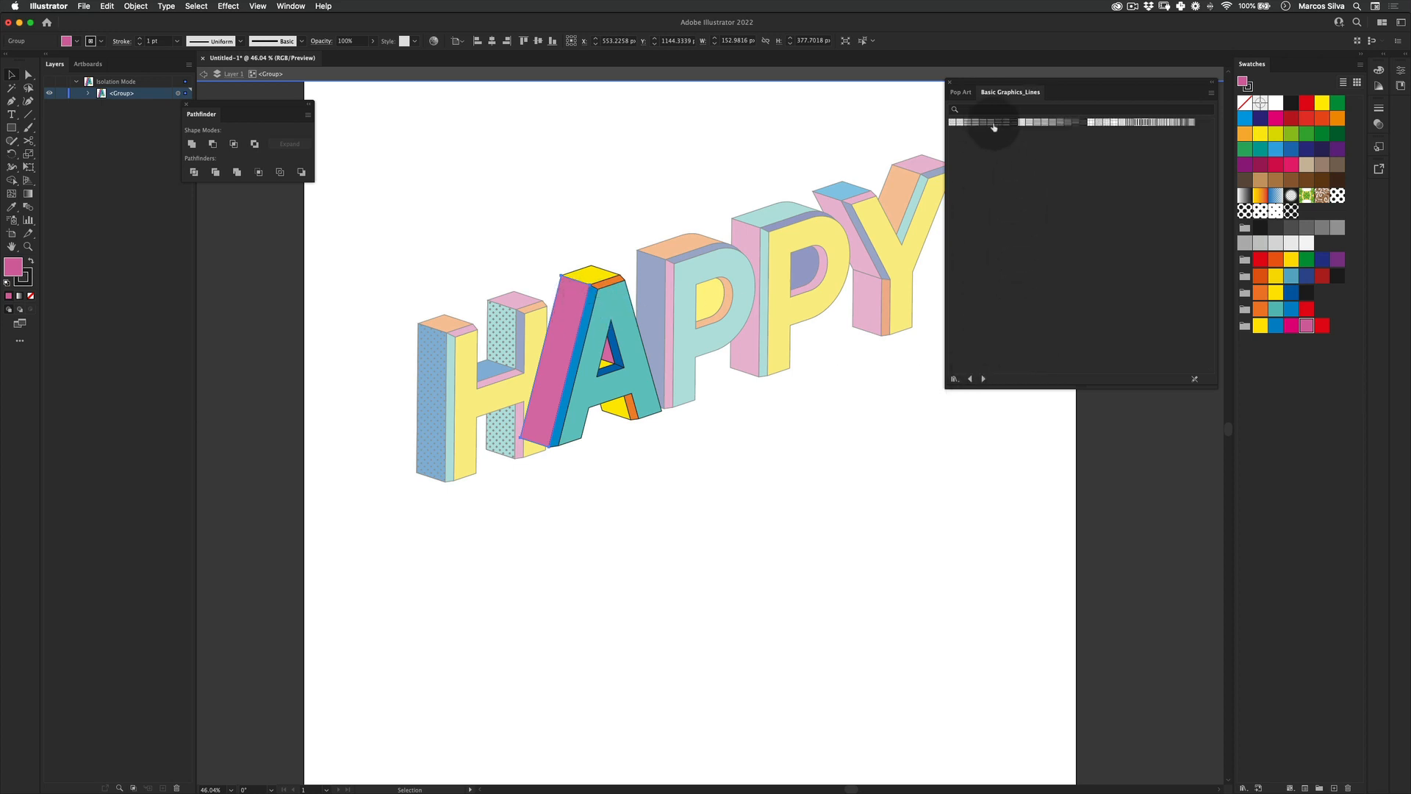
pyautogui.click(1027, 124)
pyautogui.press('super+z')
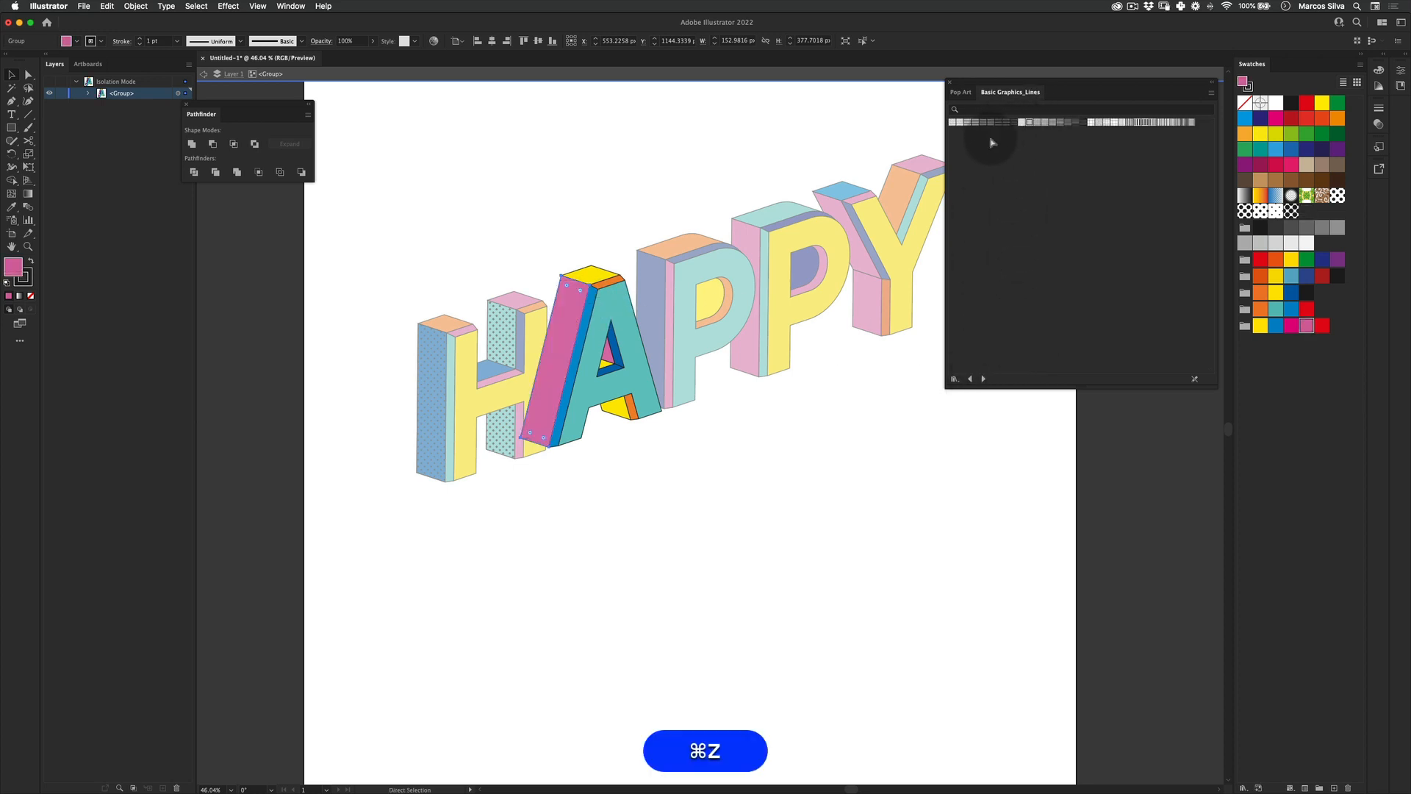
pyautogui.click(1029, 123)
pyautogui.press('z')
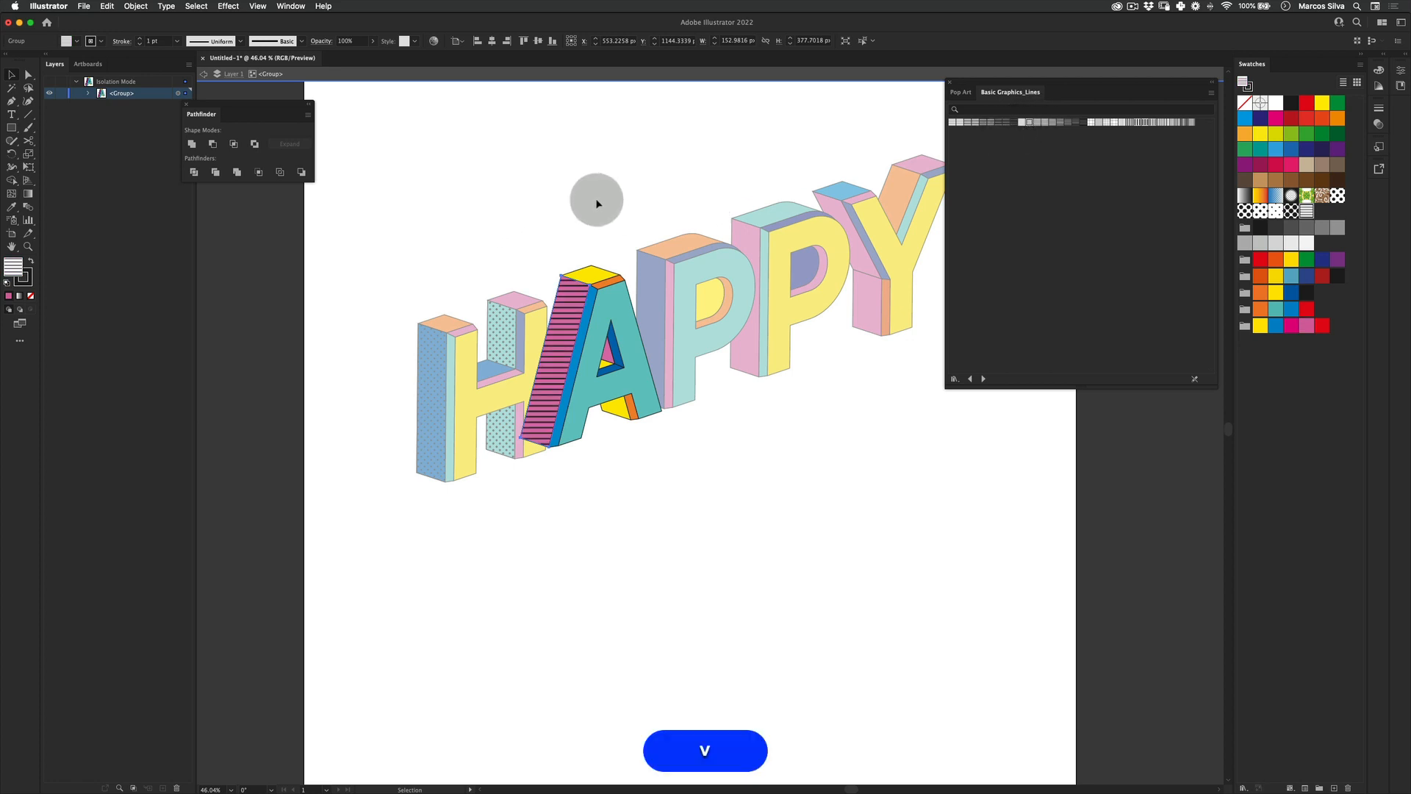
pyautogui.doubleClick(608, 217)
# Step: Overlay dot and line patterns from the Basic Graphics libraries on selected side faces of the A, both Ps and the Y
pyautogui.press('z')
pyautogui.moveTo(646, 225)
pyautogui.mouseDown()
pyautogui.moveTo(616, 233)
pyautogui.moveTo(629, 232)
pyautogui.mouseUp()
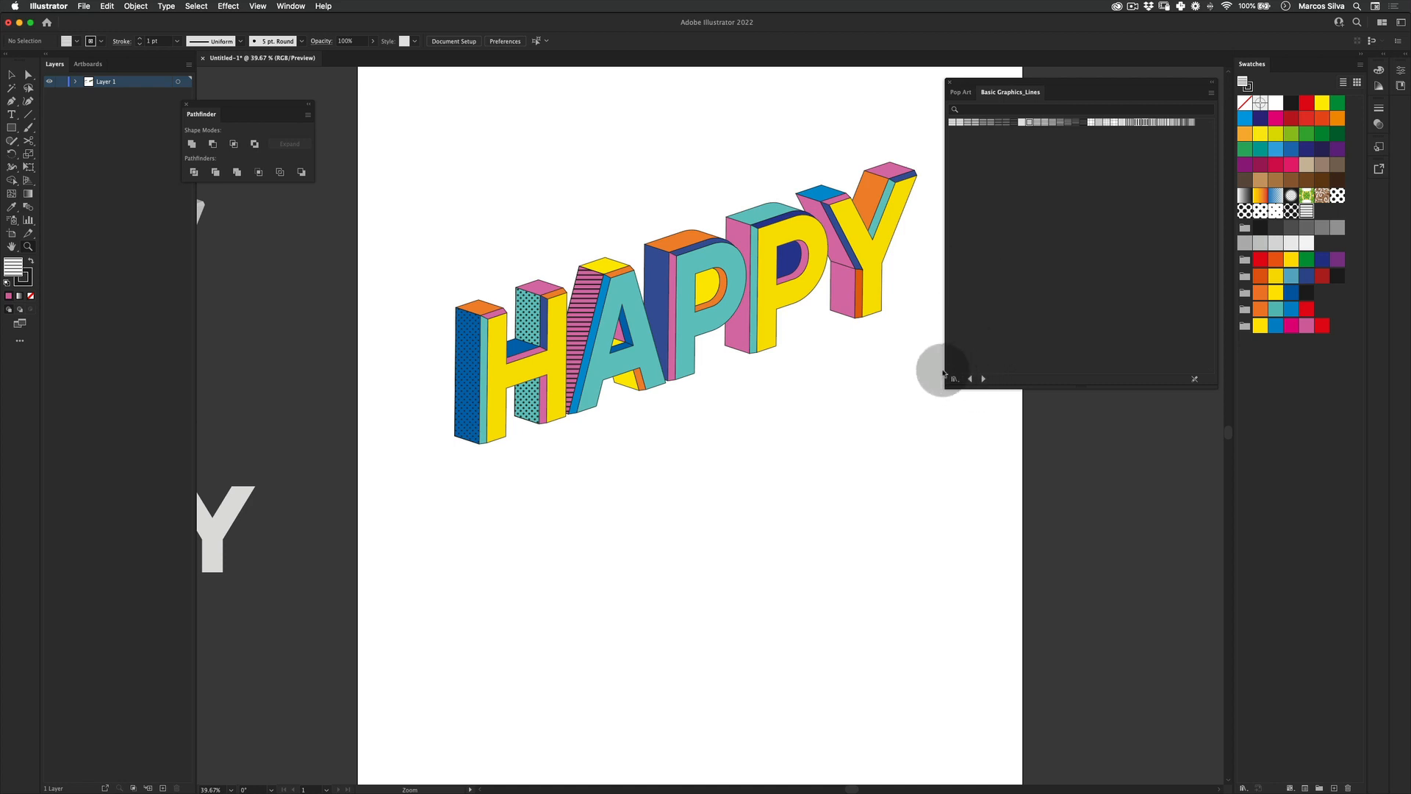
pyautogui.moveTo(639, 301); pyautogui.dragTo(602, 369)
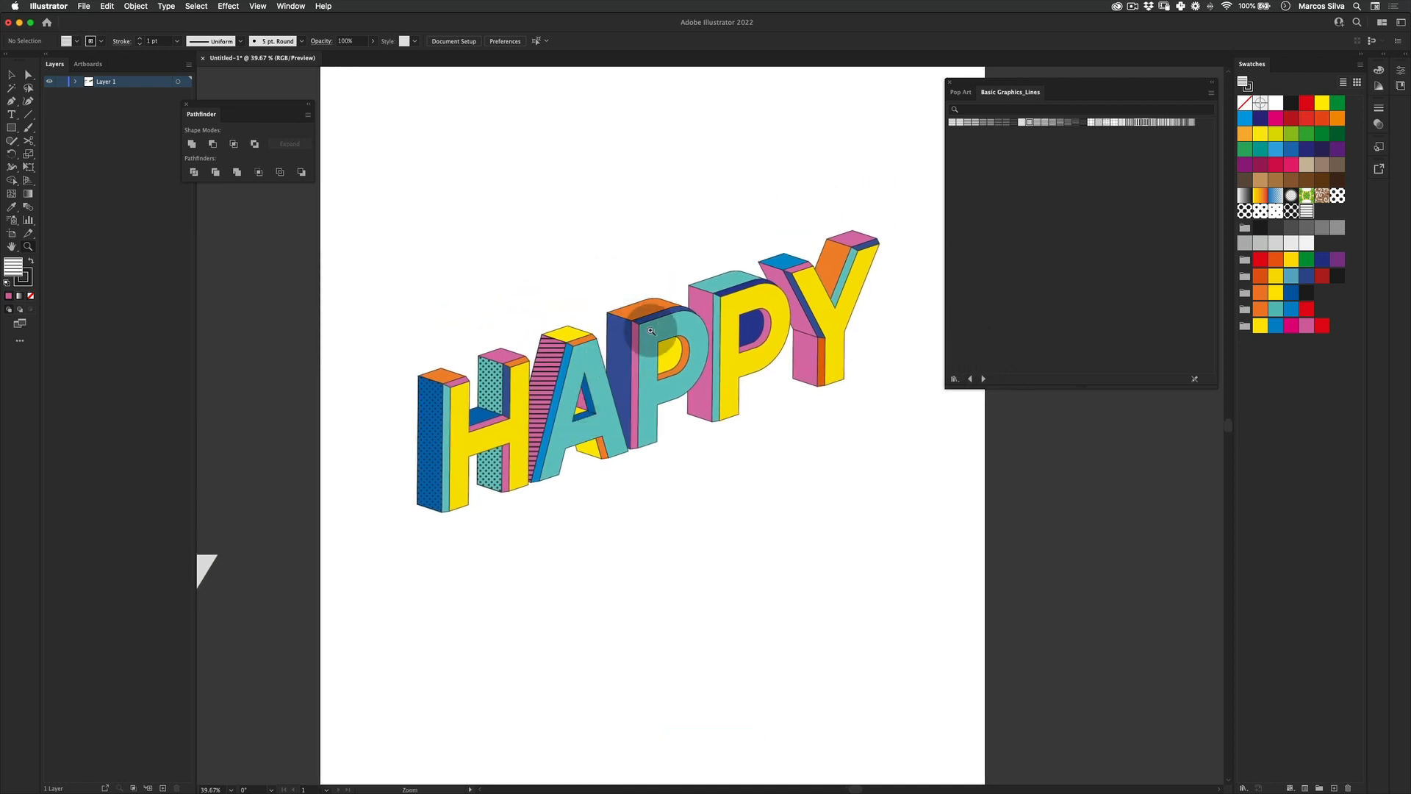
pyautogui.press('z')
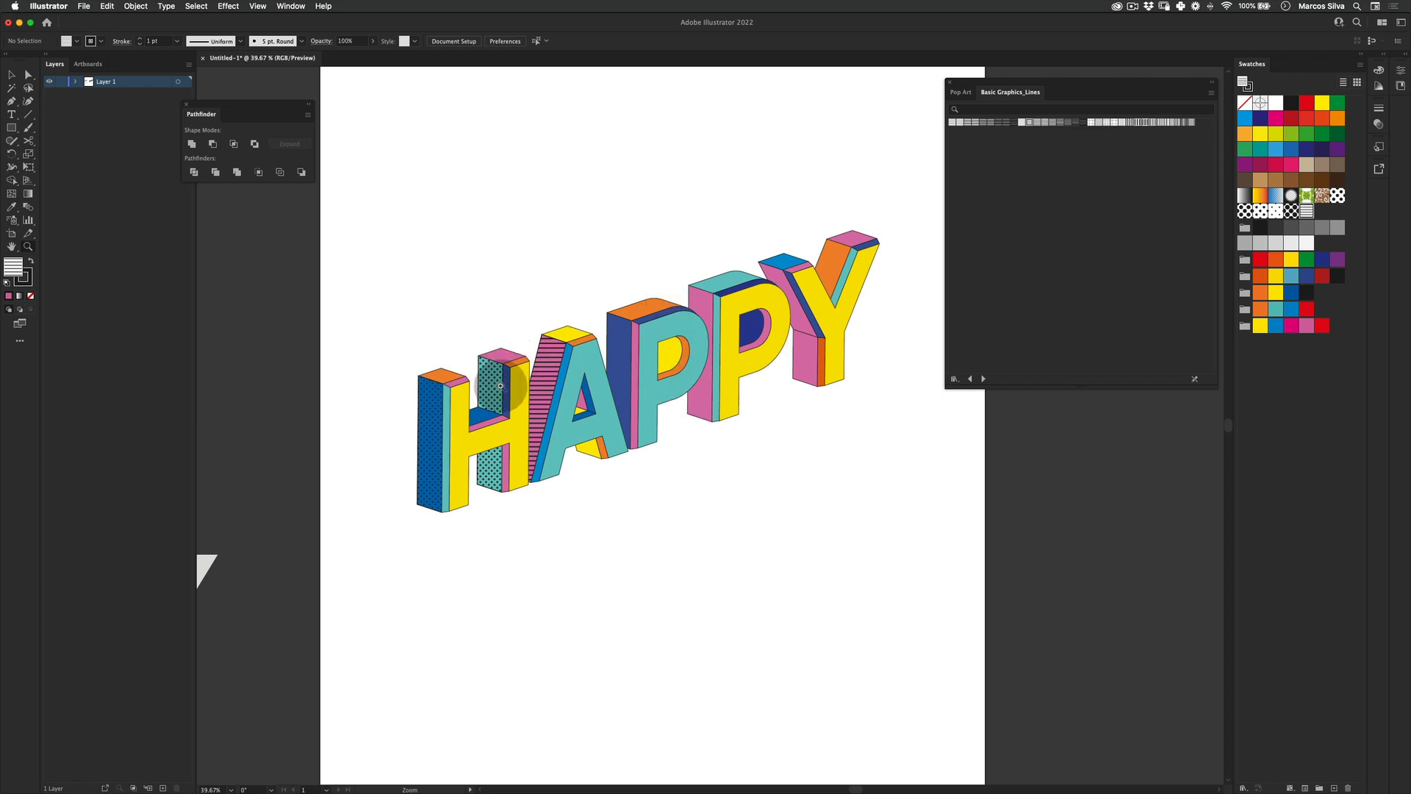
pyautogui.click(559, 317)
pyautogui.click(984, 379)
pyautogui.click(970, 379)
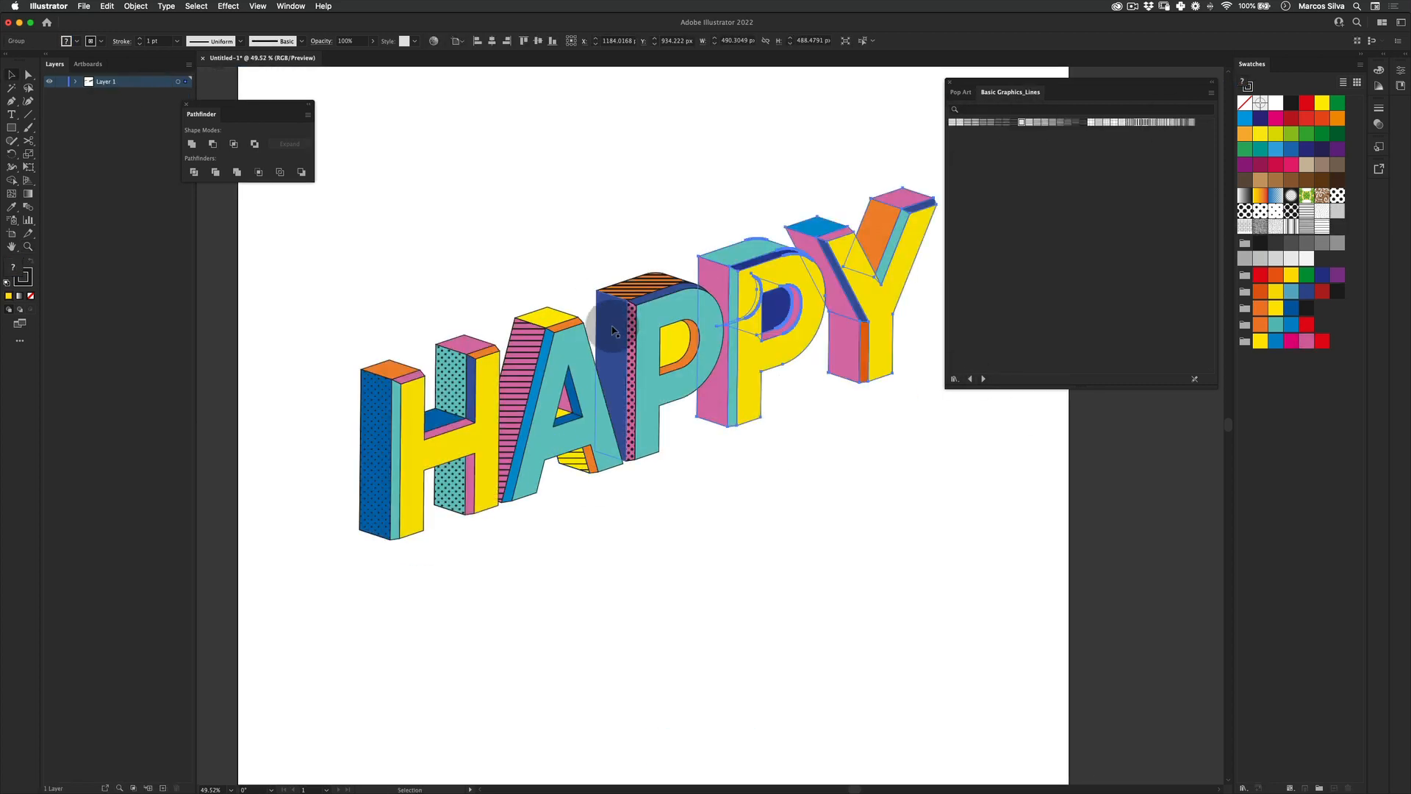
pyautogui.doubleClick(704, 269)
pyautogui.press('v')
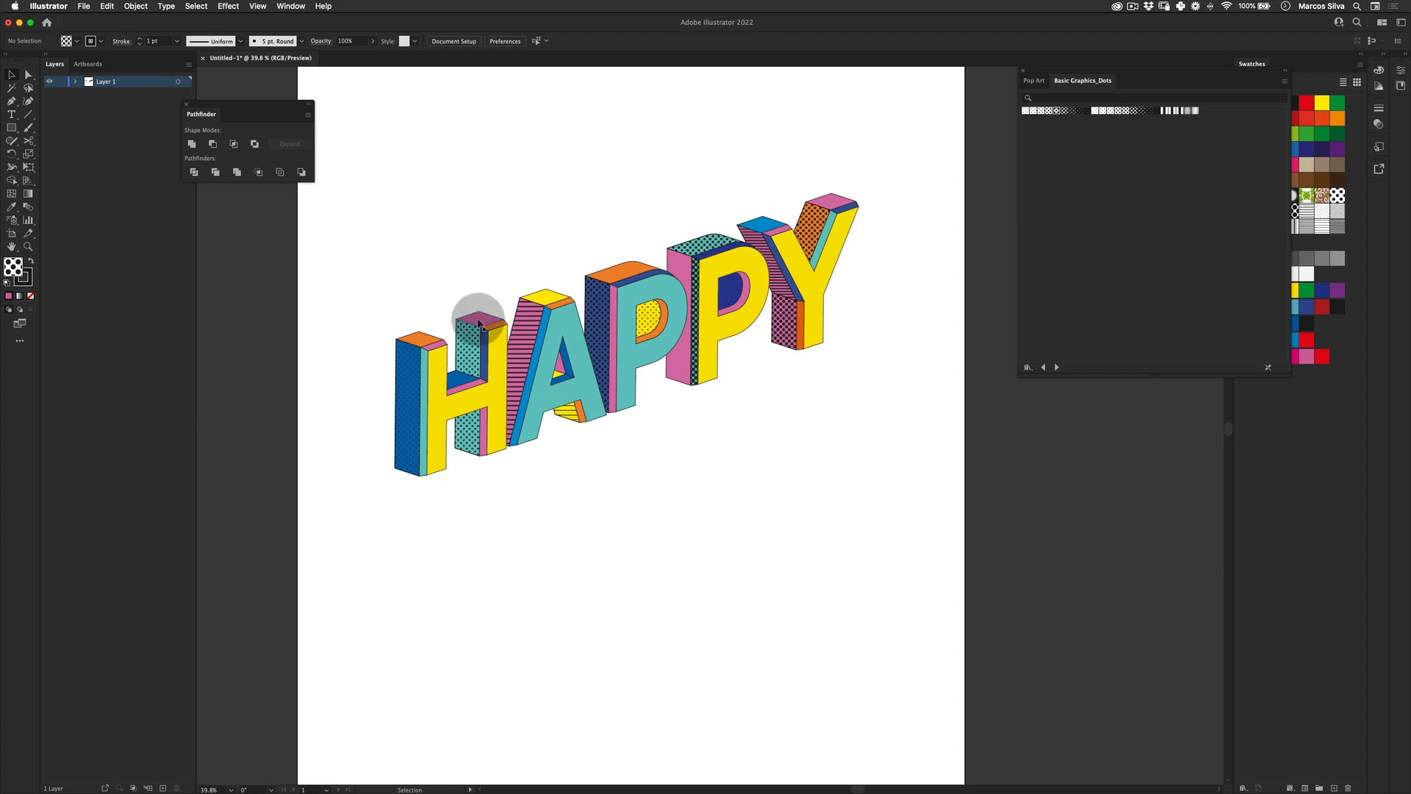
# Step: Move the A and the teal P below the word, and bring the yellow P and Y together leftward next to the H
pyautogui.press('v')
pyautogui.click(564, 324)
pyautogui.moveTo(563, 323); pyautogui.dragTo(606, 471)
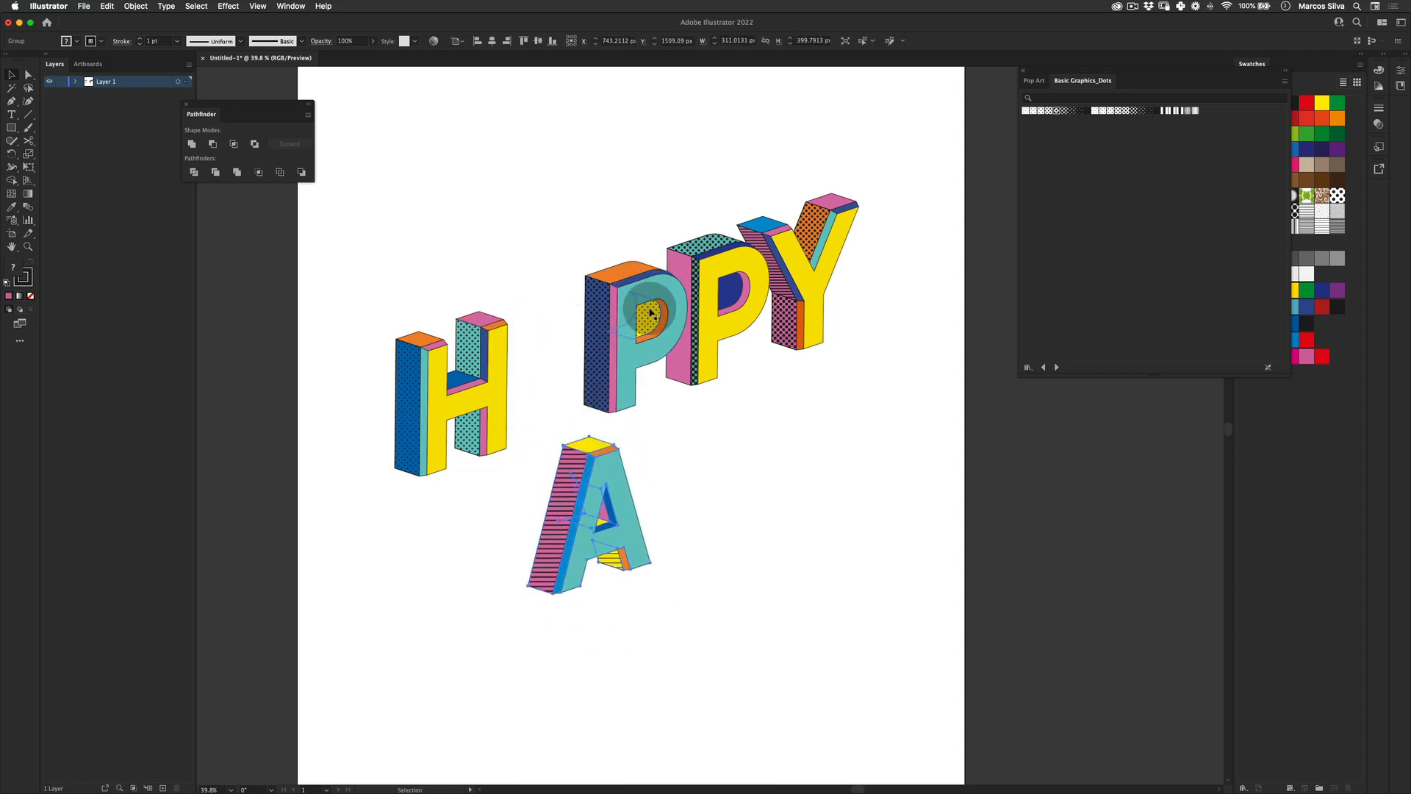
pyautogui.moveTo(598, 328); pyautogui.dragTo(763, 444)
pyautogui.moveTo(724, 300); pyautogui.dragTo(556, 358)
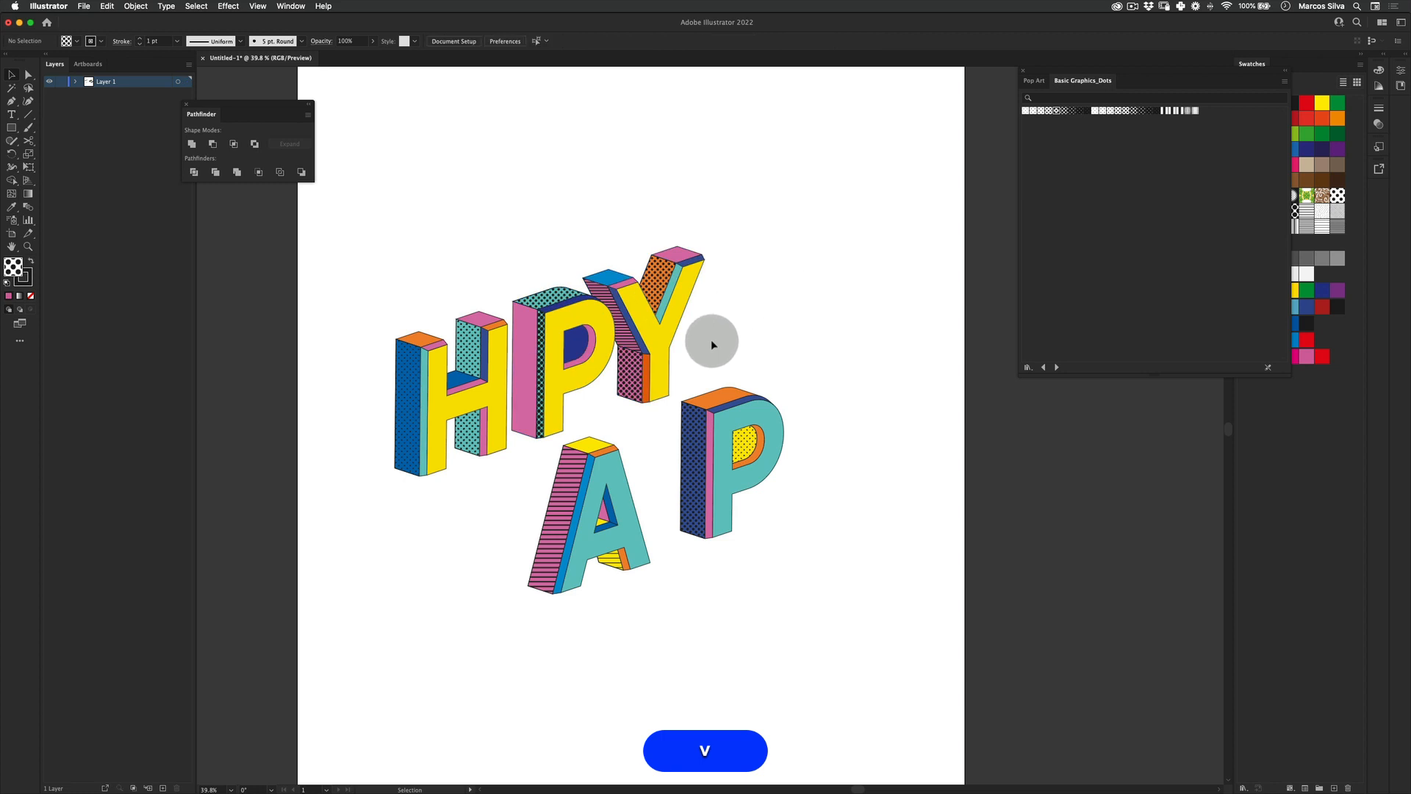
# Step: Isolate the group holding the yellow P and Y, and shift only the Y slightly right
pyautogui.doubleClick(657, 358)
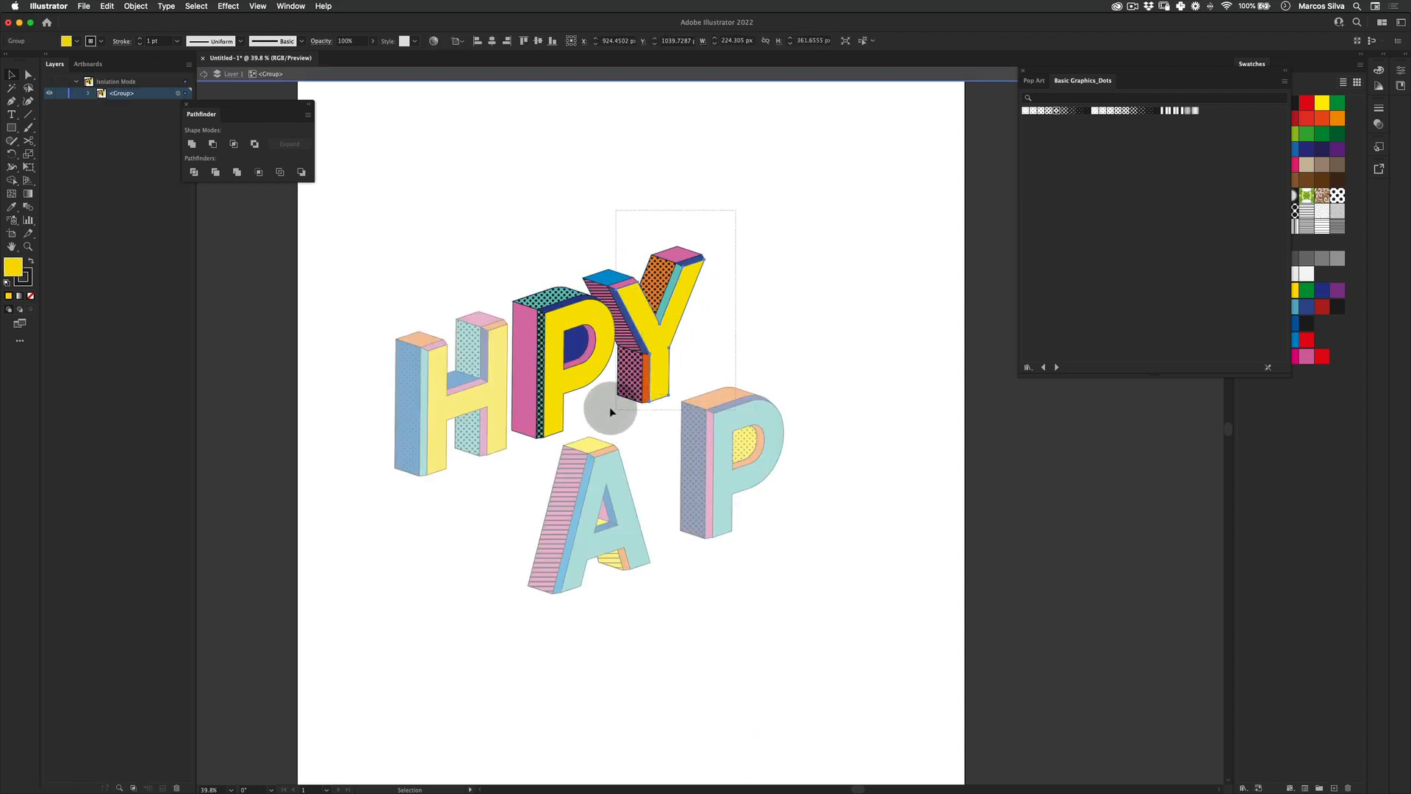
pyautogui.moveTo(652, 355); pyautogui.dragTo(659, 355)
pyautogui.press('v')
pyautogui.click(644, 320)
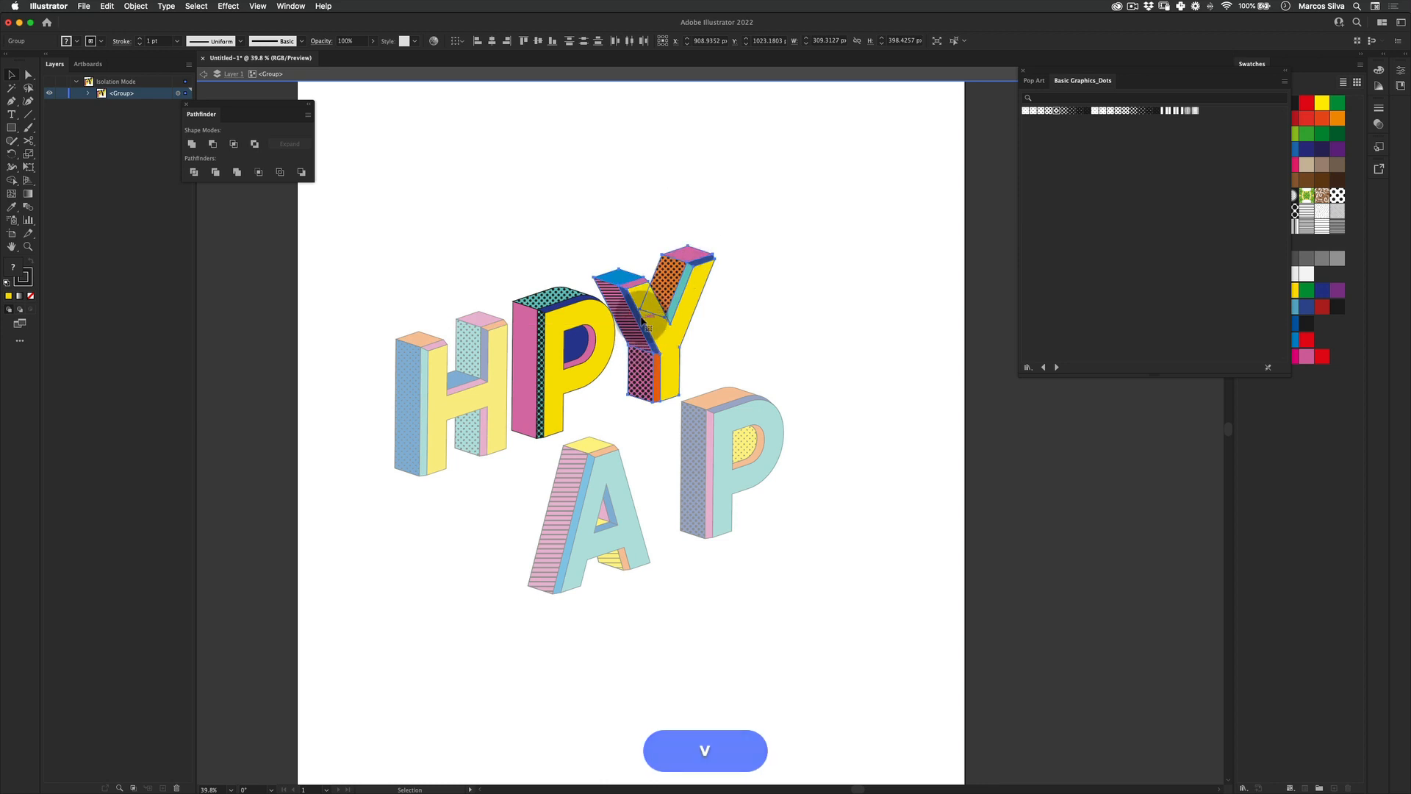
pyautogui.press('z')
pyautogui.press('v')
pyautogui.doubleClick(727, 311)
# Step: Move the A up so that it overlaps in front of the H and the yellow P
pyautogui.press('z')
pyautogui.moveTo(666, 351)
pyautogui.mouseDown()
pyautogui.moveTo(526, 404)
pyautogui.moveTo(664, 363)
pyautogui.mouseUp()
pyautogui.press('v')
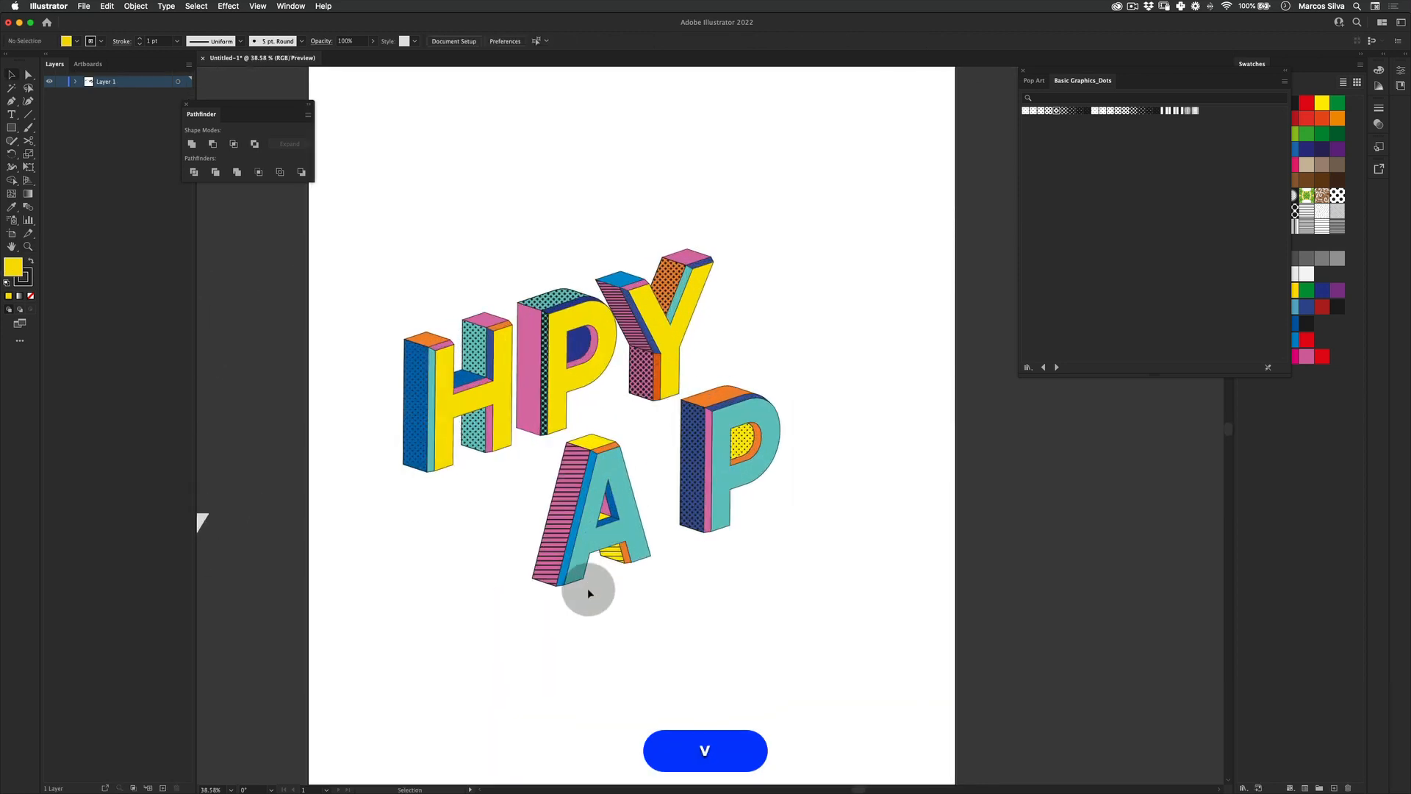
pyautogui.moveTo(589, 592); pyautogui.dragTo(524, 387)
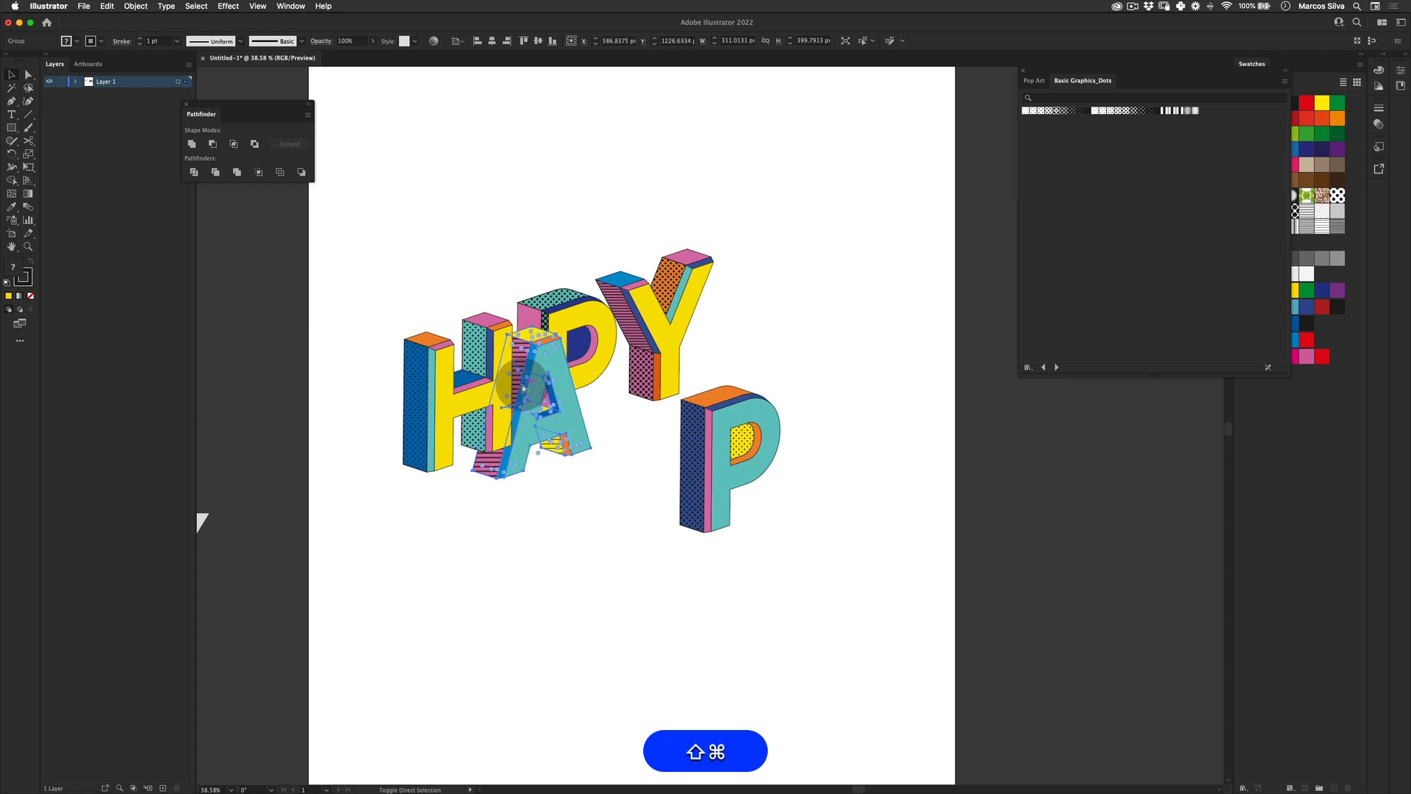
pyautogui.press('z')
pyautogui.moveTo(458, 315); pyautogui.dragTo(505, 317)
pyautogui.press('v')
pyautogui.moveTo(550, 395); pyautogui.dragTo(560, 386)
# Step: Place the teal P to the right of the A, overlapping the Y, and offset the A slightly down and left
pyautogui.moveTo(716, 631); pyautogui.dragTo(852, 471)
pyautogui.moveTo(789, 508); pyautogui.dragTo(655, 392)
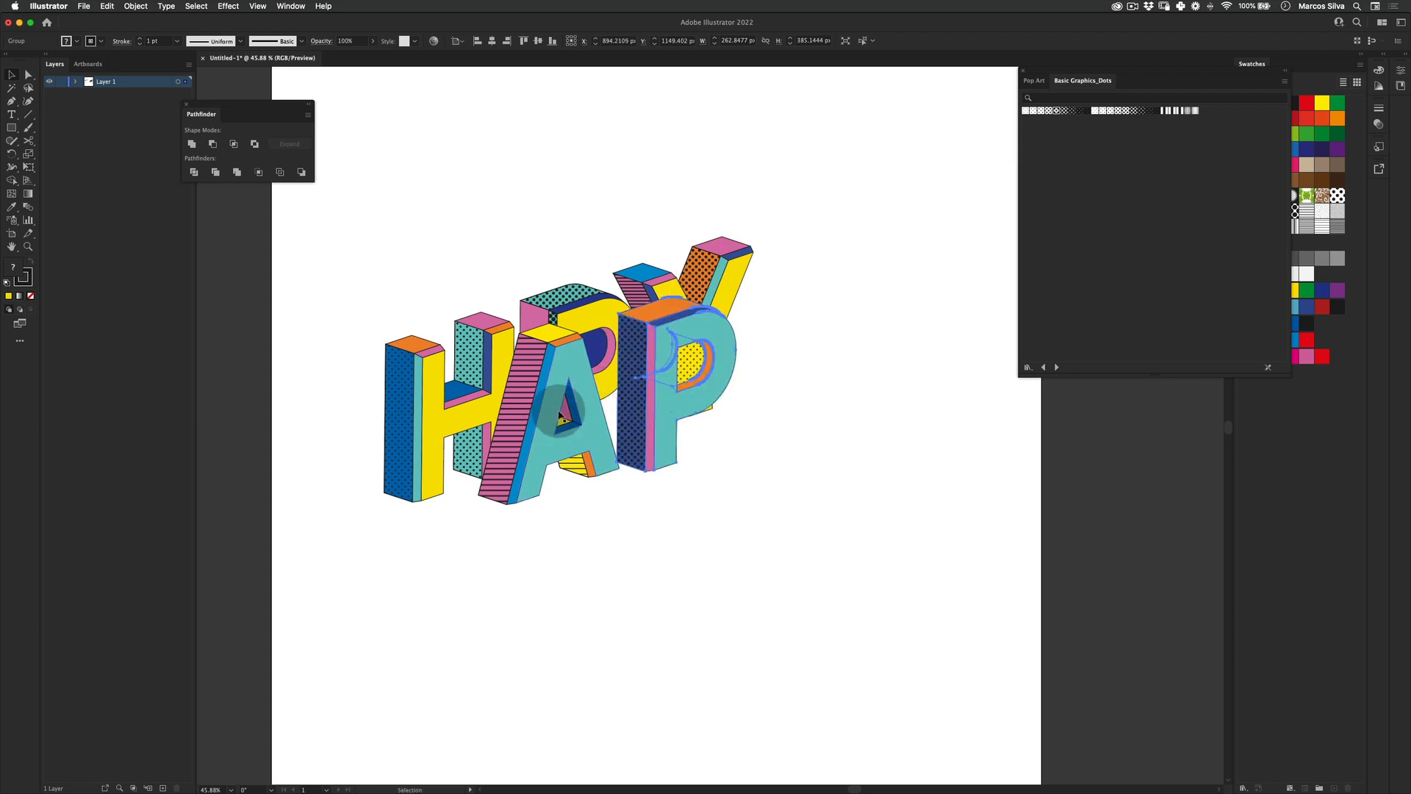
pyautogui.moveTo(561, 414); pyautogui.dragTo(547, 423)
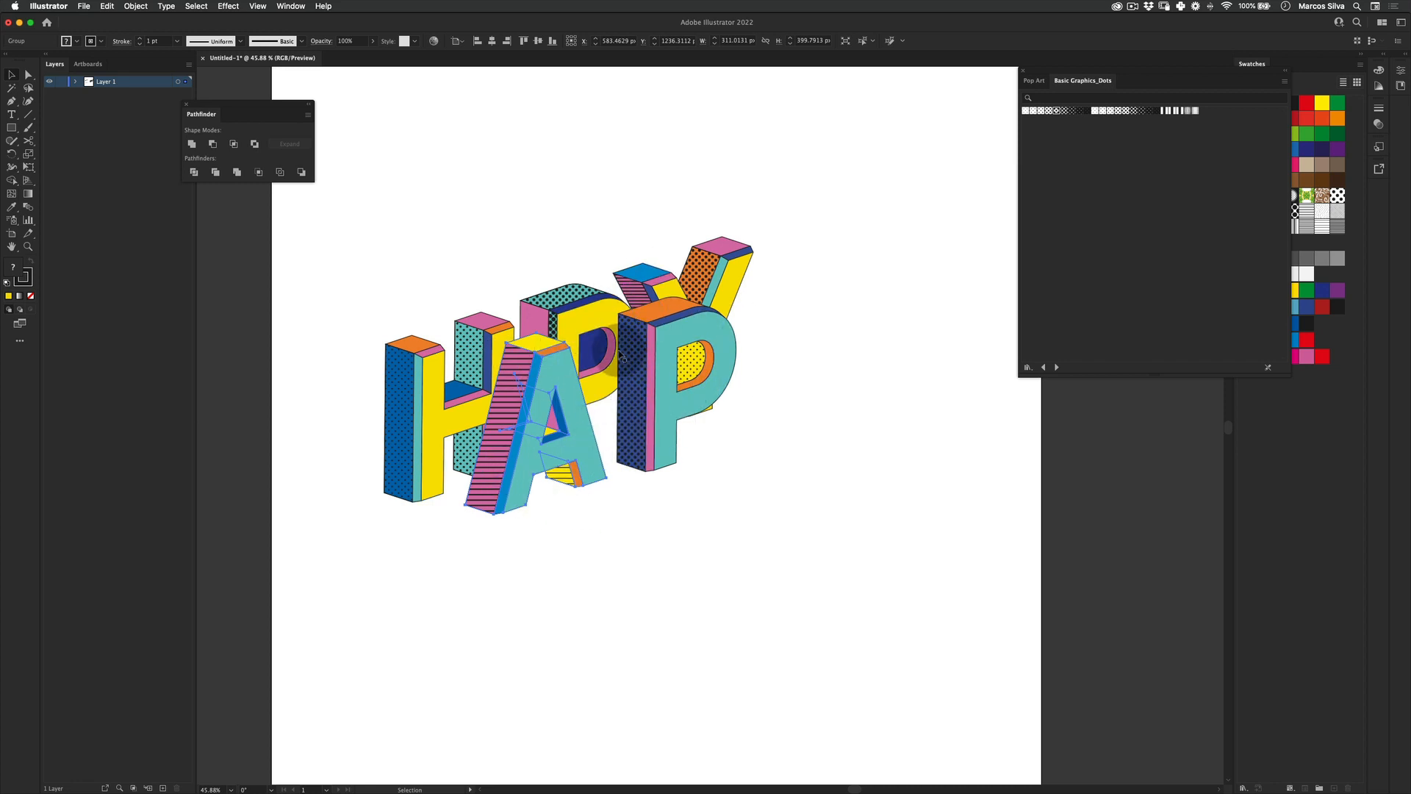
pyautogui.press('z')
pyautogui.press('v')
pyautogui.click(688, 445)
pyautogui.moveTo(647, 387); pyautogui.dragTo(644, 390)
# Step: Fine-tune the positions of the A and the teal P in front of the rear letters, then deselect them
pyautogui.press('z')
pyautogui.press('v')
pyautogui.moveTo(623, 461); pyautogui.dragTo(589, 449)
pyautogui.click(585, 508)
pyautogui.moveTo(646, 399); pyautogui.dragTo(581, 434)
pyautogui.press('v')
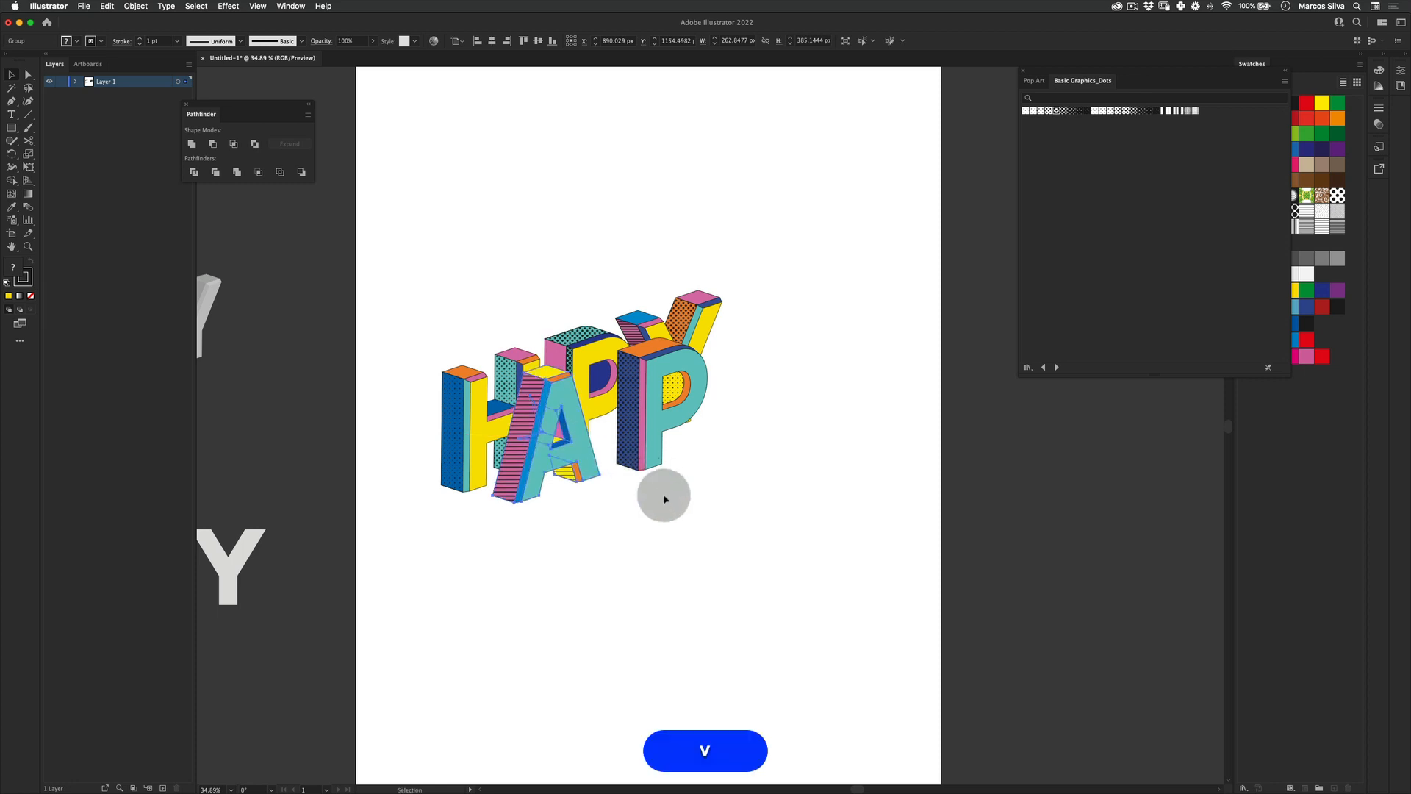
pyautogui.click(663, 494)
pyautogui.moveTo(648, 405); pyautogui.dragTo(647, 405)
pyautogui.press('v')
pyautogui.click(746, 260)
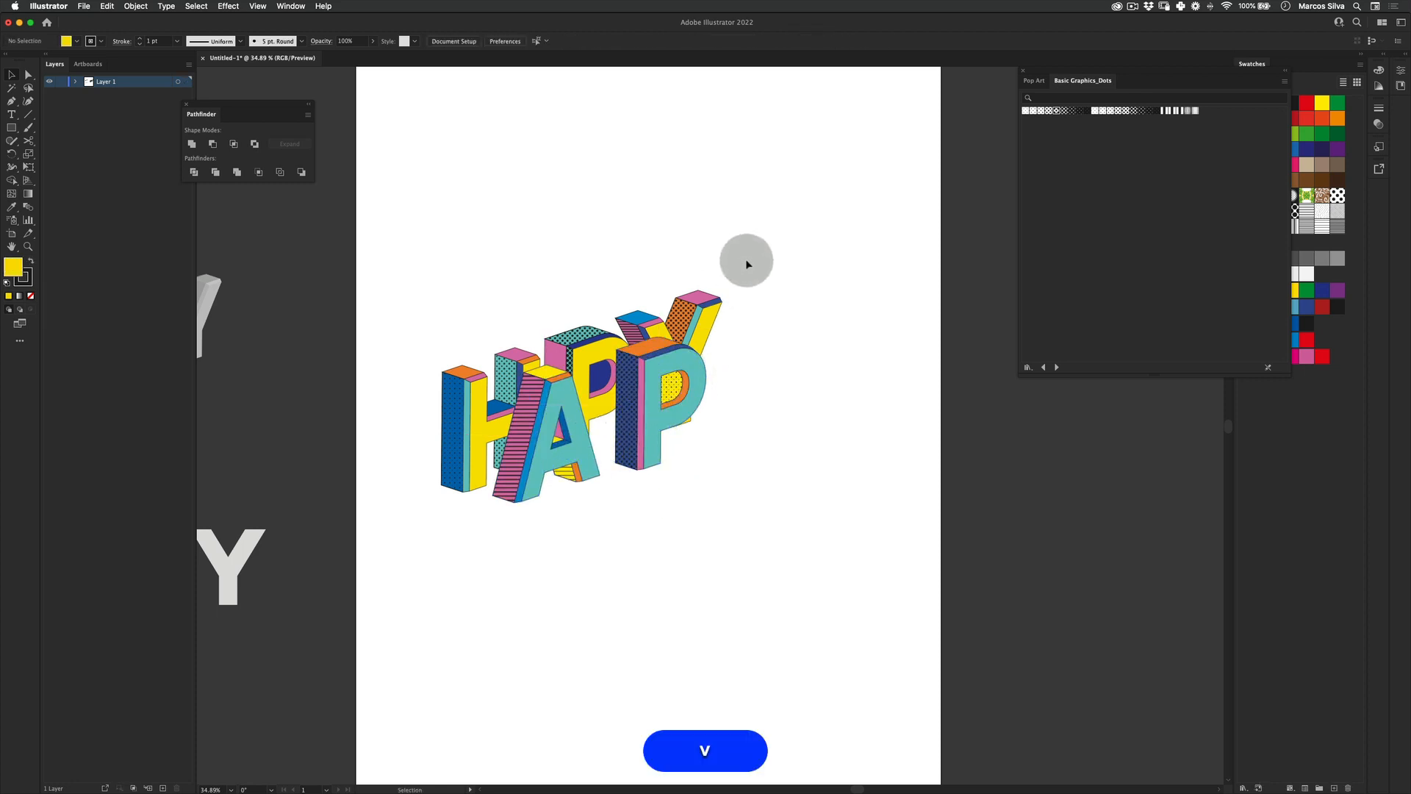
# Step: Shift the A slightly right and try the teal P closer to it before settling its spacing
pyautogui.moveTo(747, 260); pyautogui.dragTo(478, 536)
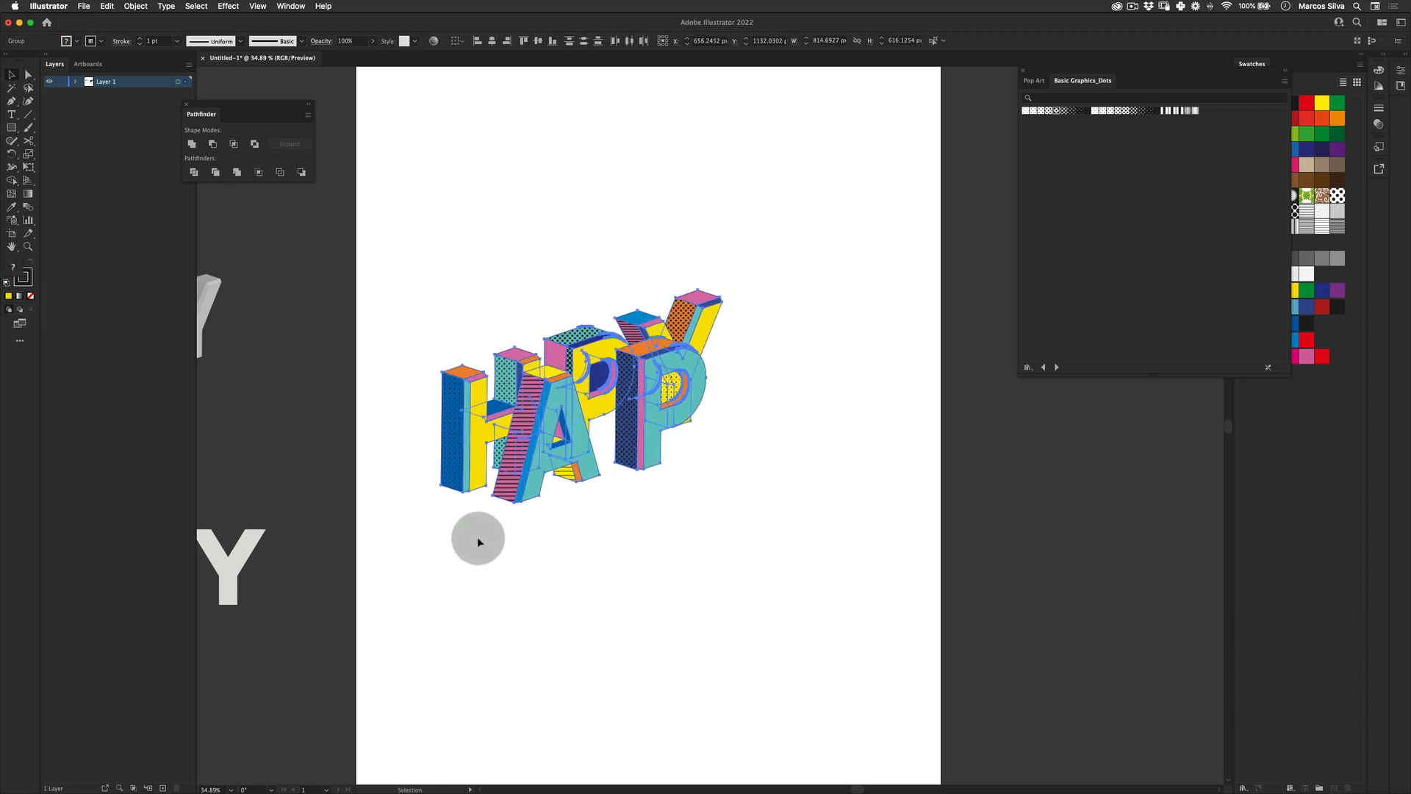
pyautogui.click(620, 514)
pyautogui.press('v')
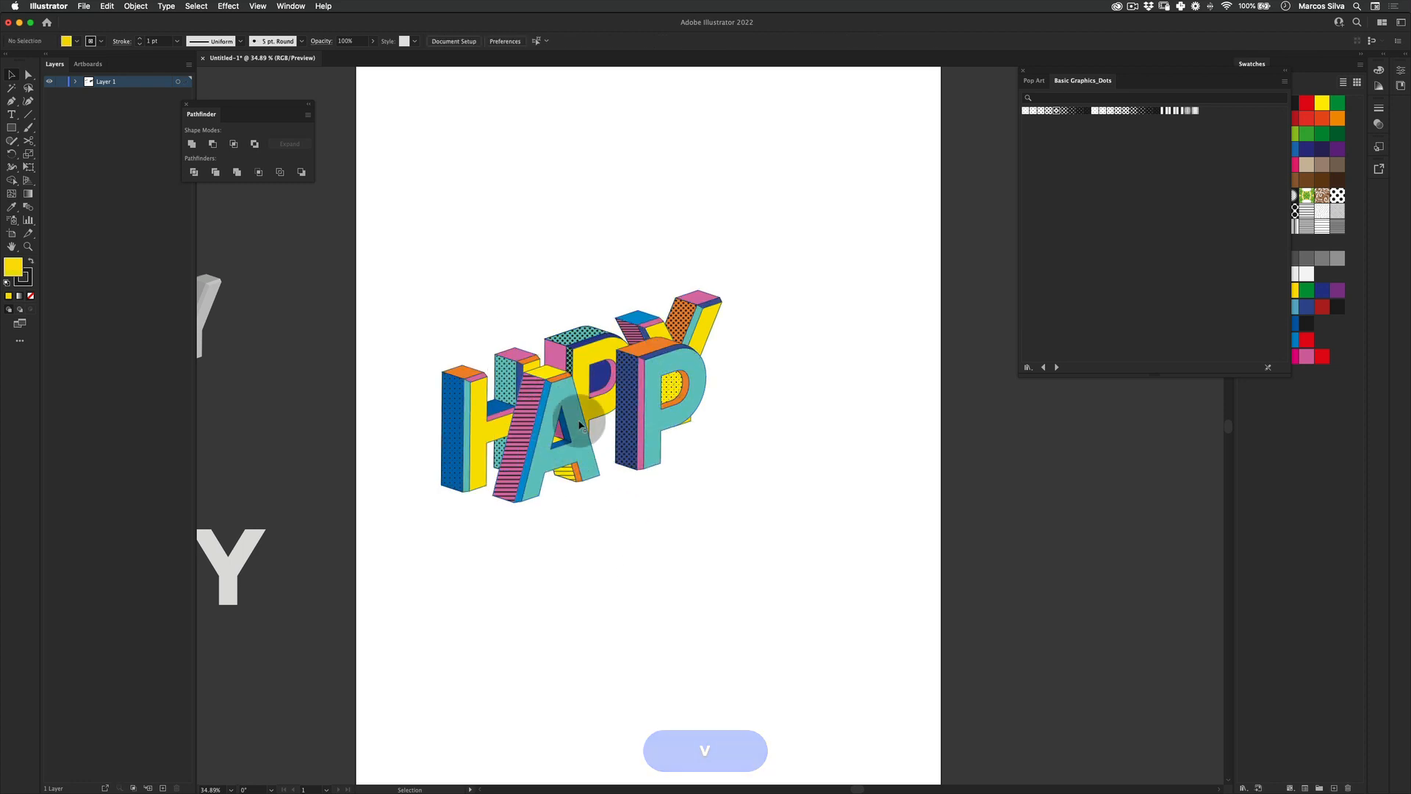
pyautogui.moveTo(576, 454); pyautogui.dragTo(584, 452)
pyautogui.click(656, 414)
pyautogui.moveTo(656, 414); pyautogui.dragTo(655, 416)
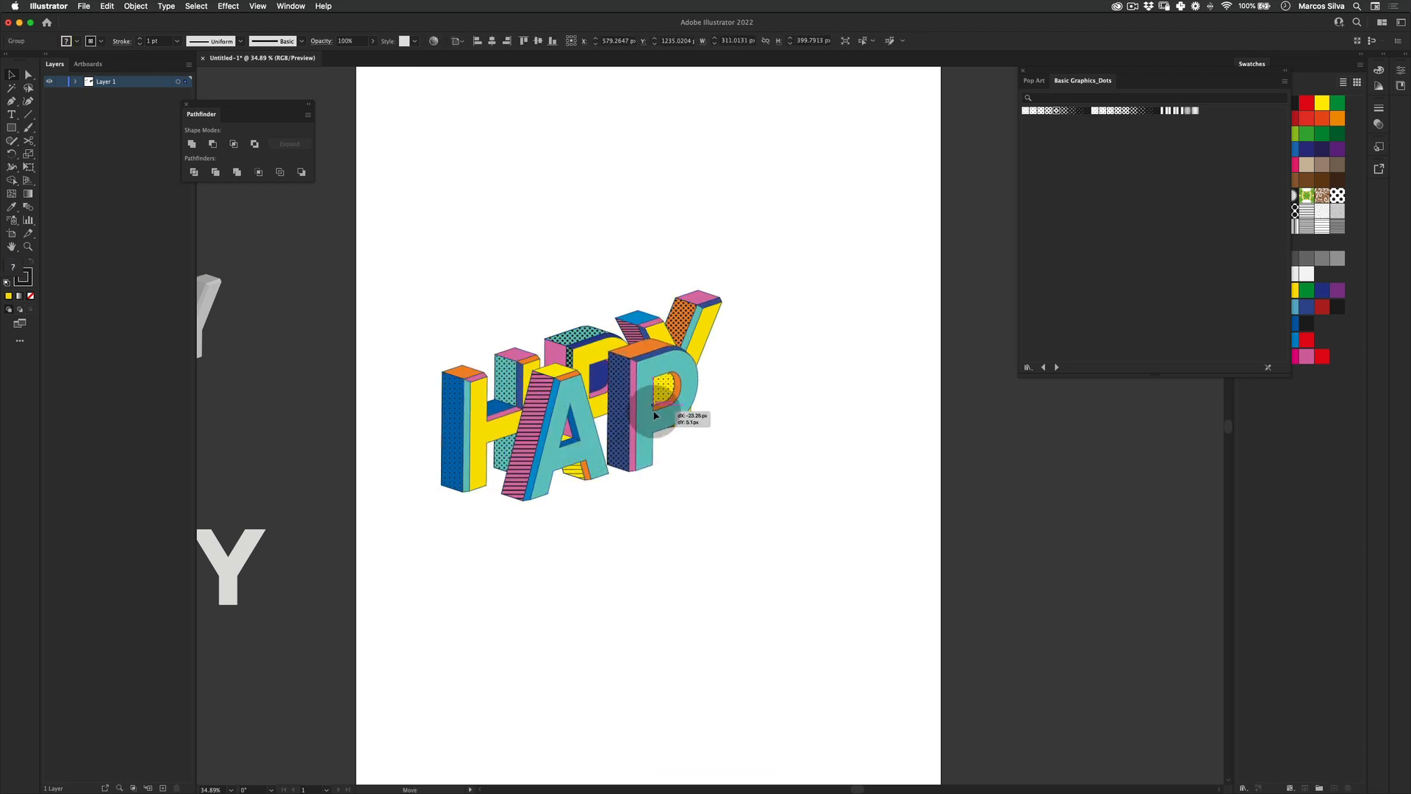
pyautogui.moveTo(662, 416); pyautogui.dragTo(662, 416)
pyautogui.press('v')
pyautogui.click(642, 549)
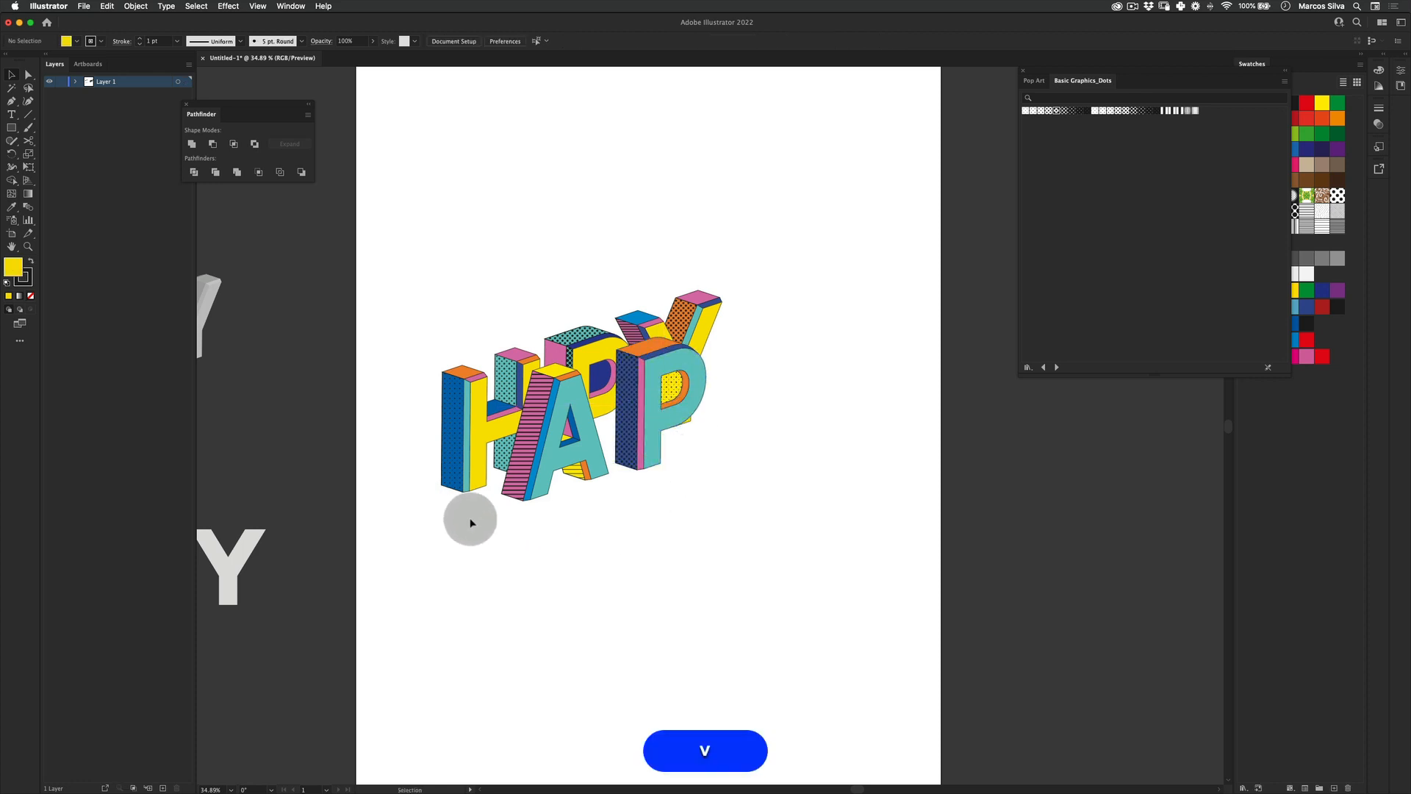
# Step: Move all the HAPPY letters together about 98 px right and 133 px down, toward the artboard's centre
pyautogui.moveTo(355, 214); pyautogui.dragTo(783, 555)
pyautogui.moveTo(631, 383); pyautogui.dragTo(665, 431)
pyautogui.press('v')
pyautogui.click(387, 646)
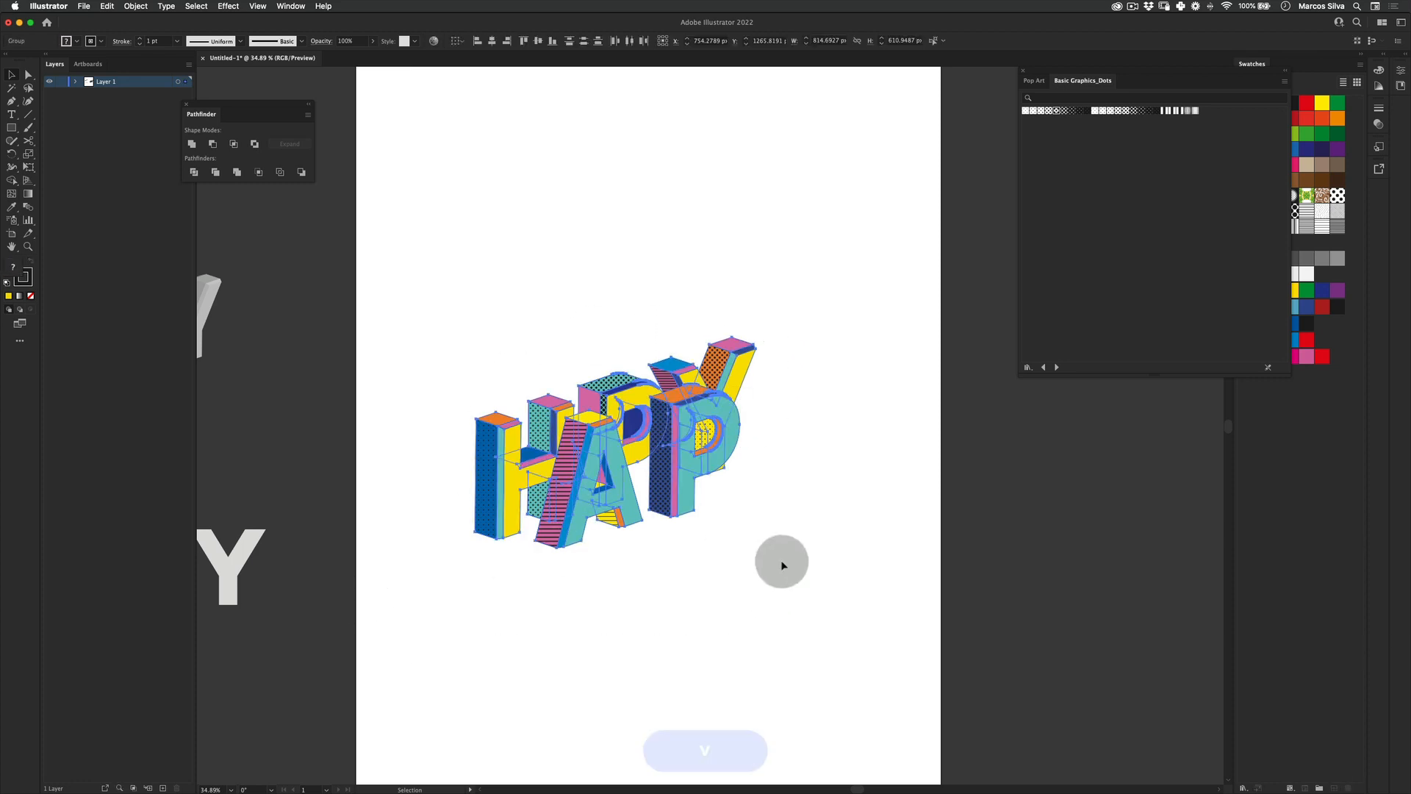
# Step: Fine-tune the spacing between the front A and the teal P, shifting the A slightly down-left, then deselect them
pyautogui.press('z')
pyautogui.click(569, 470)
pyautogui.press('v')
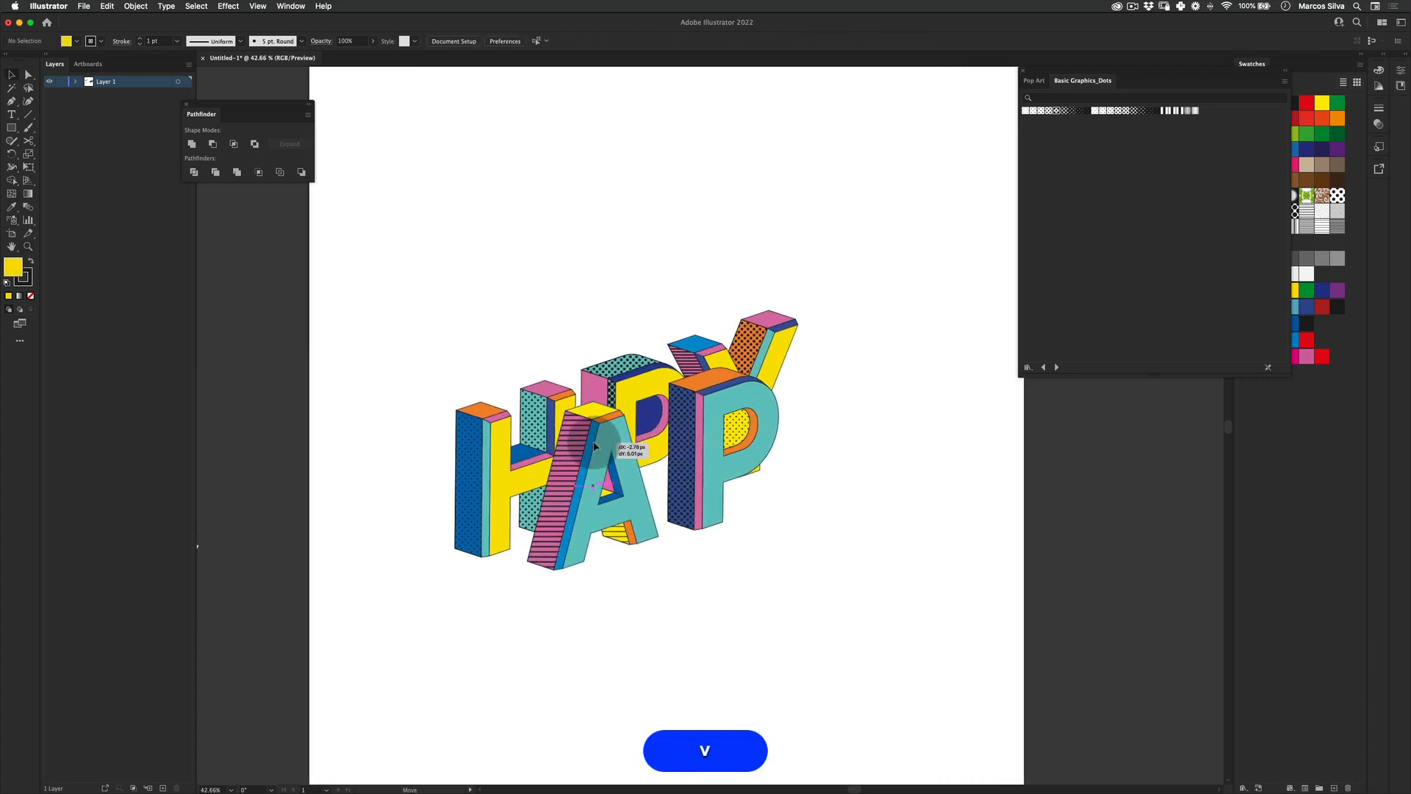
pyautogui.click(618, 446)
pyautogui.moveTo(699, 458); pyautogui.dragTo(703, 456)
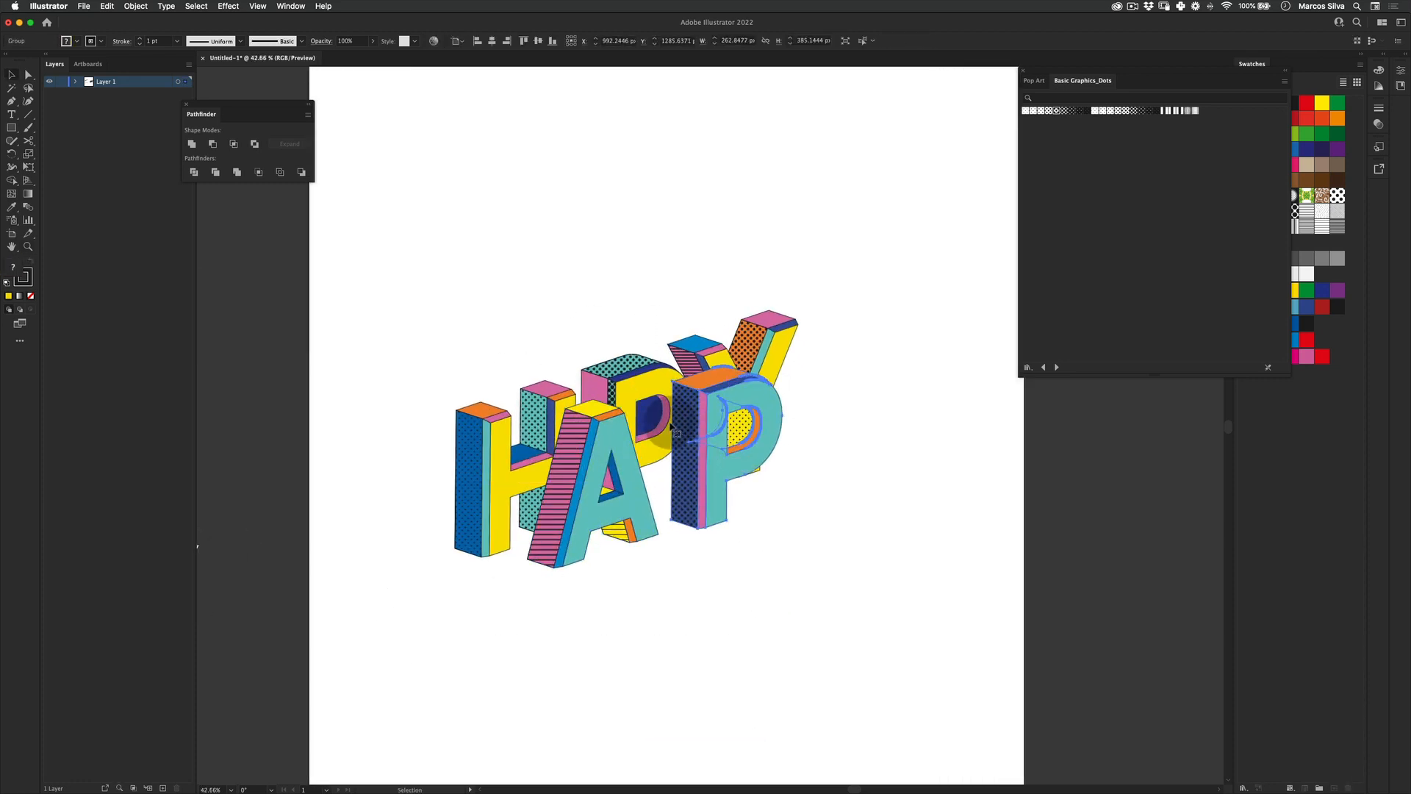
pyautogui.moveTo(637, 500); pyautogui.dragTo(629, 504)
pyautogui.press('v')
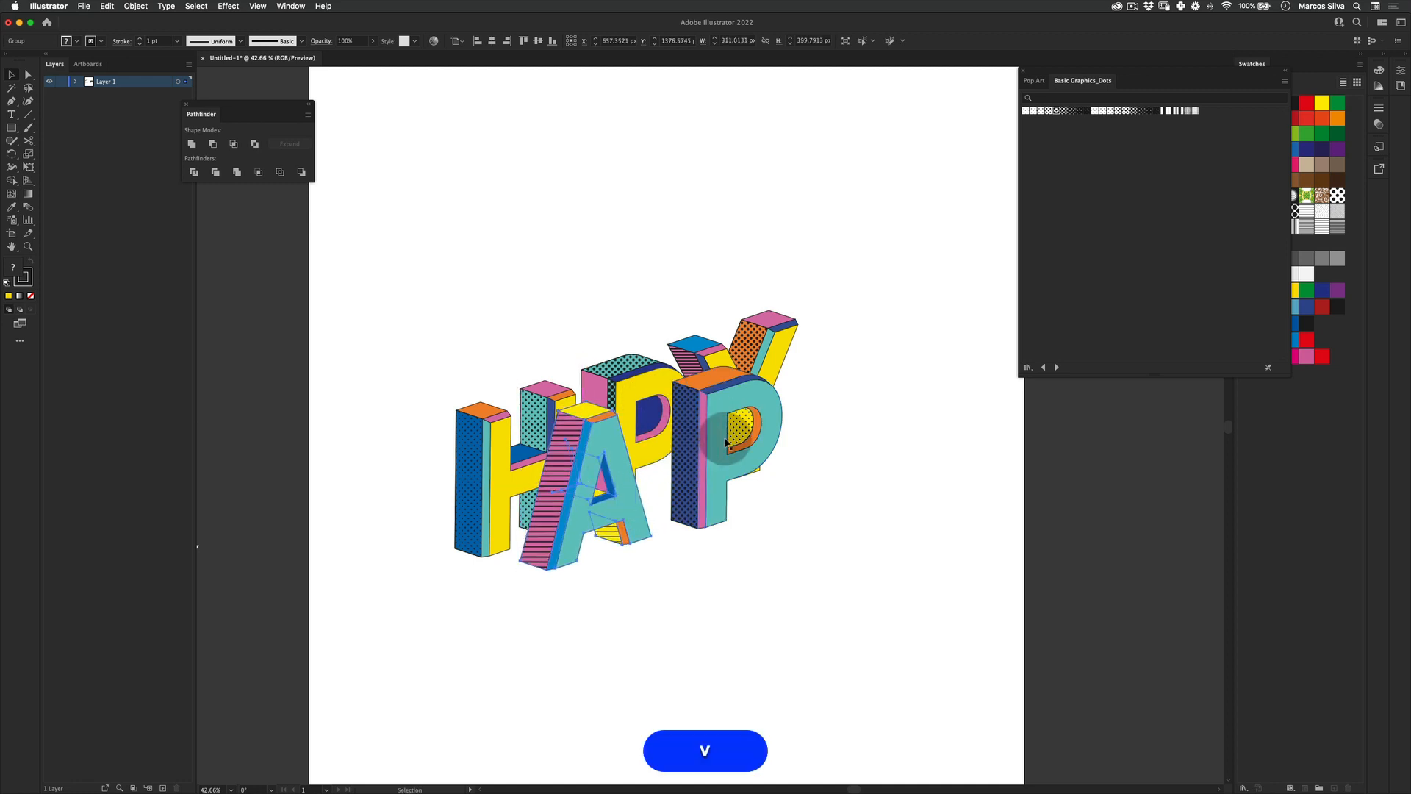
pyautogui.press('z')
pyautogui.moveTo(738, 435); pyautogui.dragTo(658, 483)
pyautogui.press('v')
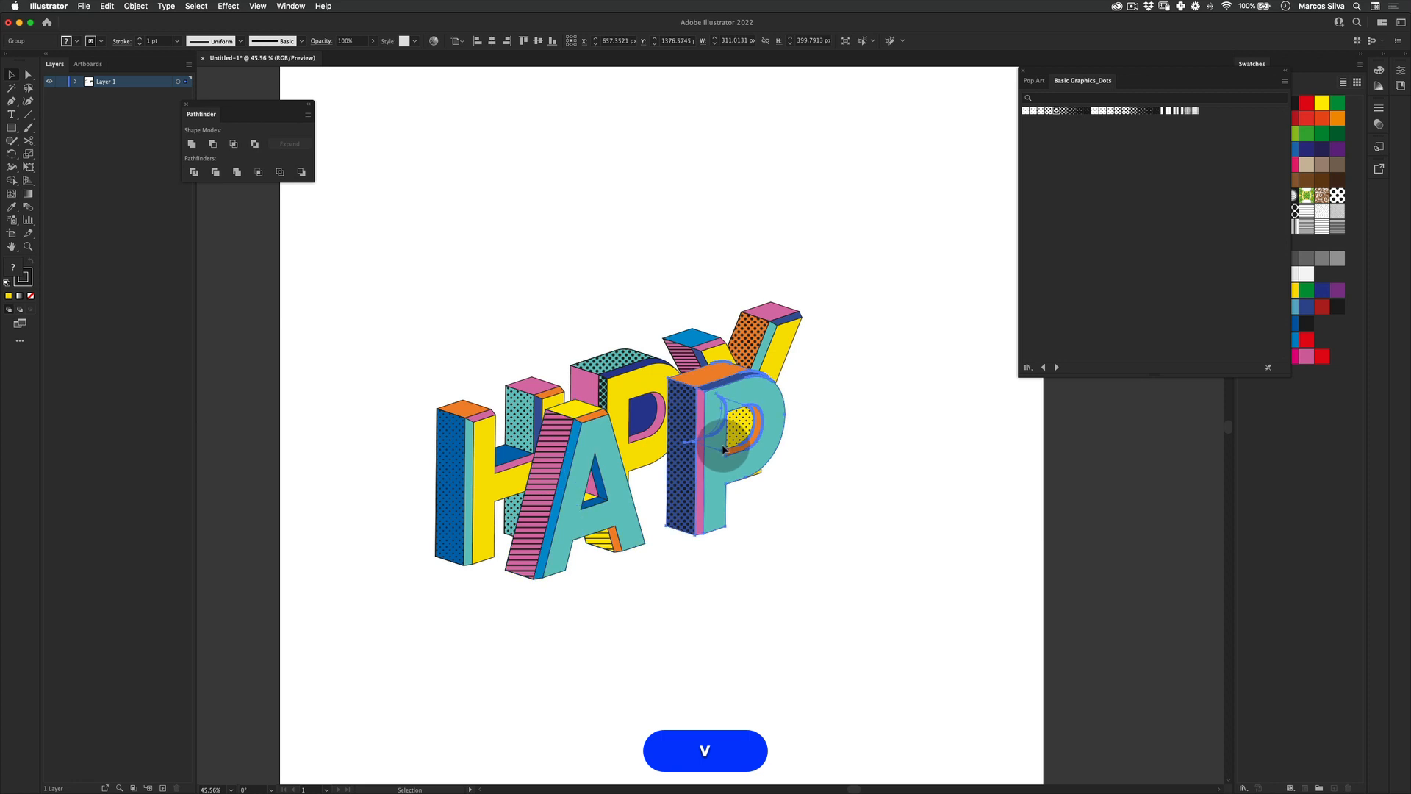
pyautogui.click(664, 603)
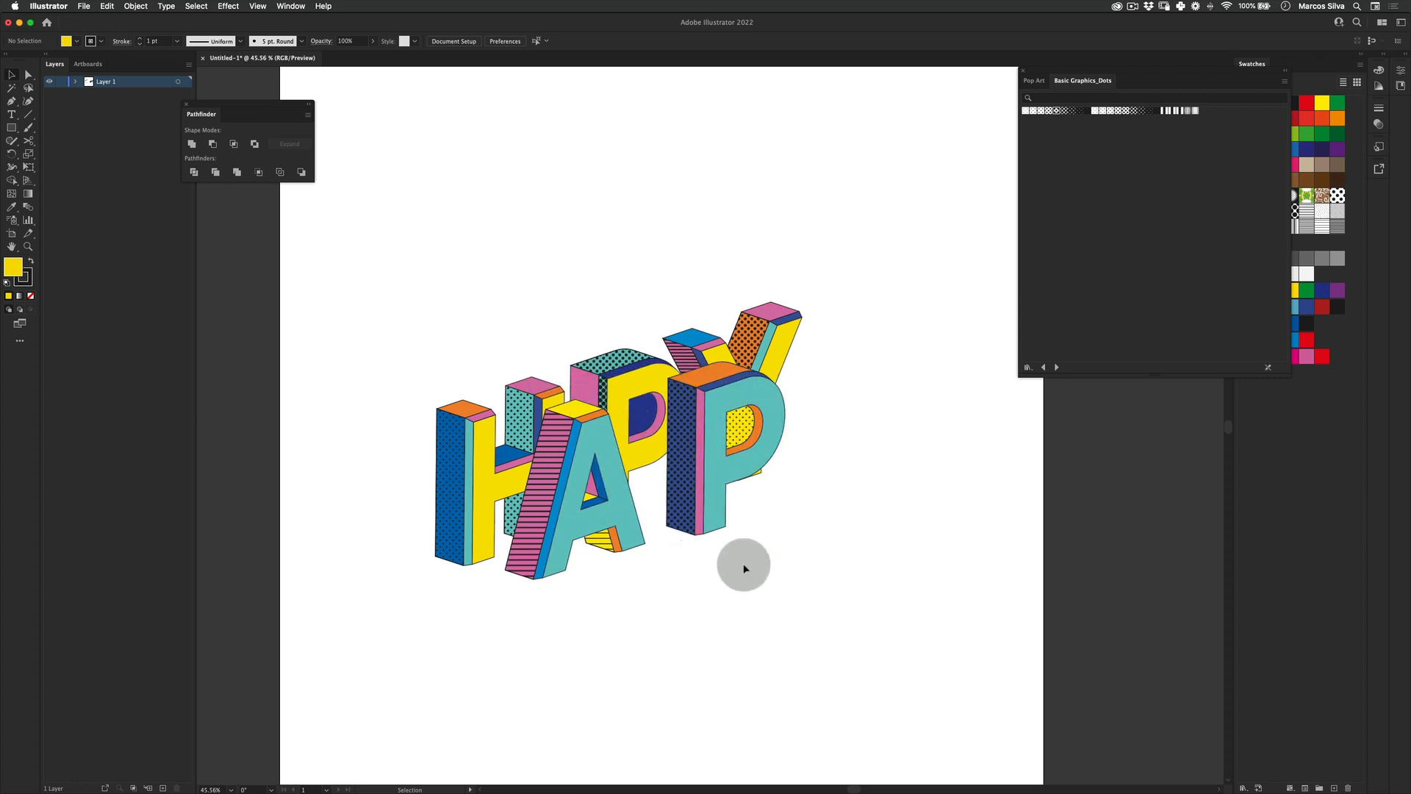
pyautogui.press('v')
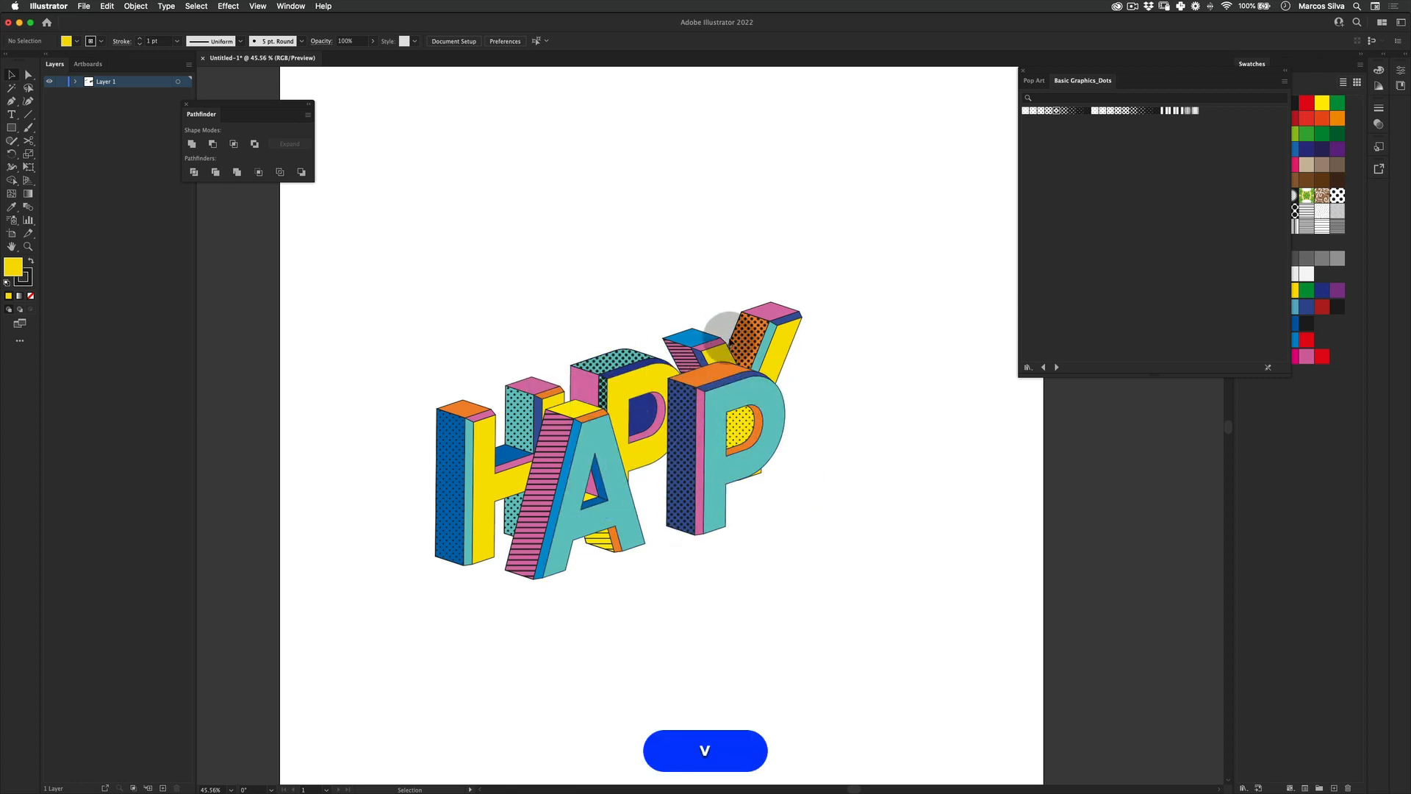
pyautogui.moveTo(767, 339); pyautogui.dragTo(781, 339)
pyautogui.press('super+z')
# Step: Isolate the rear P and Y group, group the Y's pieces together and move the Y slightly up and right before leaving isolation
pyautogui.doubleClick(770, 341)
pyautogui.press('super+z')
pyautogui.moveTo(806, 274); pyautogui.dragTo(724, 494)
pyautogui.moveTo(719, 413); pyautogui.dragTo(725, 409)
pyautogui.press('super+z')
pyautogui.moveTo(834, 232); pyautogui.dragTo(693, 513)
pyautogui.press('super+g')
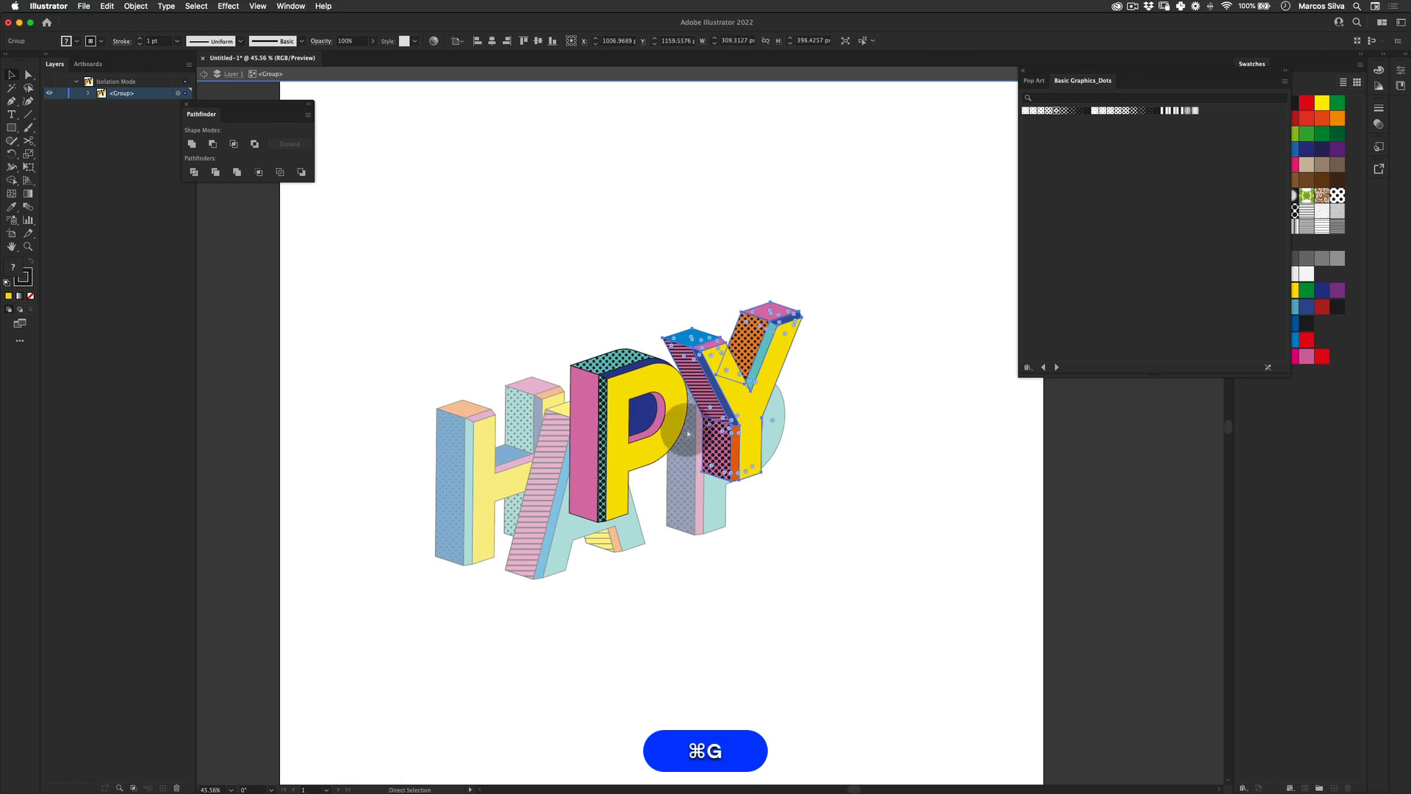
pyautogui.moveTo(730, 417); pyautogui.dragTo(737, 413)
pyautogui.press('v')
pyautogui.doubleClick(848, 332)
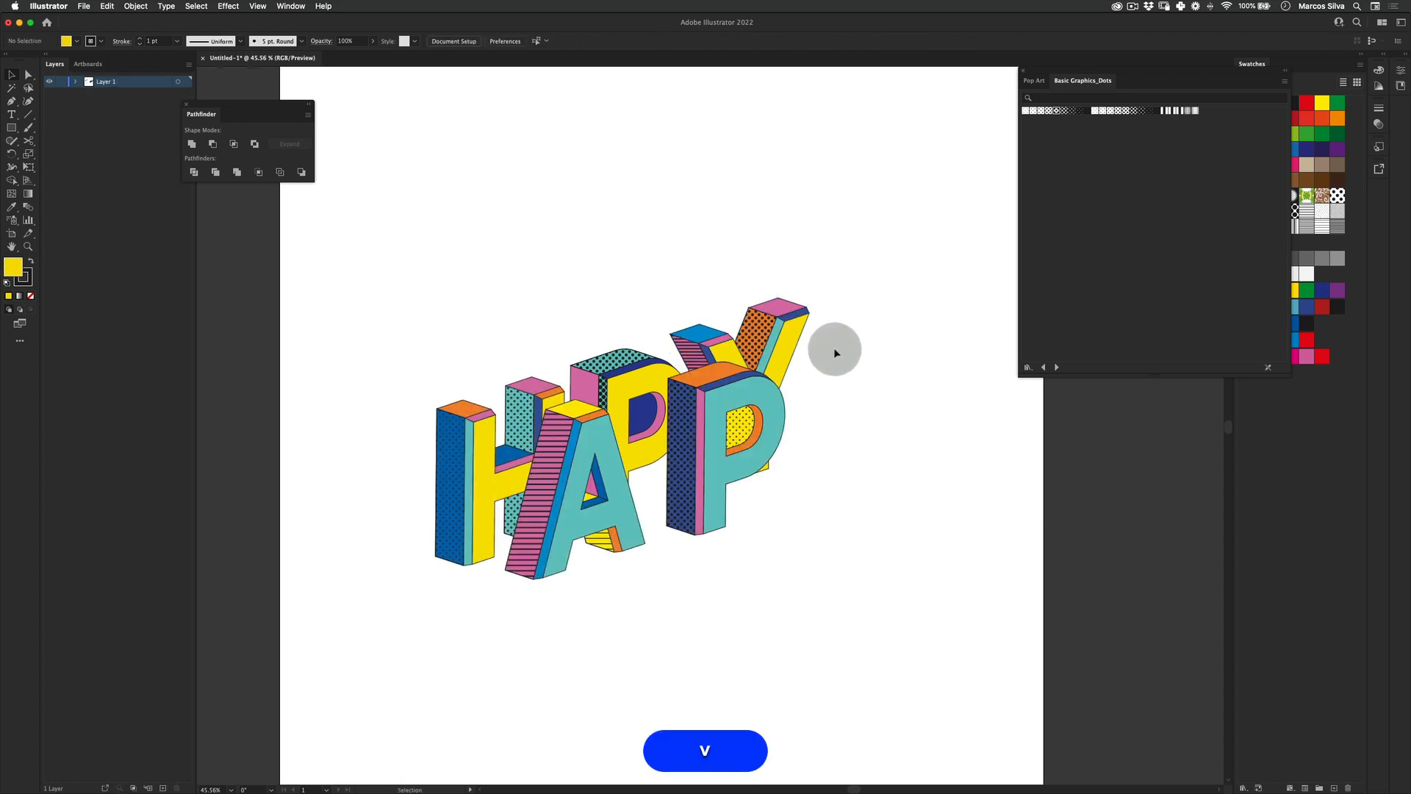
# Step: Move all the HAPPY letters together about 50 px right and 7 px up, then deselect them
pyautogui.press('v')
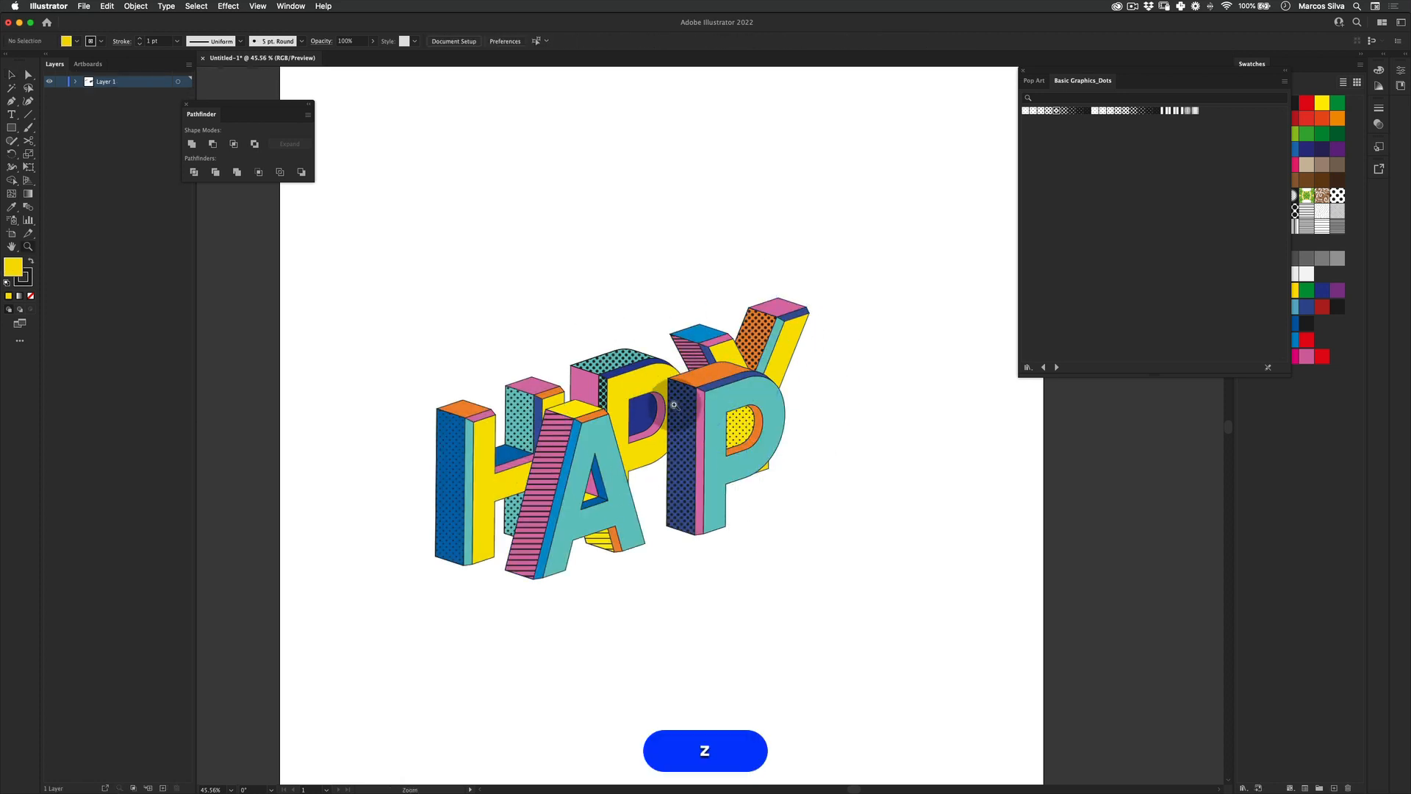
pyautogui.moveTo(542, 332); pyautogui.dragTo(841, 548)
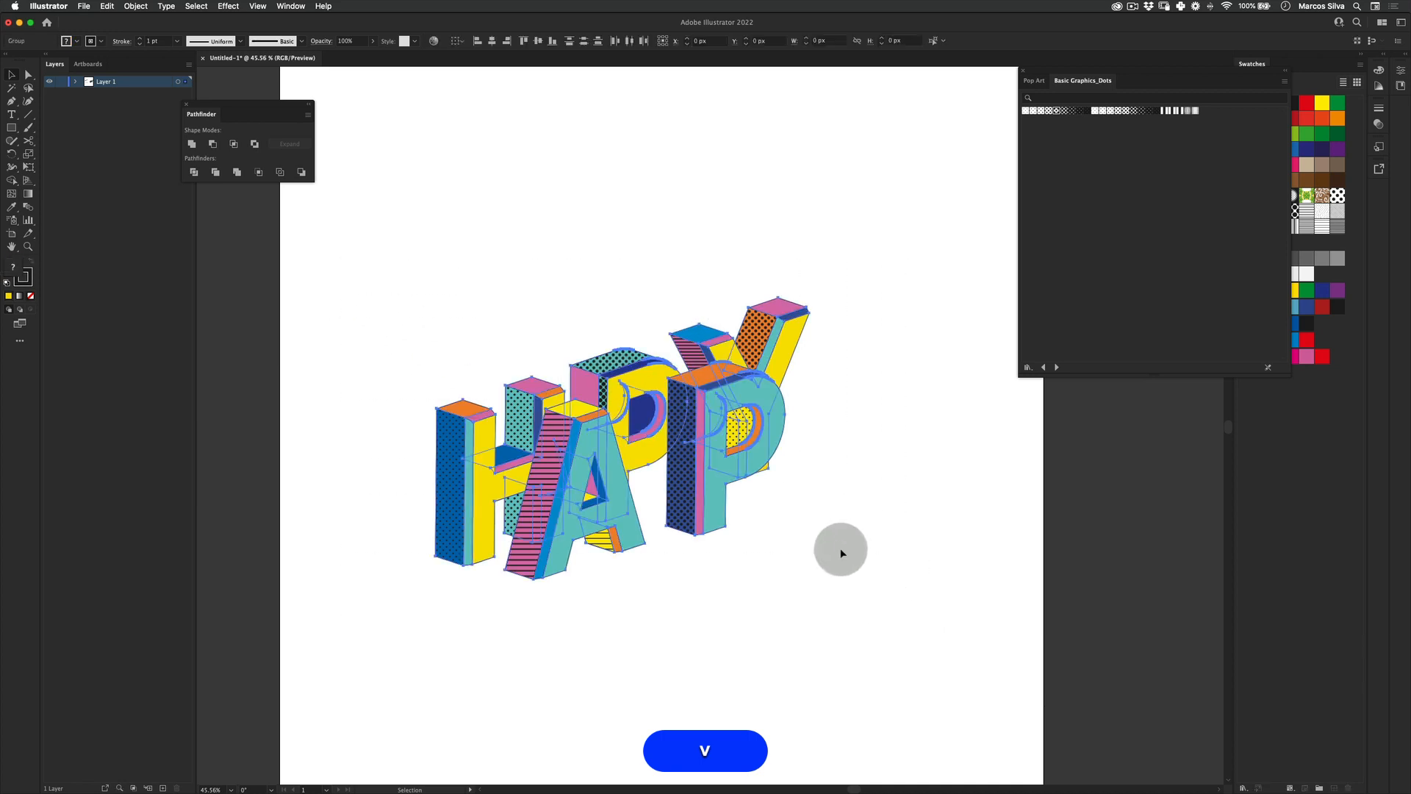
pyautogui.press('z')
pyautogui.press('v')
pyautogui.moveTo(732, 371); pyautogui.dragTo(734, 405)
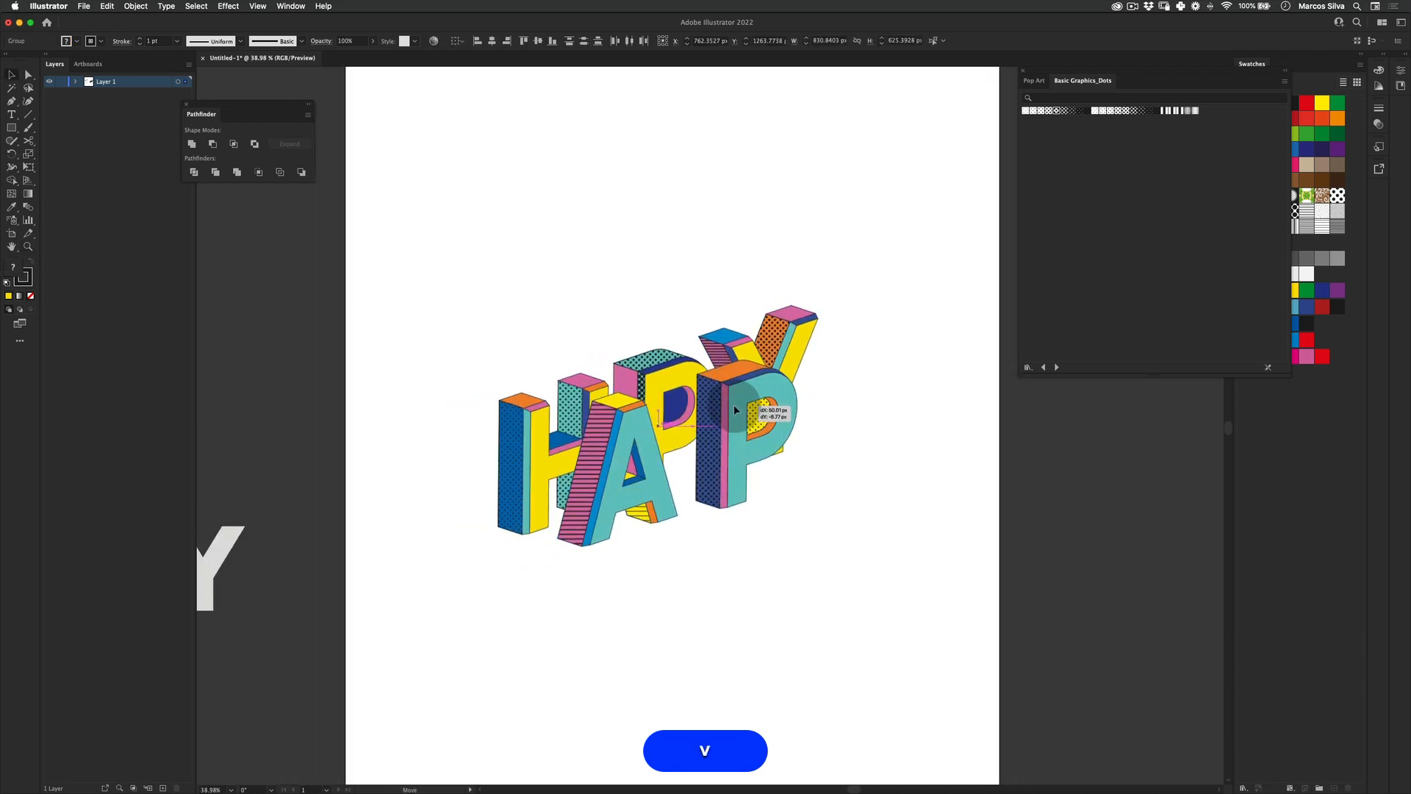
pyautogui.click(723, 282)
# Step: Select all the coloured HAPPY letters and group them into a single object
pyautogui.moveTo(845, 213); pyautogui.dragTo(425, 741)
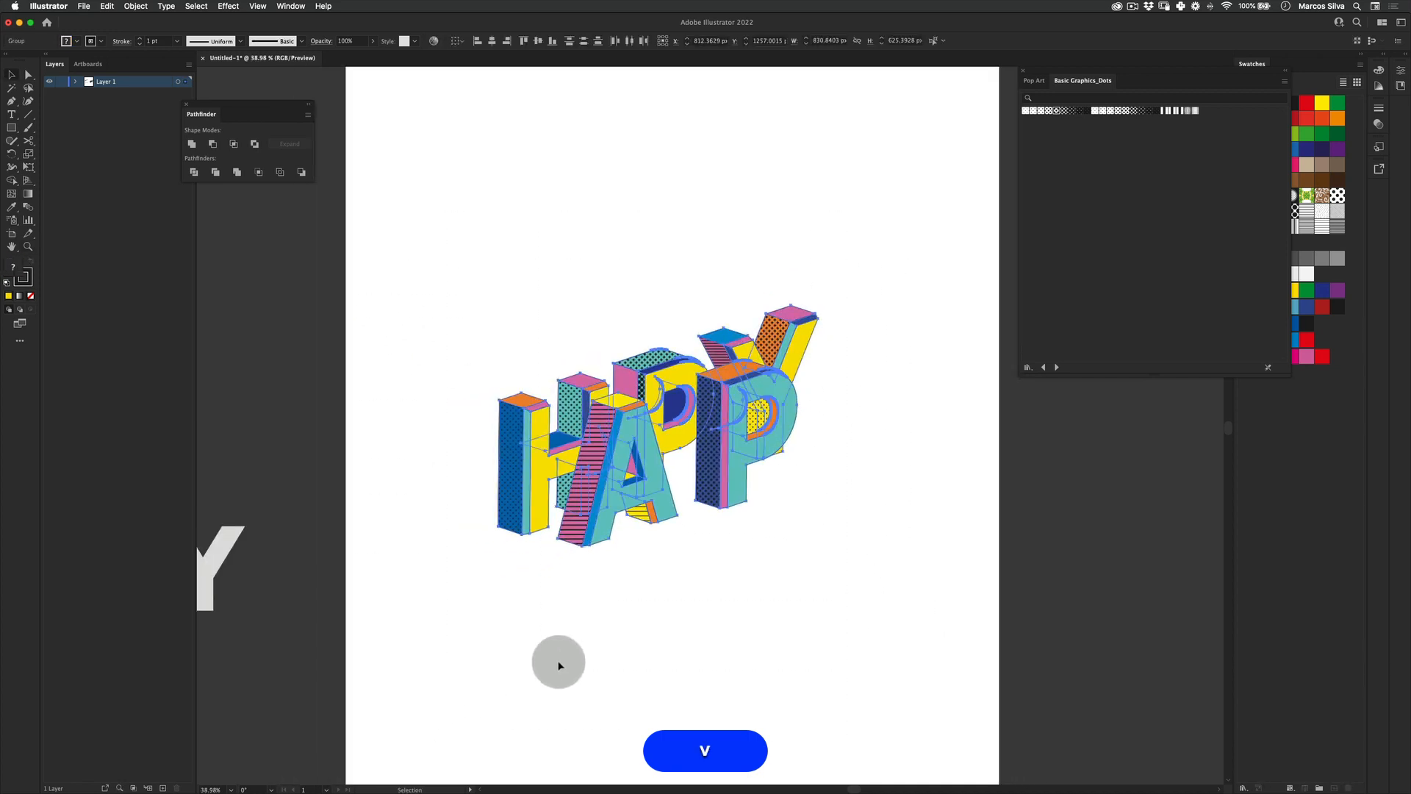
pyautogui.press('super+v')
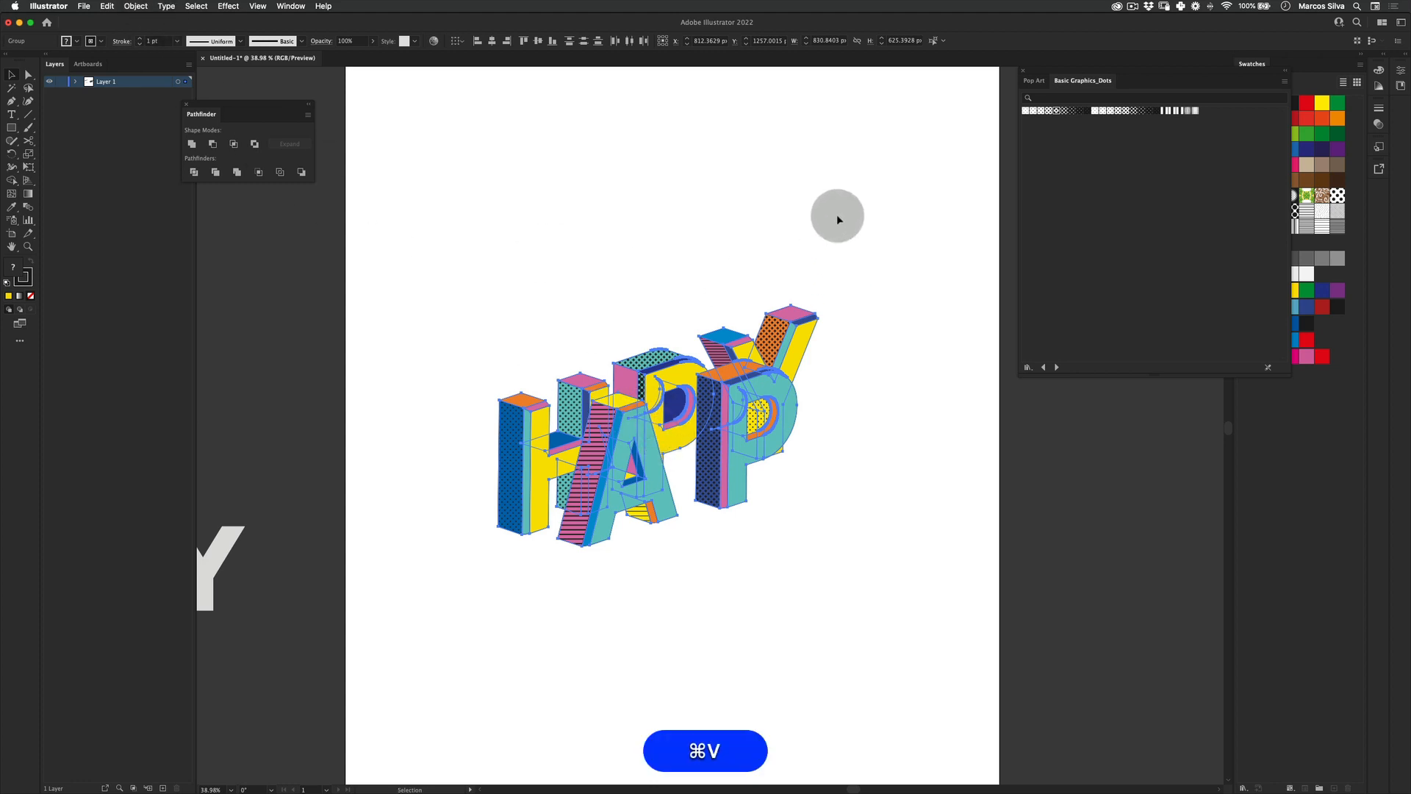
pyautogui.click(111, 6)
pyautogui.moveTo(136, 6)
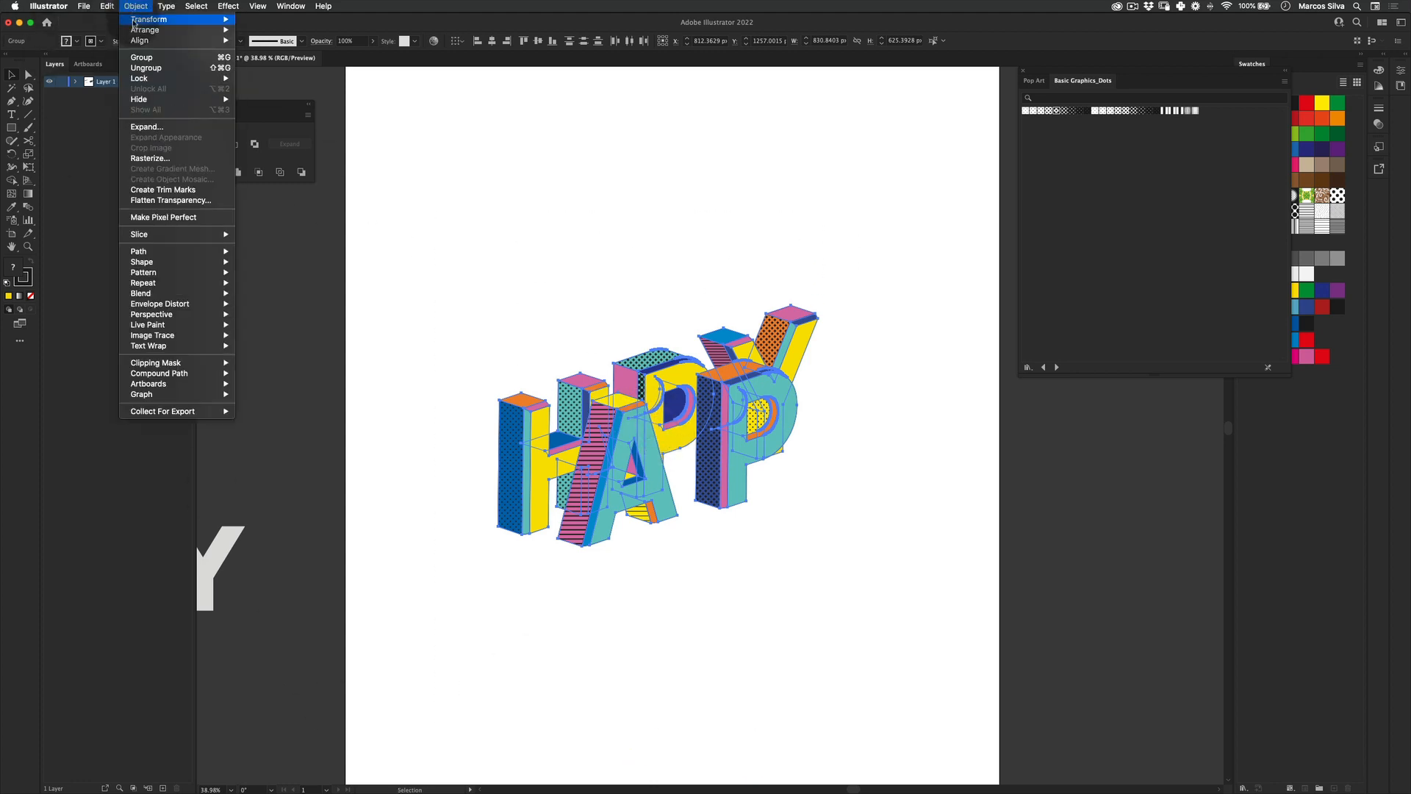
pyautogui.click(151, 68)
pyautogui.press('v')
pyautogui.click(740, 600)
pyautogui.click(693, 442)
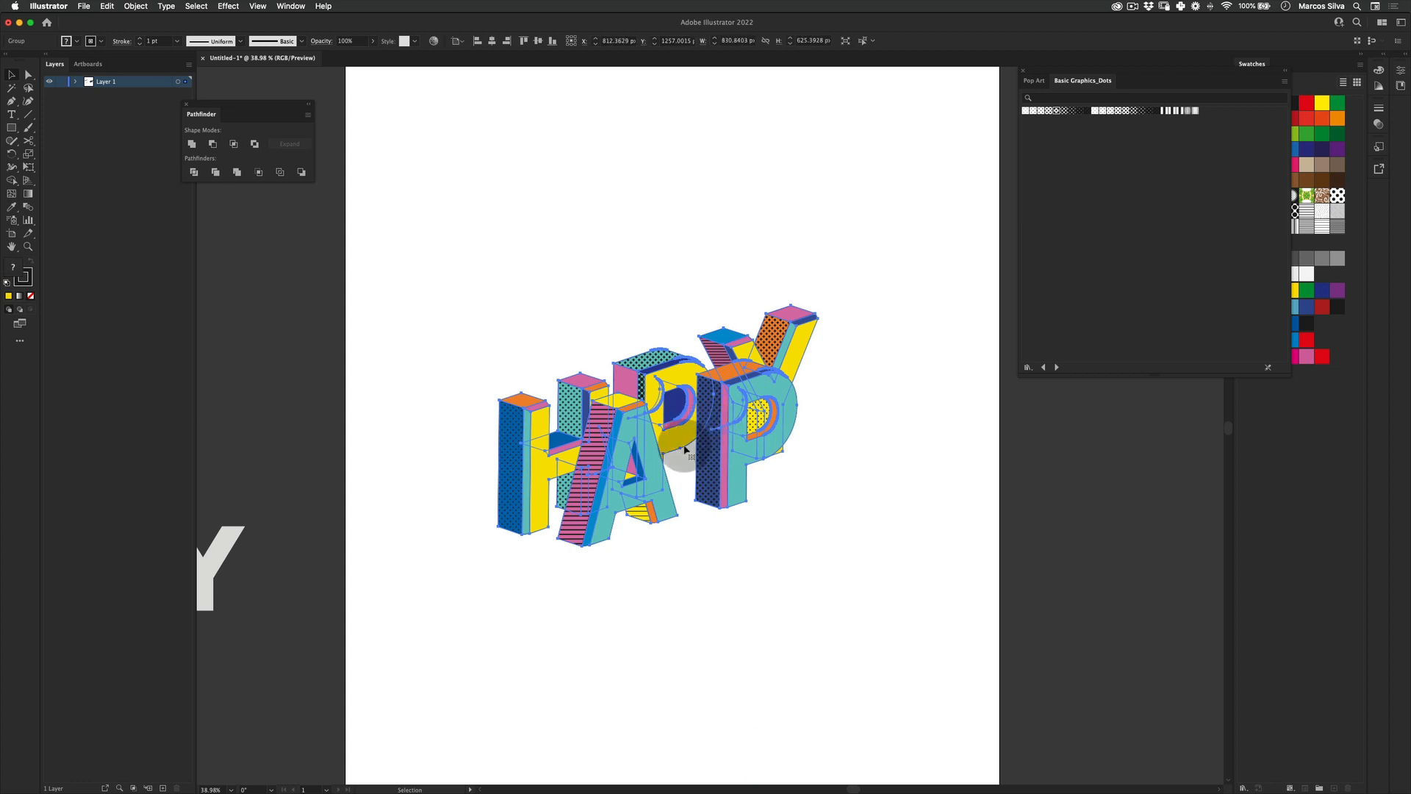
# Step: Cut the grouped HAPPY word and paste it back in place
pyautogui.click(110, 5)
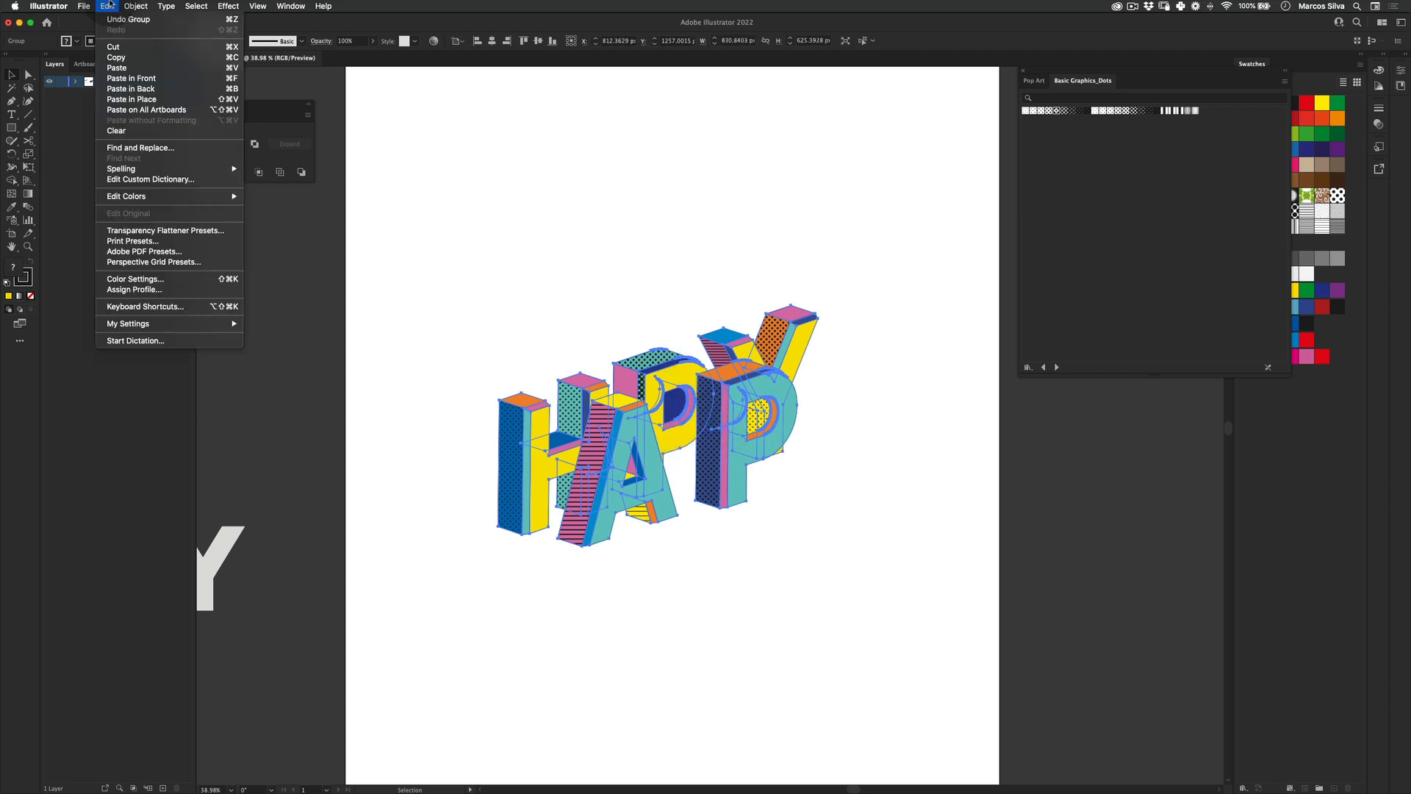
pyautogui.click(114, 47)
pyautogui.click(107, 6)
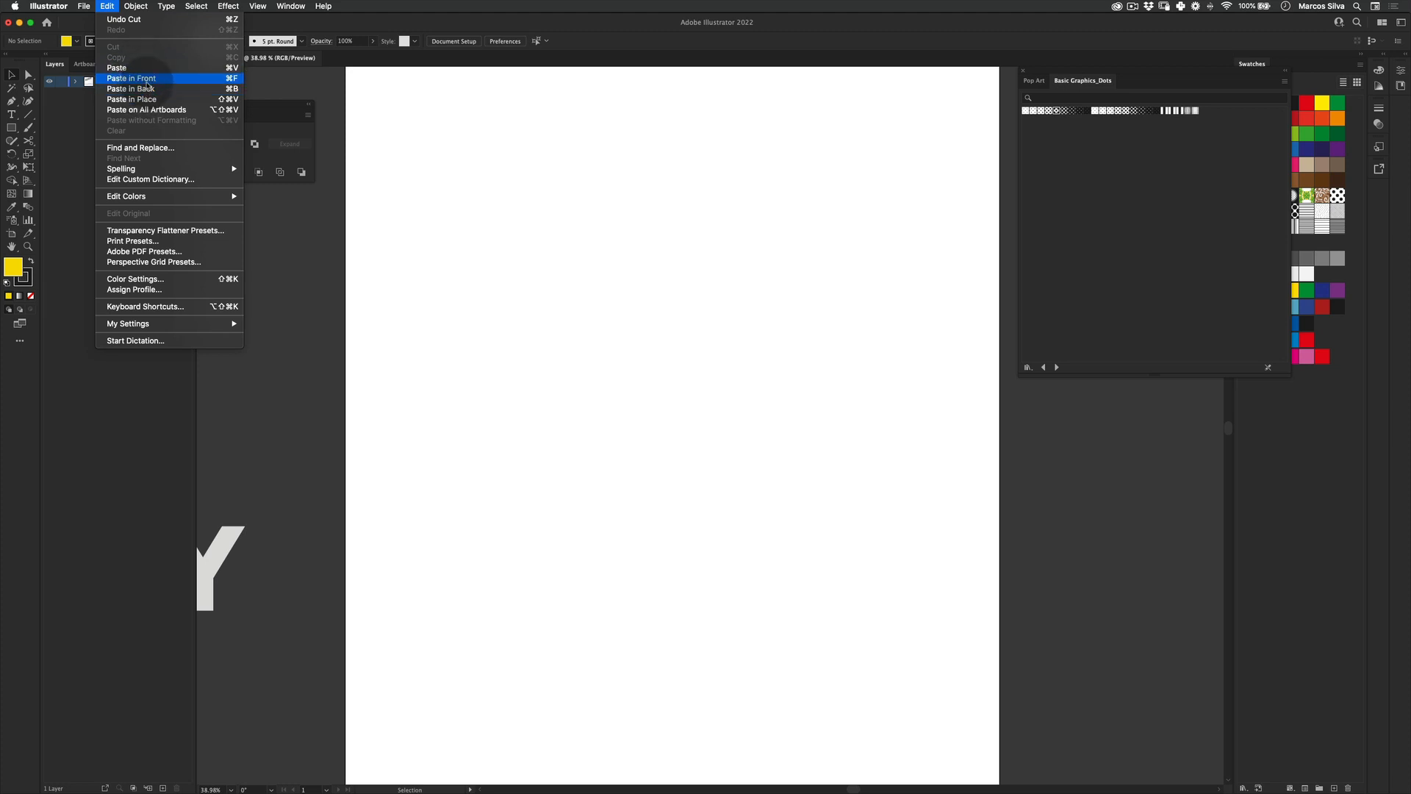
pyautogui.click(147, 79)
# Step: Paste a second copy of the HAPPY word in place and move it about 426 px up
pyautogui.click(108, 6)
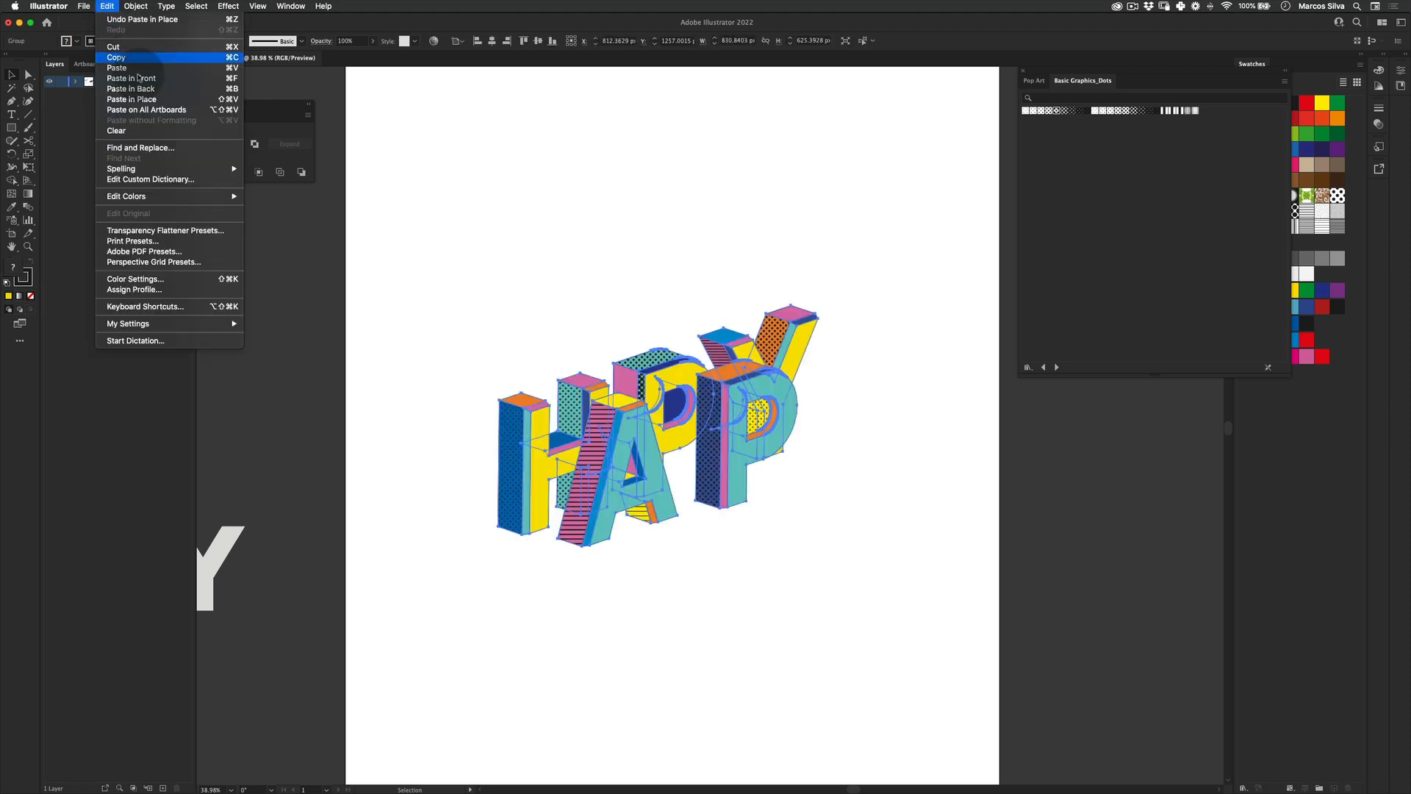
pyautogui.moveTo(131, 5)
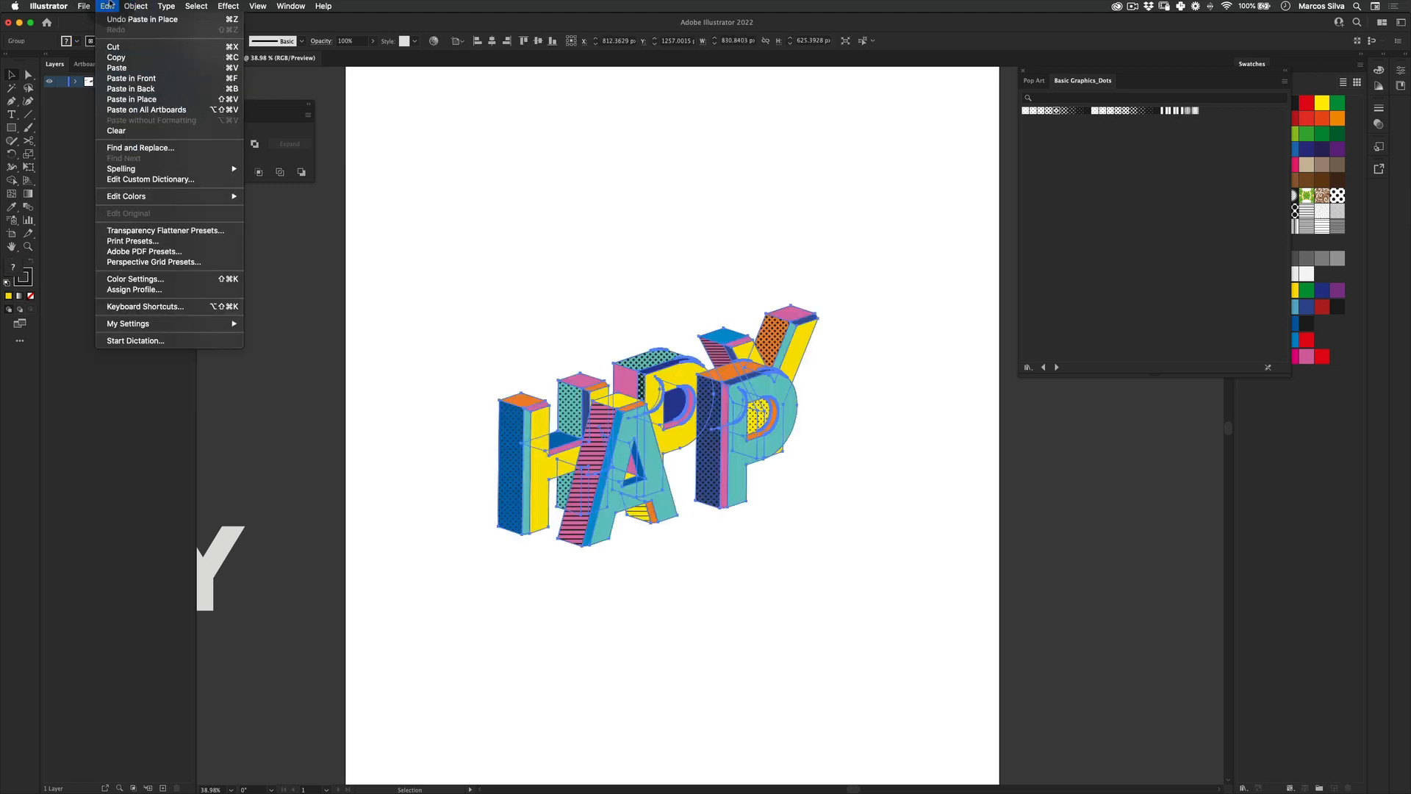
pyautogui.press('super+shift+v')
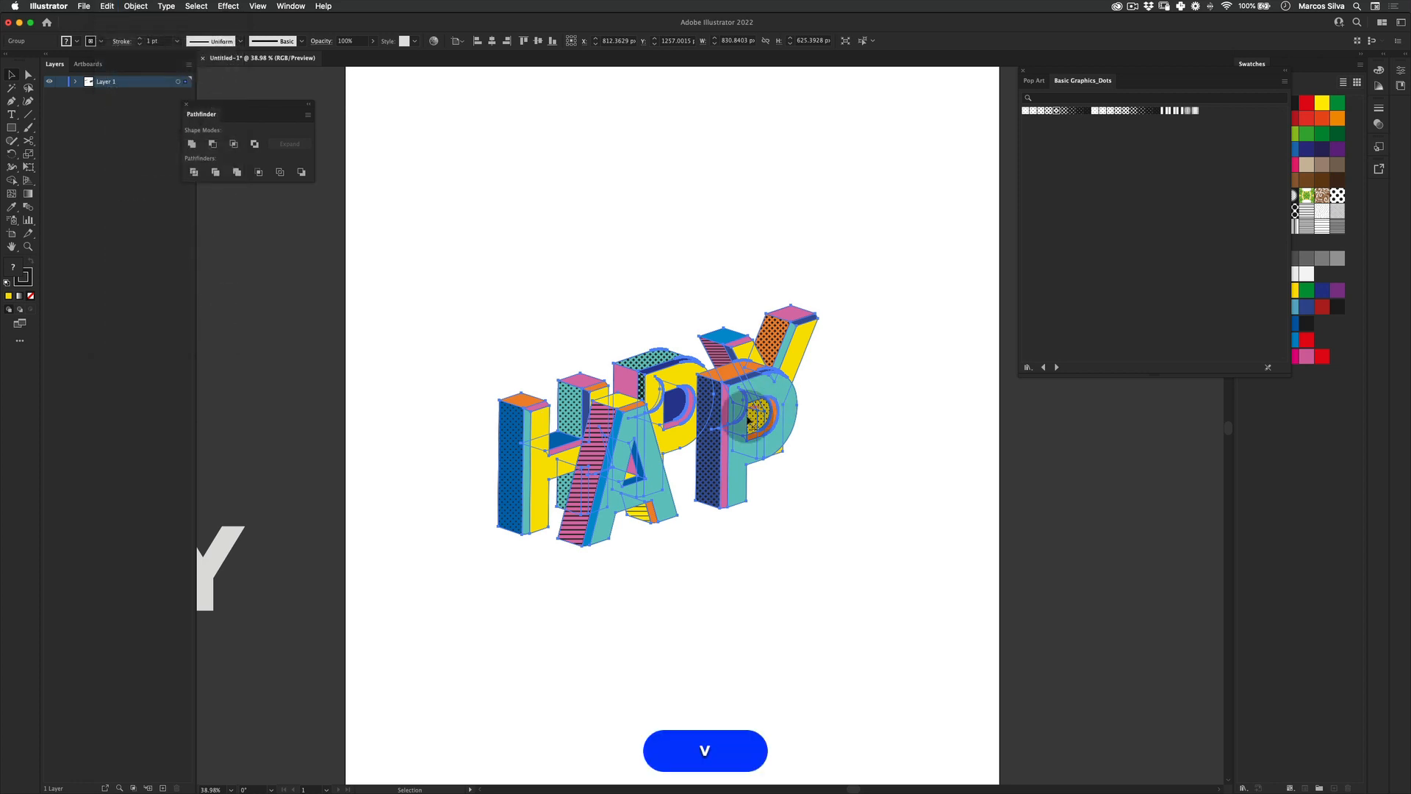
pyautogui.moveTo(754, 384); pyautogui.dragTo(744, 271)
pyautogui.press('super+0')
# Step: Move both HAPPY words toward the artboard's centre and scale them proportionally to about 1280 × 1620 px, then deselect them
pyautogui.press('v')
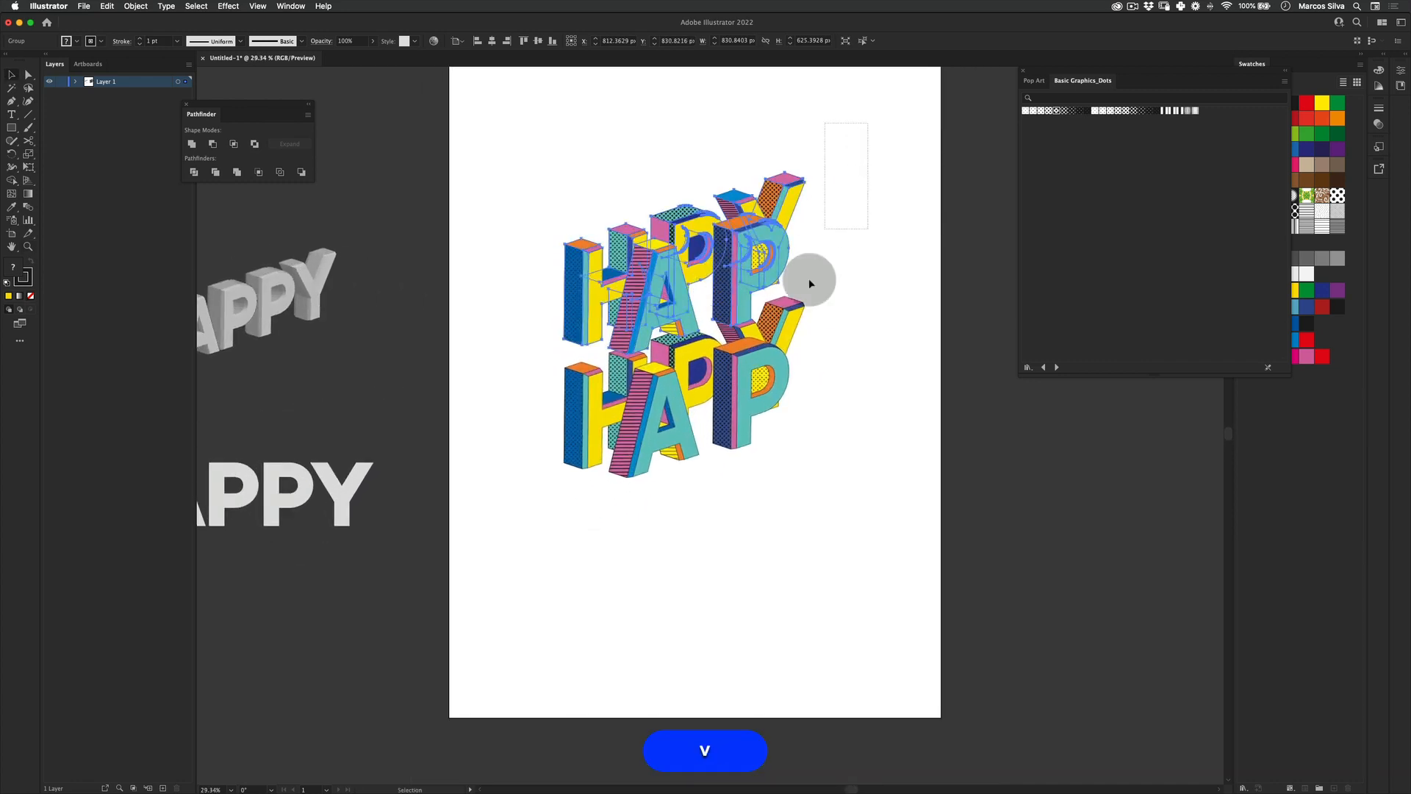
pyautogui.keyDown('shift'); pyautogui.click(753, 382); pyautogui.keyUp('shift')
pyautogui.moveTo(752, 383); pyautogui.dragTo(764, 426)
pyautogui.press('e')
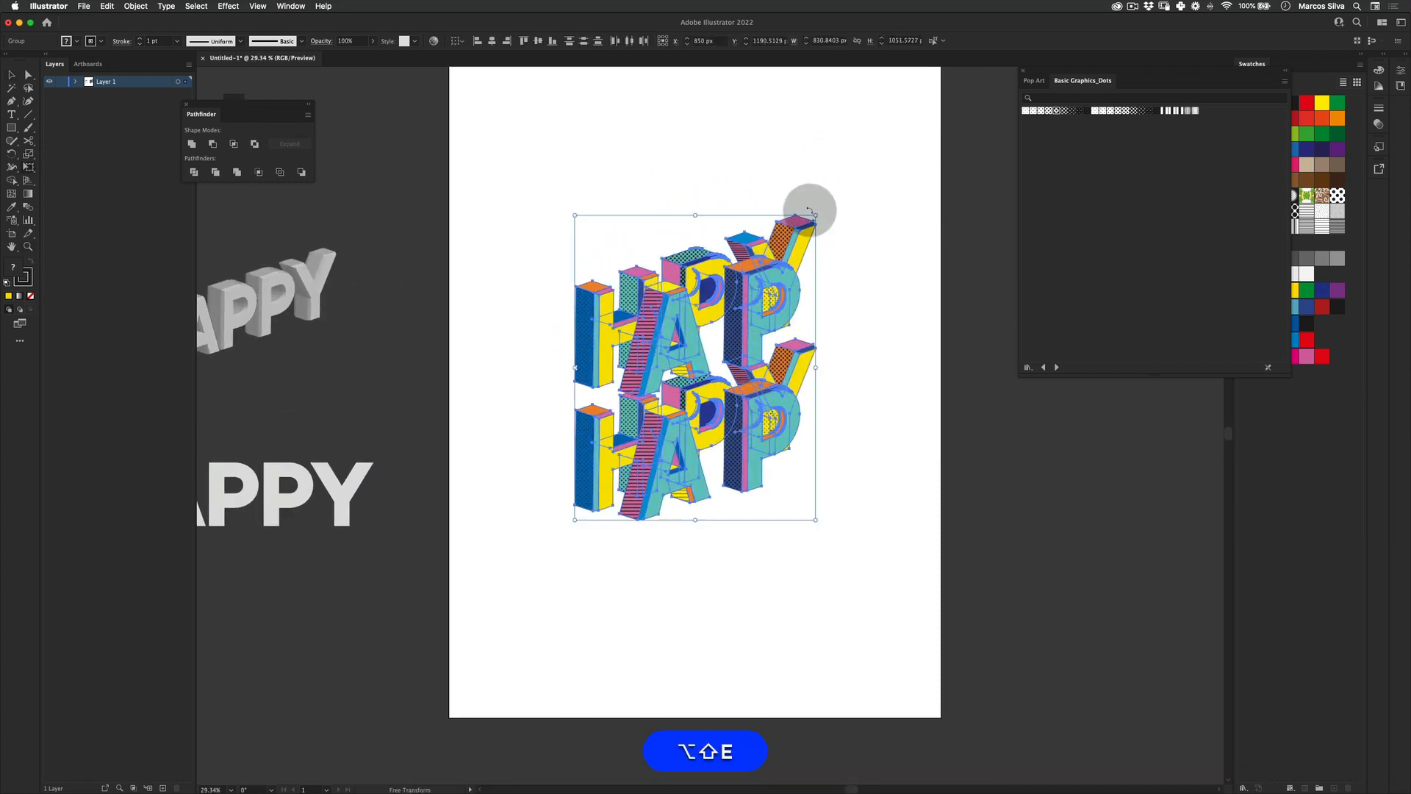
pyautogui.moveTo(817, 214); pyautogui.dragTo(902, 189)
pyautogui.press('shift+super+a')
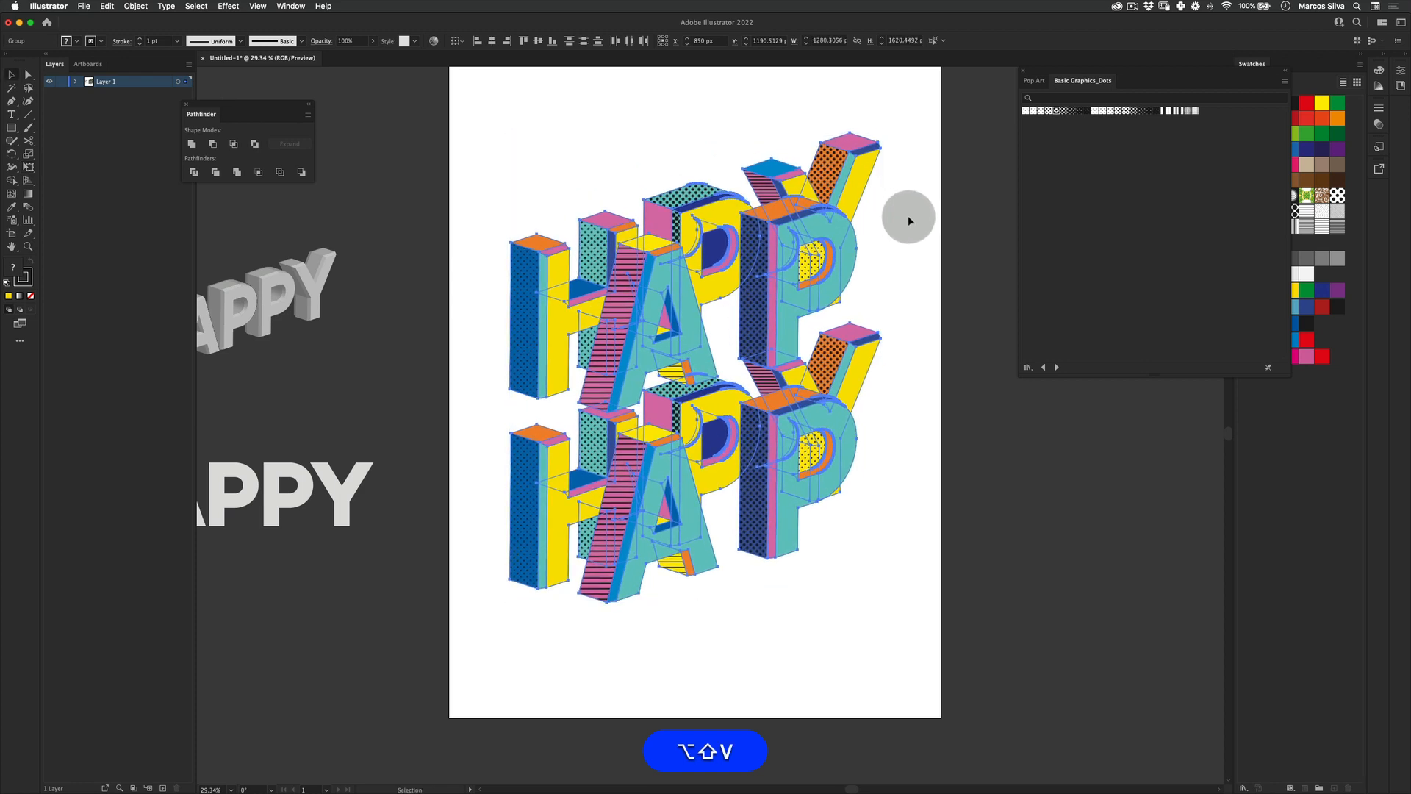
# Step: Create a new layer and place it beneath the lettering layer
pyautogui.press('z')
pyautogui.moveTo(804, 265); pyautogui.dragTo(744, 285)
pyautogui.press('v')
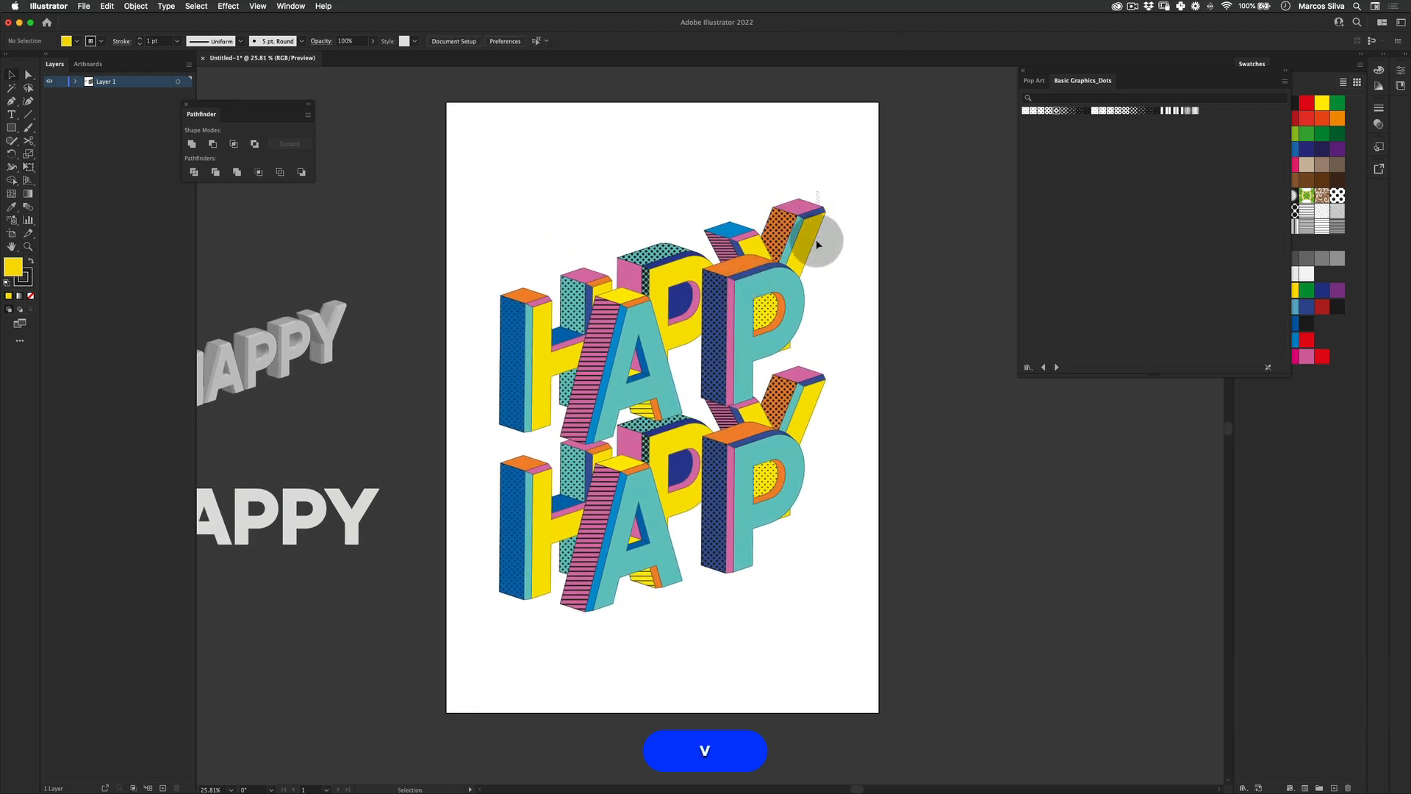
pyautogui.moveTo(818, 241); pyautogui.dragTo(559, 691)
pyautogui.click(228, 292)
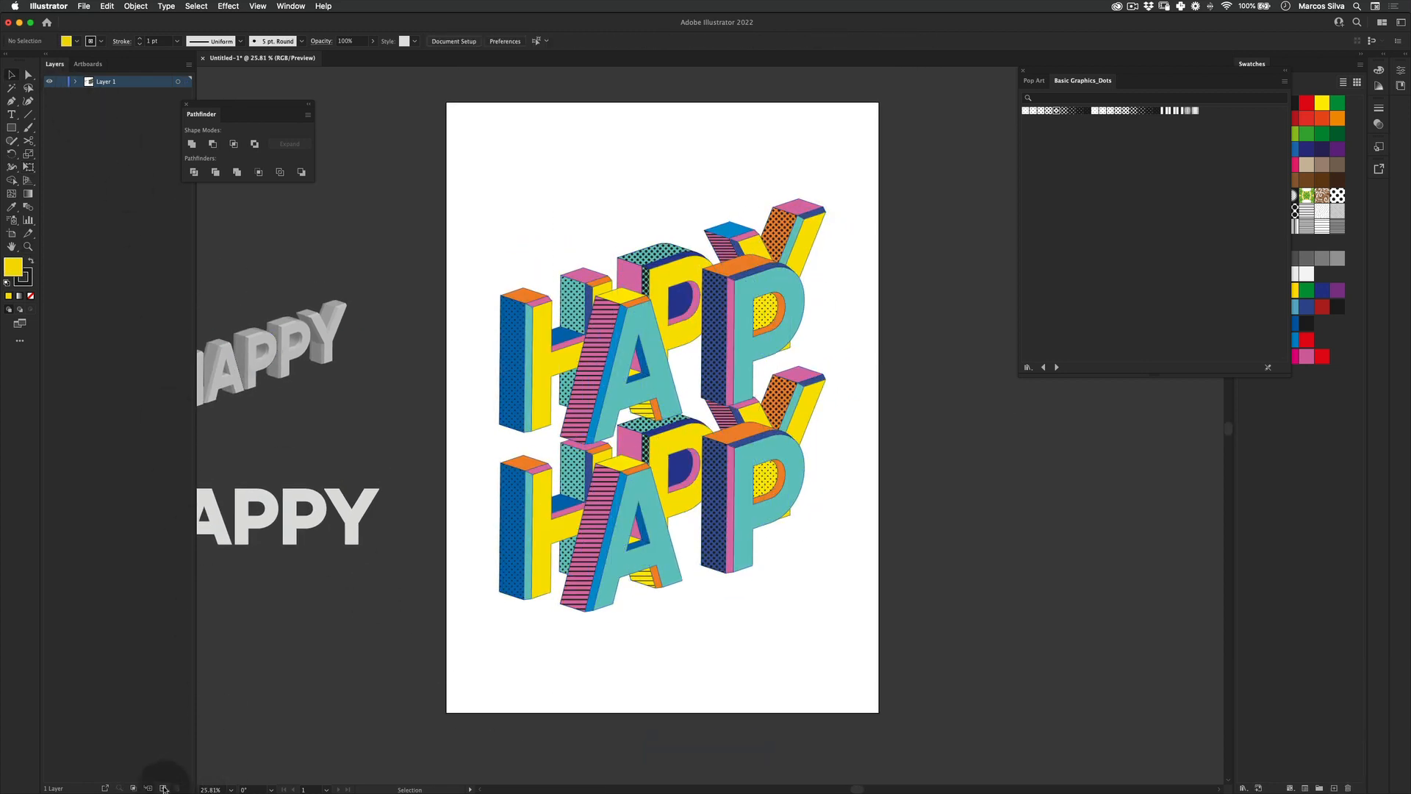
pyautogui.moveTo(99, 82); pyautogui.dragTo(107, 111)
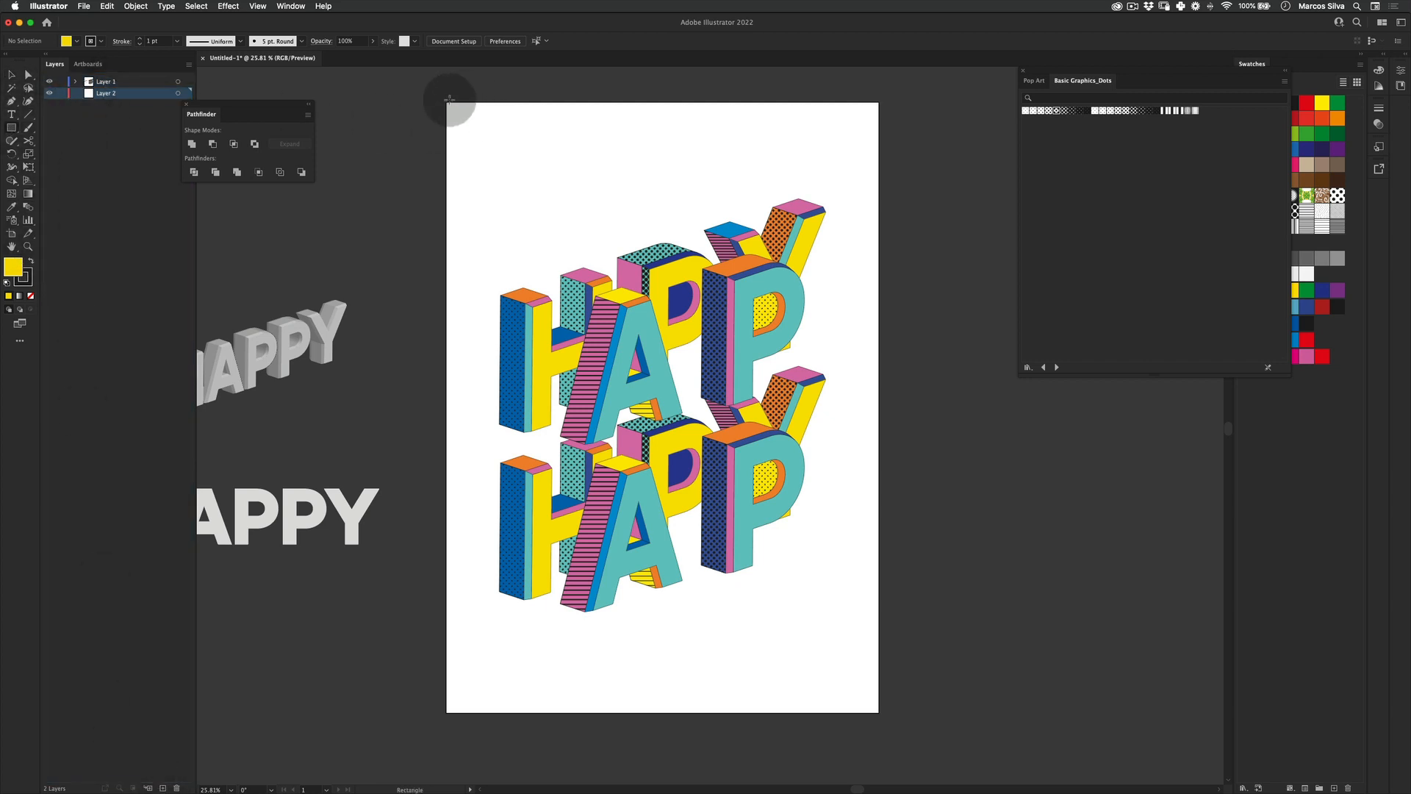
# Step: Draw a 1700 × 2400 px rectangle covering the artboard on the lower layer and fill it with colour 212121
pyautogui.moveTo(446, 101); pyautogui.dragTo(880, 713)
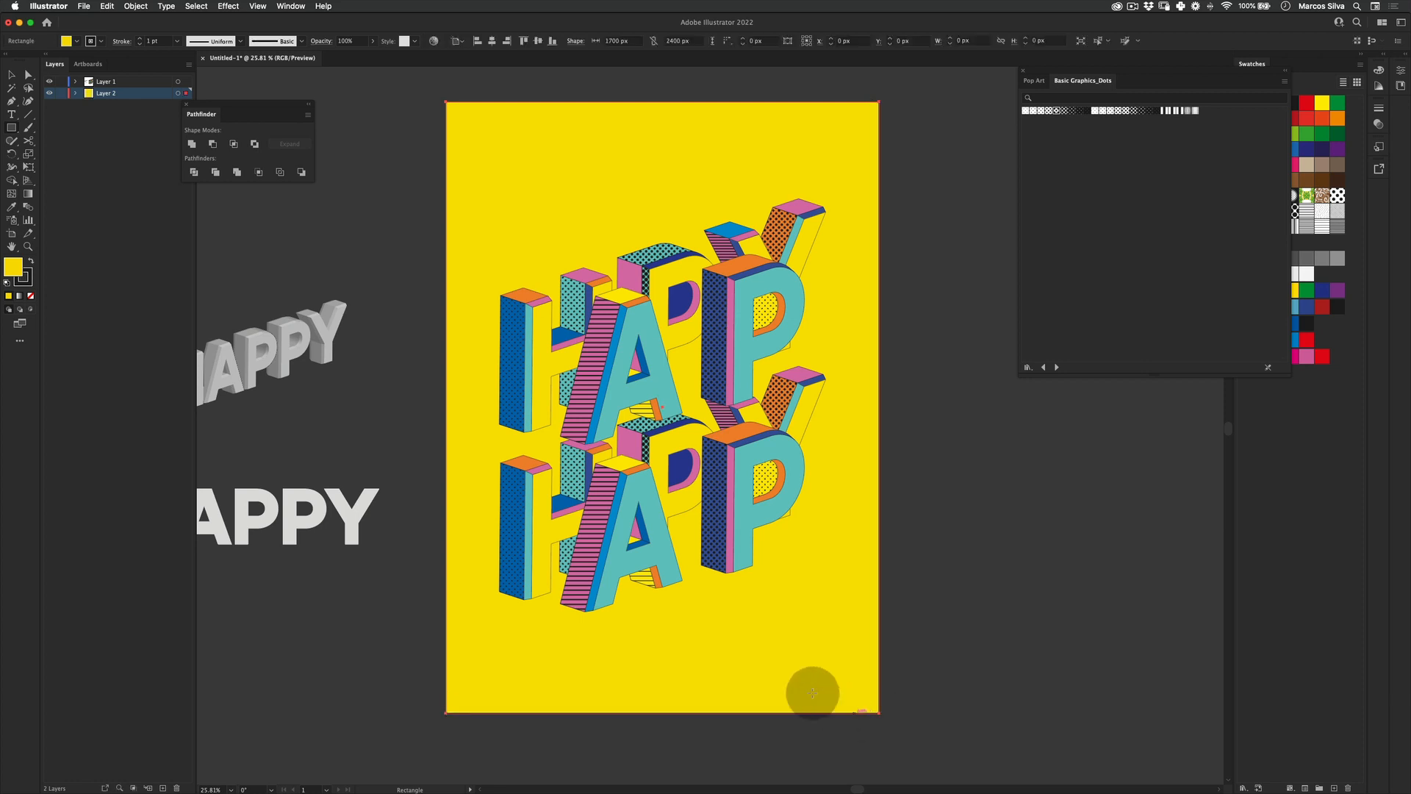
pyautogui.doubleClick(12, 267)
pyautogui.write('212121')
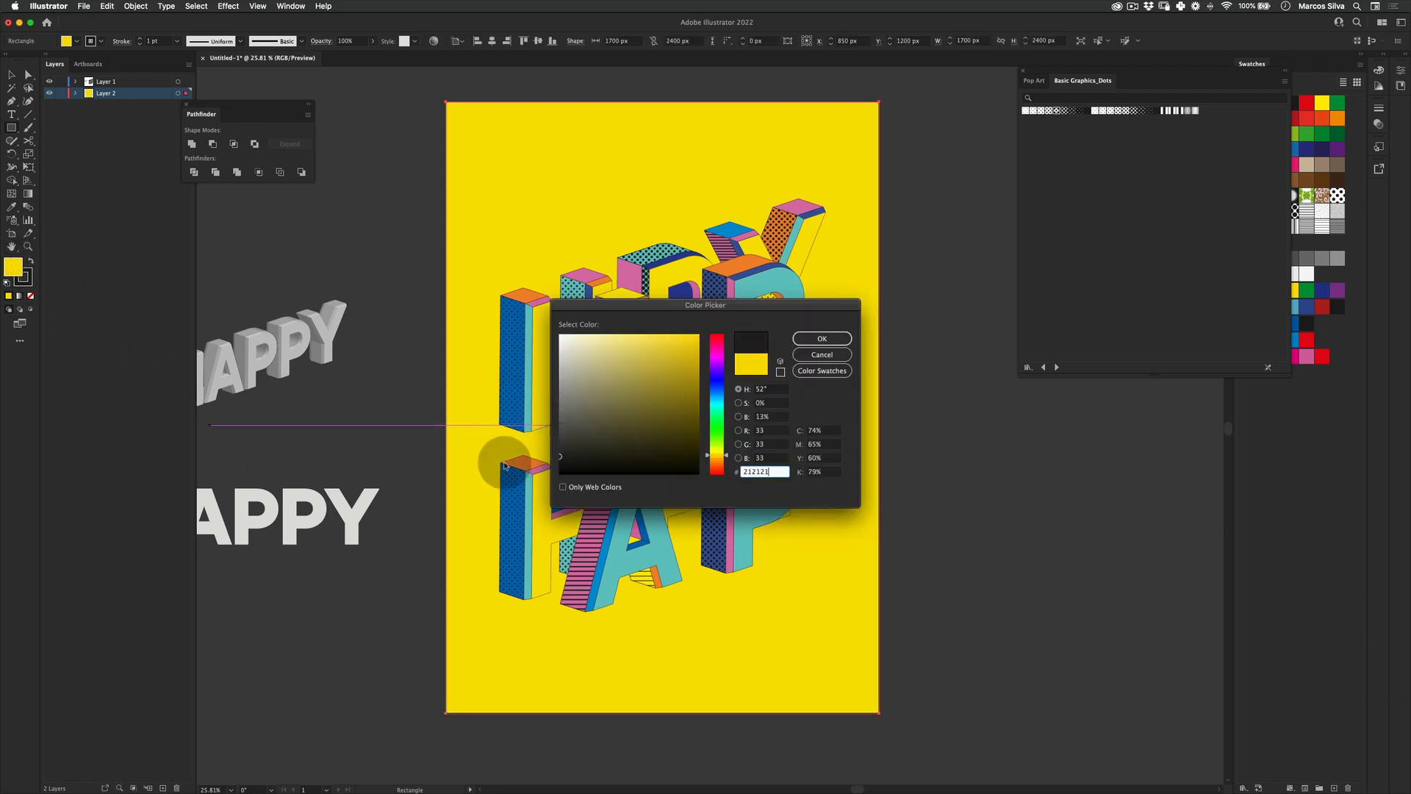
pyautogui.click(821, 339)
pyautogui.press('v')
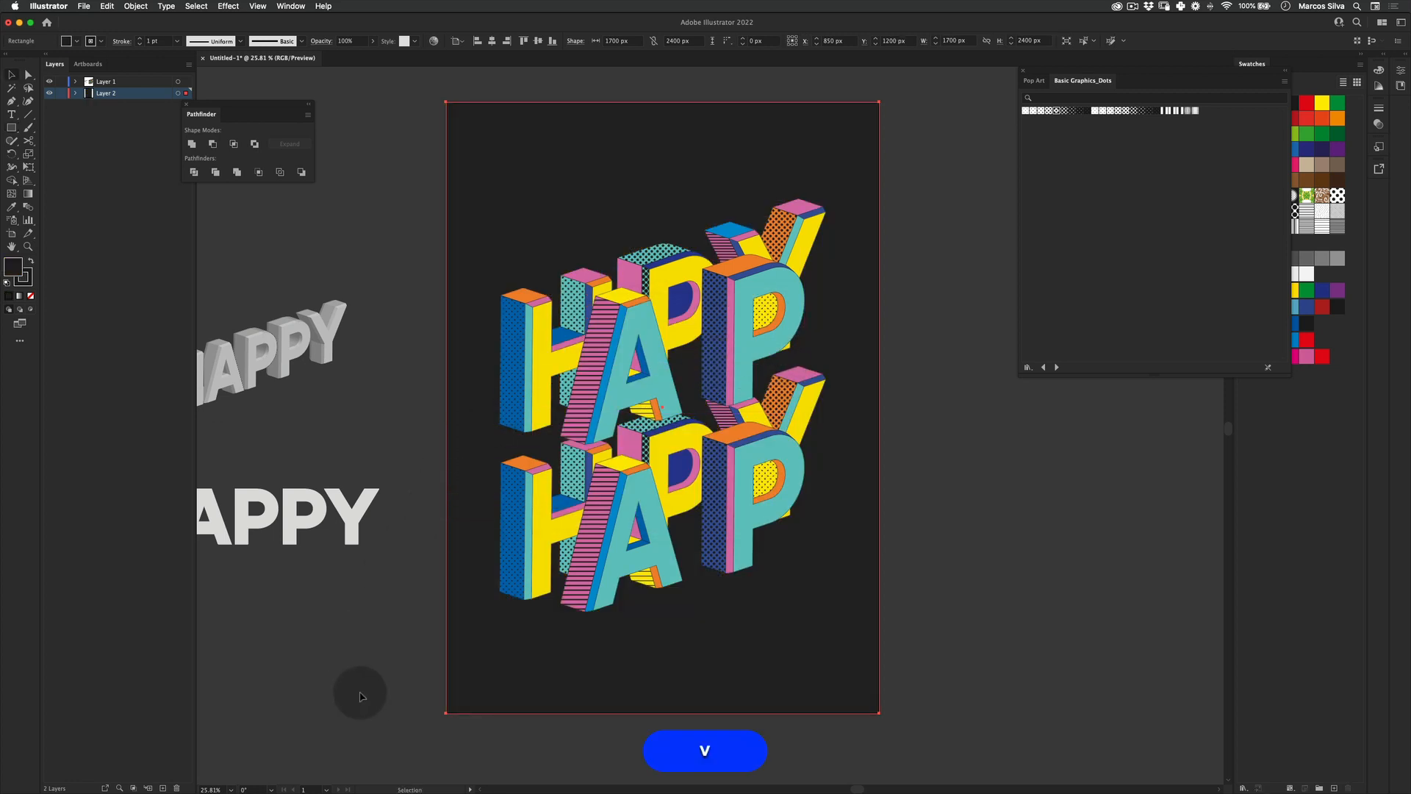
# Step: Deselect the dark background rectangle and lock its layer
pyautogui.click(379, 479)
pyautogui.click(60, 94)
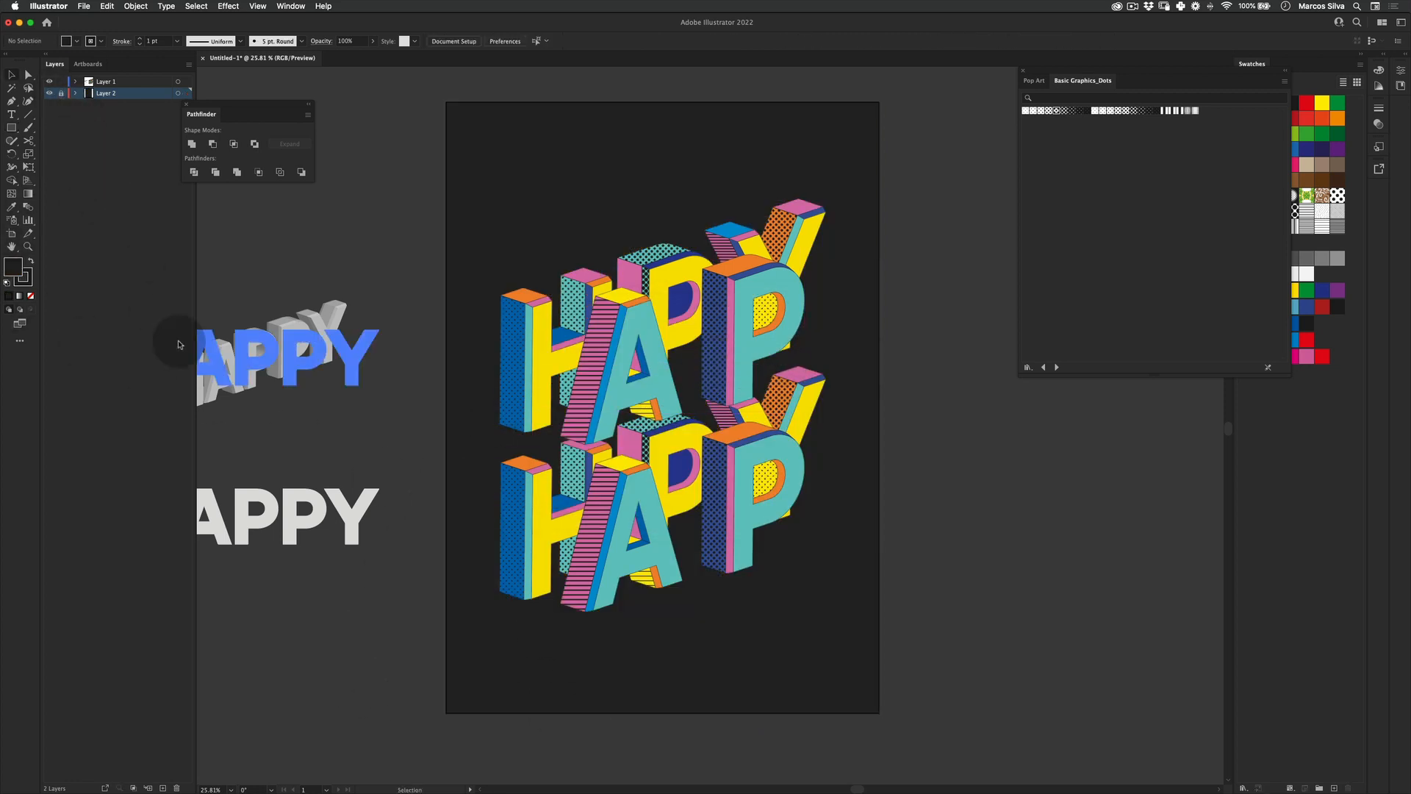
pyautogui.press('v')
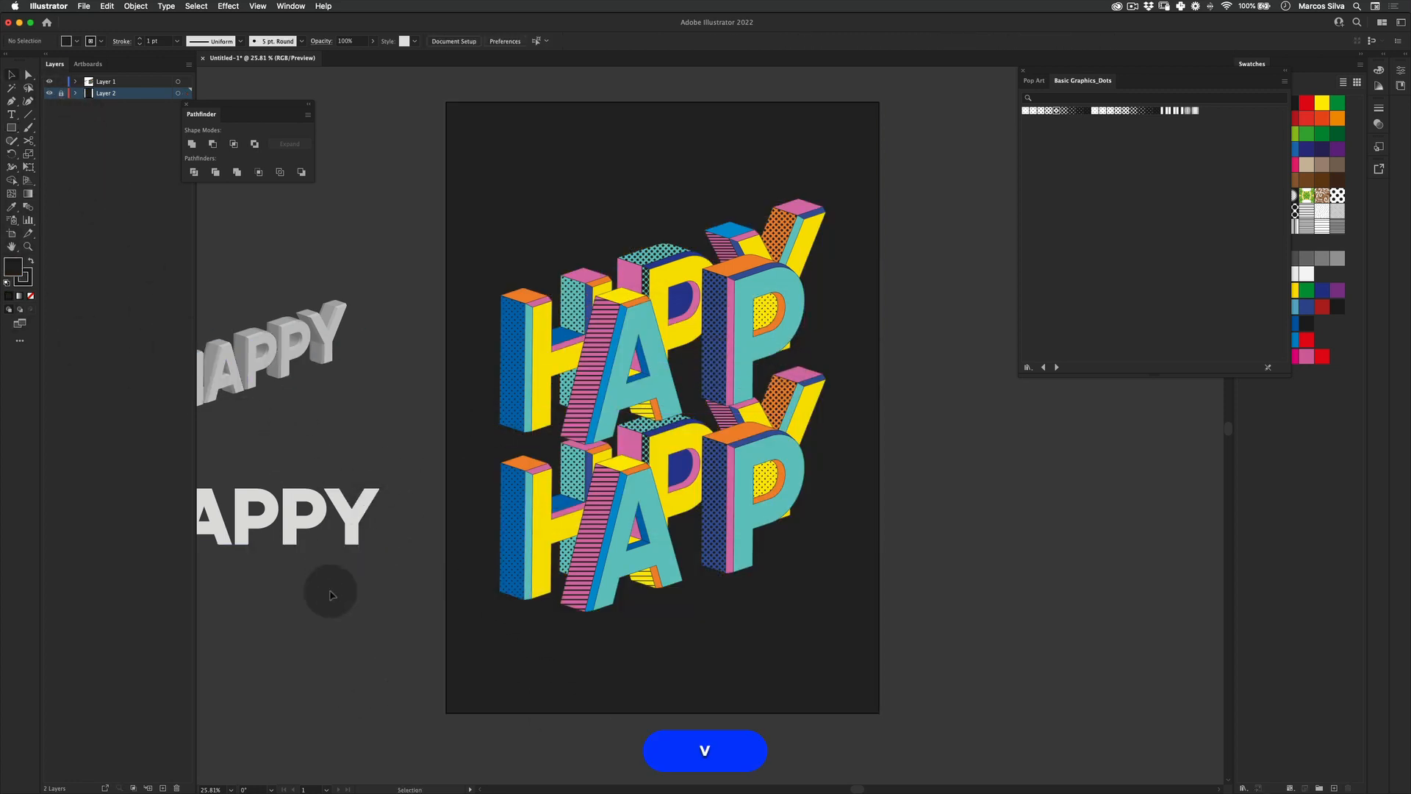
# Step: Select both HAPPY words, scale them down very slightly and nudge them up on the dark background, then deselect them
pyautogui.moveTo(524, 649); pyautogui.dragTo(807, 151)
pyautogui.press('e')
pyautogui.moveTo(827, 198); pyautogui.dragTo(826, 198)
pyautogui.moveTo(786, 285); pyautogui.dragTo(785, 278)
pyautogui.press('v')
pyautogui.click(920, 198)
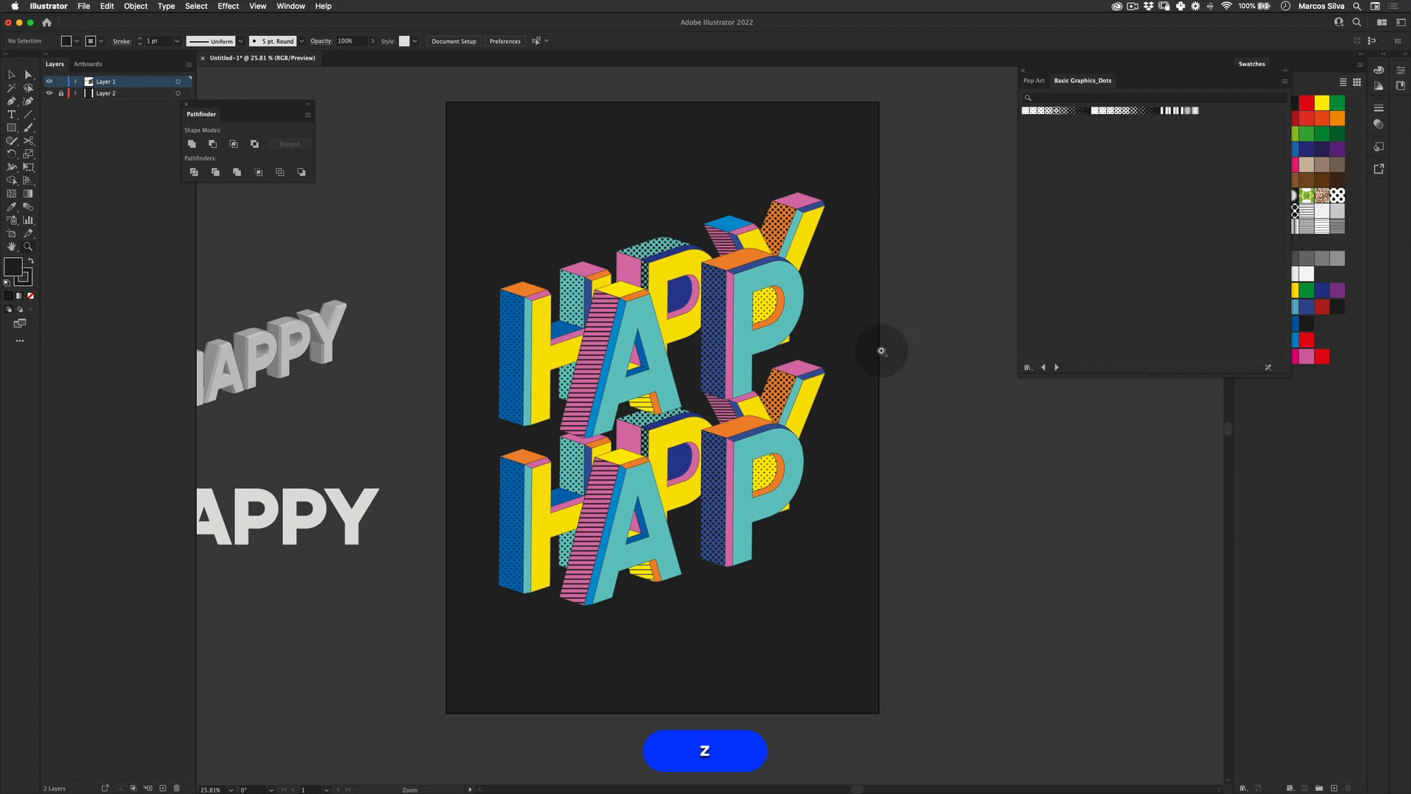
pyautogui.moveTo(794, 366); pyautogui.dragTo(901, 317)
pyautogui.press('l')
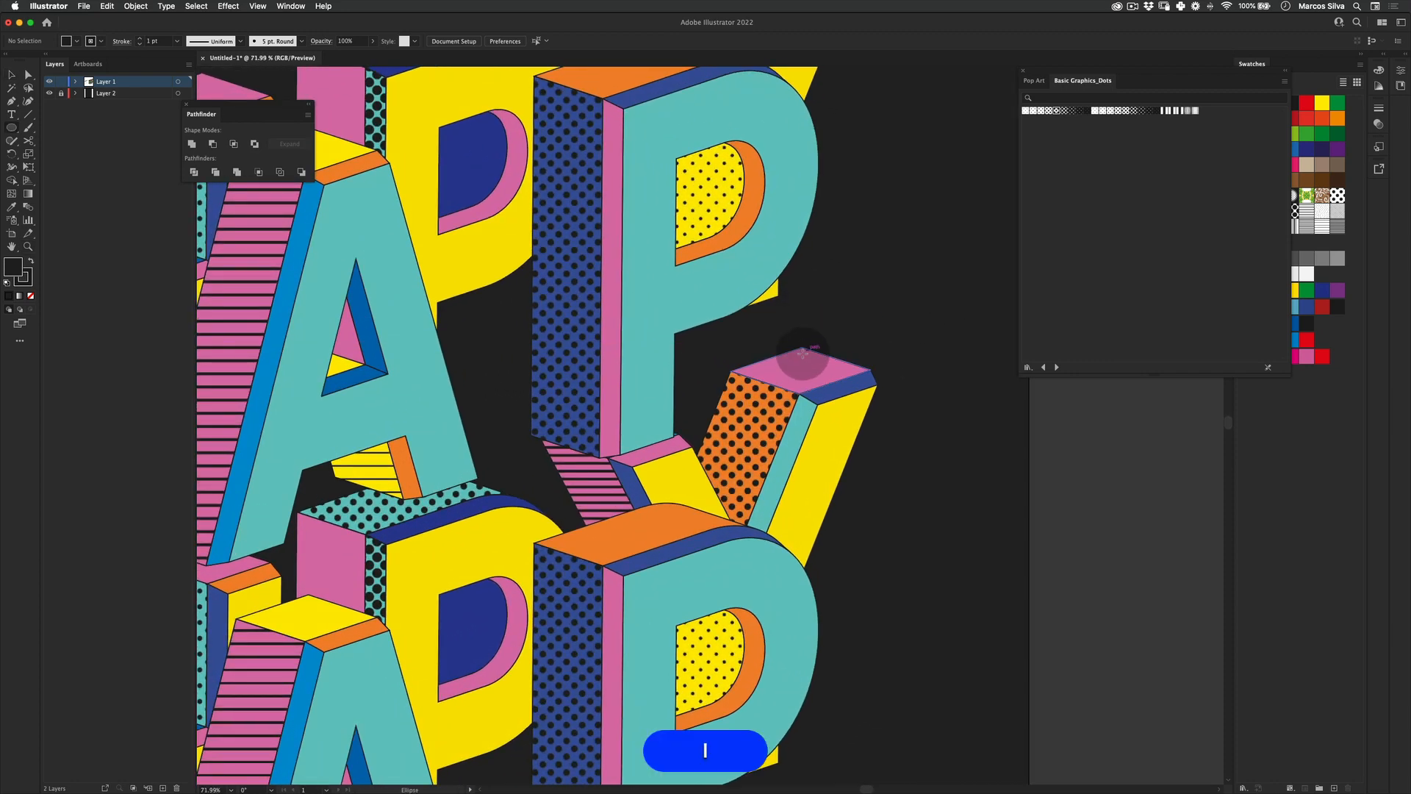
pyautogui.moveTo(804, 354); pyautogui.dragTo(832, 339)
pyautogui.press('super+z')
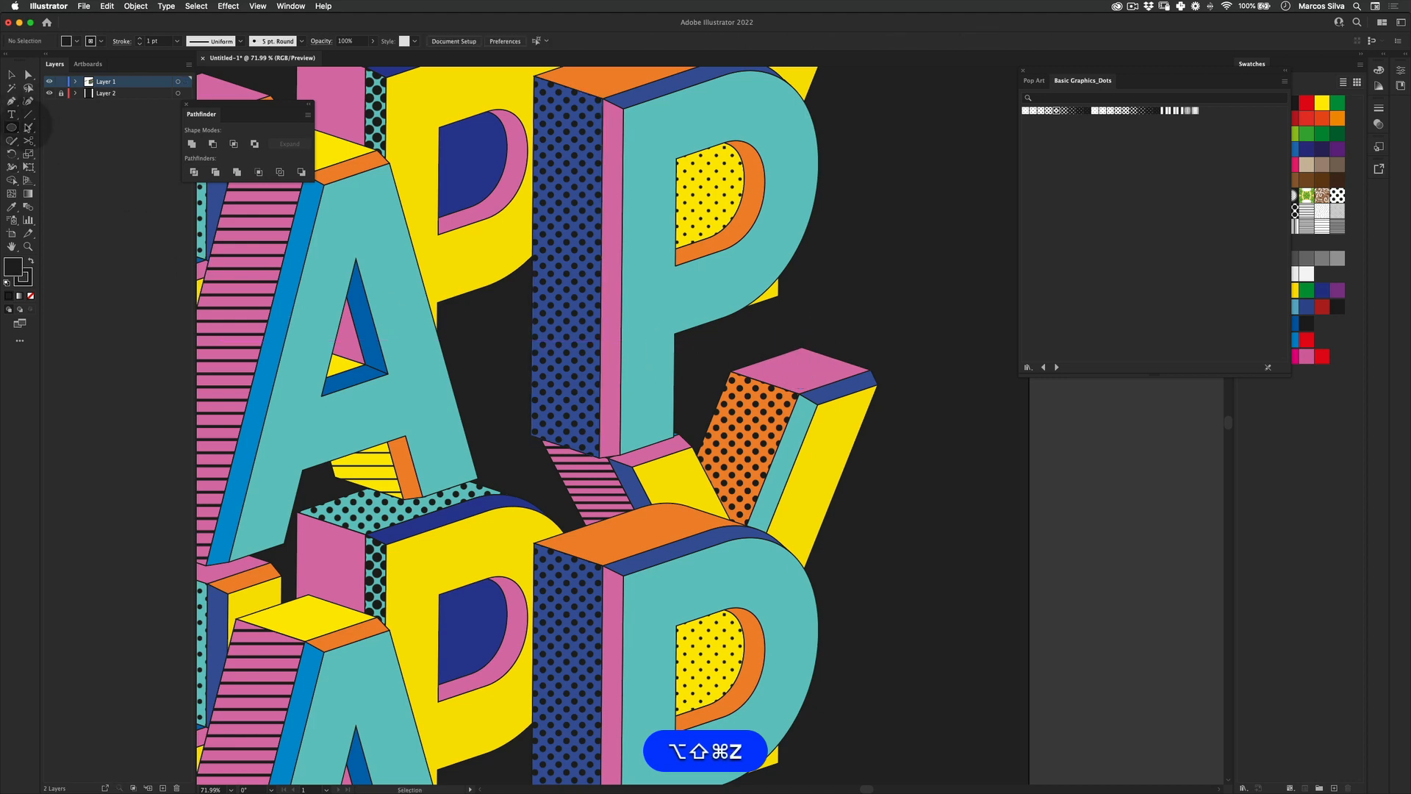
# Step: Draw a circle about 82 px wide on top of the lower Y's right arm and fill it with the letters' teal
pyautogui.moveTo(12, 127); pyautogui.dragTo(72, 153)
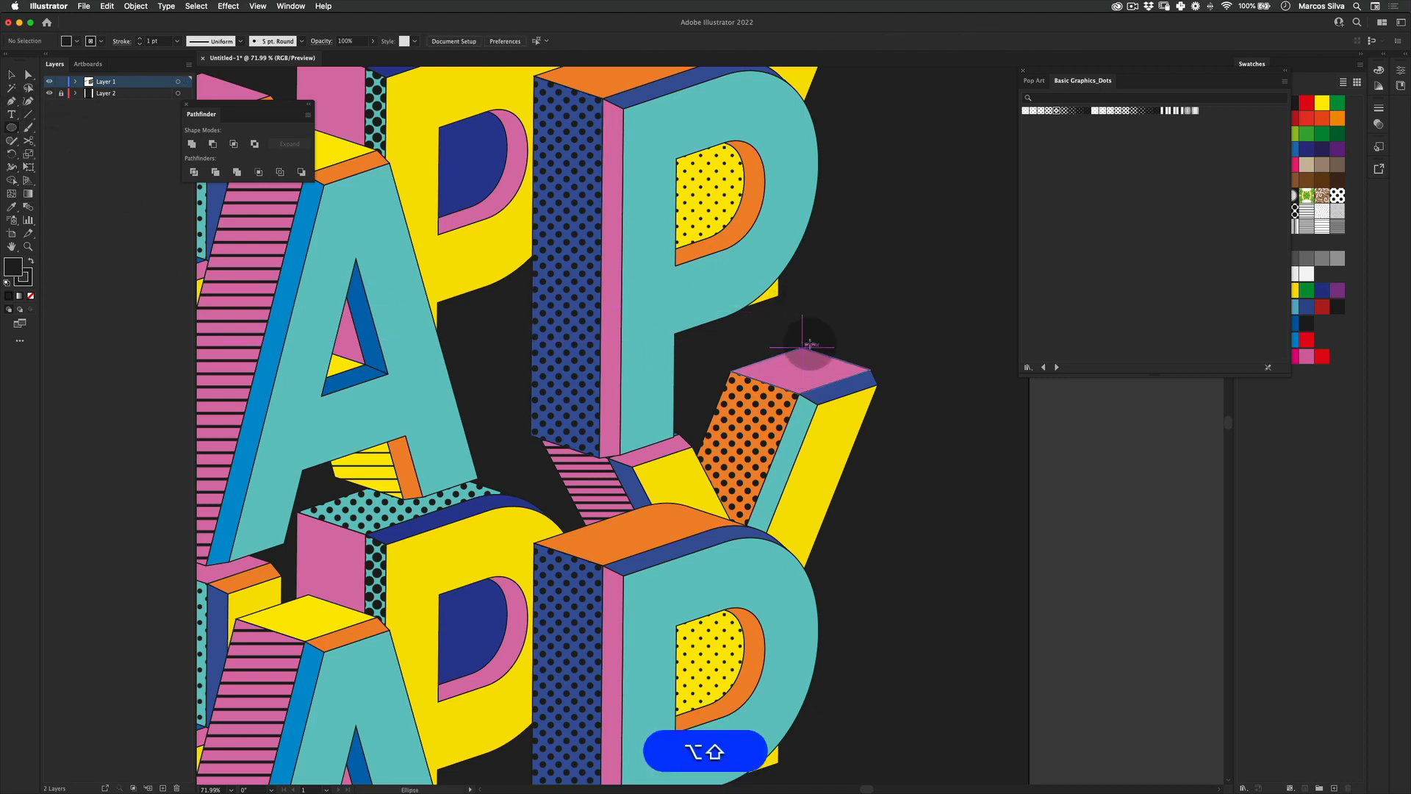
pyautogui.moveTo(802, 346); pyautogui.dragTo(832, 317)
pyautogui.press('i')
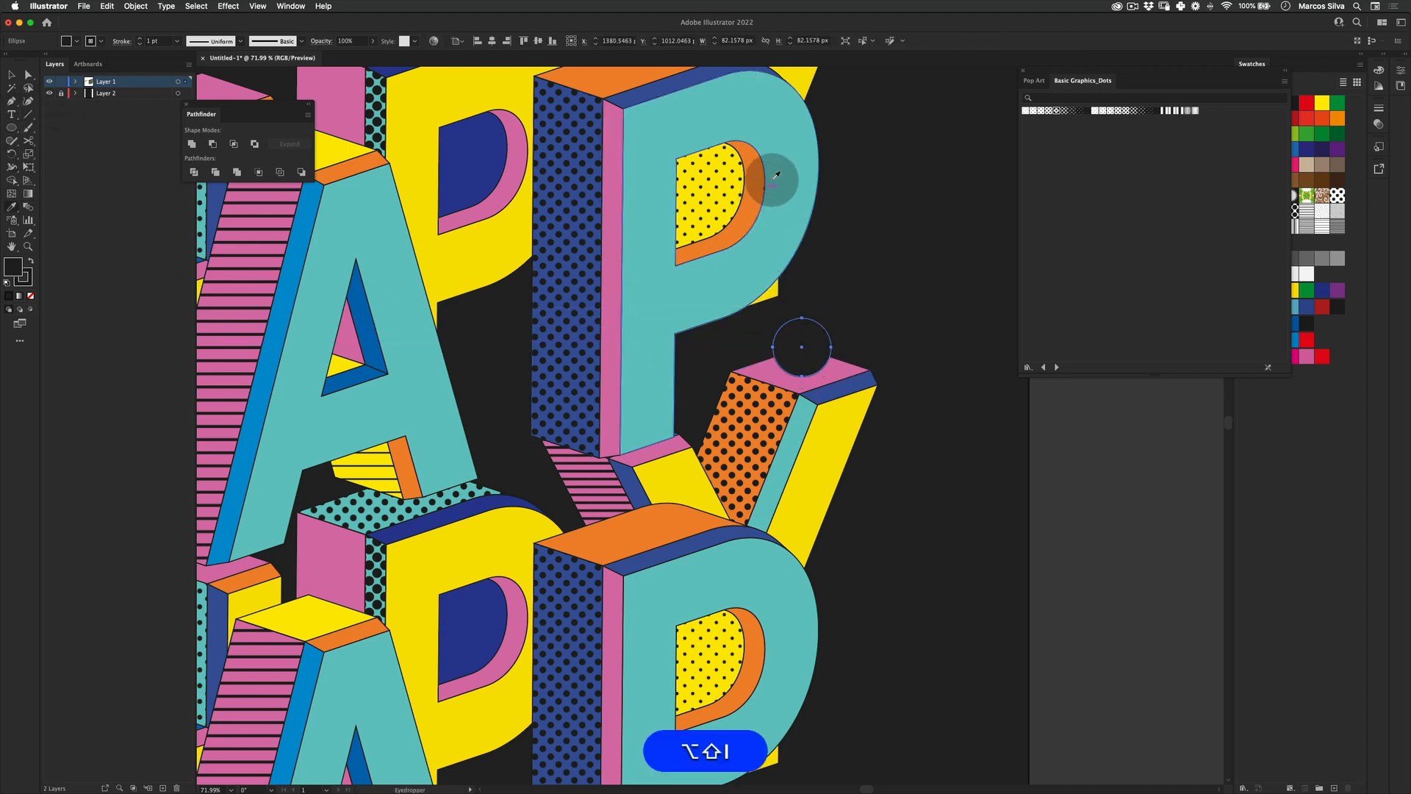
pyautogui.click(788, 202)
pyautogui.press('z')
pyautogui.moveTo(775, 228); pyautogui.dragTo(607, 322)
pyautogui.press('v')
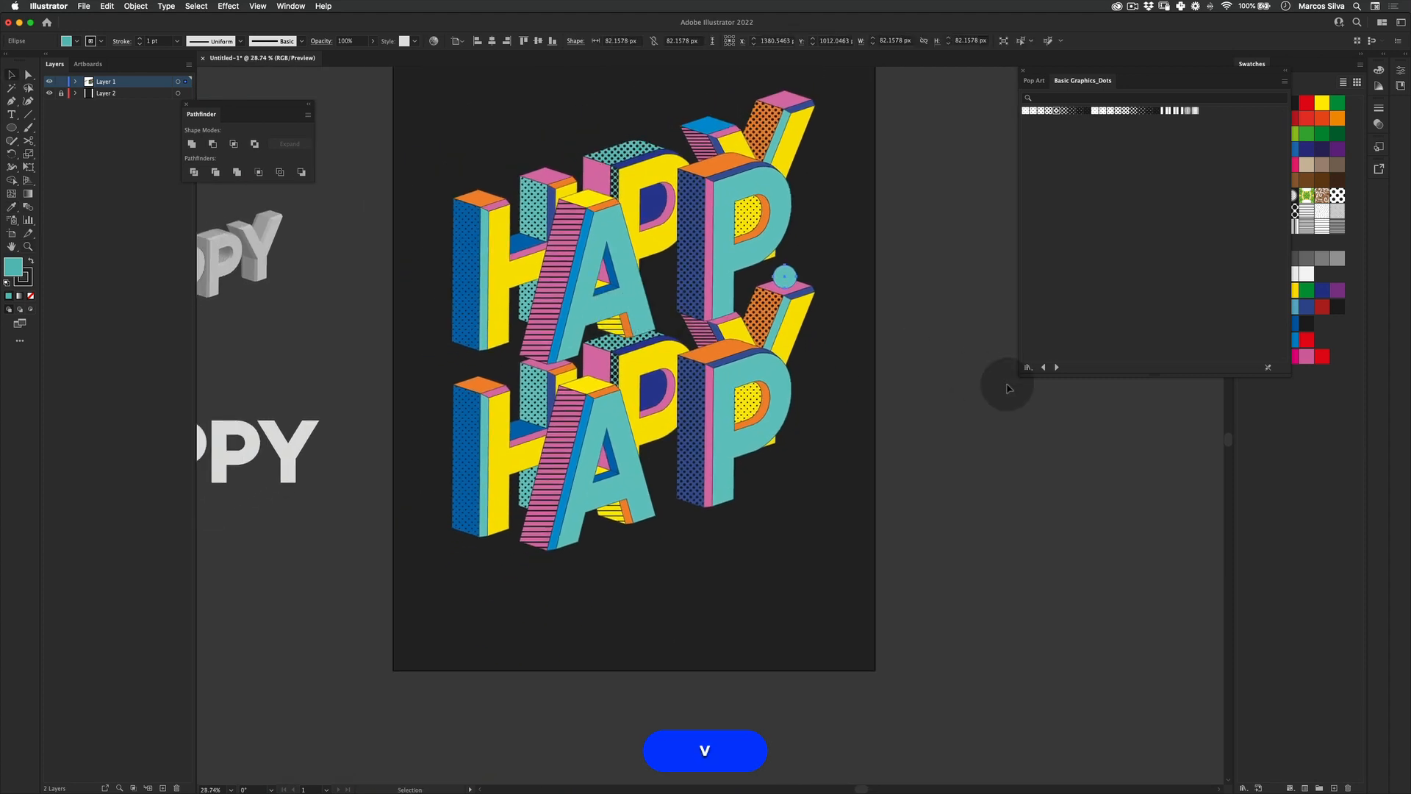
pyautogui.click(1008, 388)
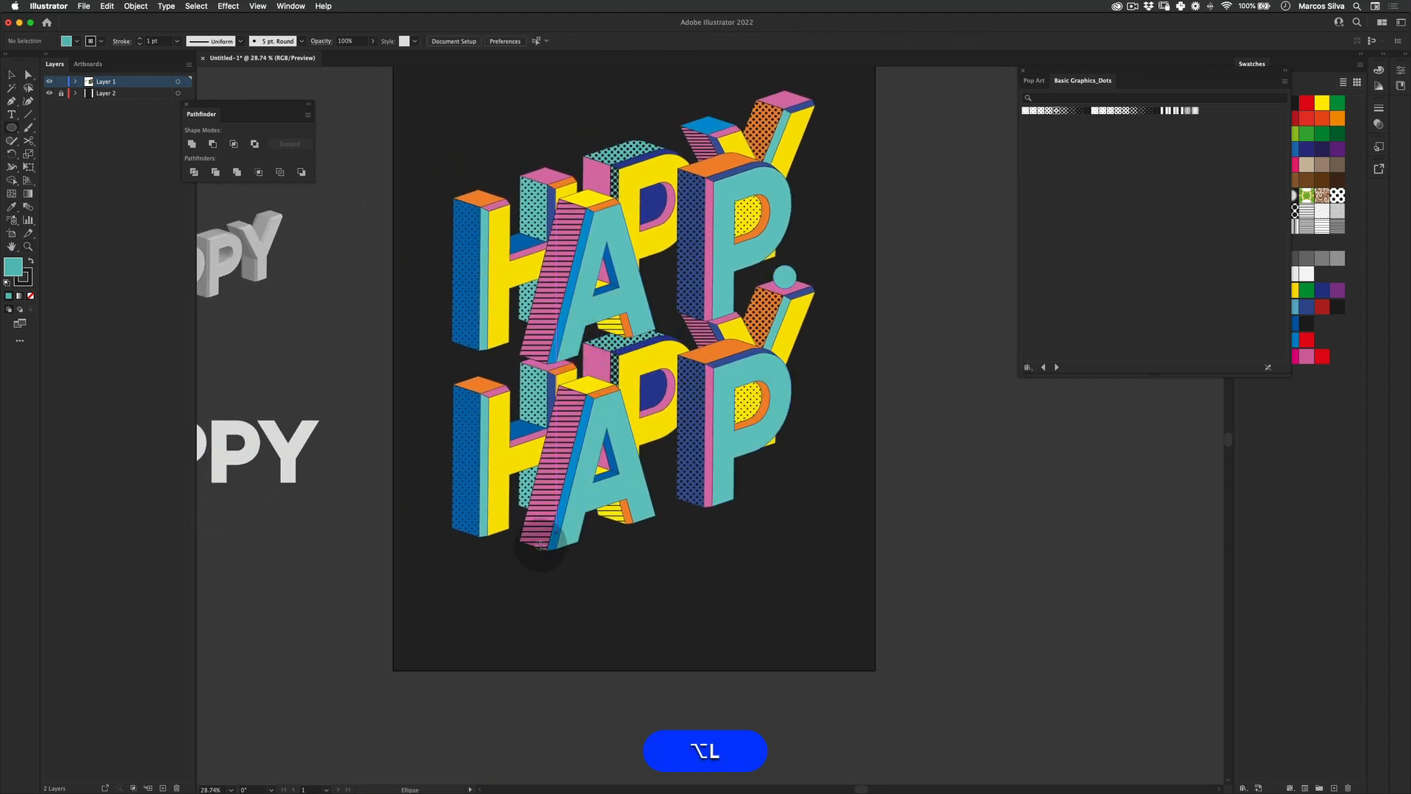
# Step: Draw a circle about 74 px wide below the lower word's H and A, fill it with the letters' yellow and deselect it
pyautogui.moveTo(510, 574); pyautogui.dragTo(506, 573)
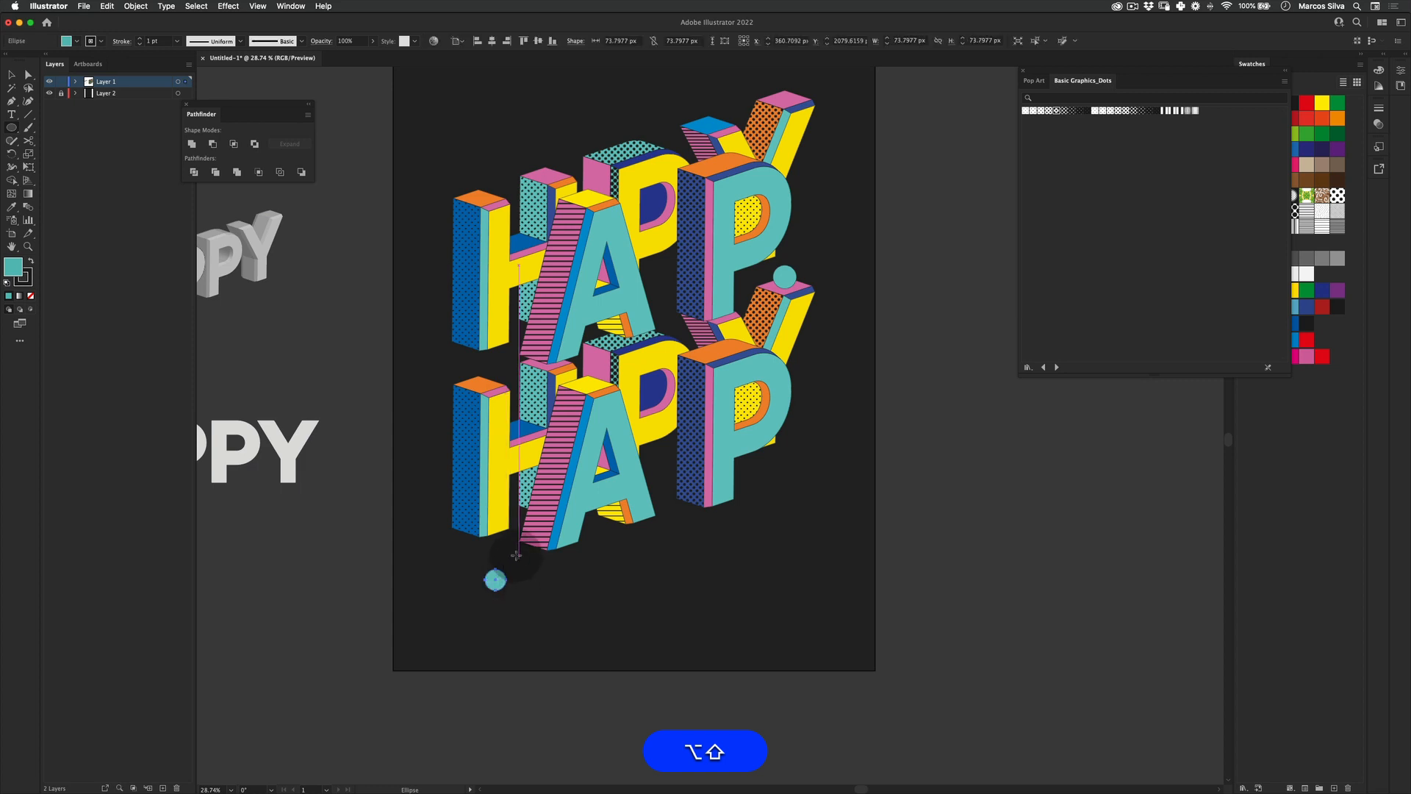
pyautogui.press('i')
pyautogui.click(629, 368)
pyautogui.press('v')
pyautogui.click(369, 580)
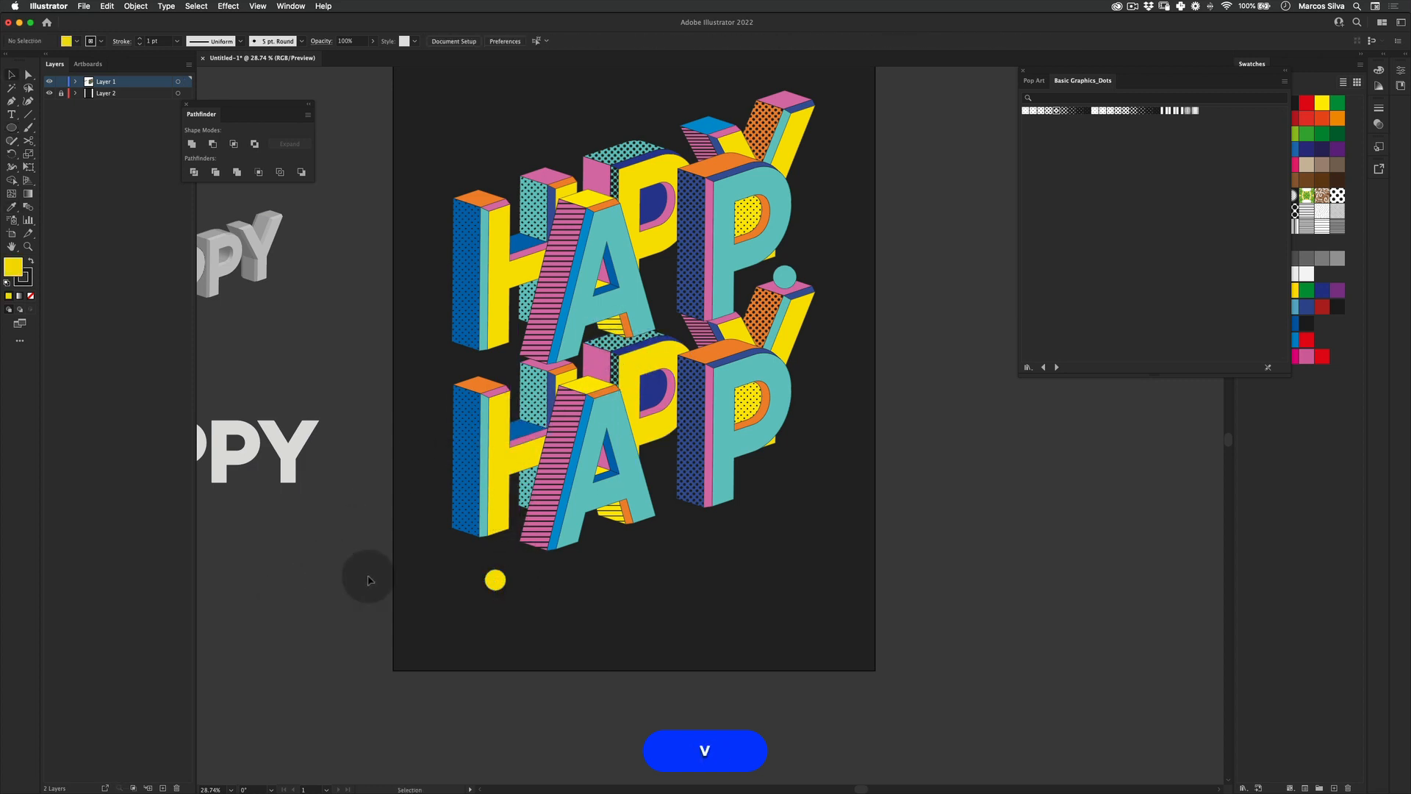
# Step: Duplicate the yellow circle onto the top of the lower H and scale the copy down to about 52 px
pyautogui.moveTo(486, 377); pyautogui.dragTo(486, 376)
pyautogui.hotkey('alt', 'e')
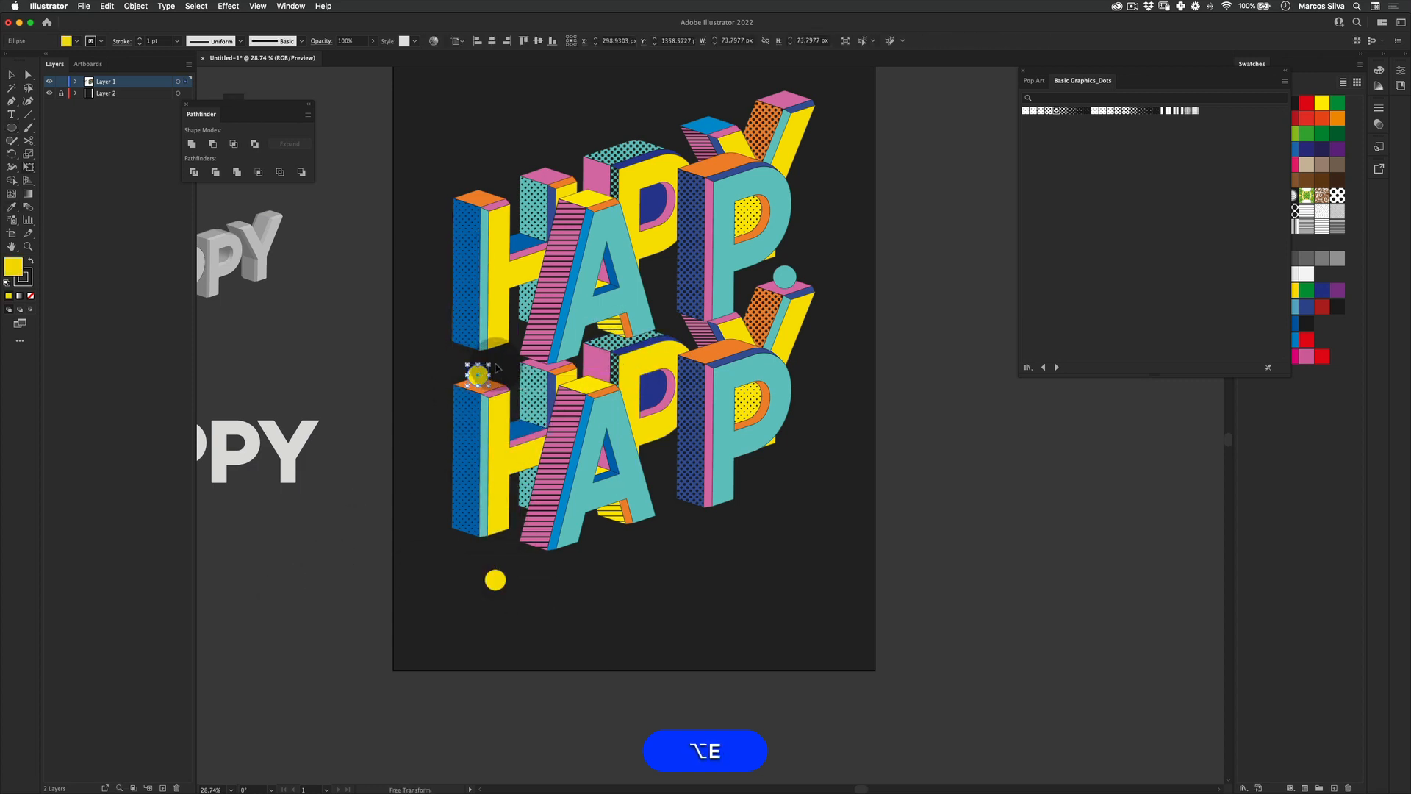
pyautogui.press('v')
pyautogui.click(363, 441)
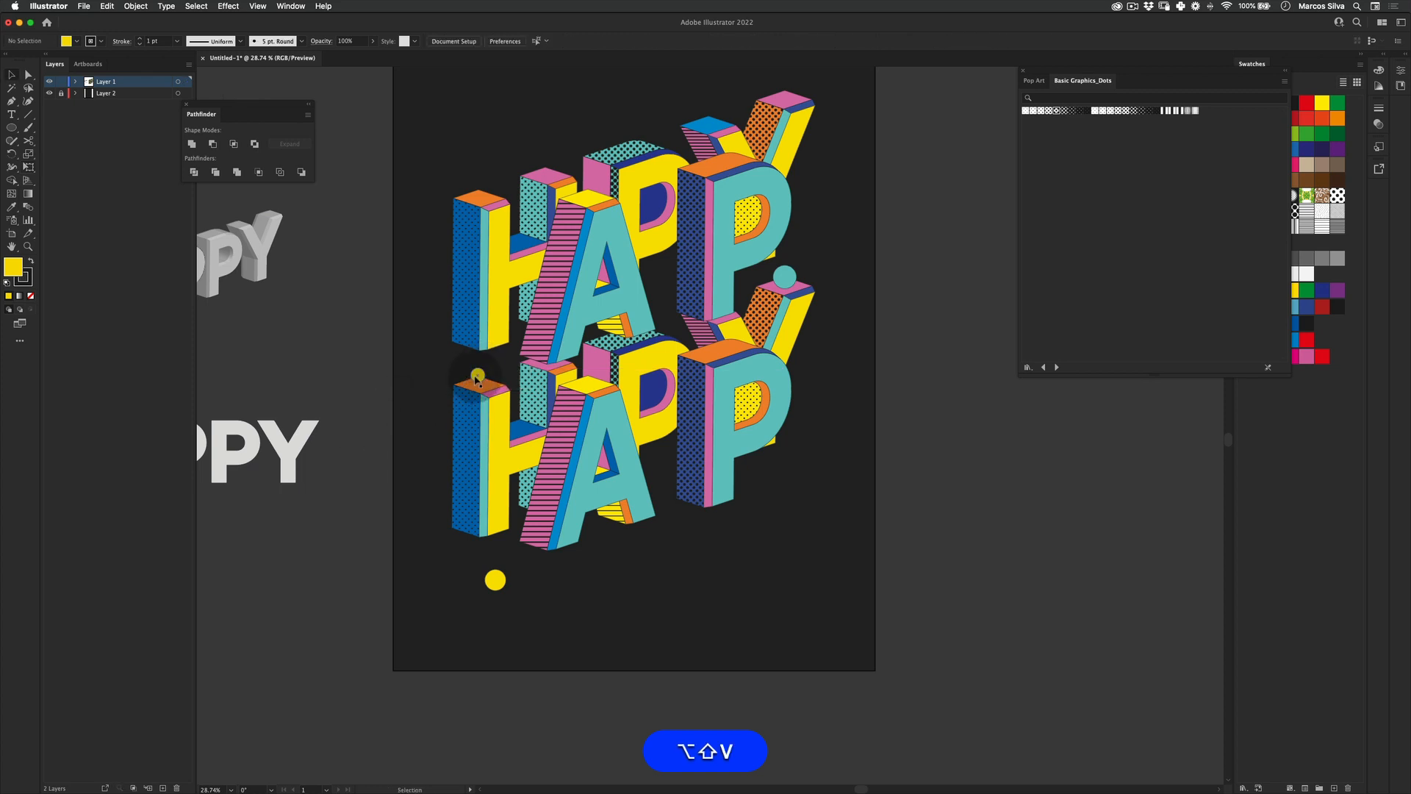
# Step: Recolour the small circle above the lower H with the dark blue sampled from the lettering and deselect it
pyautogui.moveTo(479, 380); pyautogui.dragTo(478, 375)
pyautogui.press('i')
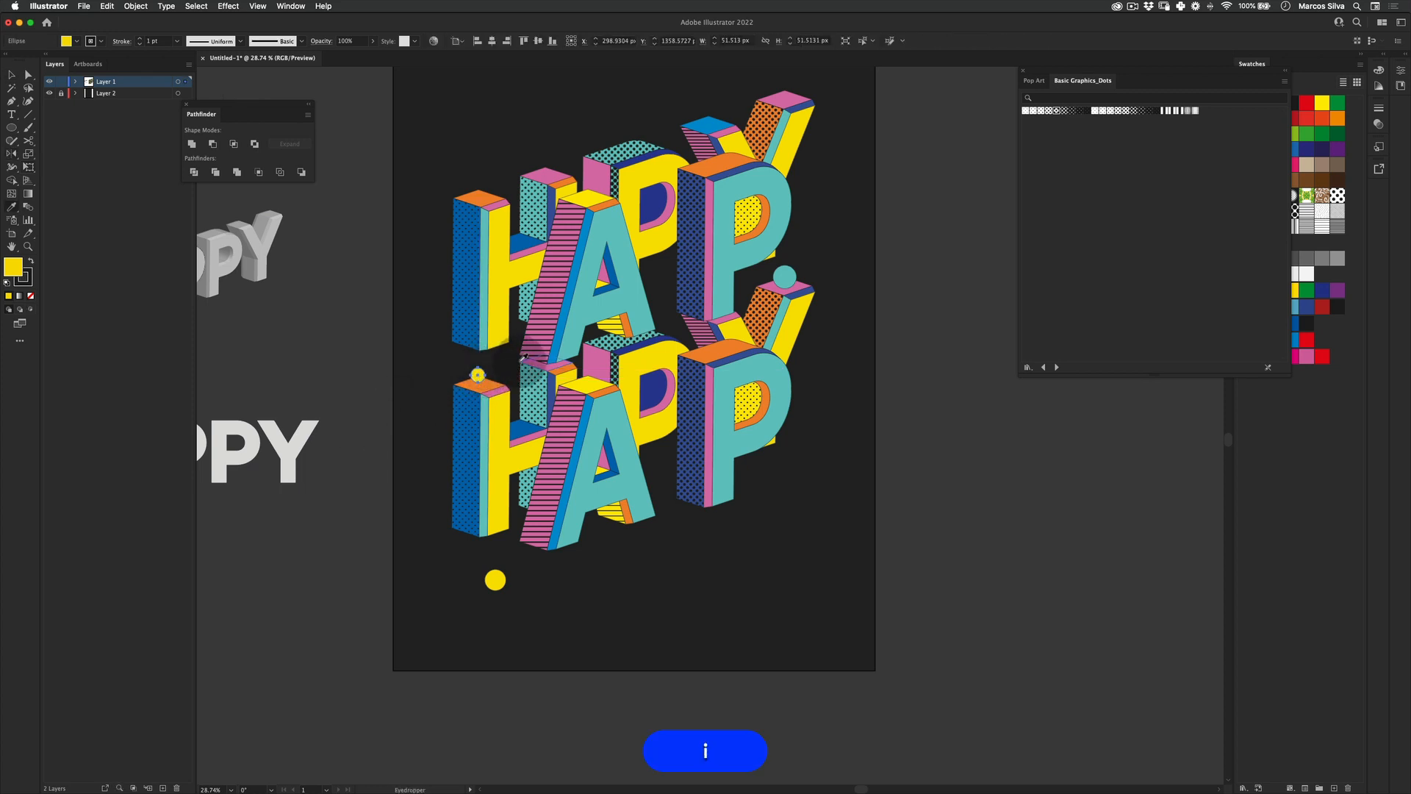
pyautogui.click(611, 286)
pyautogui.press('v')
pyautogui.click(442, 432)
# Step: Duplicate the blue circle above the upper H's right stem, enlarge the copy to about 97 px and colour it orange
pyautogui.press('z')
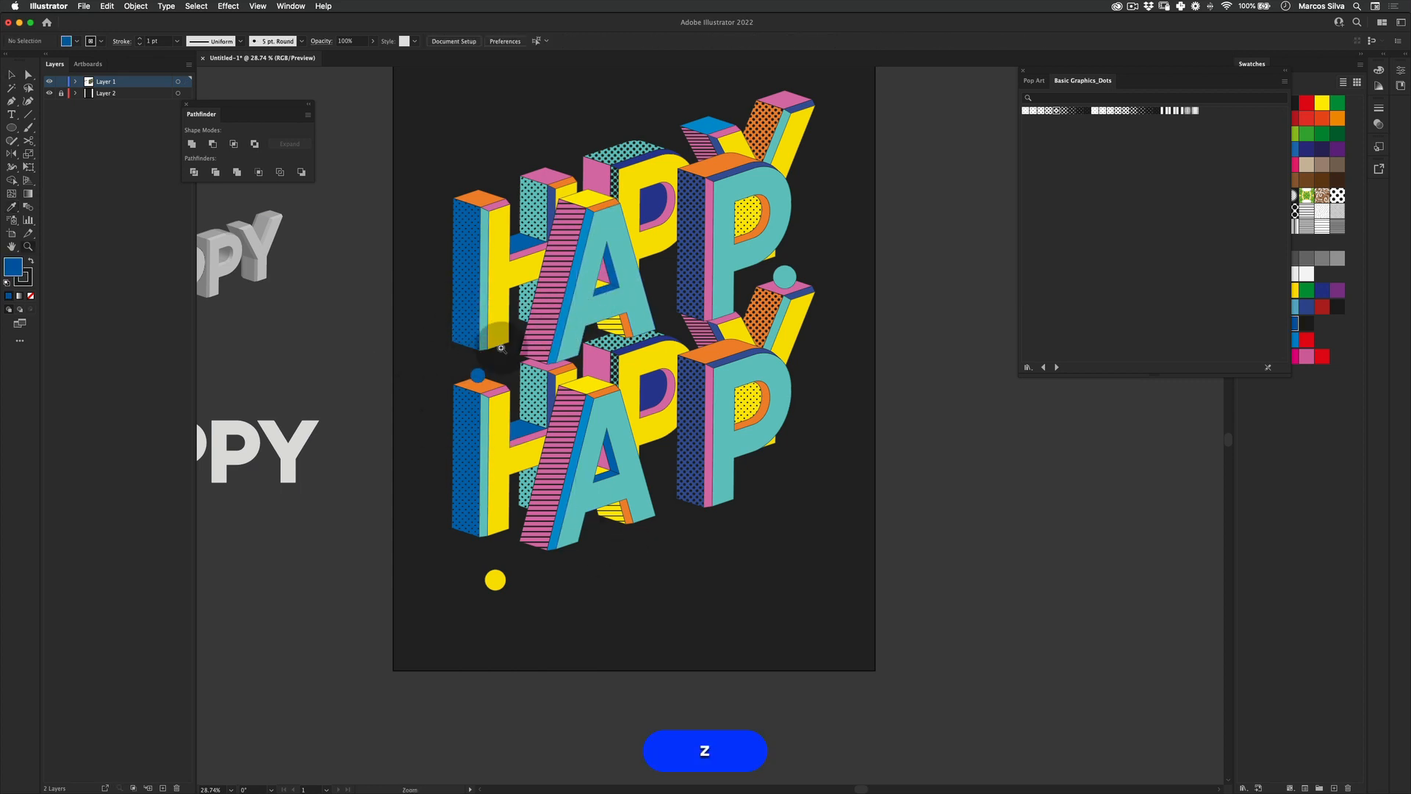
pyautogui.press('v')
pyautogui.moveTo(479, 375); pyautogui.dragTo(559, 168)
pyautogui.hotkey('alt', 'shift', 'e')
pyautogui.press('z')
pyautogui.press('v')
pyautogui.press('z')
pyautogui.moveTo(559, 167); pyautogui.dragTo(539, 180)
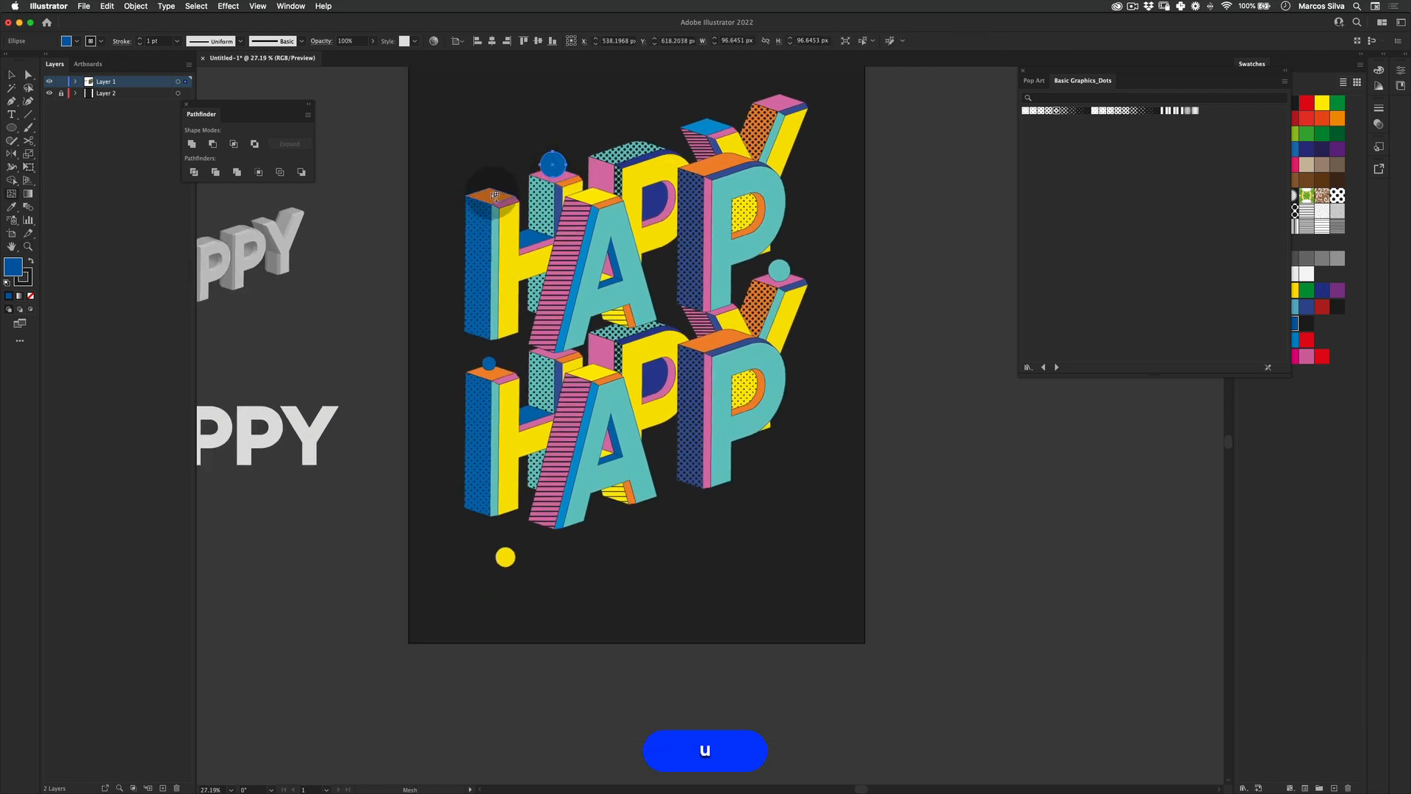
pyautogui.click(430, 235)
# Step: Duplicate the small blue circle from the lower H into the dark space beside the lower P's stem
pyautogui.moveTo(506, 236); pyautogui.dragTo(487, 312)
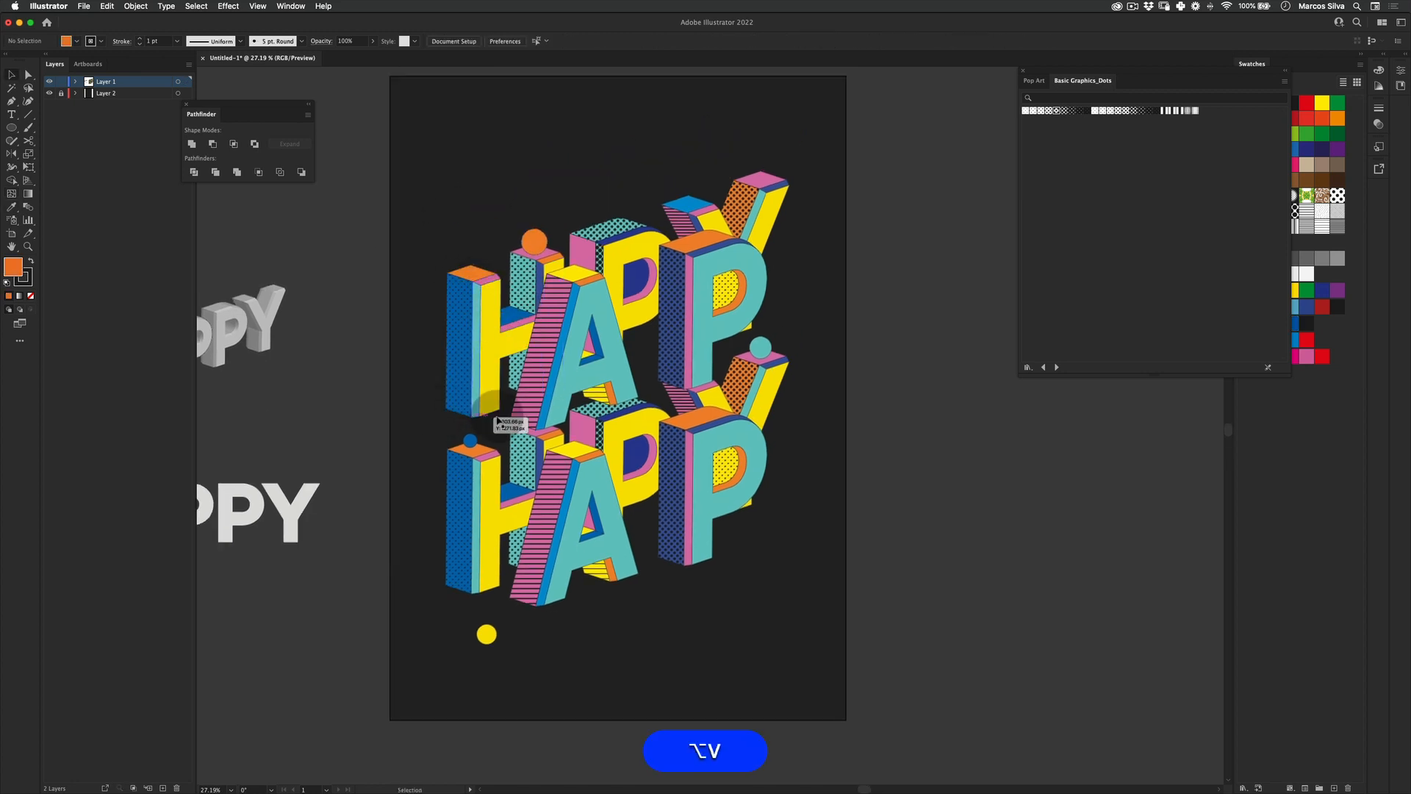
pyautogui.moveTo(766, 421); pyautogui.dragTo(778, 359)
pyautogui.press('z')
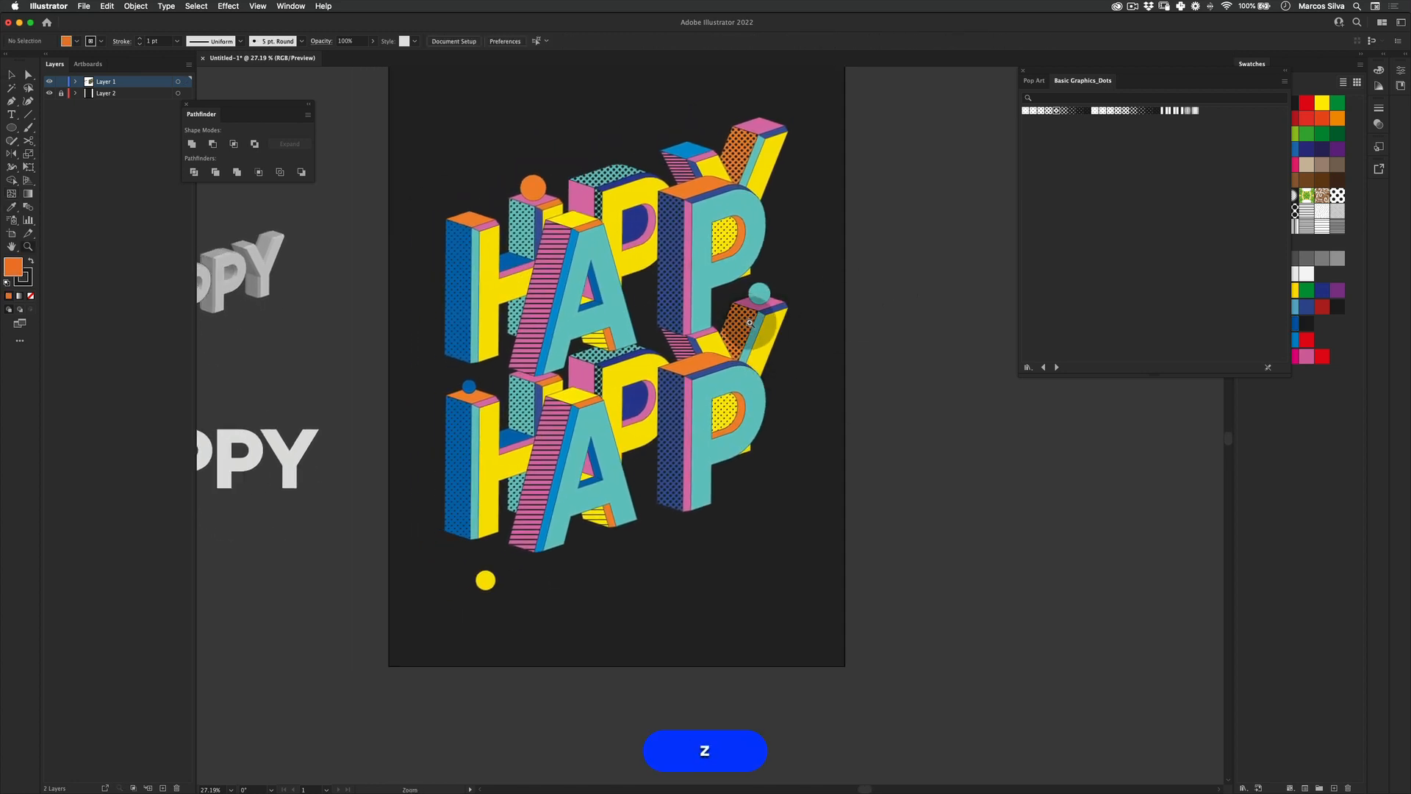
pyautogui.press('v')
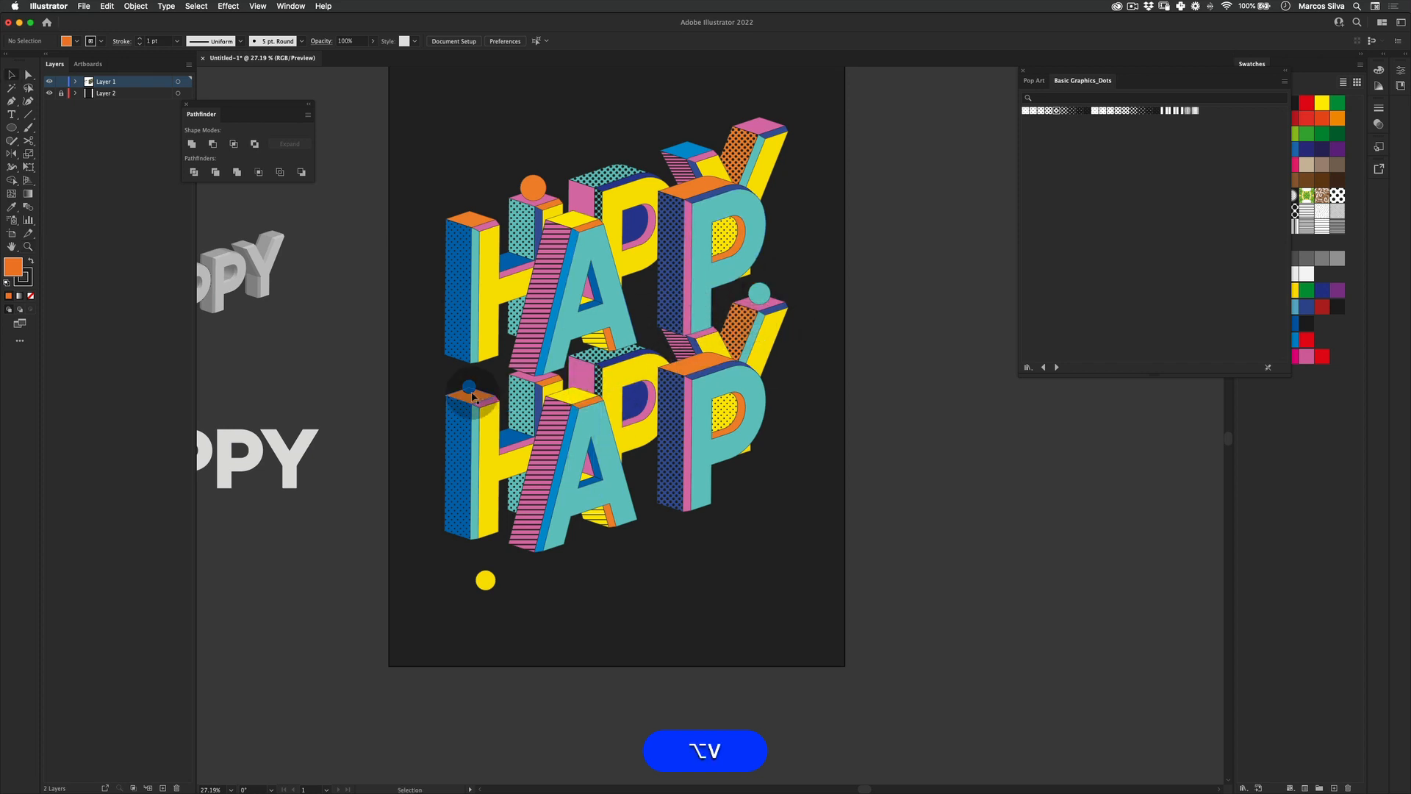
pyautogui.moveTo(472, 397); pyautogui.dragTo(759, 508)
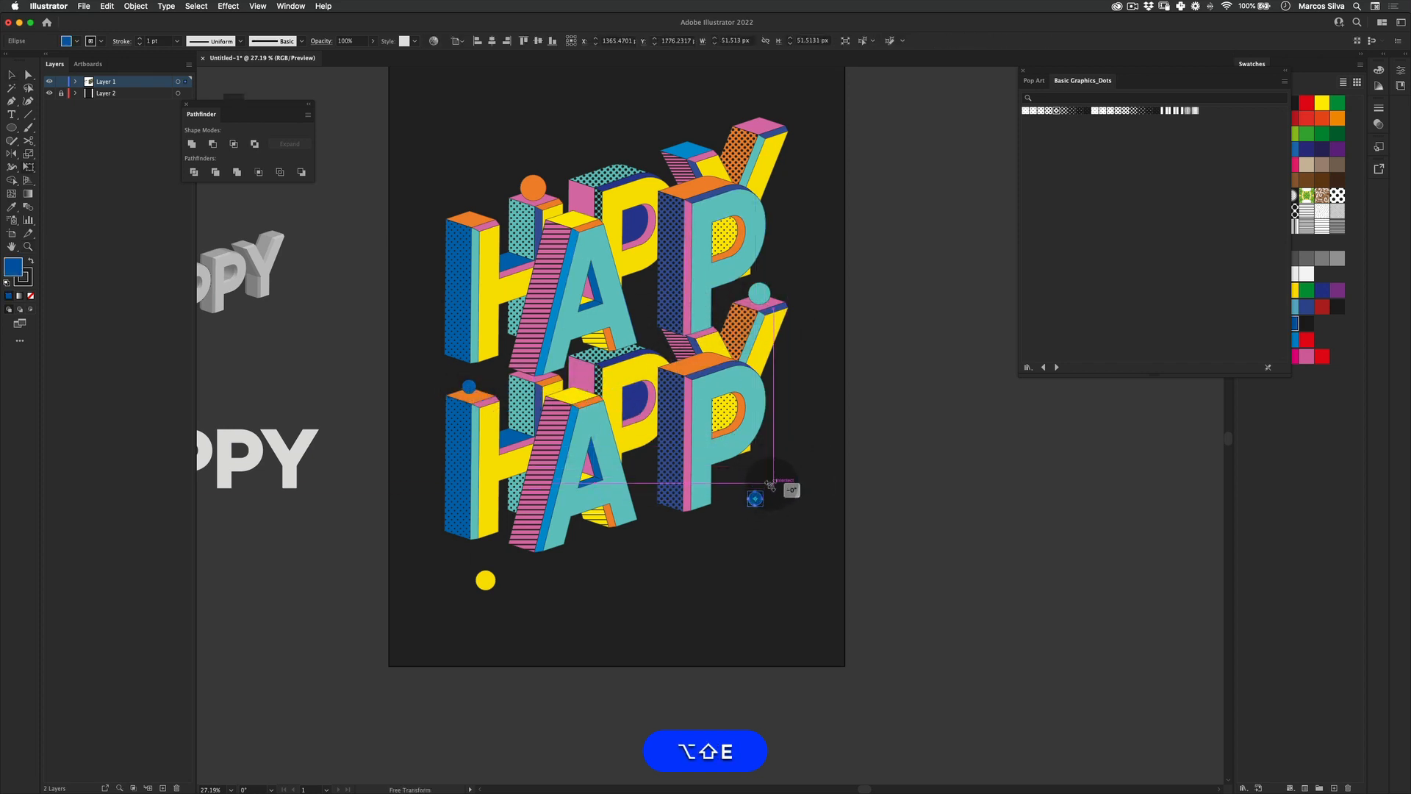
pyautogui.press('v')
pyautogui.click(771, 497)
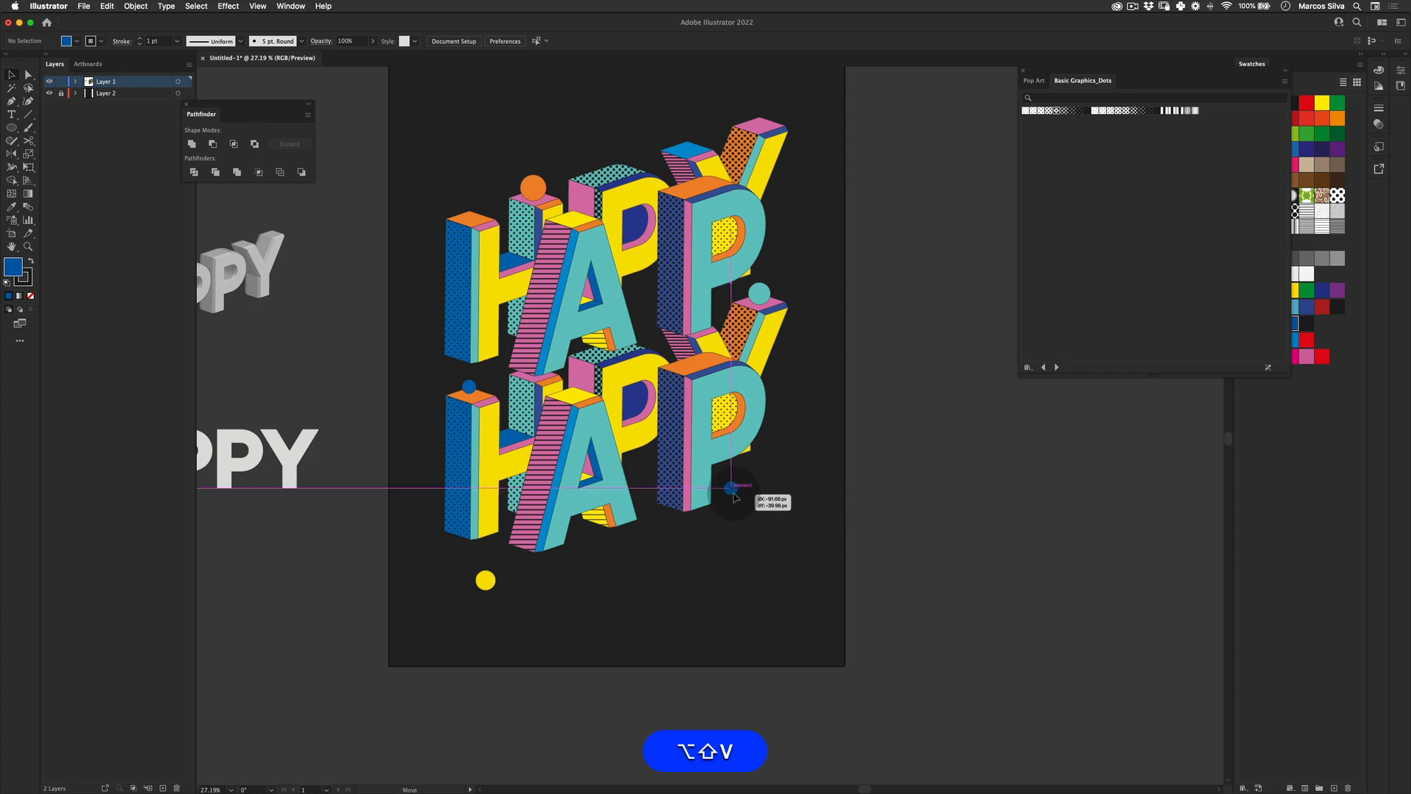
pyautogui.moveTo(733, 497); pyautogui.dragTo(734, 499)
pyautogui.press('z')
pyautogui.moveTo(801, 440); pyautogui.dragTo(696, 400)
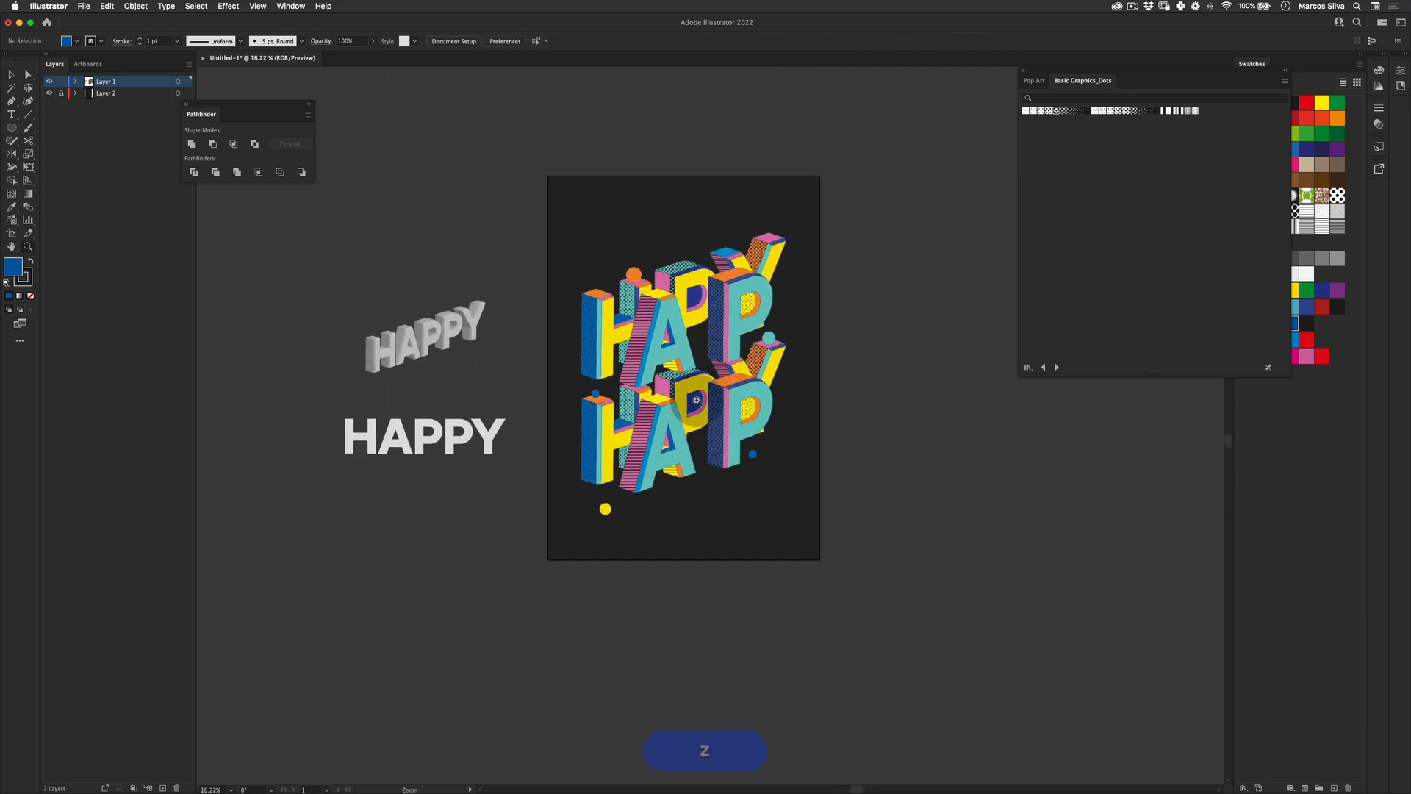
pyautogui.moveTo(660, 334); pyautogui.dragTo(787, 242)
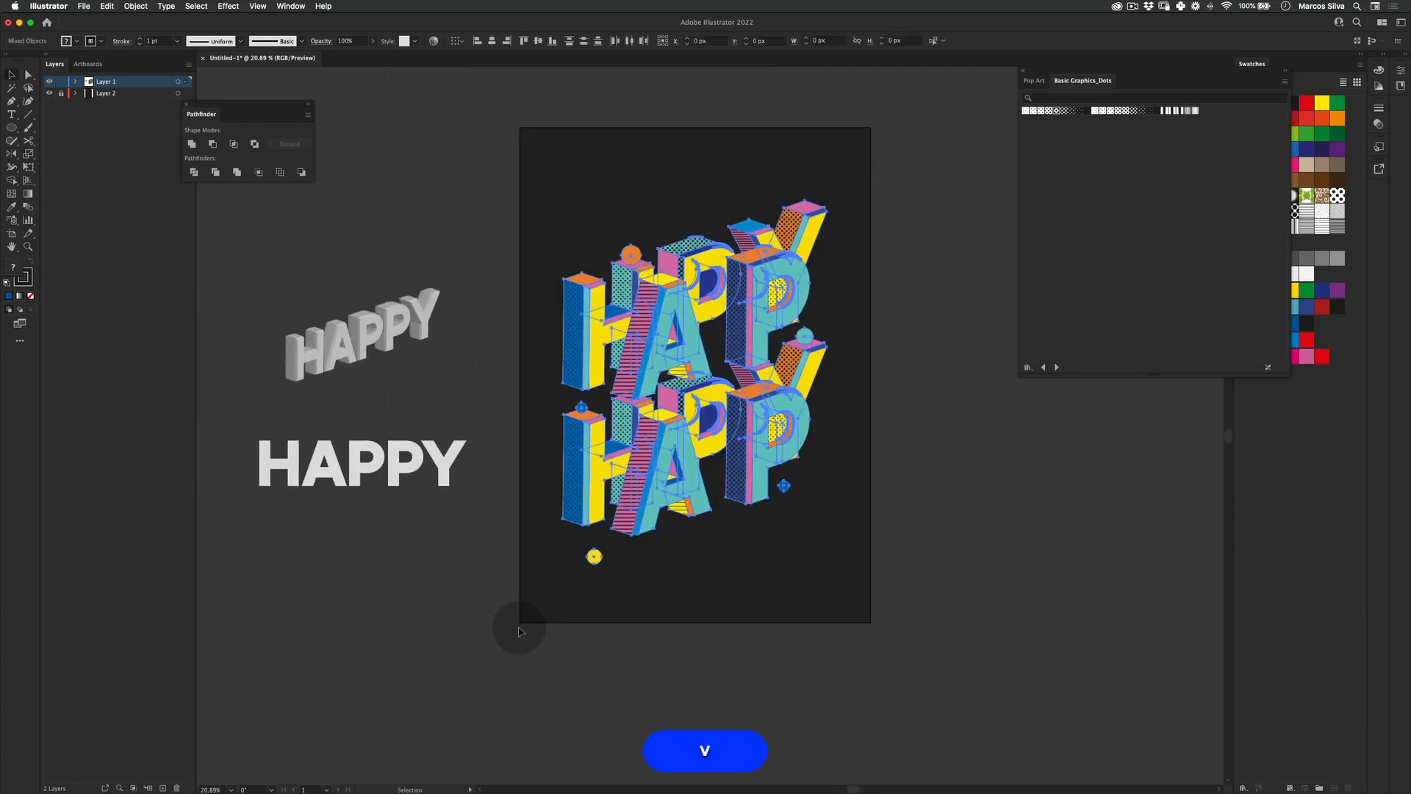
pyautogui.press('z')
pyautogui.click(741, 275)
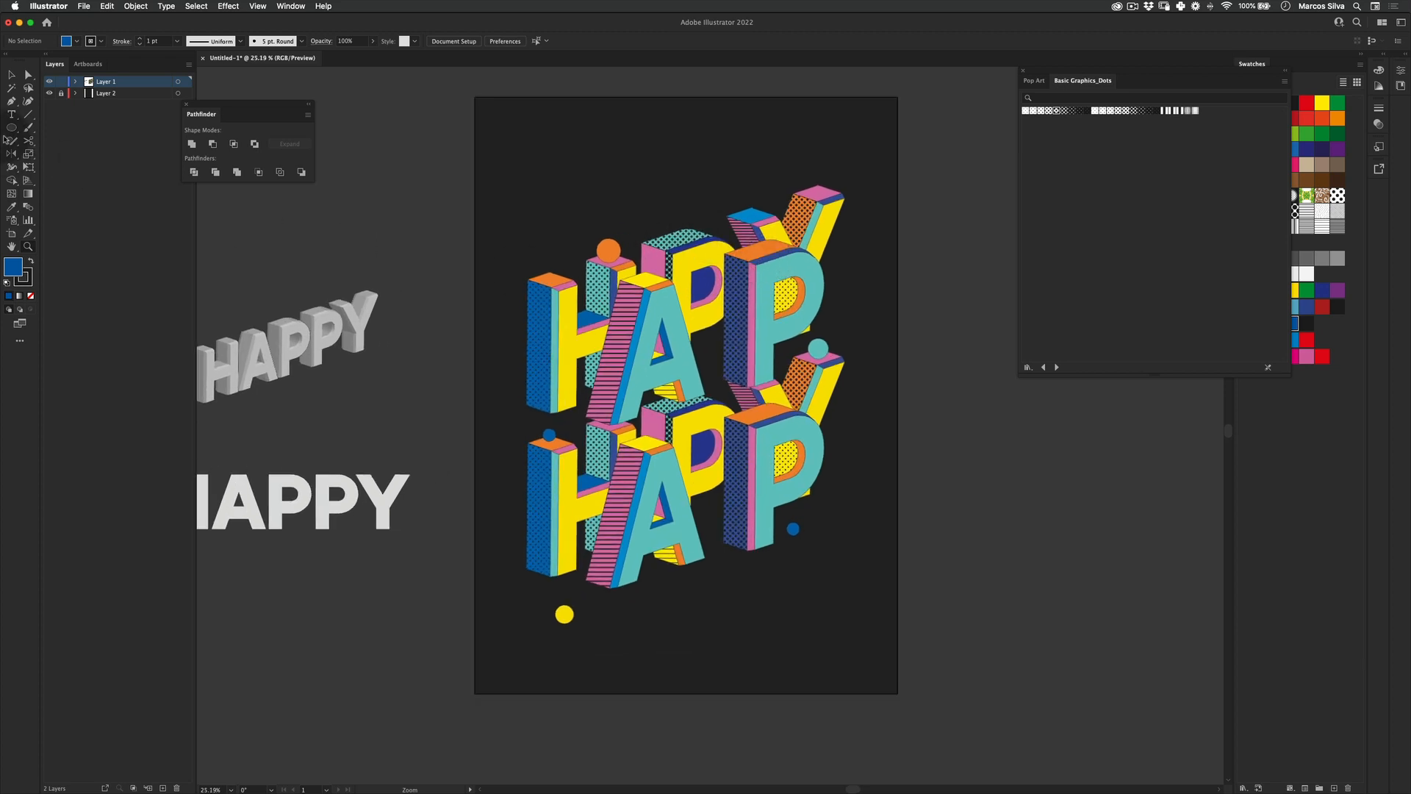
# Step: Draw a circle about 126 px wide in the empty area above the upper H and fill it white
pyautogui.moveTo(550, 177); pyautogui.dragTo(544, 168)
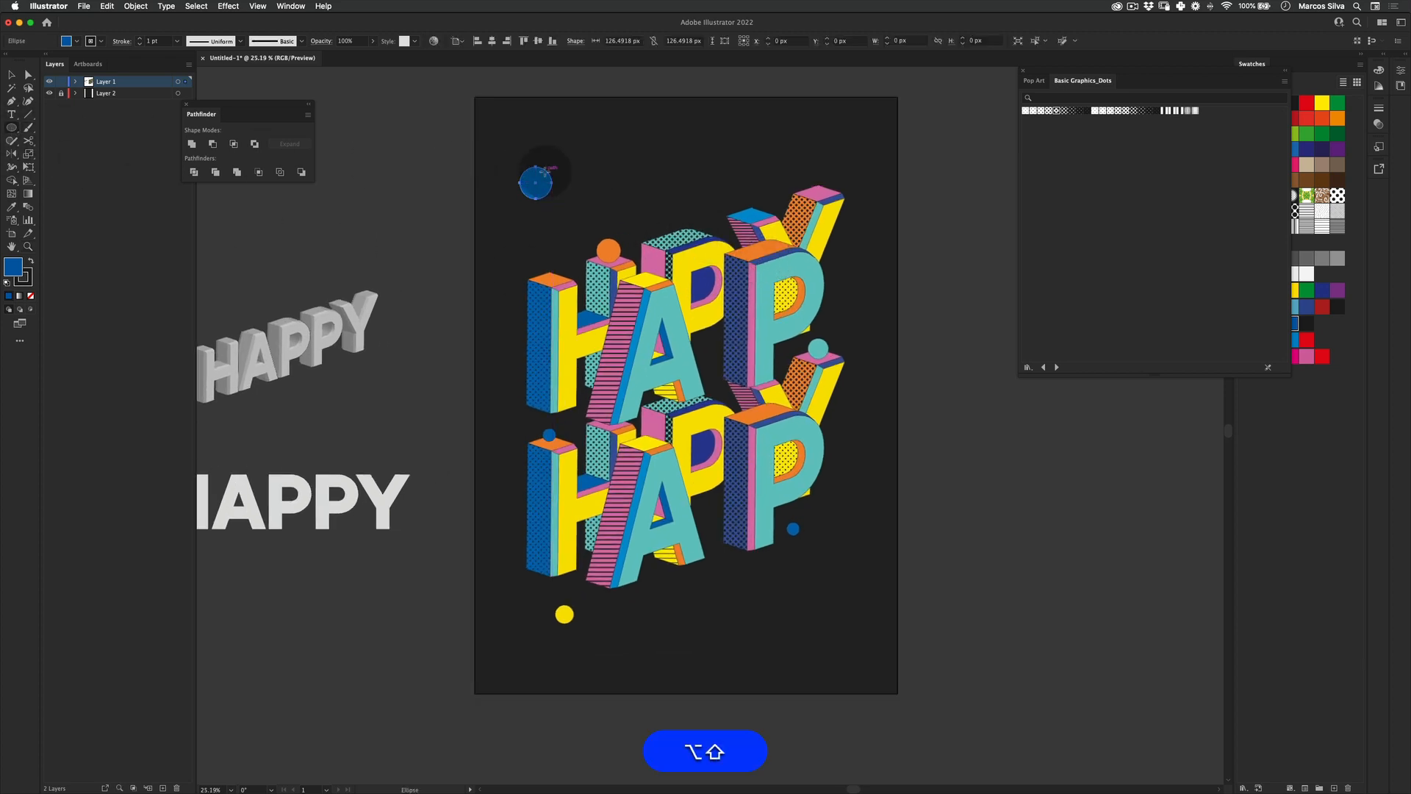
pyautogui.doubleClick(22, 269)
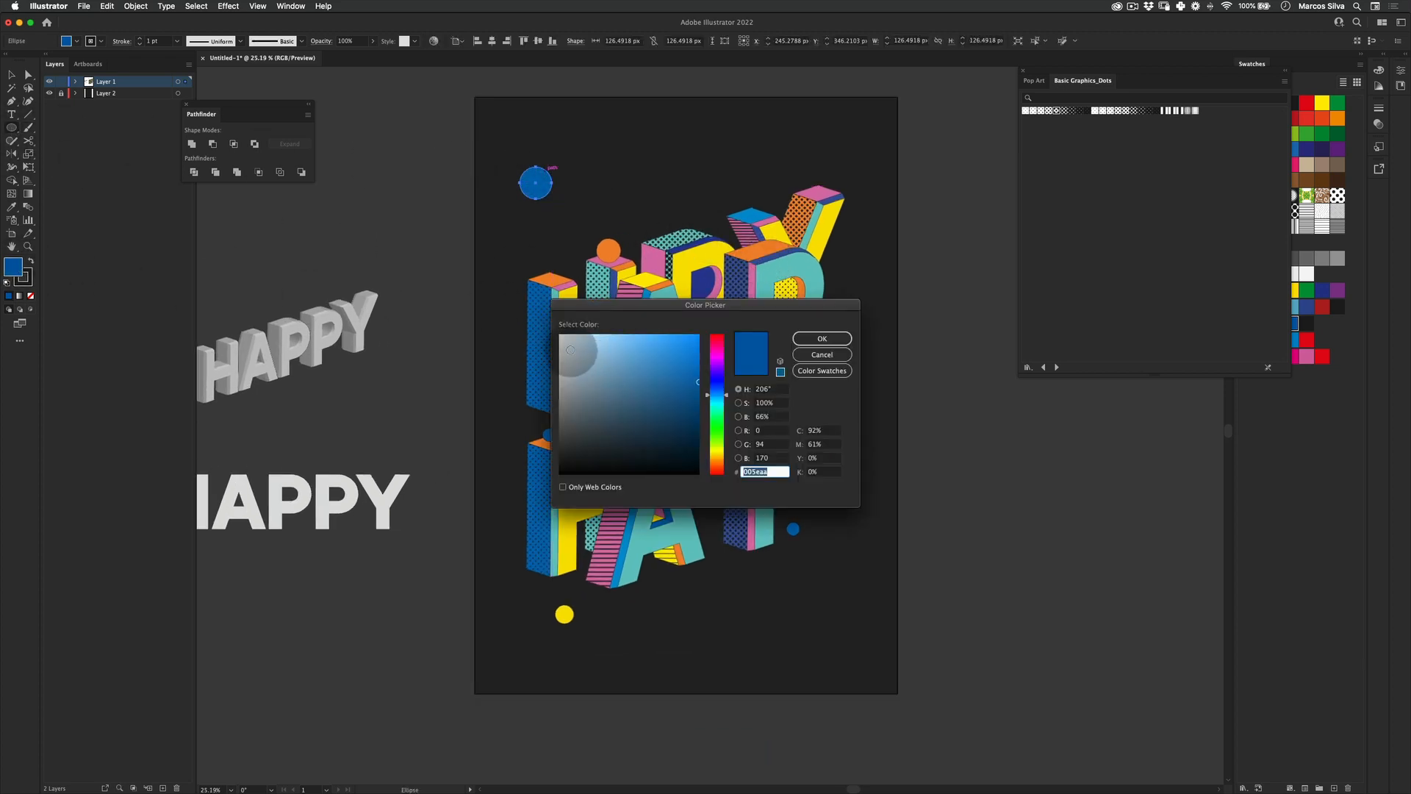
pyautogui.moveTo(570, 353); pyautogui.dragTo(538, 308)
pyautogui.click(822, 338)
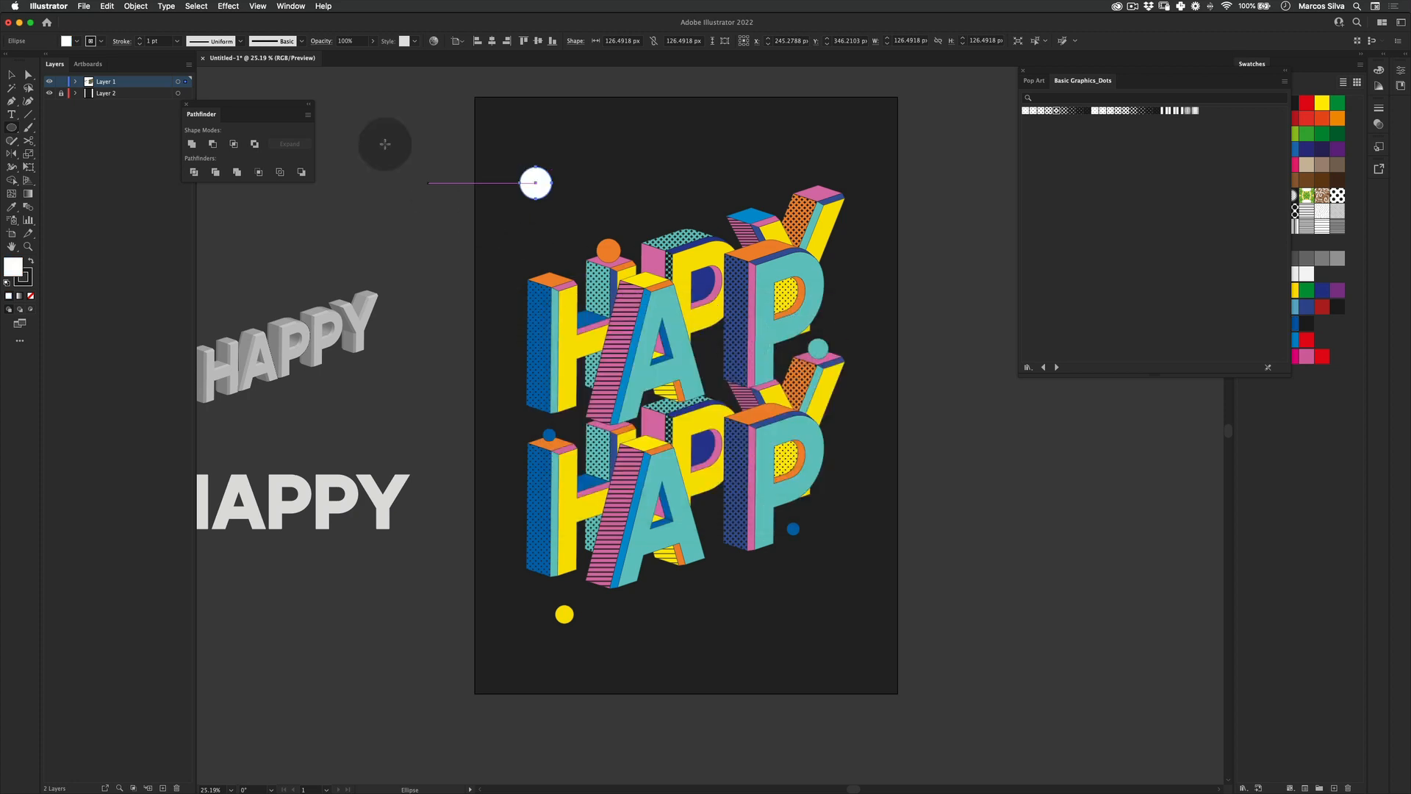
# Step: Apply the Pucker & Bloat effect at -90% to the white circle to turn it into a four-pointed star
pyautogui.click(229, 6)
pyautogui.moveTo(291, 105)
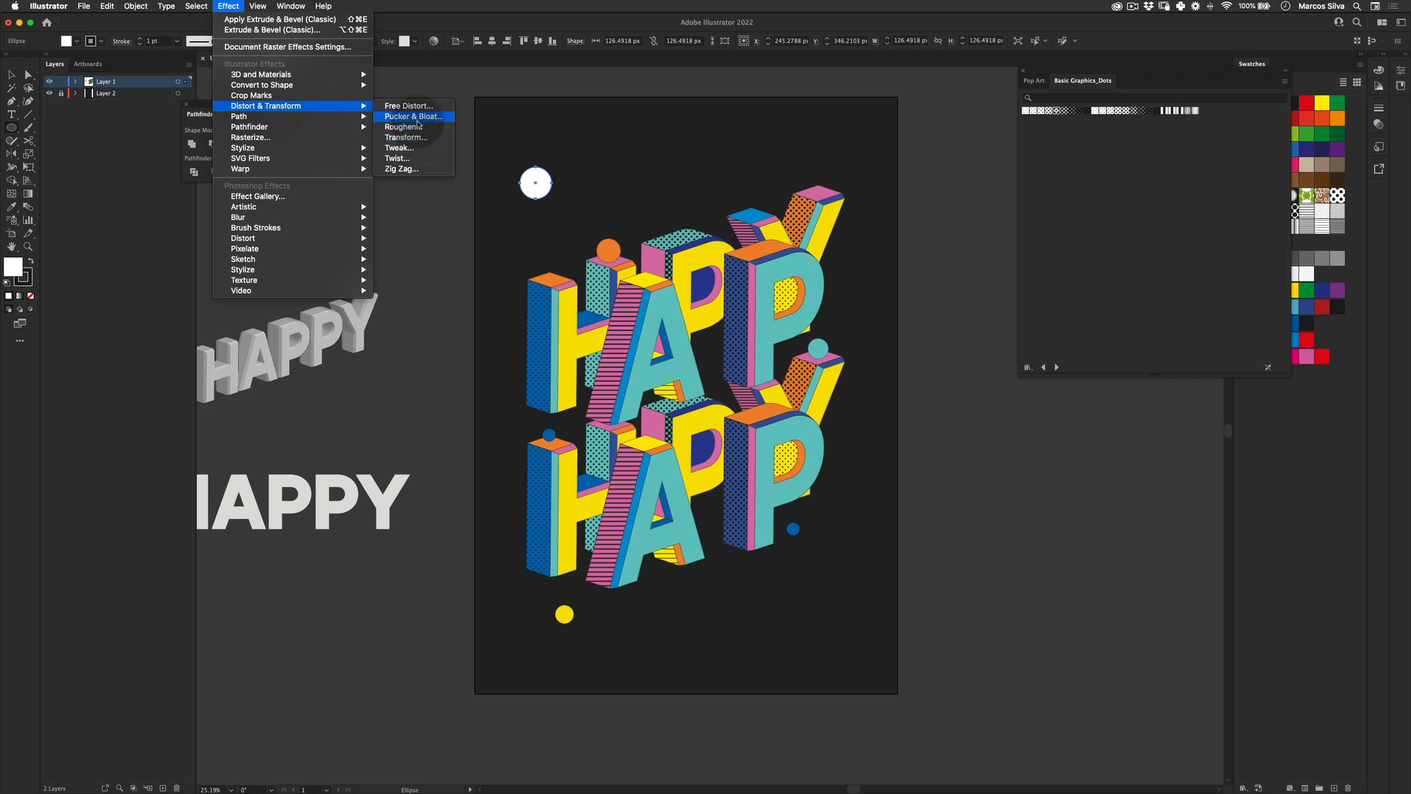
pyautogui.click(414, 116)
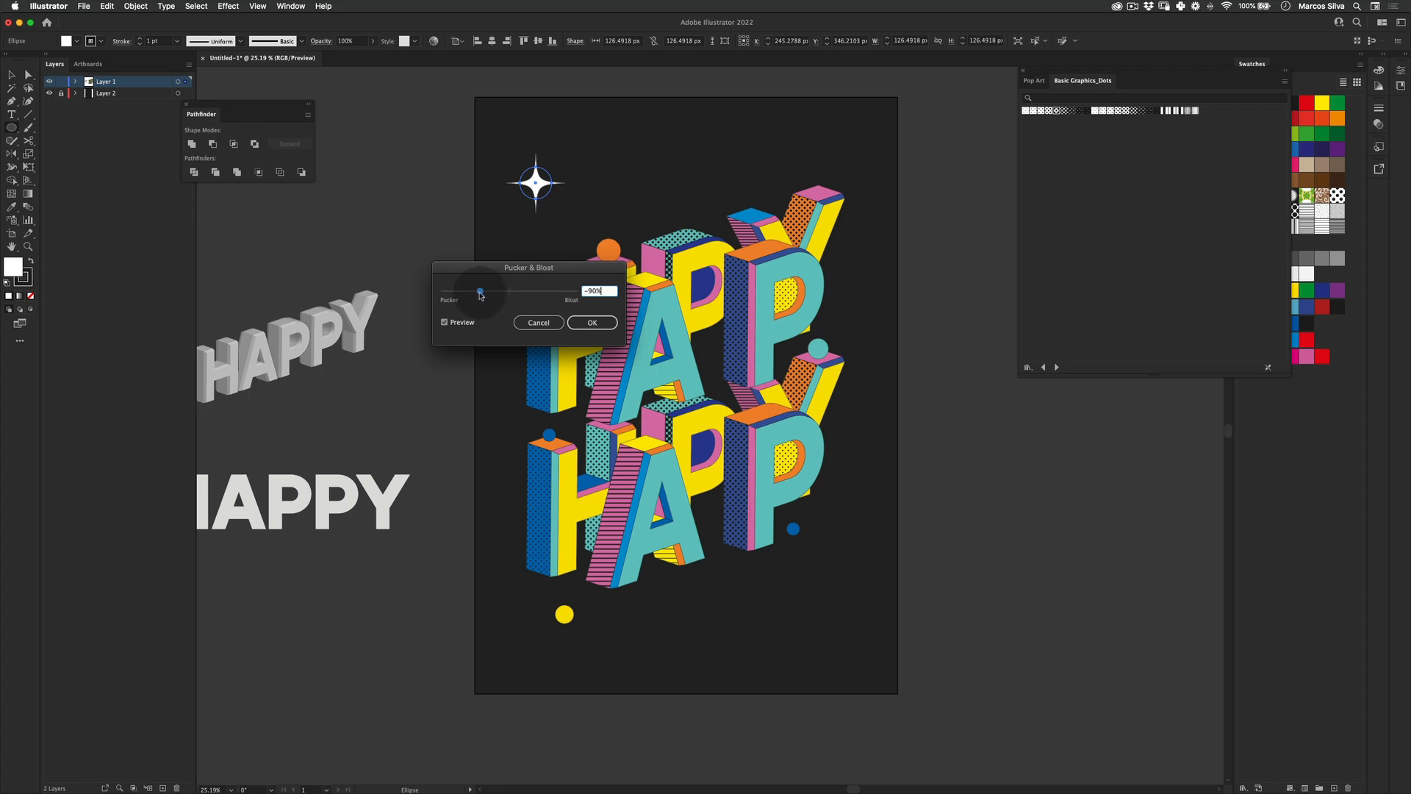
pyautogui.click(591, 322)
# Step: Remove the star's stroke and scale it down to about 96 px
pyautogui.press('v')
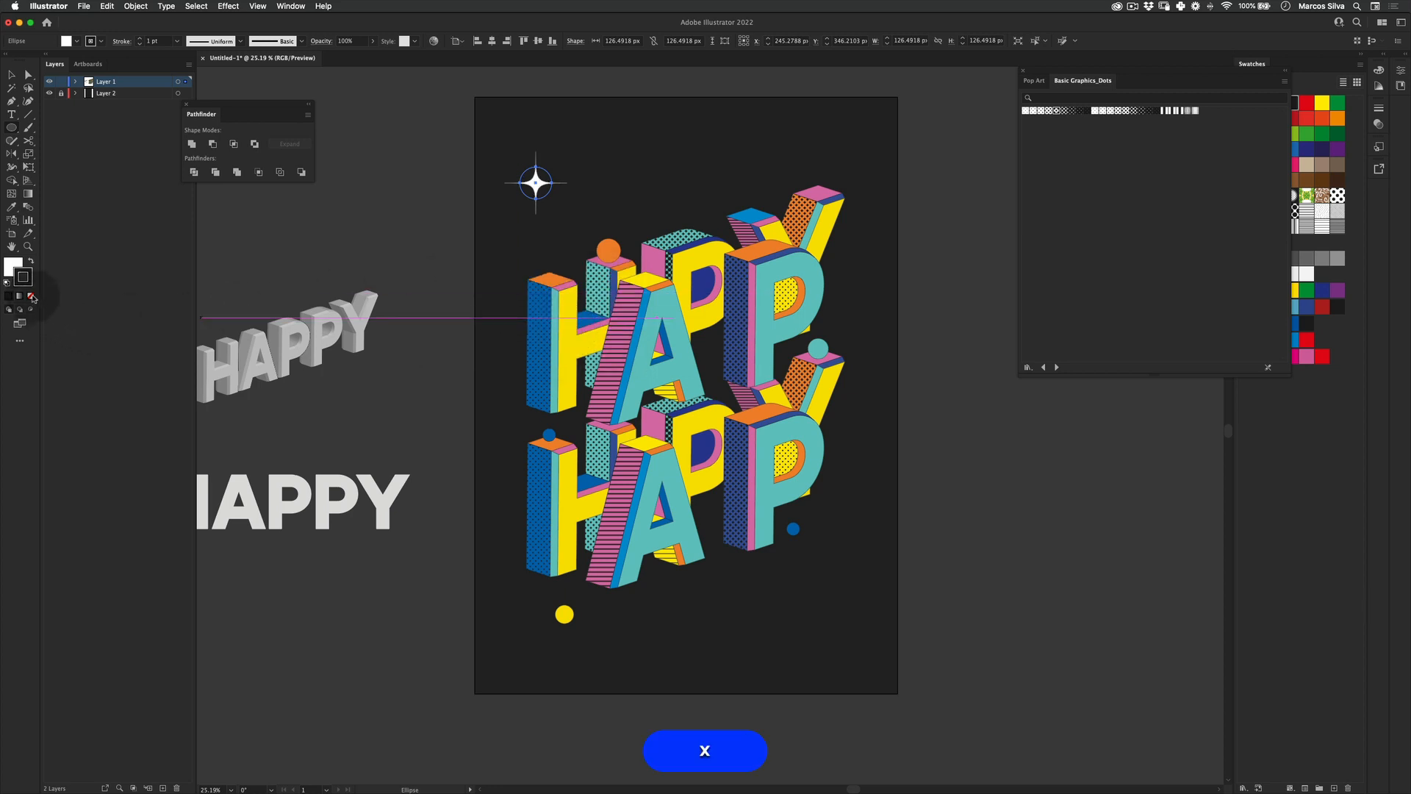
pyautogui.press('e')
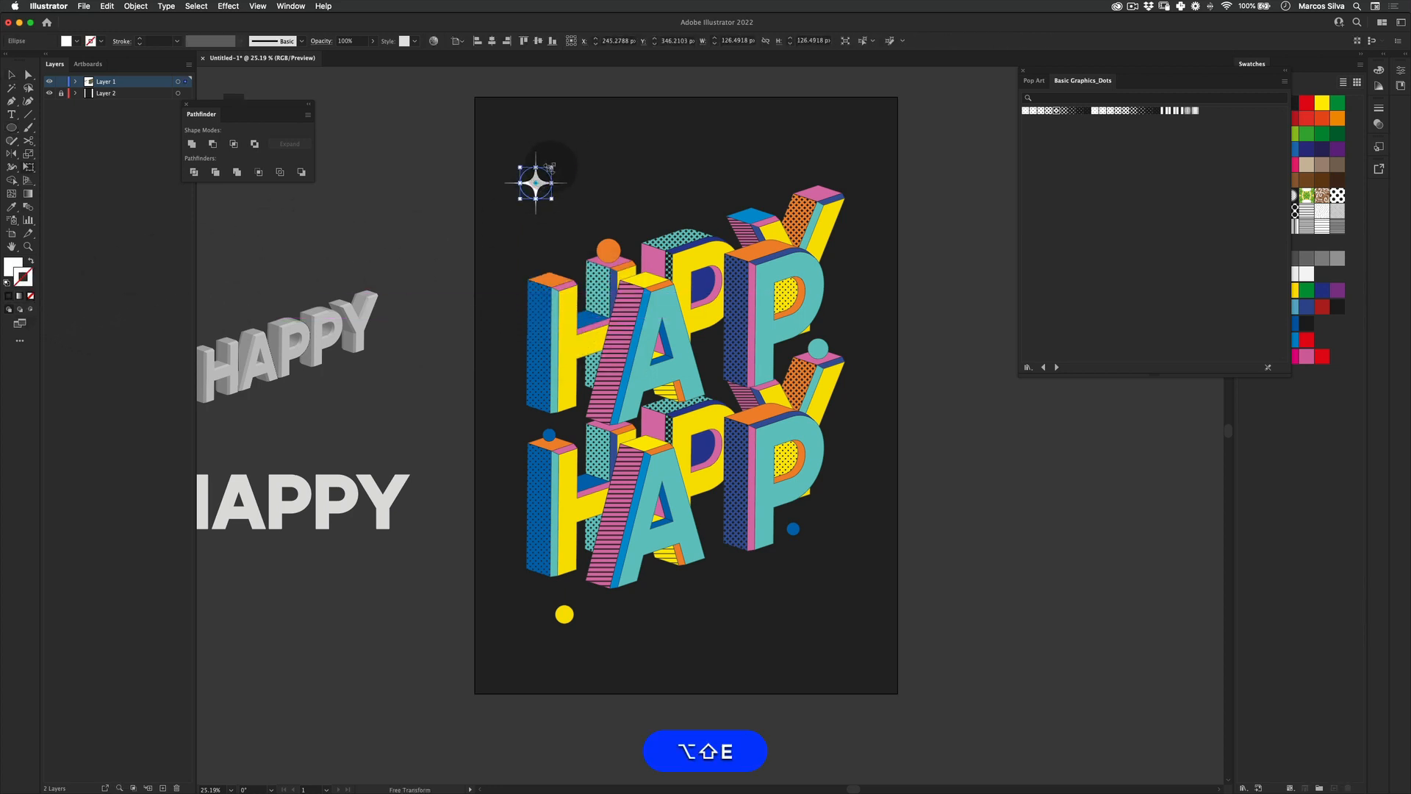
pyautogui.moveTo(546, 173); pyautogui.dragTo(547, 172)
# Step: Move the white star onto the front stem of the upper H
pyautogui.press('z')
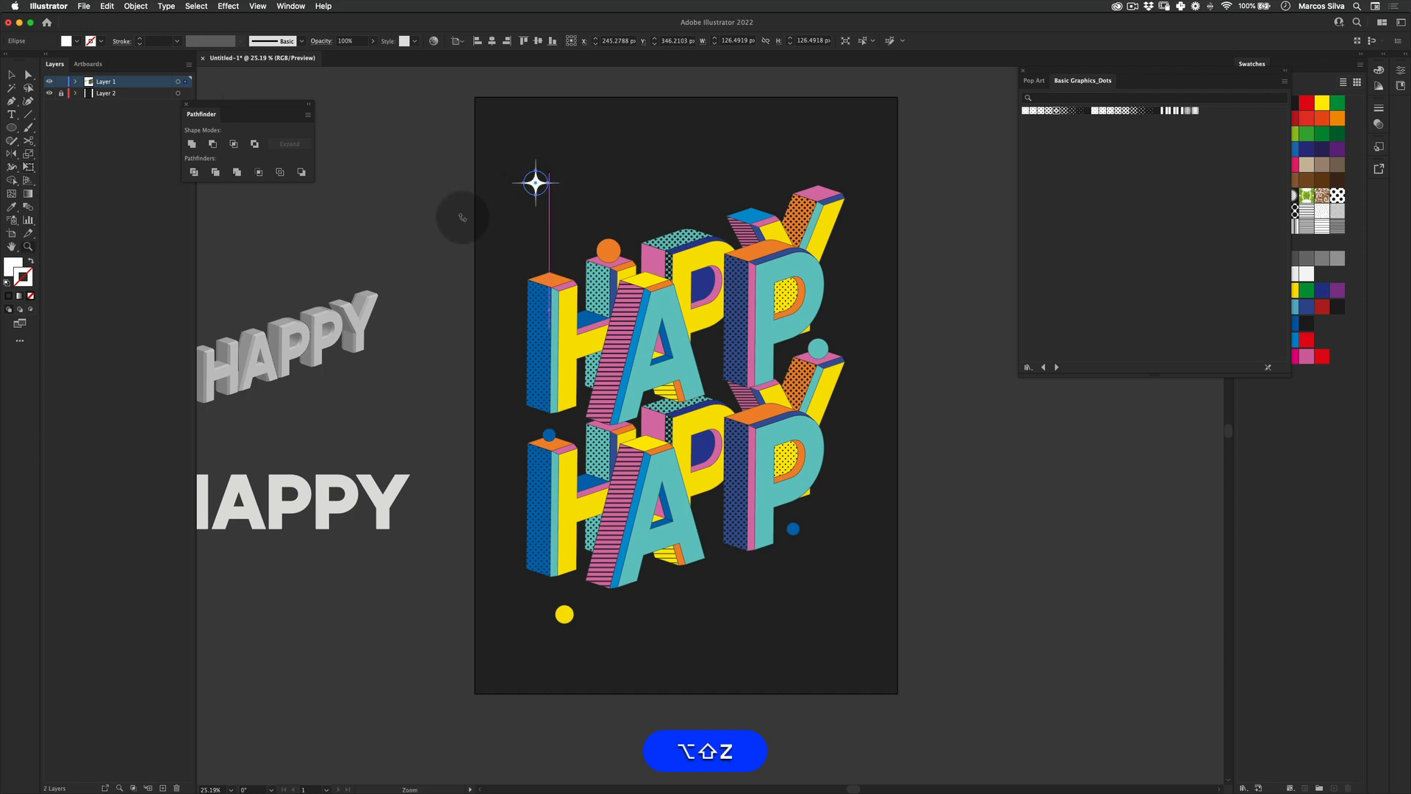
pyautogui.moveTo(433, 221); pyautogui.dragTo(473, 205)
pyautogui.press('v')
pyautogui.moveTo(562, 175); pyautogui.dragTo(584, 389)
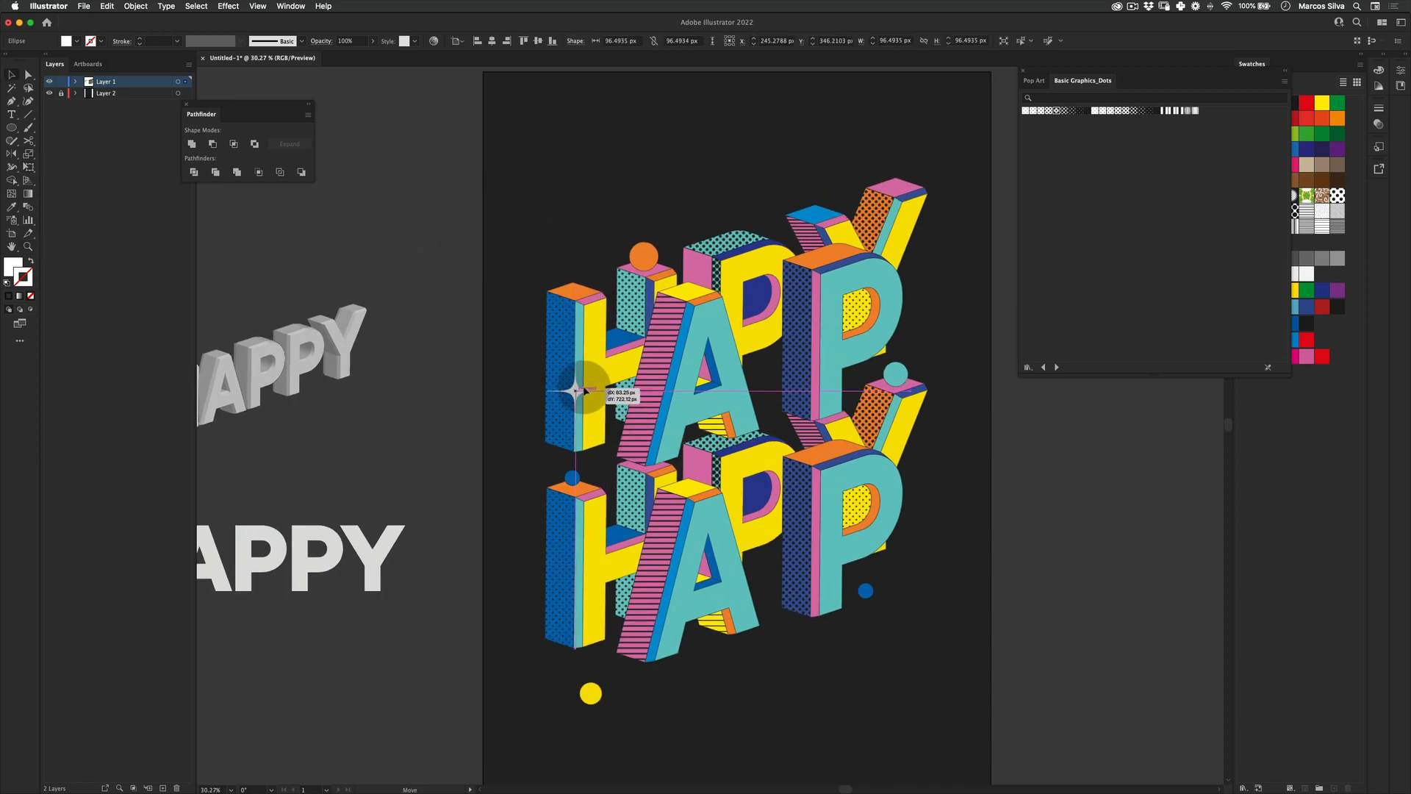
pyautogui.click(443, 441)
# Step: Rotate the star slightly, scale it down to about 73 px and place it on the upper H's top-left corner
pyautogui.press('space')
pyautogui.moveTo(646, 426); pyautogui.dragTo(533, 319)
pyautogui.press('z')
pyautogui.moveTo(432, 269); pyautogui.dragTo(500, 252)
pyautogui.press('v')
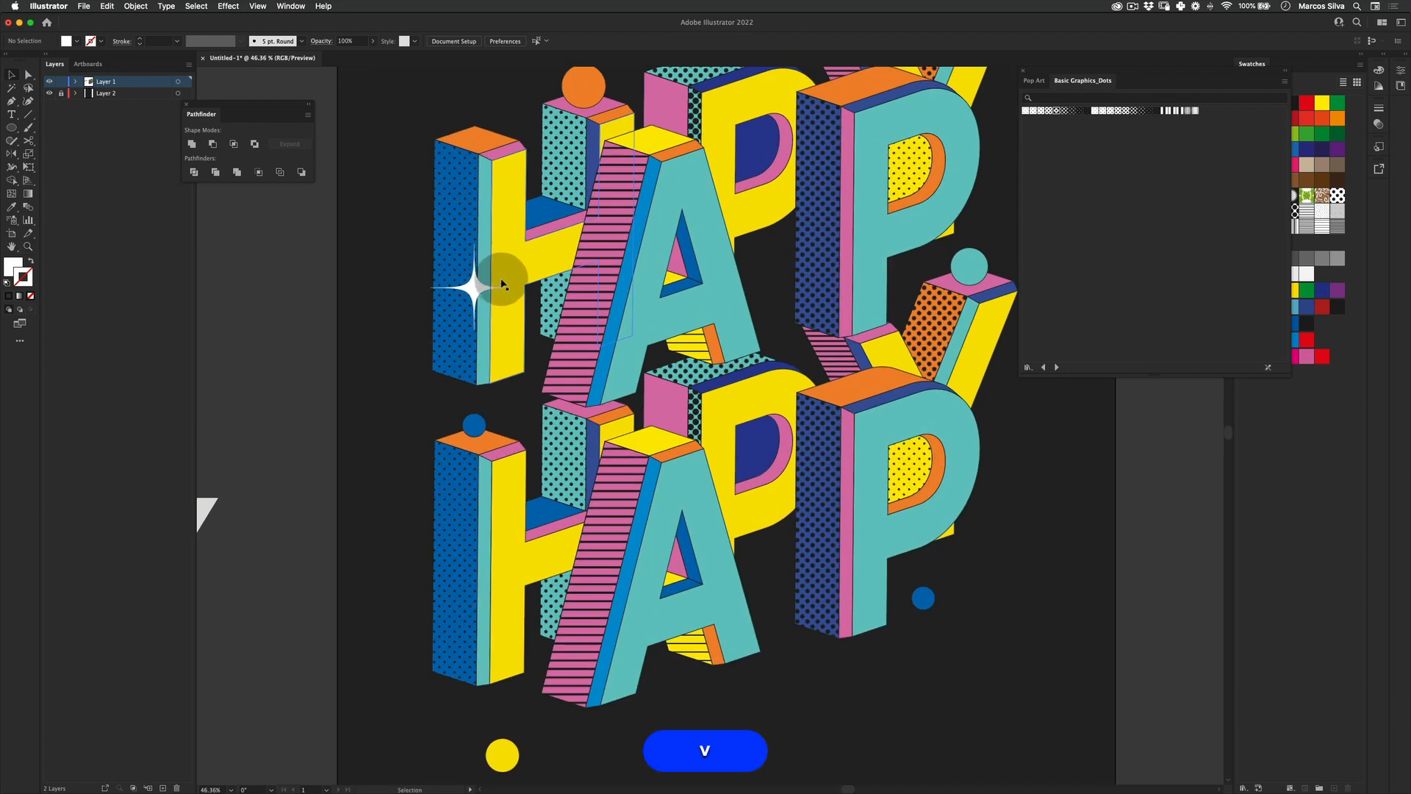
pyautogui.press('e')
pyautogui.click(475, 297)
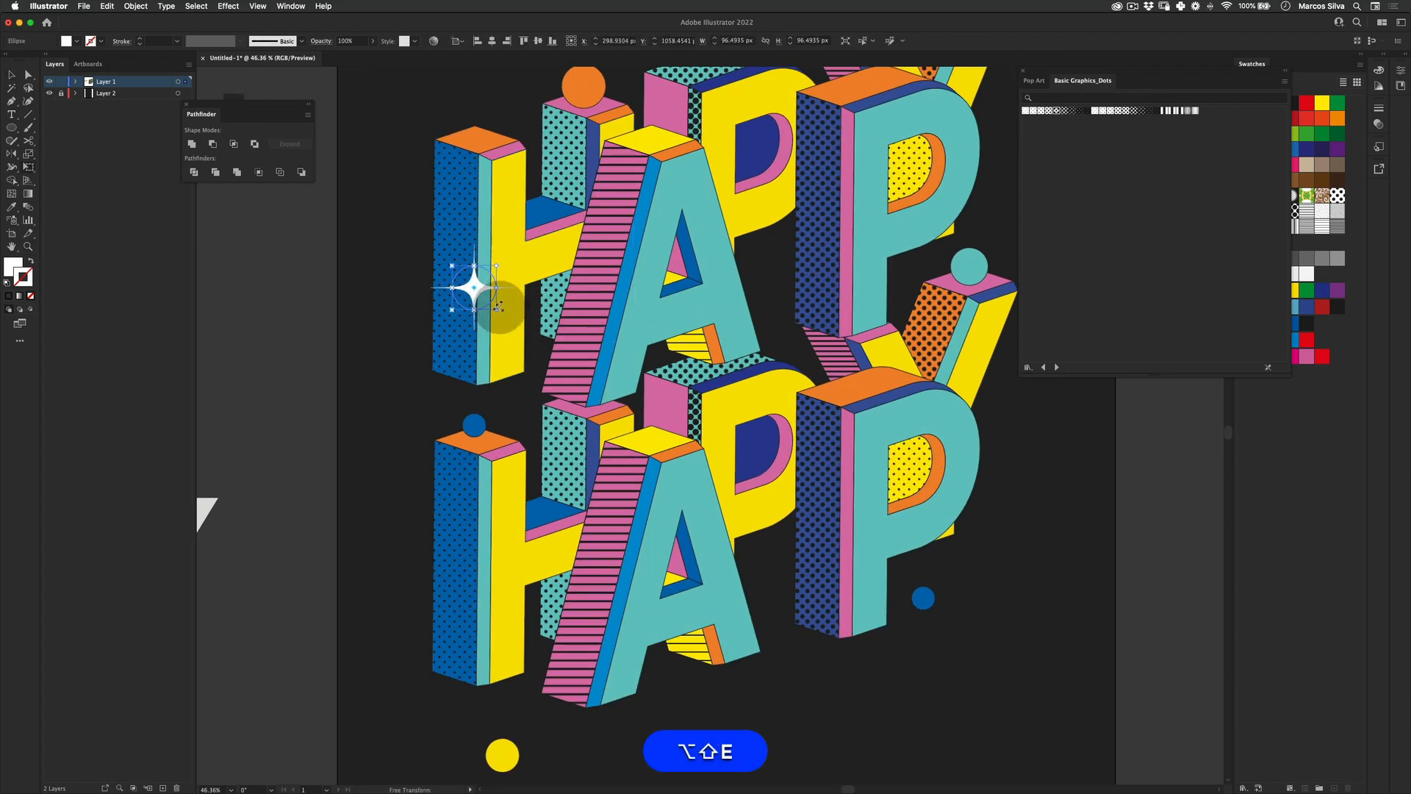
pyautogui.moveTo(487, 304); pyautogui.dragTo(412, 205)
pyautogui.press('v')
pyautogui.press('z')
pyautogui.press('v')
pyautogui.click(343, 198)
# Step: Scale the star on the upper H's corner down to about 63 px and deselect it
pyautogui.press('space')
pyautogui.press('z')
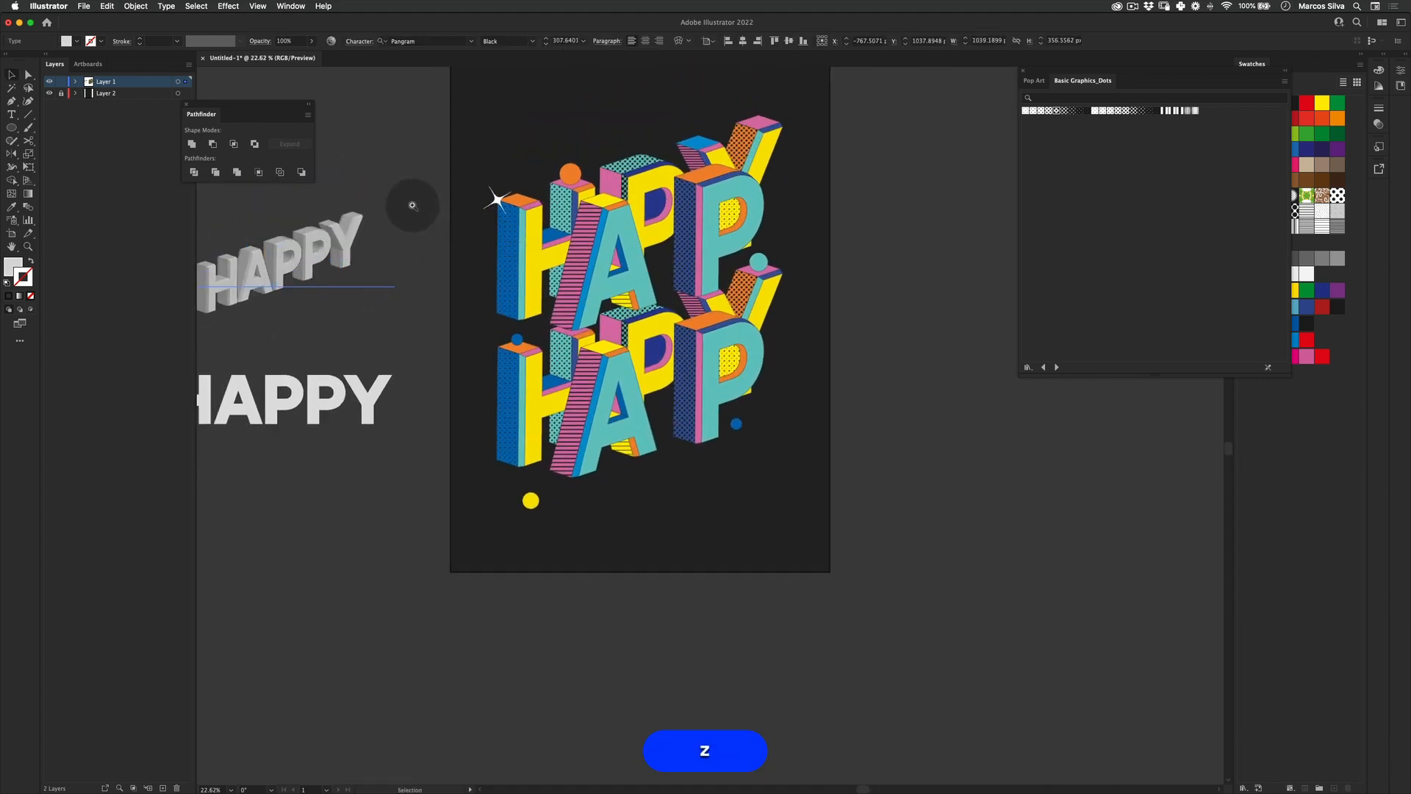
pyautogui.click(413, 206)
pyautogui.press('v')
pyautogui.click(570, 188)
pyautogui.press('e')
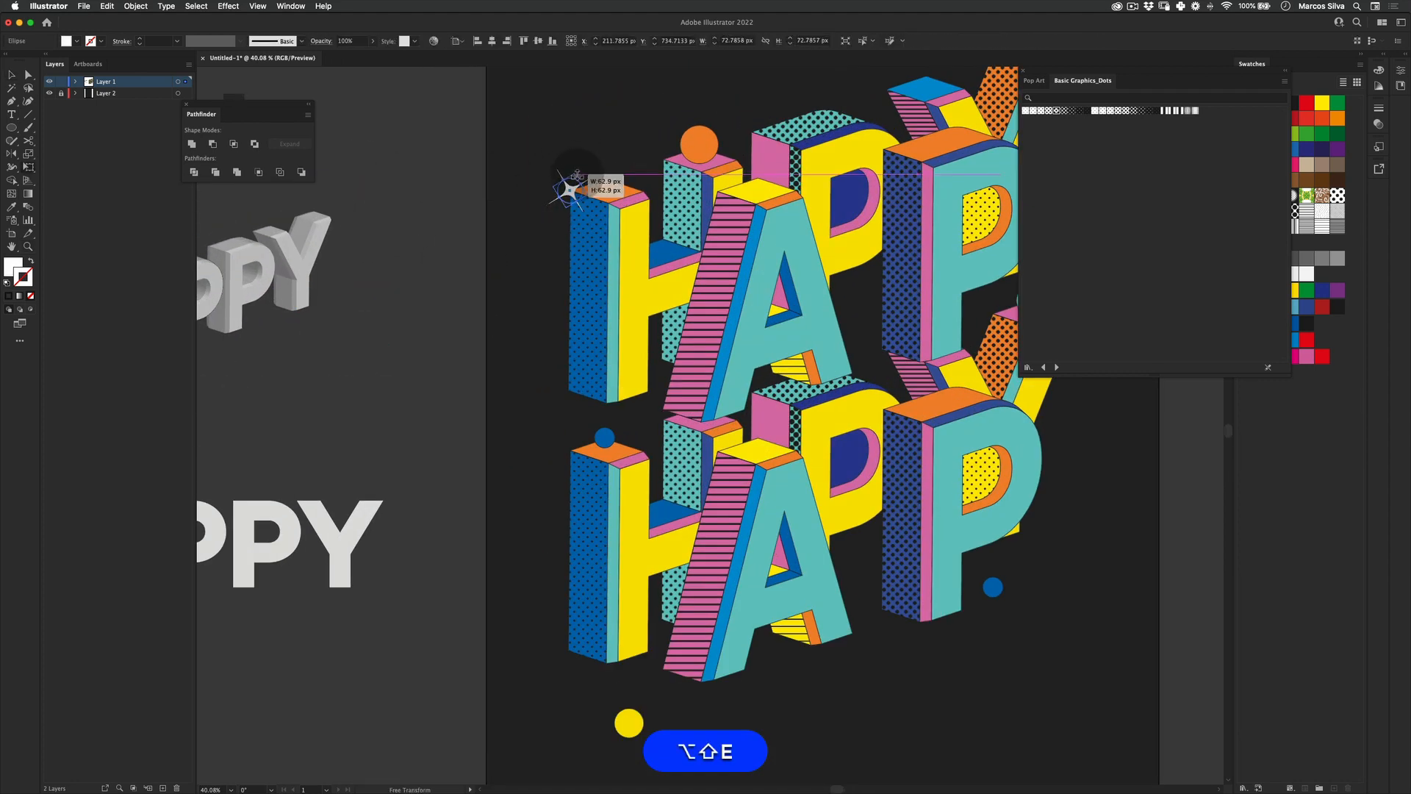
pyautogui.press('z')
pyautogui.click(456, 237)
pyautogui.moveTo(728, 229); pyautogui.dragTo(454, 187)
pyautogui.press('v')
pyautogui.click(434, 226)
# Step: Place copies of the white star on the lower P's upper curve, the upper P's top corner and the lower A
pyautogui.press('z')
pyautogui.press('v')
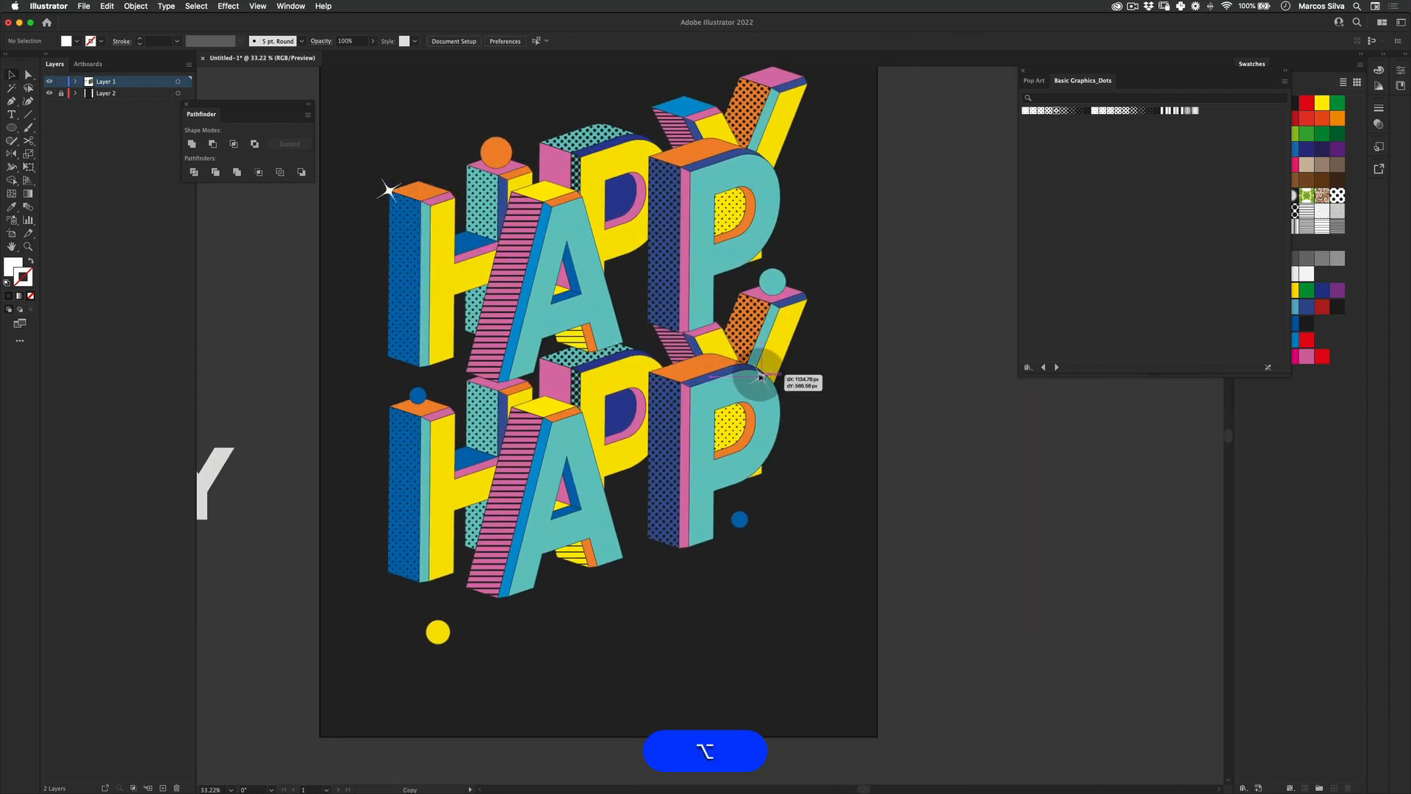
pyautogui.moveTo(757, 370); pyautogui.dragTo(648, 158)
pyautogui.click(931, 392)
pyautogui.click(907, 457)
pyautogui.press('z')
pyautogui.moveTo(880, 221); pyautogui.dragTo(812, 224)
pyautogui.press('v')
pyautogui.click(882, 197)
pyautogui.press('space')
pyautogui.moveTo(729, 139); pyautogui.dragTo(739, 249)
pyautogui.press('v')
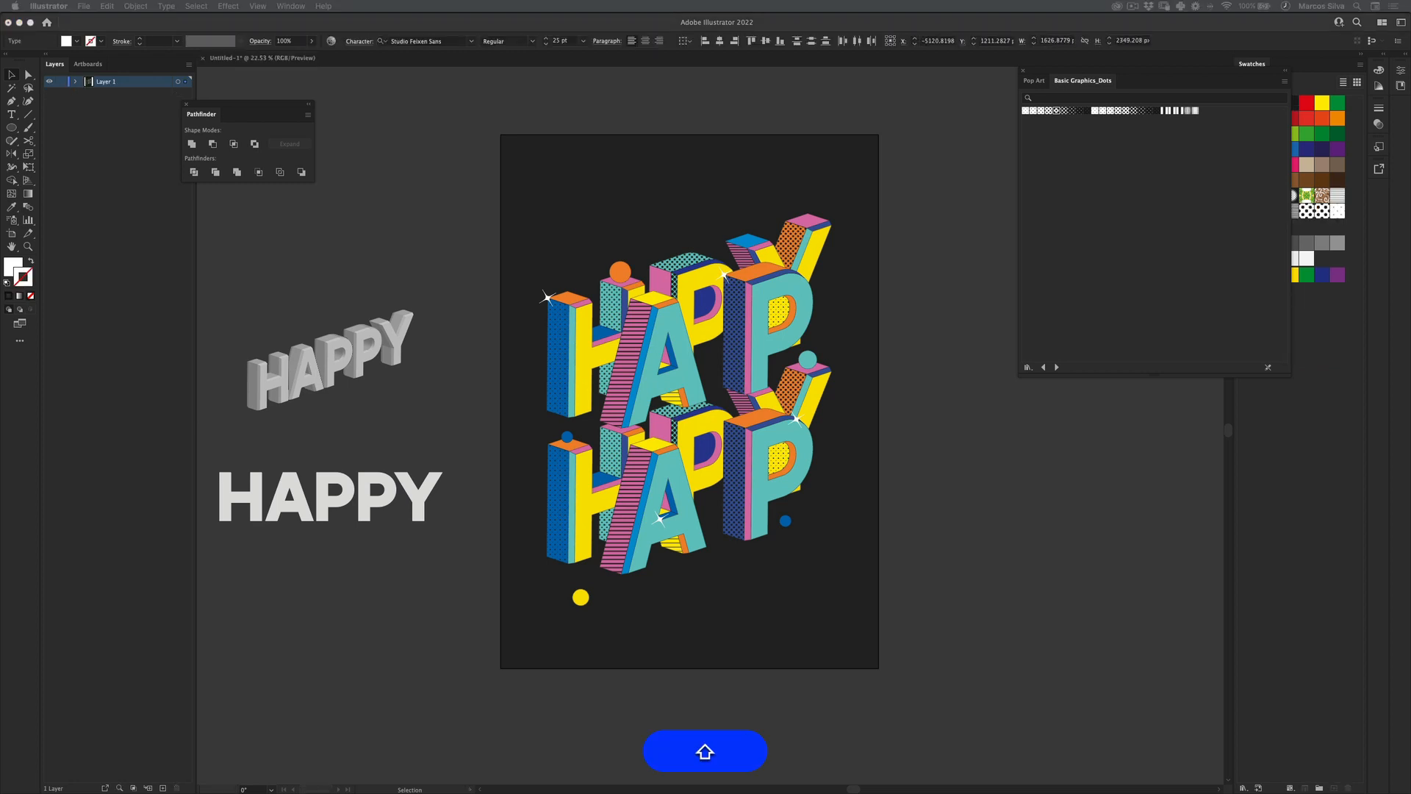
# Step: Copy the poster captions /07.2022, P007, the studio handle and ANOTHER POSTER SERIES from the other document and place them in the poster's corners
pyautogui.press('shift+super+c')
pyautogui.press('super+v')
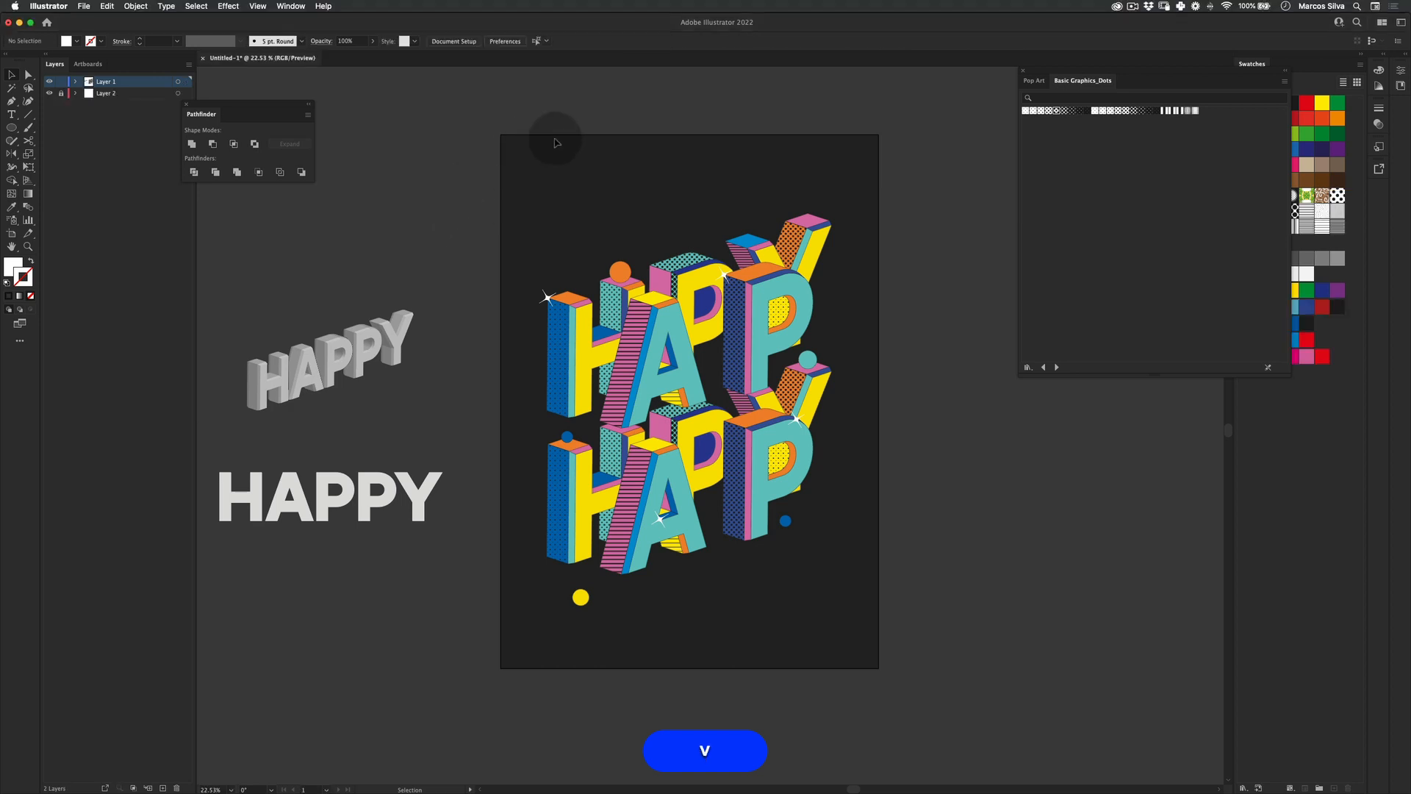
pyautogui.press('super+f')
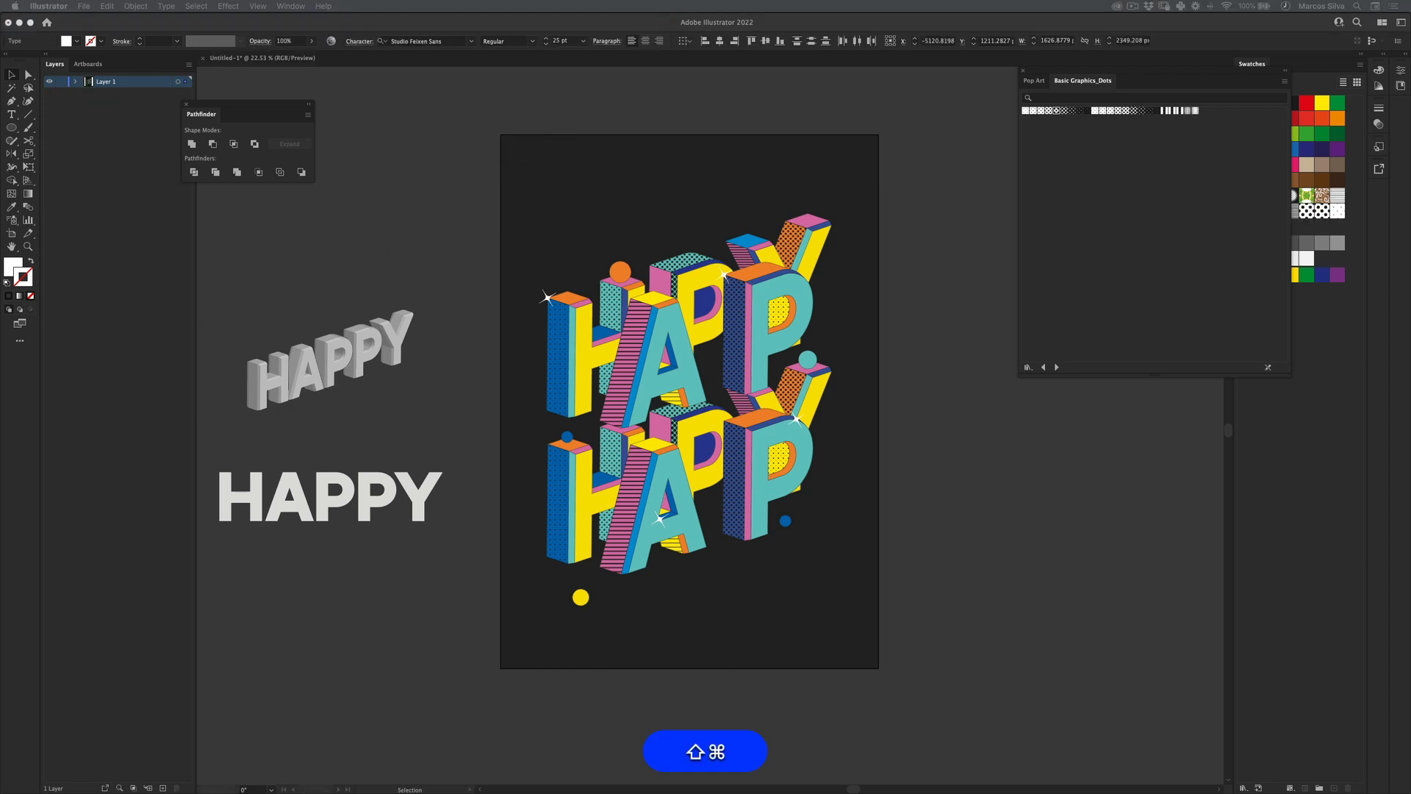
pyautogui.press('super+c')
pyautogui.press('super+v')
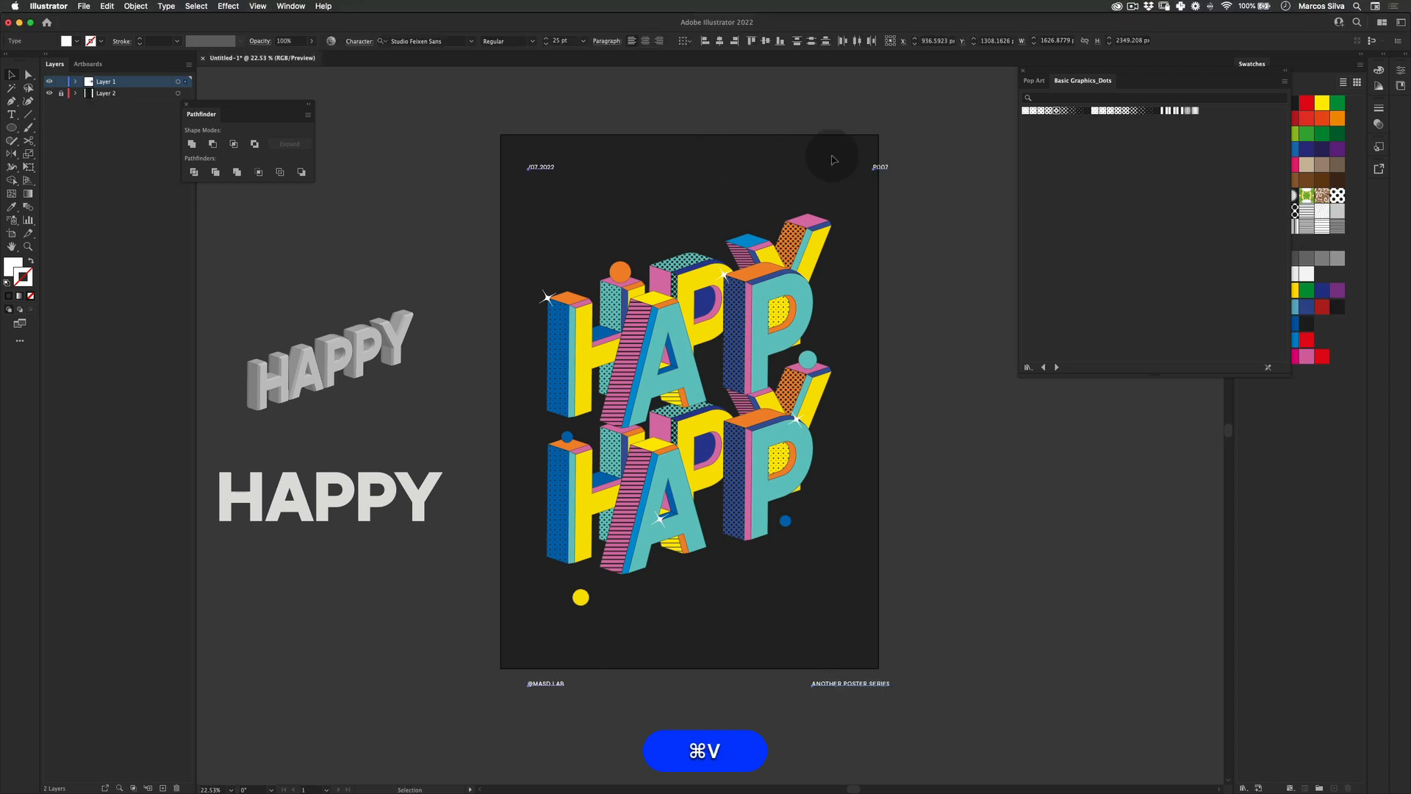
pyautogui.moveTo(879, 165); pyautogui.dragTo(862, 146)
pyautogui.press('v')
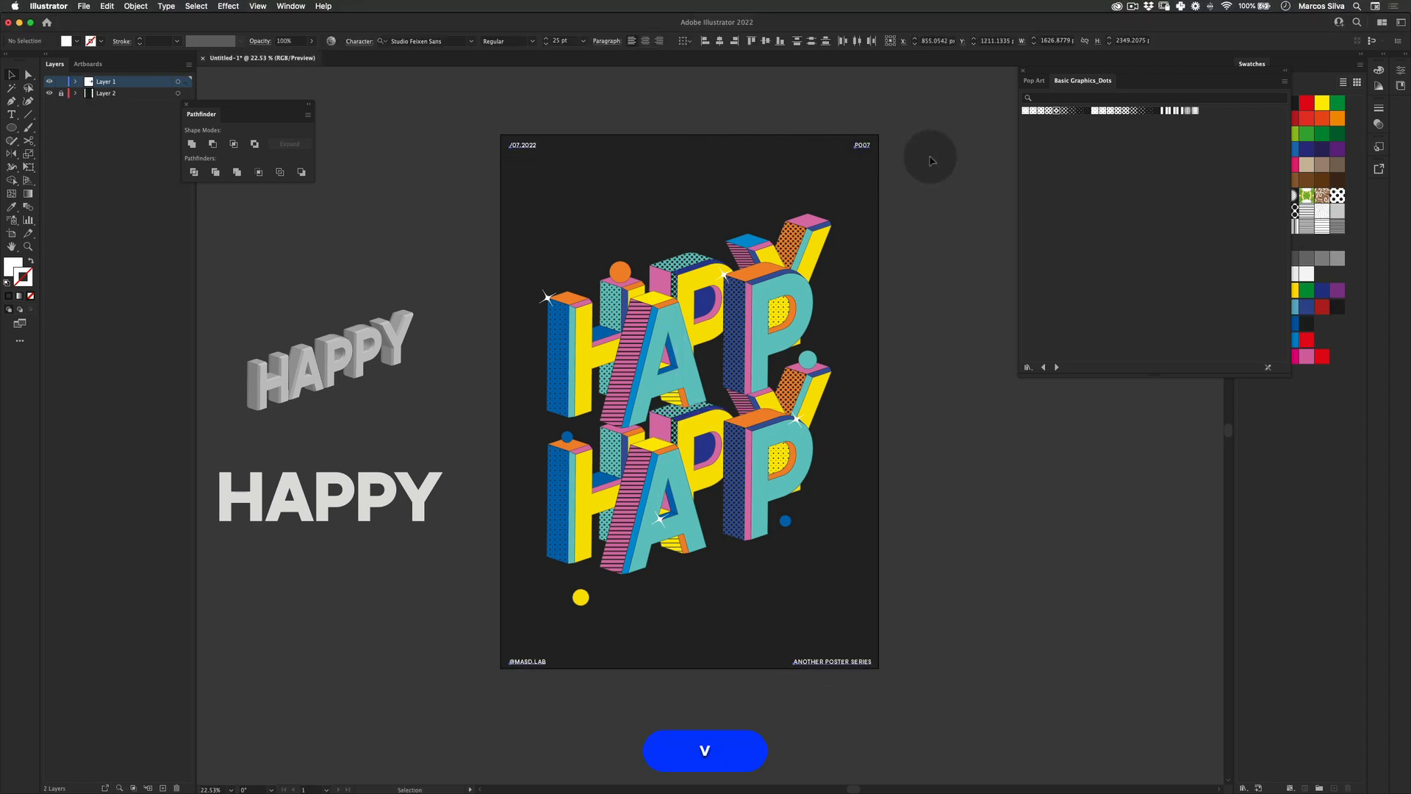
pyautogui.click(929, 157)
# Step: Add a new layer above the artwork and draw a 1700 × 2400 px rectangle covering the whole artboard
pyautogui.press('space')
pyautogui.moveTo(853, 223); pyautogui.dragTo(757, 153)
pyautogui.press('z')
pyautogui.press('space')
pyautogui.moveTo(678, 209); pyautogui.dragTo(762, 252)
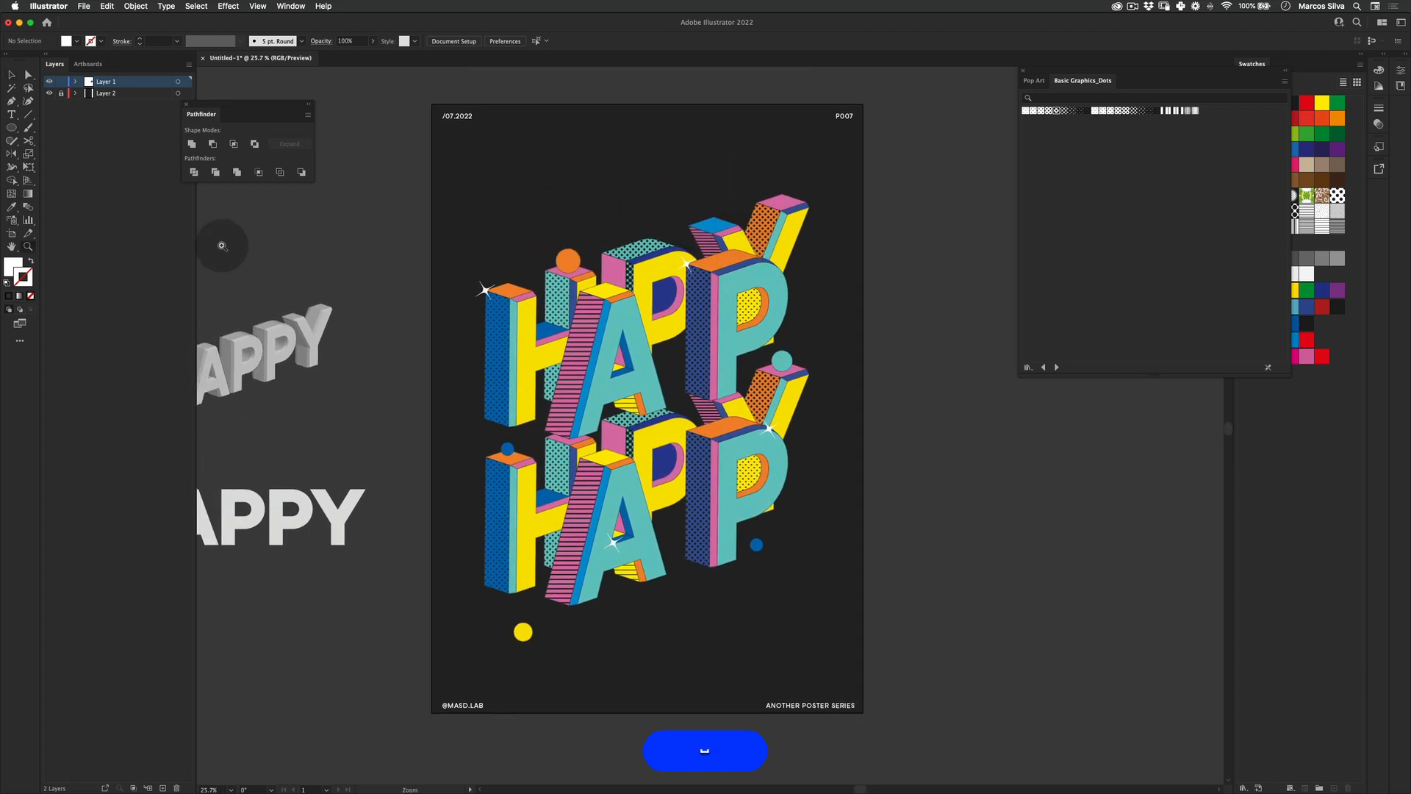
pyautogui.press('v')
pyautogui.click(164, 788)
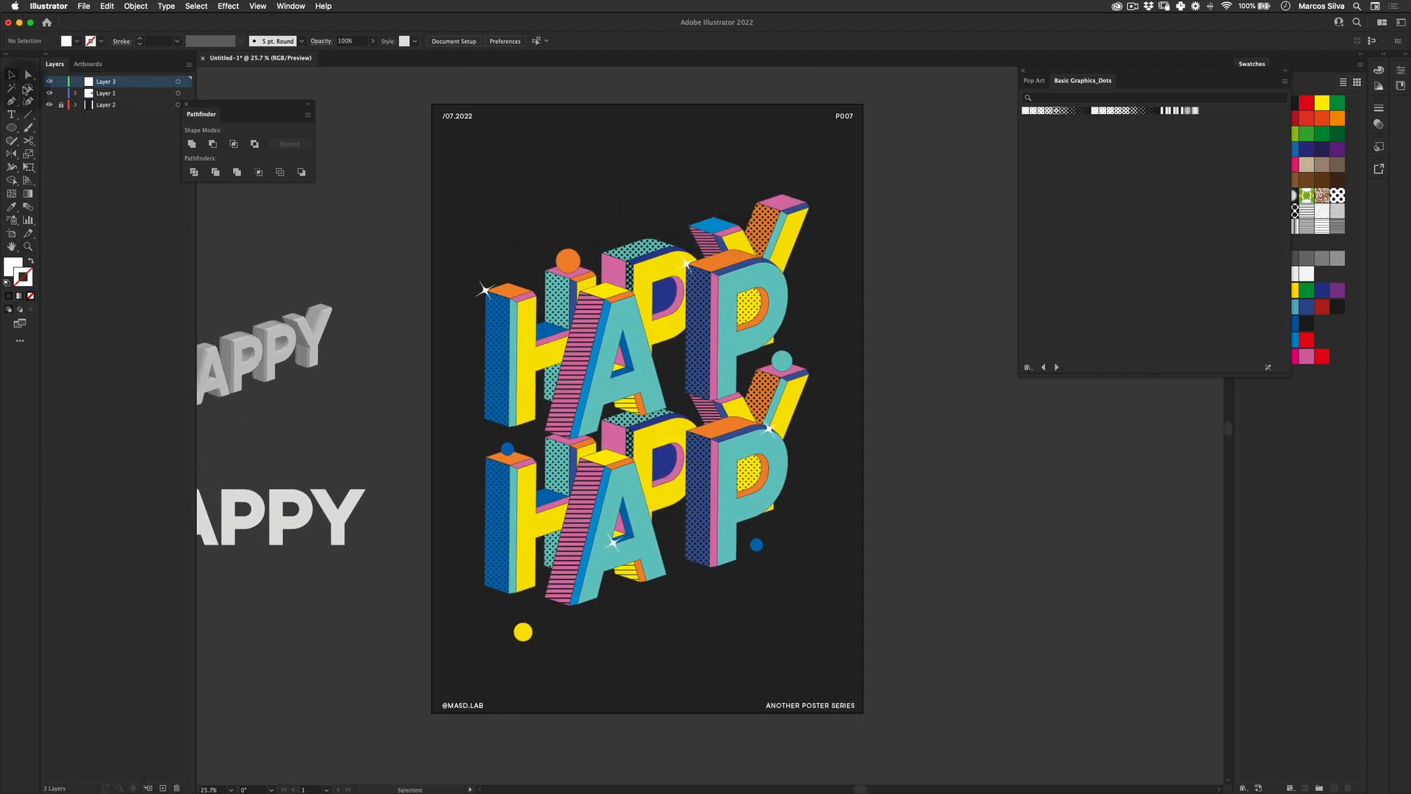
pyautogui.moveTo(11, 127); pyautogui.dragTo(66, 128)
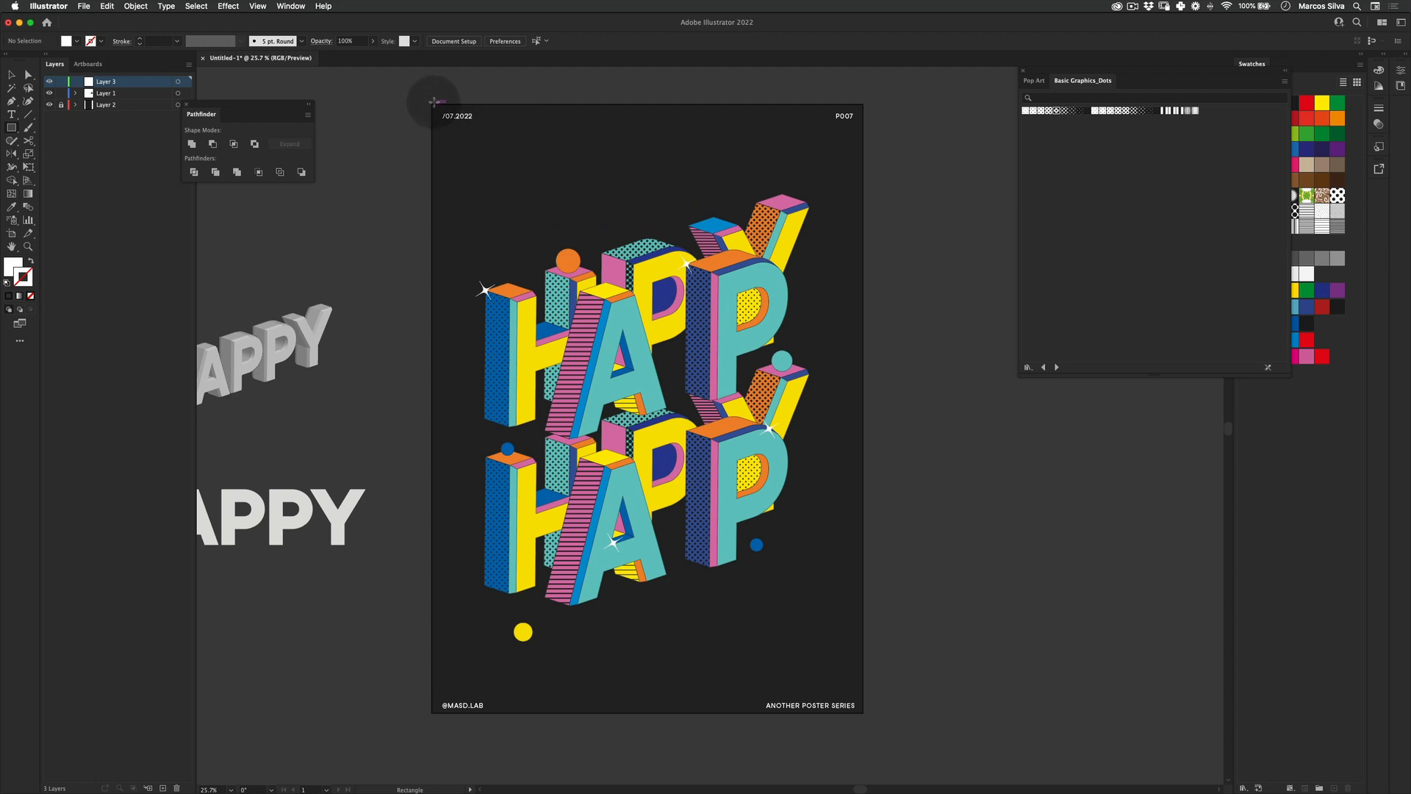
pyautogui.moveTo(431, 104); pyautogui.dragTo(862, 713)
# Step: Fill the full-artboard rectangle with pure black
pyautogui.doubleClick(14, 268)
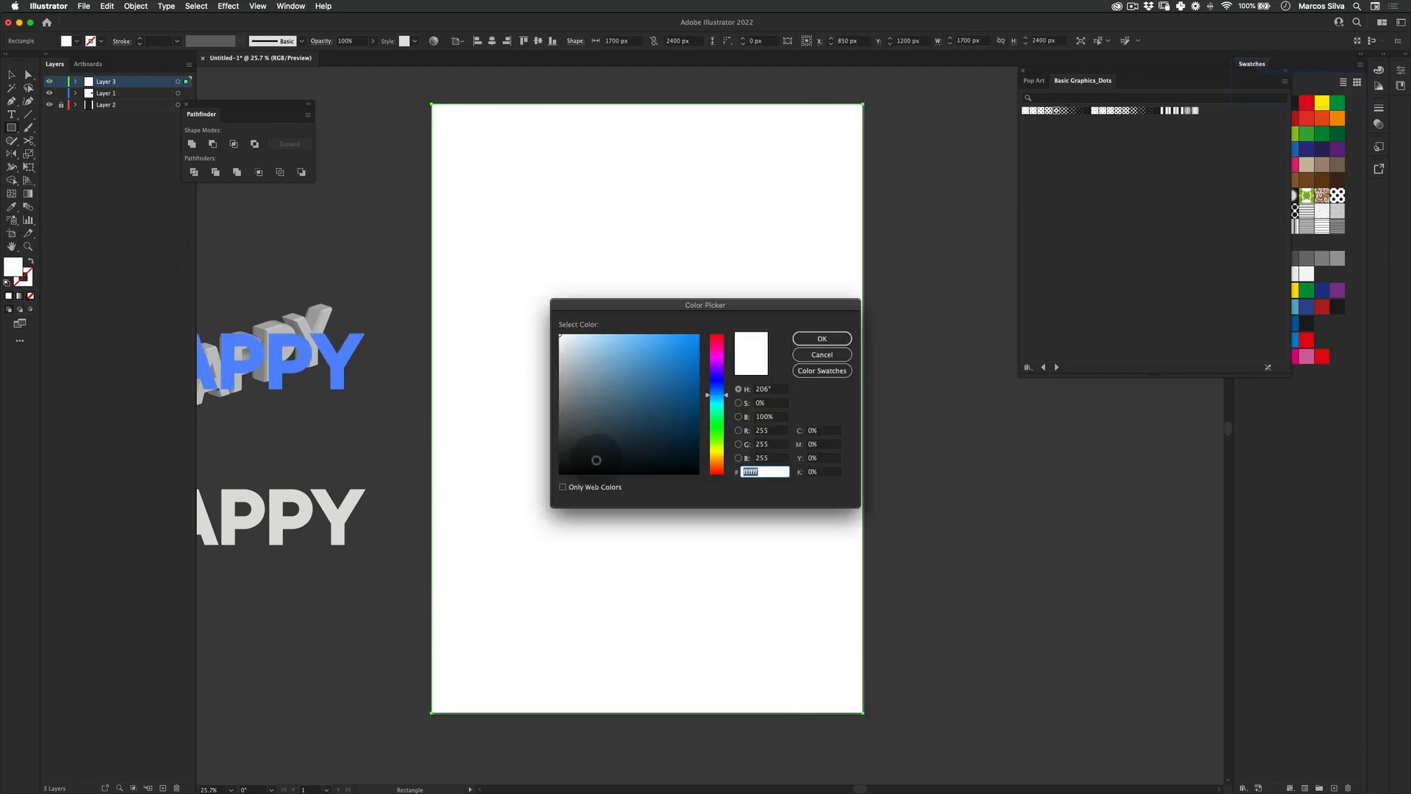
pyautogui.moveTo(581, 450); pyautogui.dragTo(536, 473)
pyautogui.click(821, 337)
pyautogui.press('v')
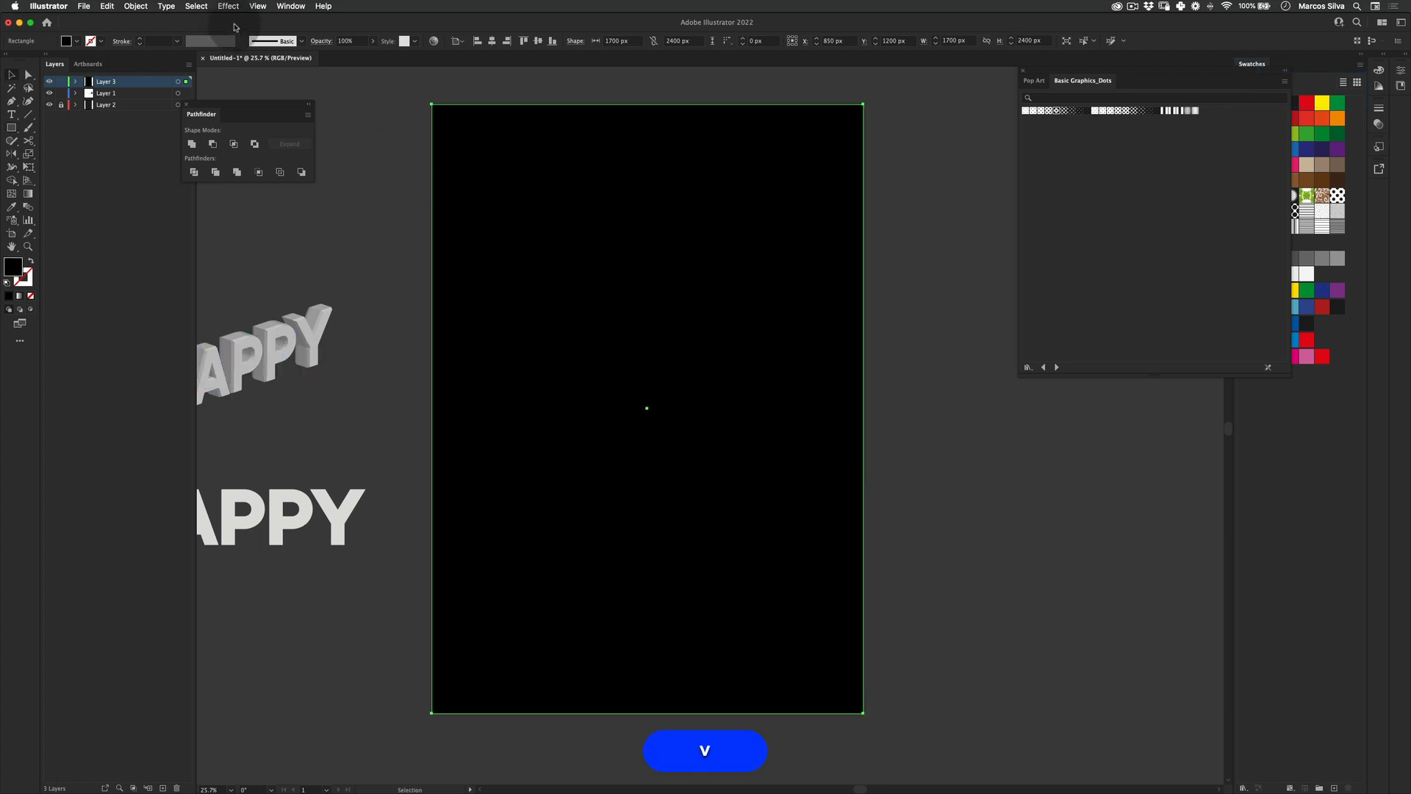
# Step: Apply the Grain texture effect to the black rectangle with Intensity 20, Contrast 50 and the Stippled grain type
pyautogui.click(196, 7)
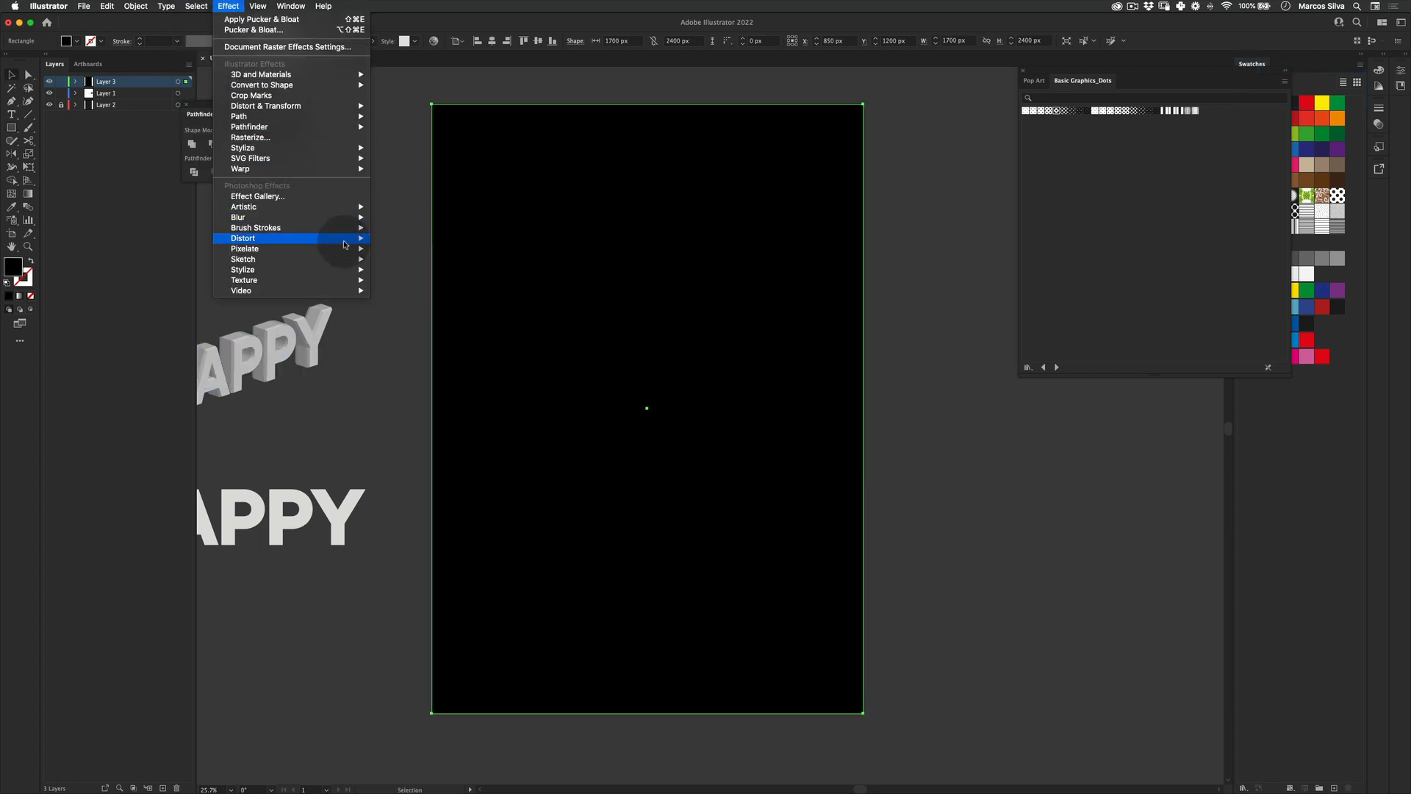
pyautogui.moveTo(323, 280)
pyautogui.click(394, 290)
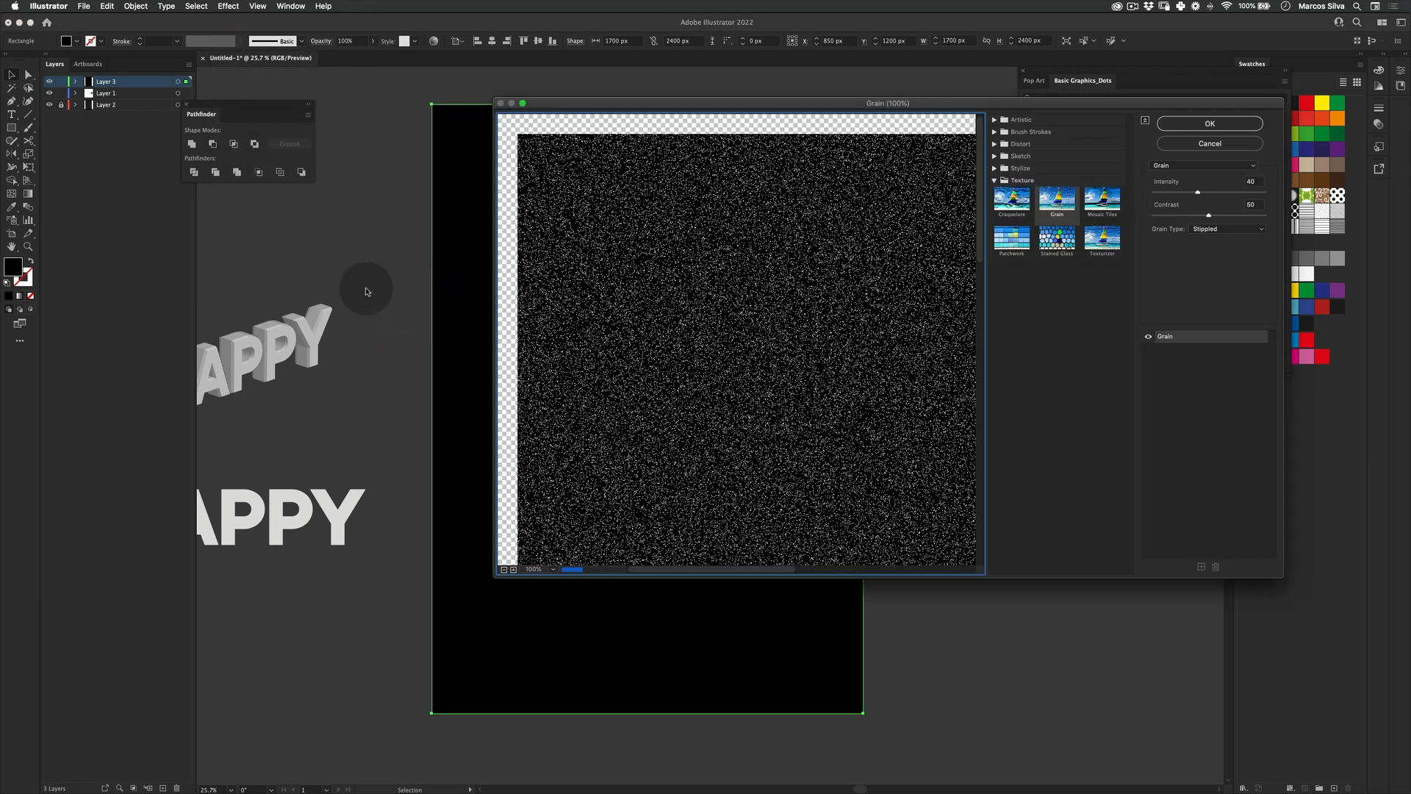
pyautogui.click(1191, 166)
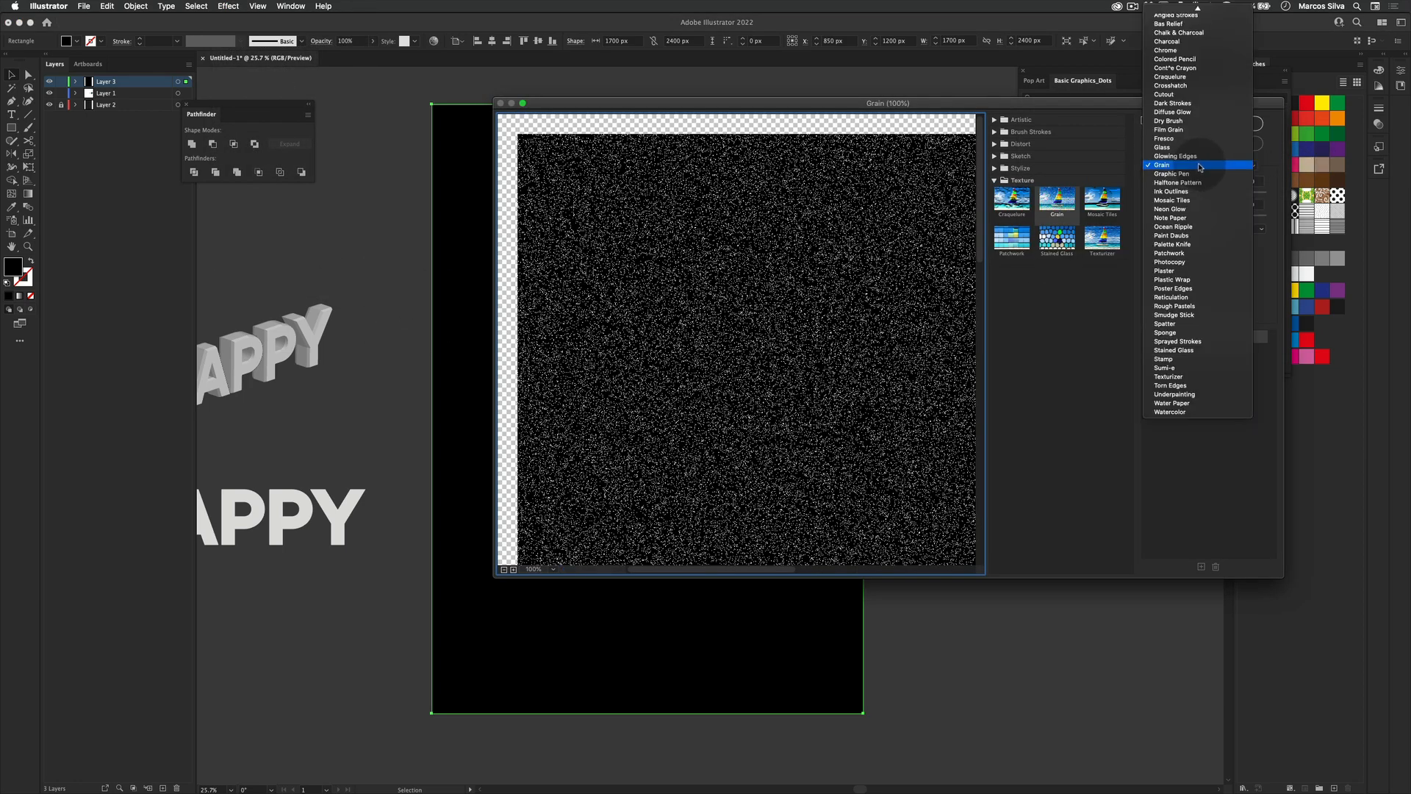
pyautogui.click(1202, 168)
pyautogui.moveTo(1198, 192); pyautogui.dragTo(1175, 197)
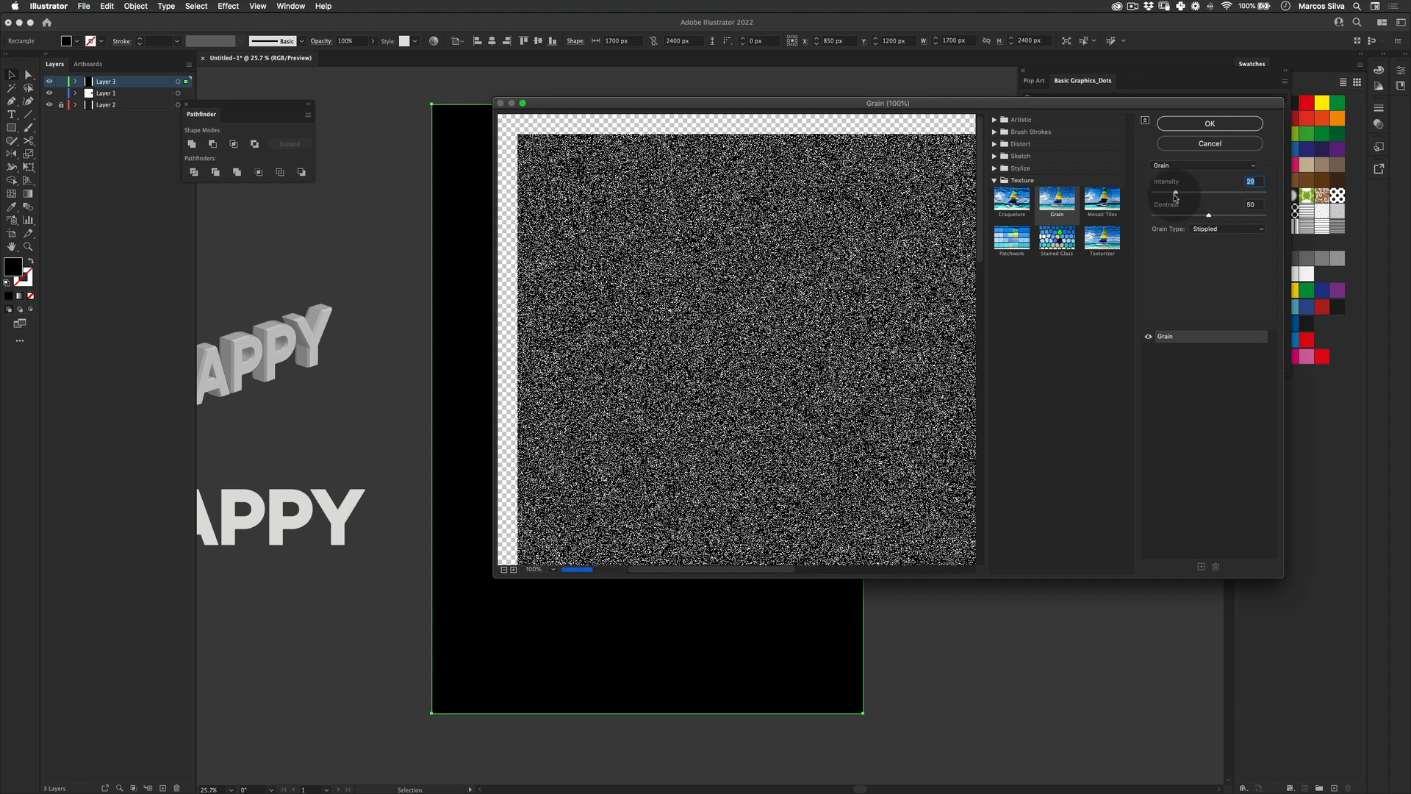
pyautogui.click(1209, 125)
pyautogui.press('v')
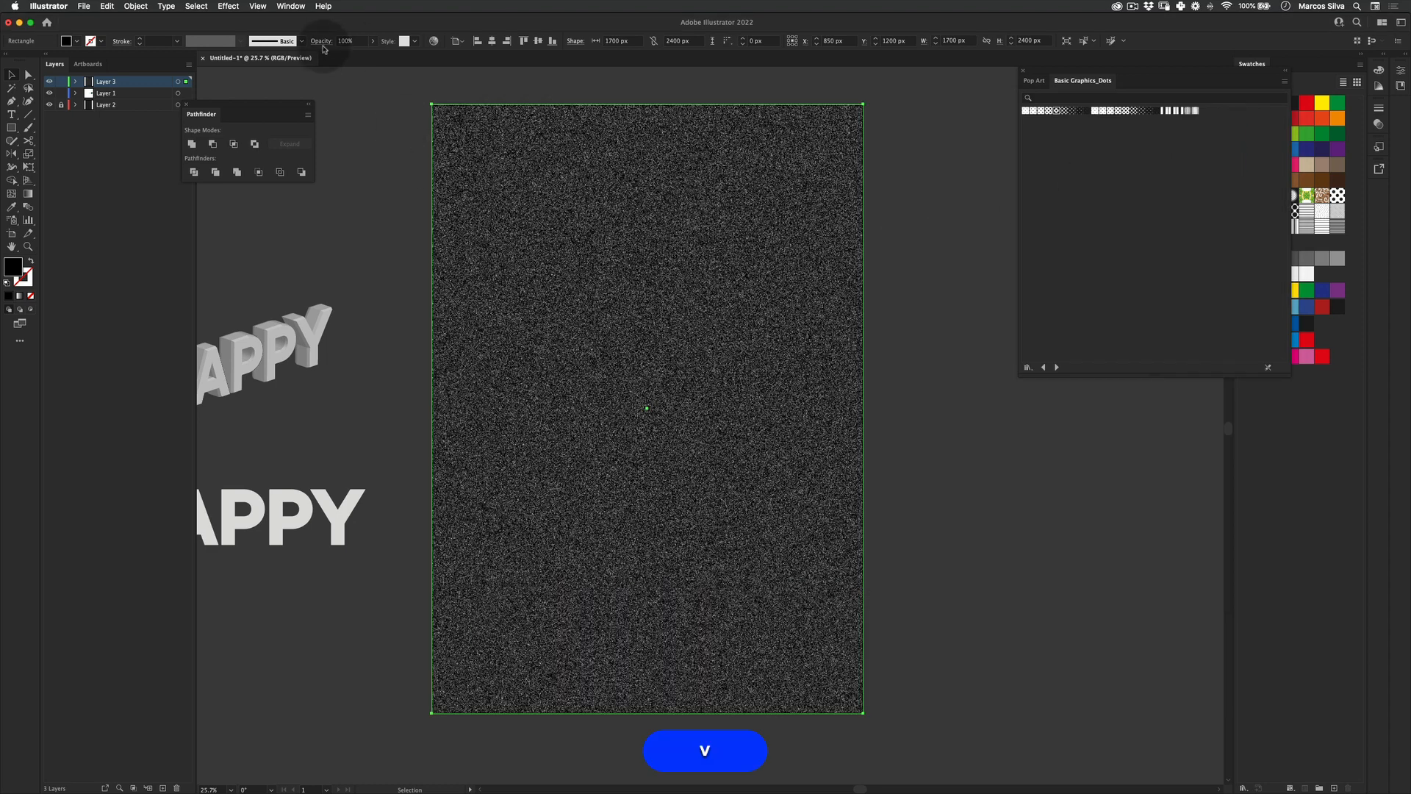
# Step: Set the grain rectangle's blending mode to Screen
pyautogui.click(395, 132)
pyautogui.press('v')
pyautogui.click(515, 172)
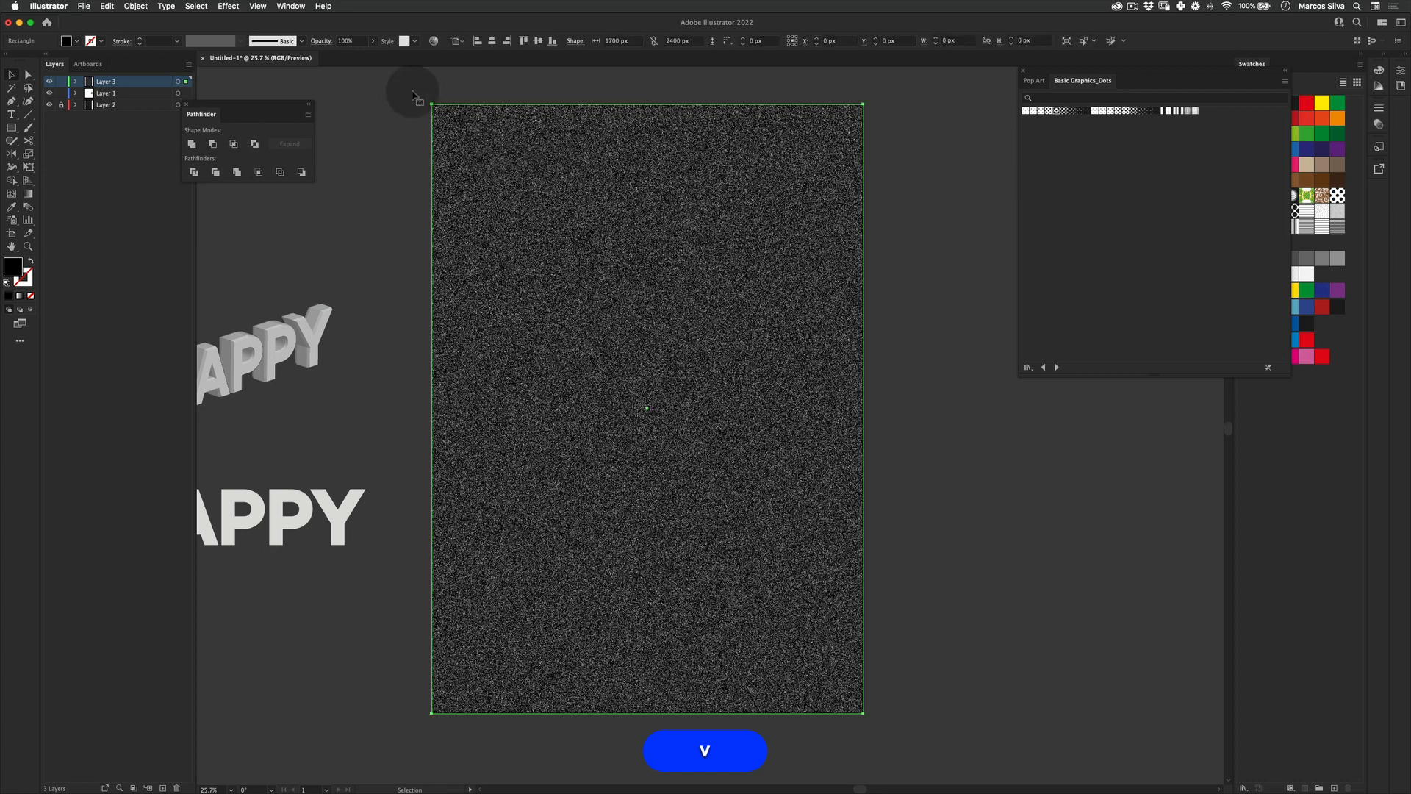
pyautogui.click(321, 42)
pyautogui.click(235, 58)
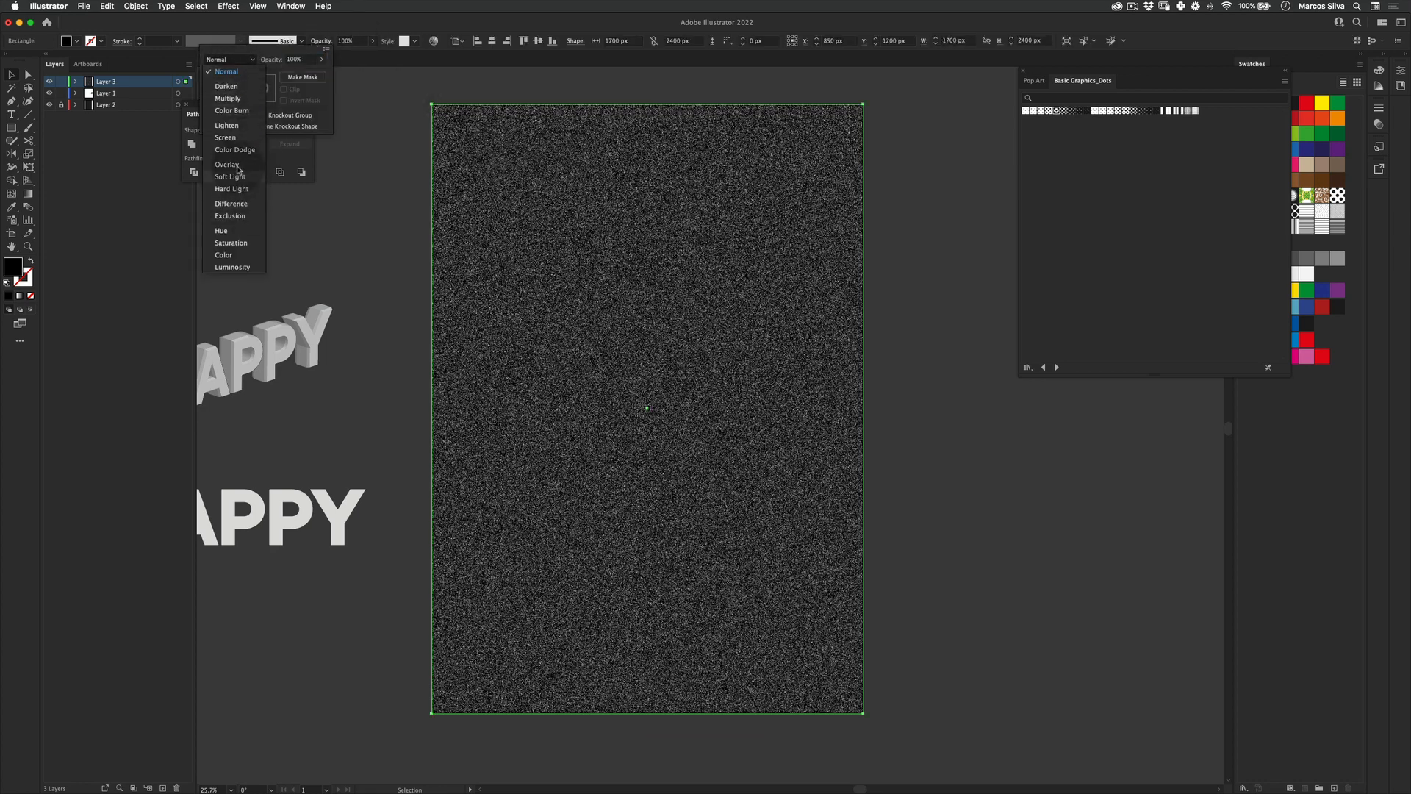
pyautogui.click(236, 137)
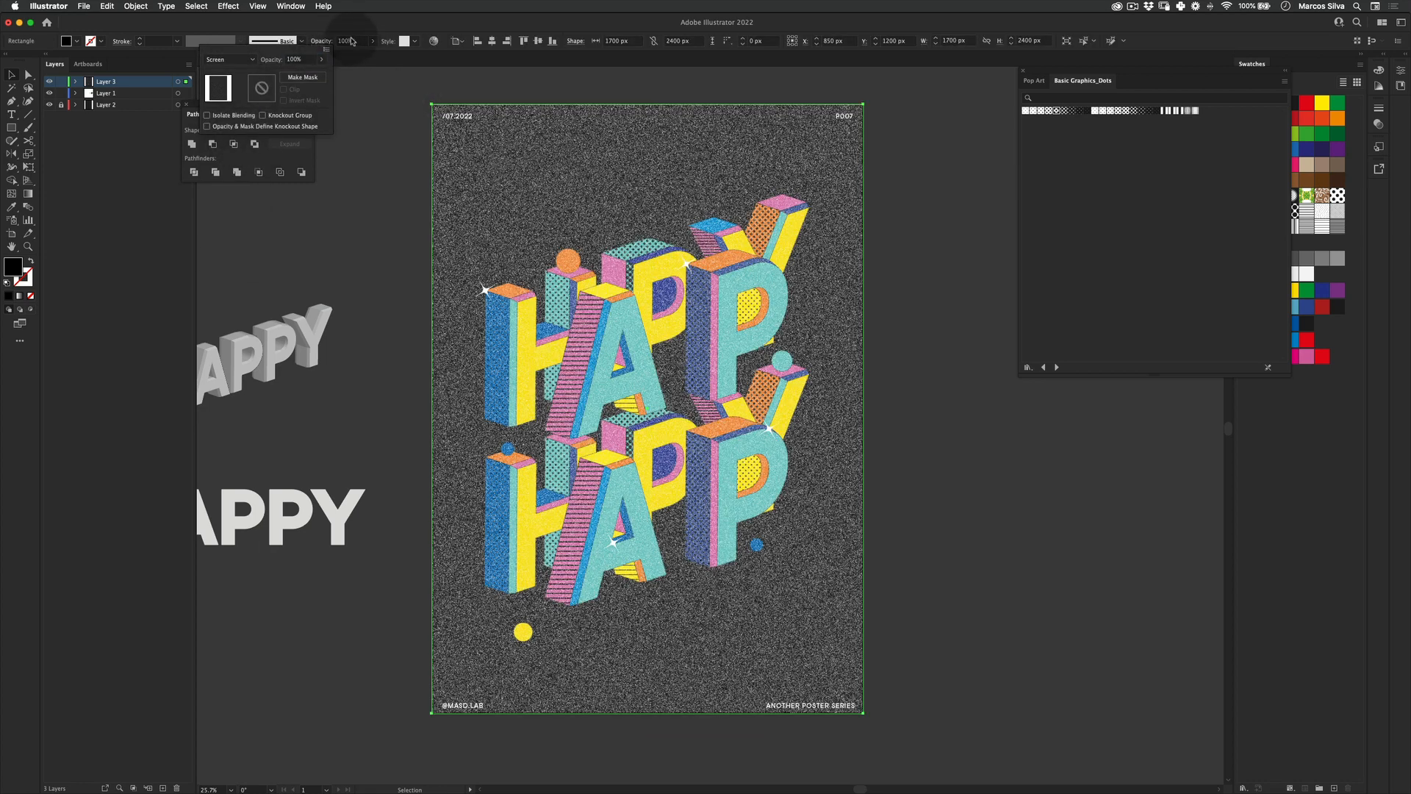
# Step: Set the grain rectangle's opacity to 5%
pyautogui.click(351, 41)
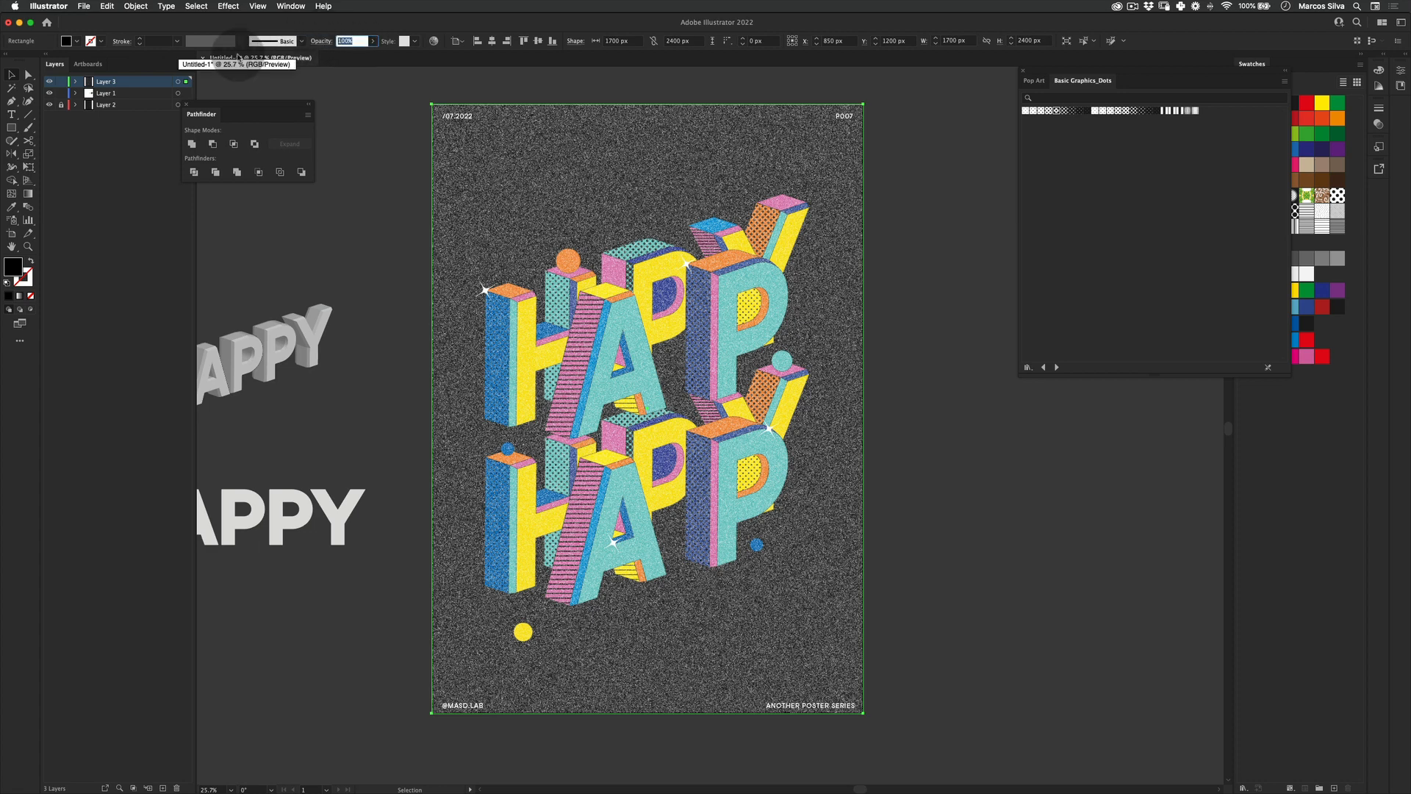
pyautogui.press('Return')
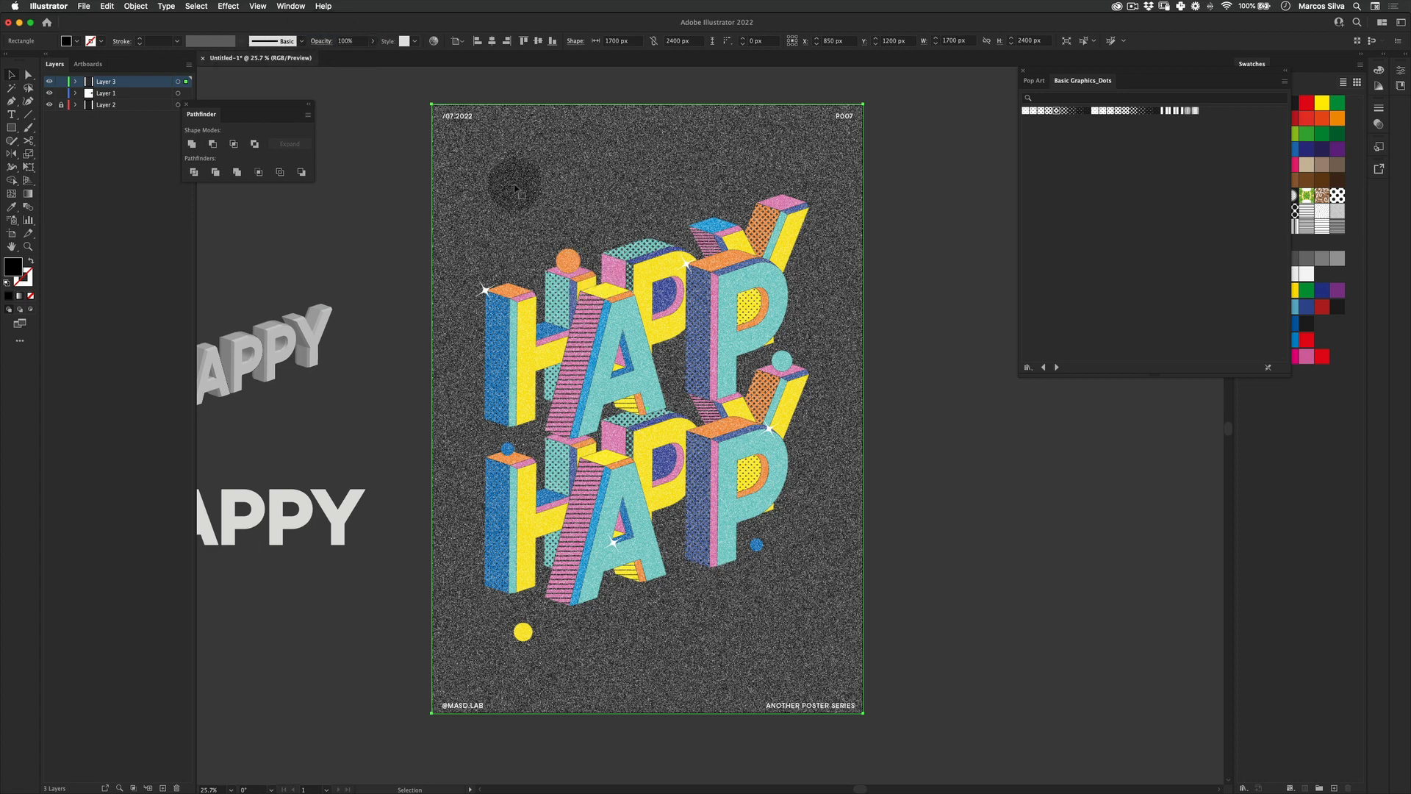
pyautogui.press('v')
pyautogui.click(341, 203)
pyautogui.click(476, 149)
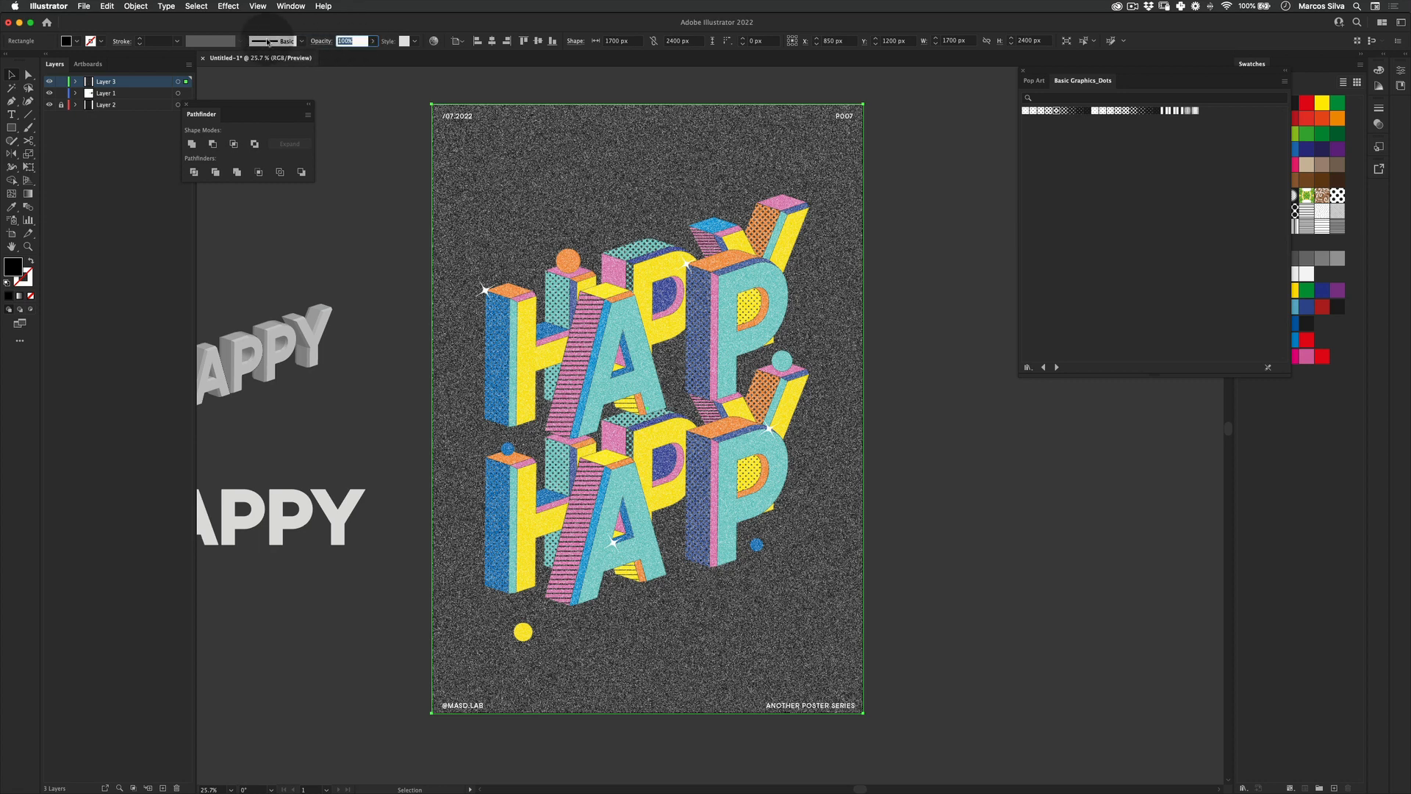
pyautogui.write('5')
pyautogui.press('Return')
pyautogui.press('v')
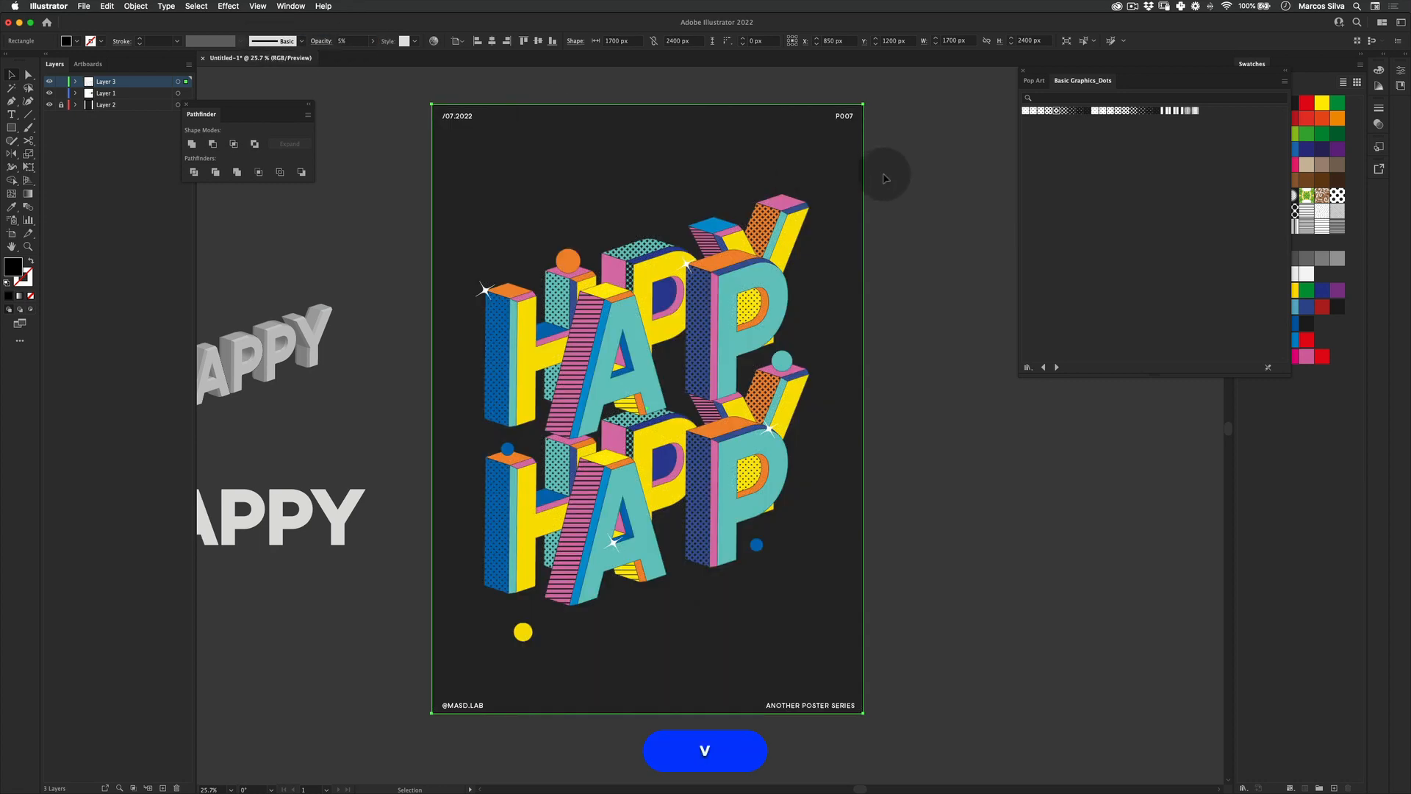
# Step: Inspect the grain on the letters up close, try another opacity for it and undo that change
pyautogui.press('z')
pyautogui.moveTo(663, 260); pyautogui.dragTo(673, 340)
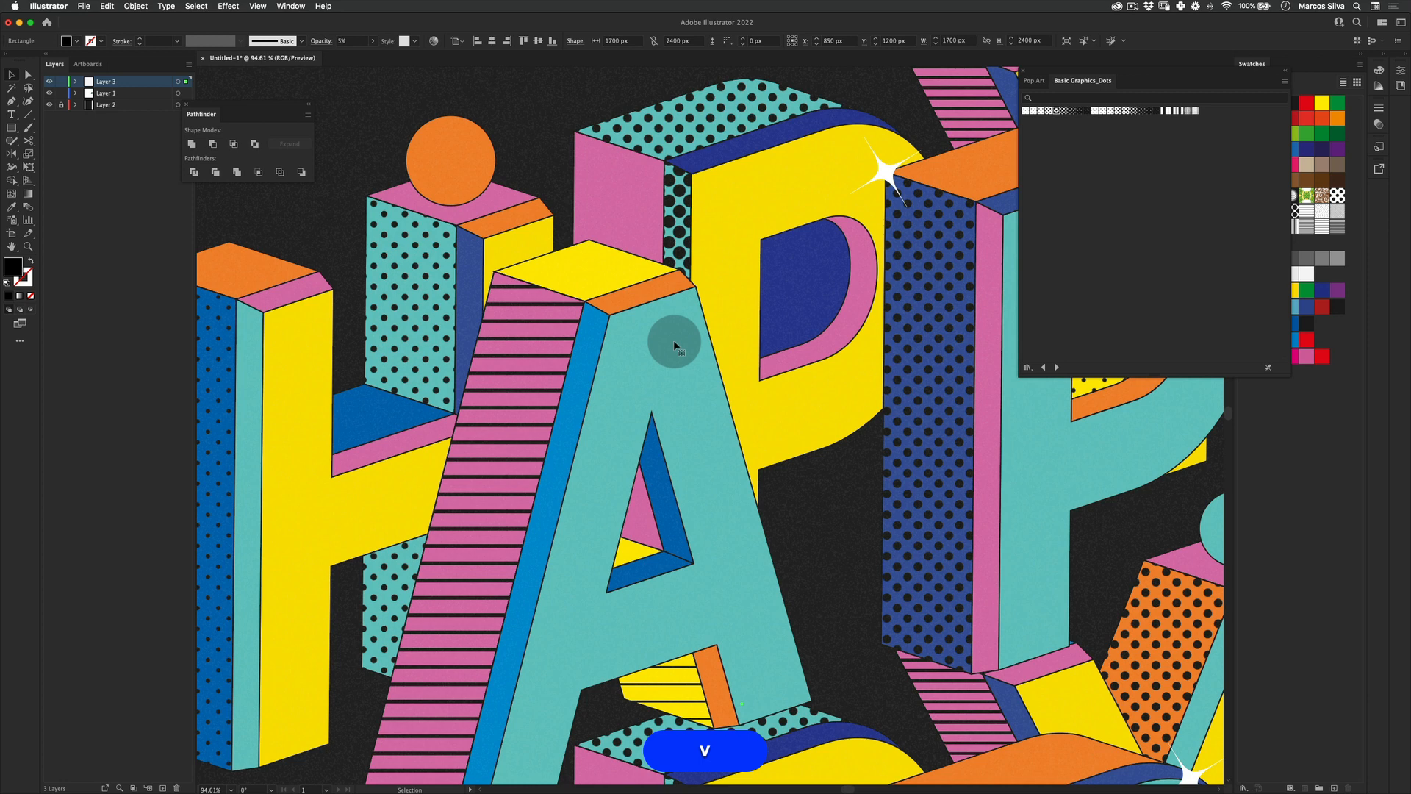
pyautogui.click(352, 41)
pyautogui.write('1')
pyautogui.press('Return')
pyautogui.press('super+z')
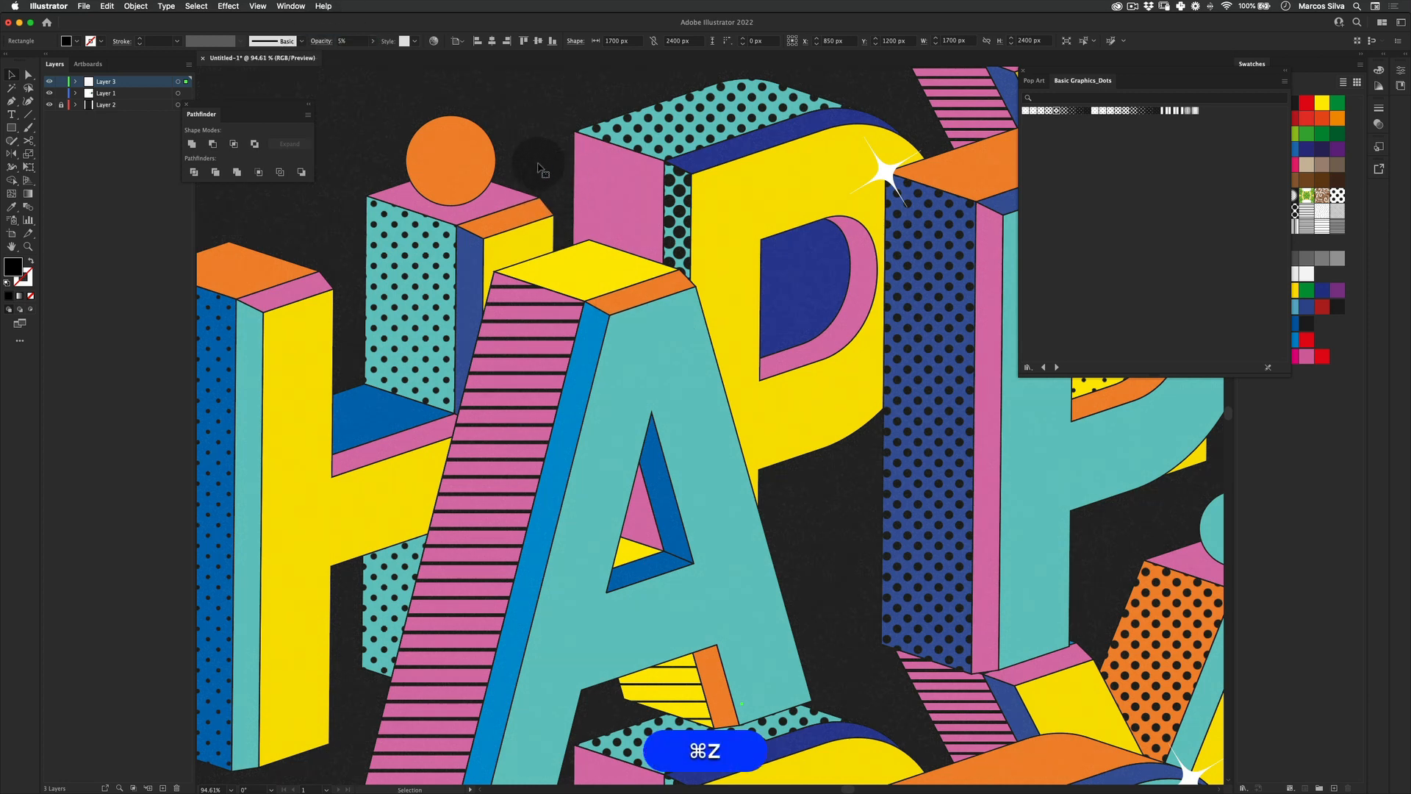
# Step: Set the grain rectangle's opacity to 12% and deselect it
pyautogui.press('z')
pyautogui.moveTo(558, 144); pyautogui.dragTo(394, 196)
pyautogui.press('v')
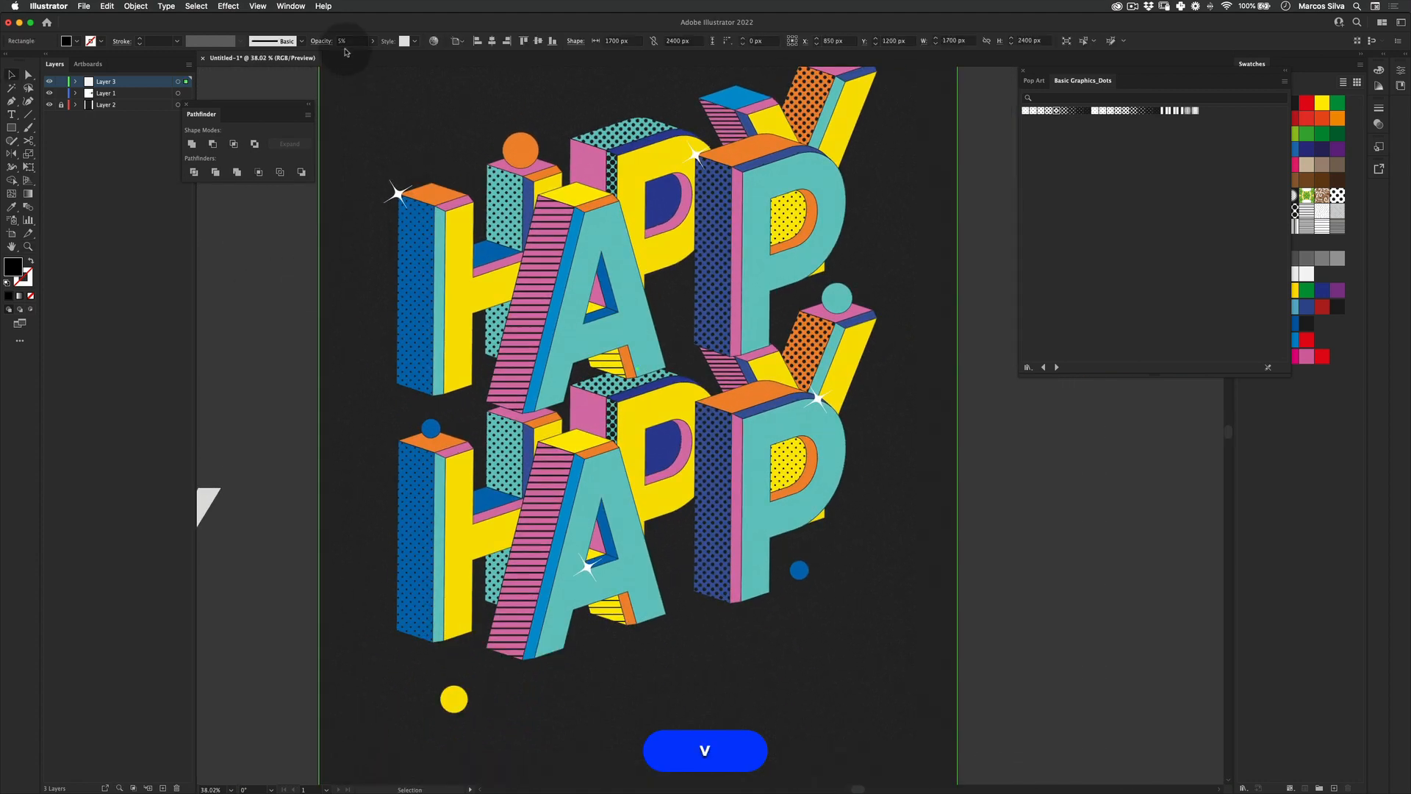
pyautogui.click(351, 41)
pyautogui.write('12')
pyautogui.press('Return')
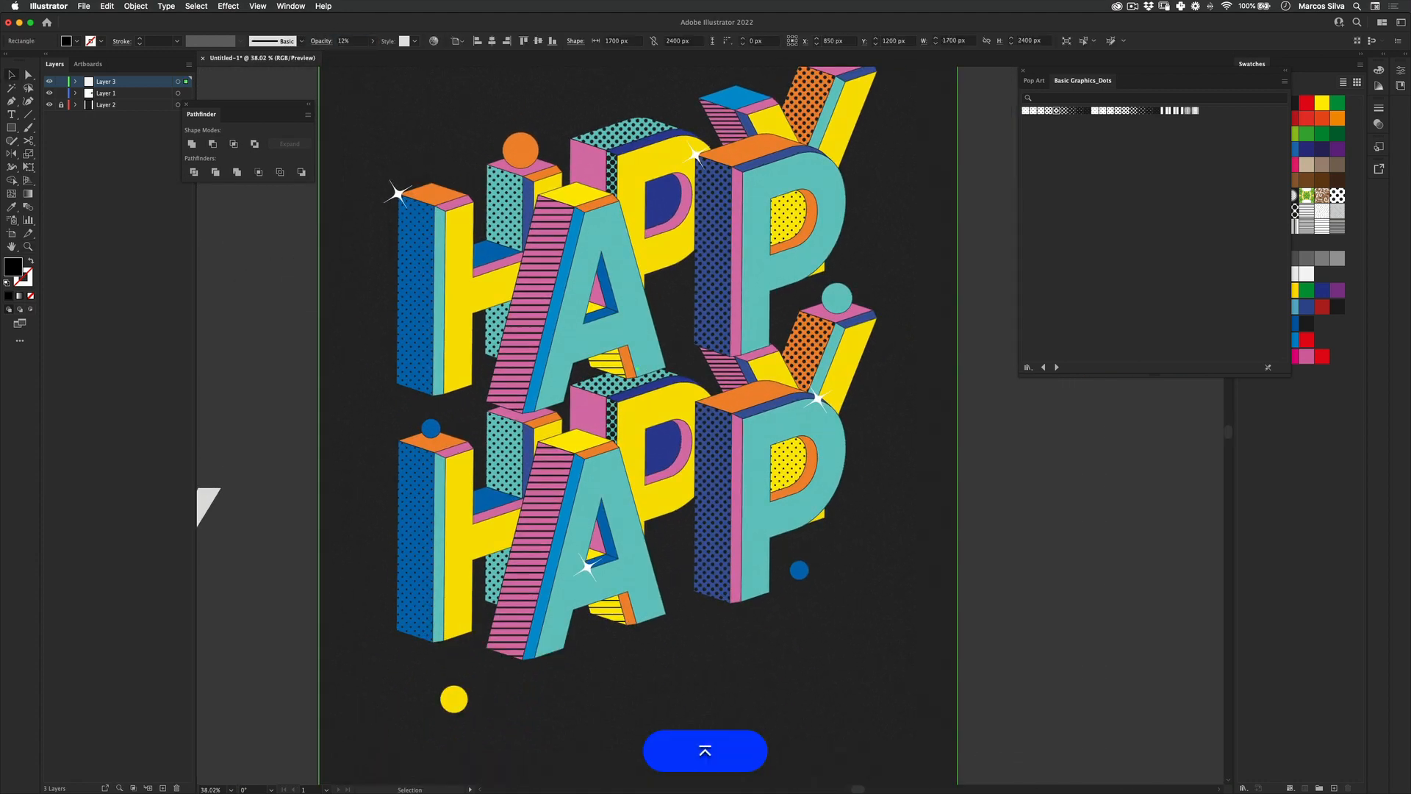
pyautogui.click(222, 338)
pyautogui.press('v')
pyautogui.click(256, 354)
pyautogui.press('z')
pyautogui.moveTo(585, 269); pyautogui.dragTo(502, 291)
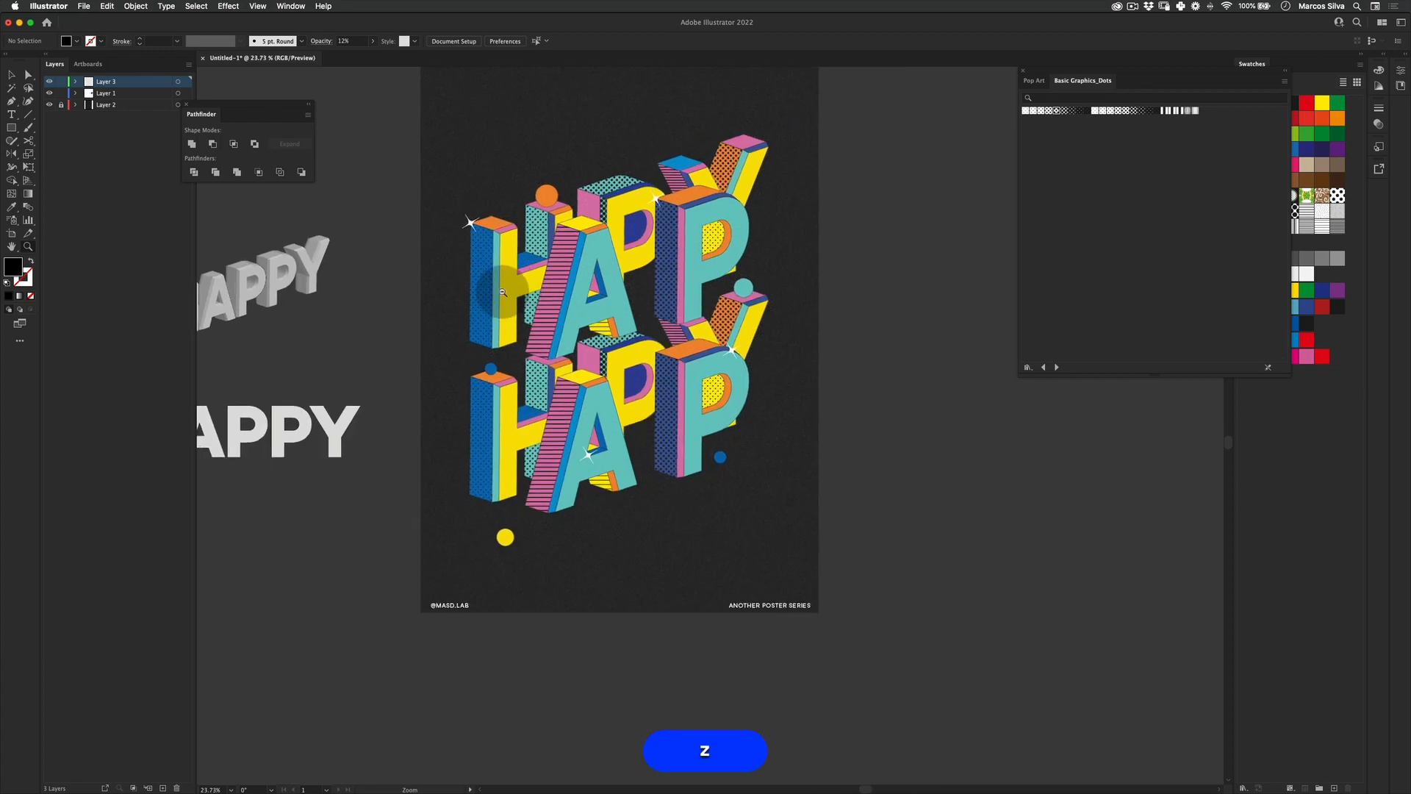
pyautogui.press('space')
pyautogui.moveTo(588, 234); pyautogui.dragTo(613, 287)
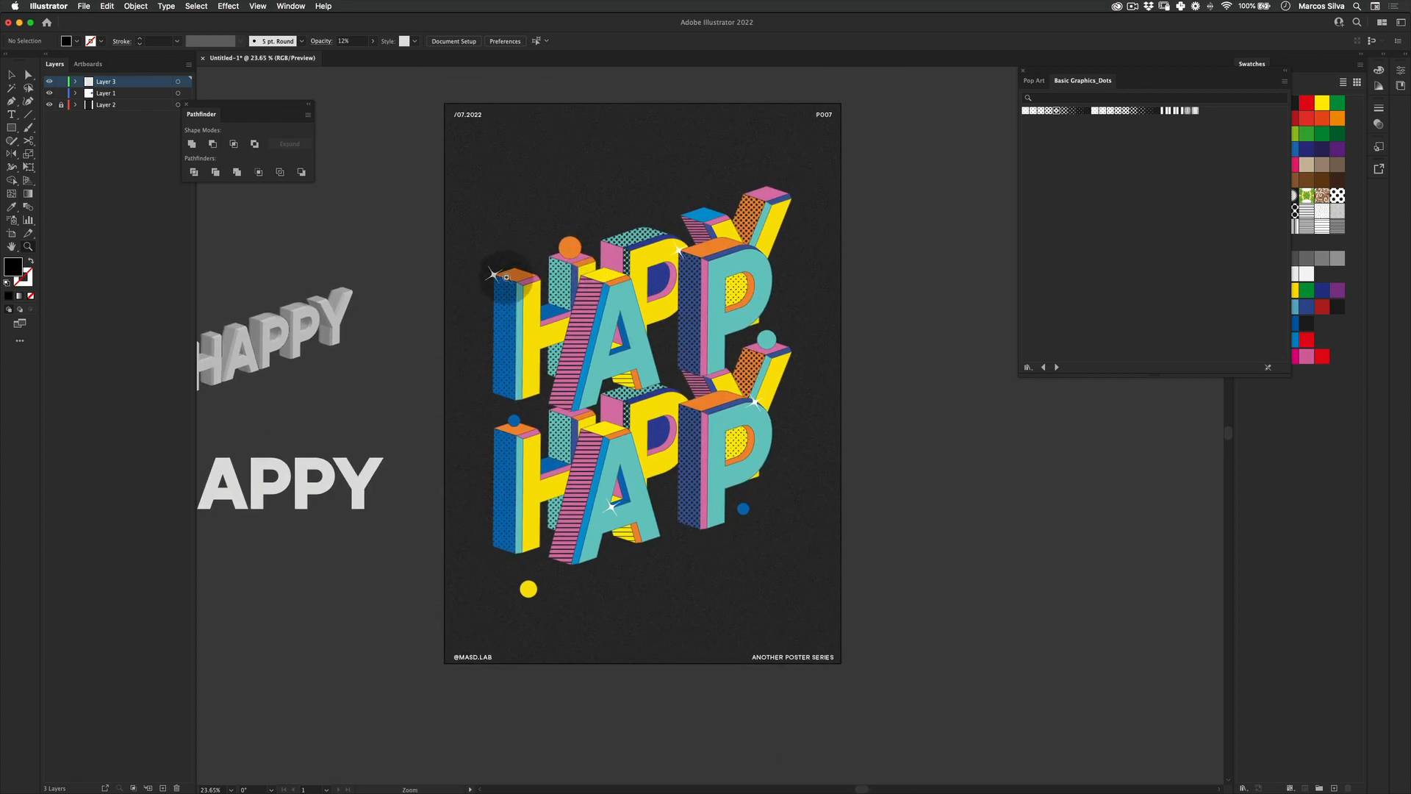
pyautogui.press('v')
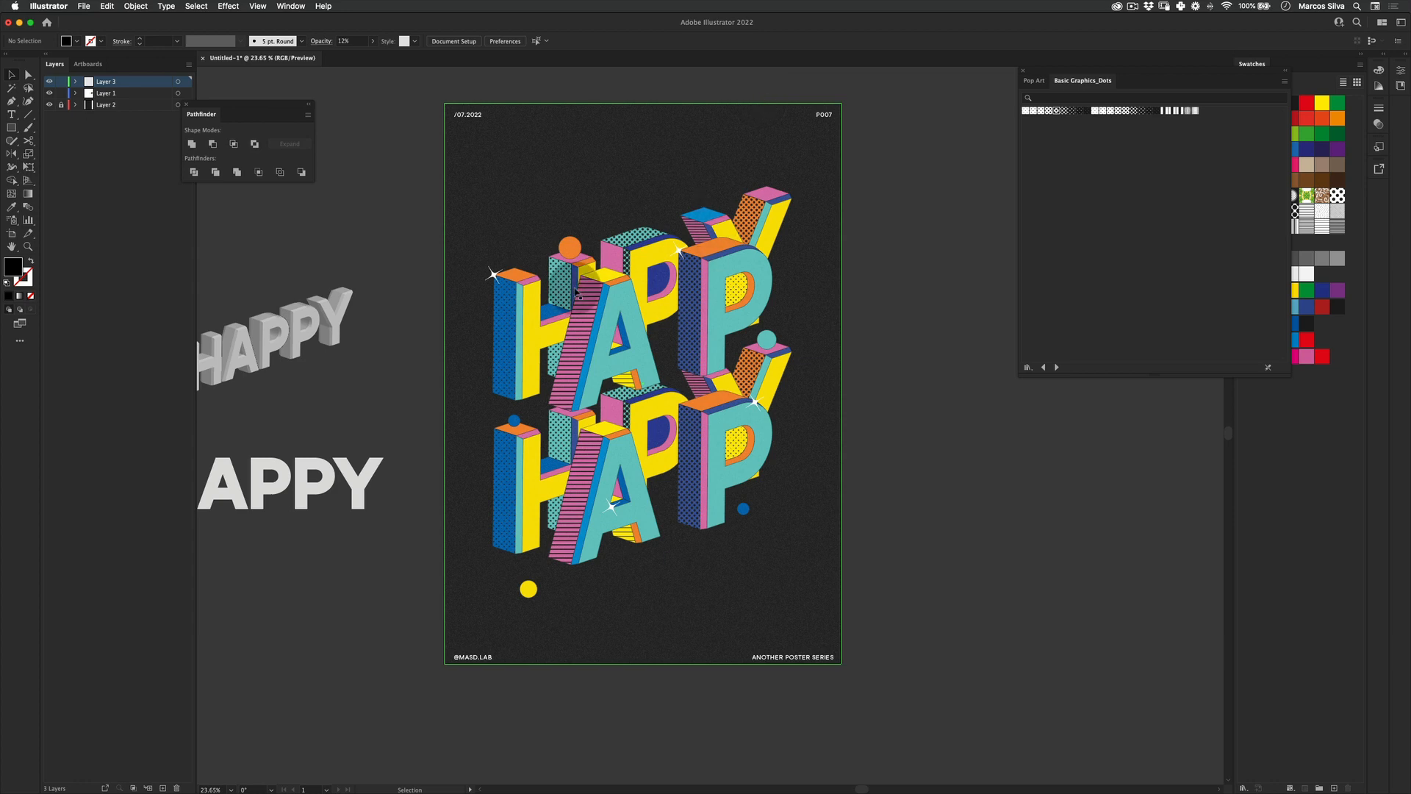
pyautogui.press('z')
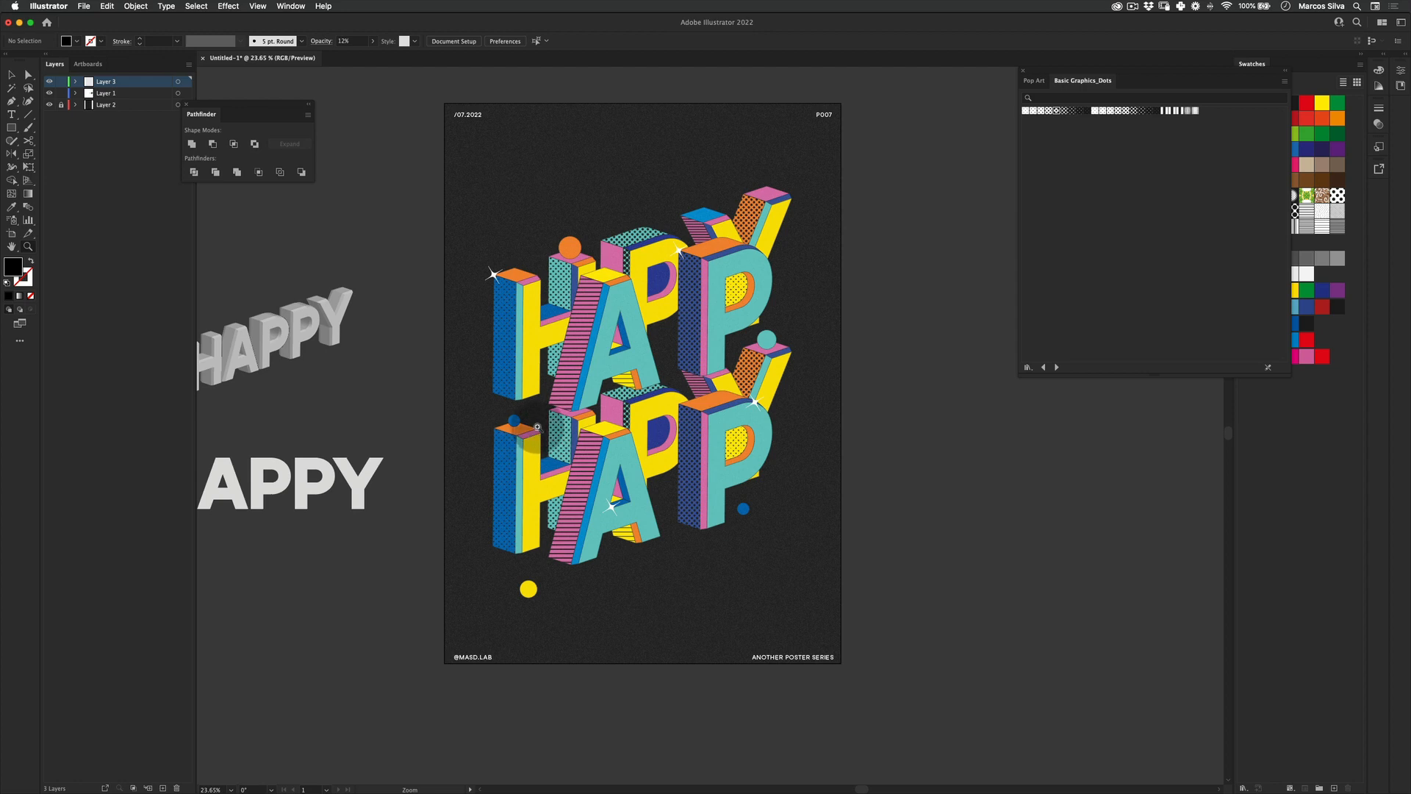
pyautogui.press('v')
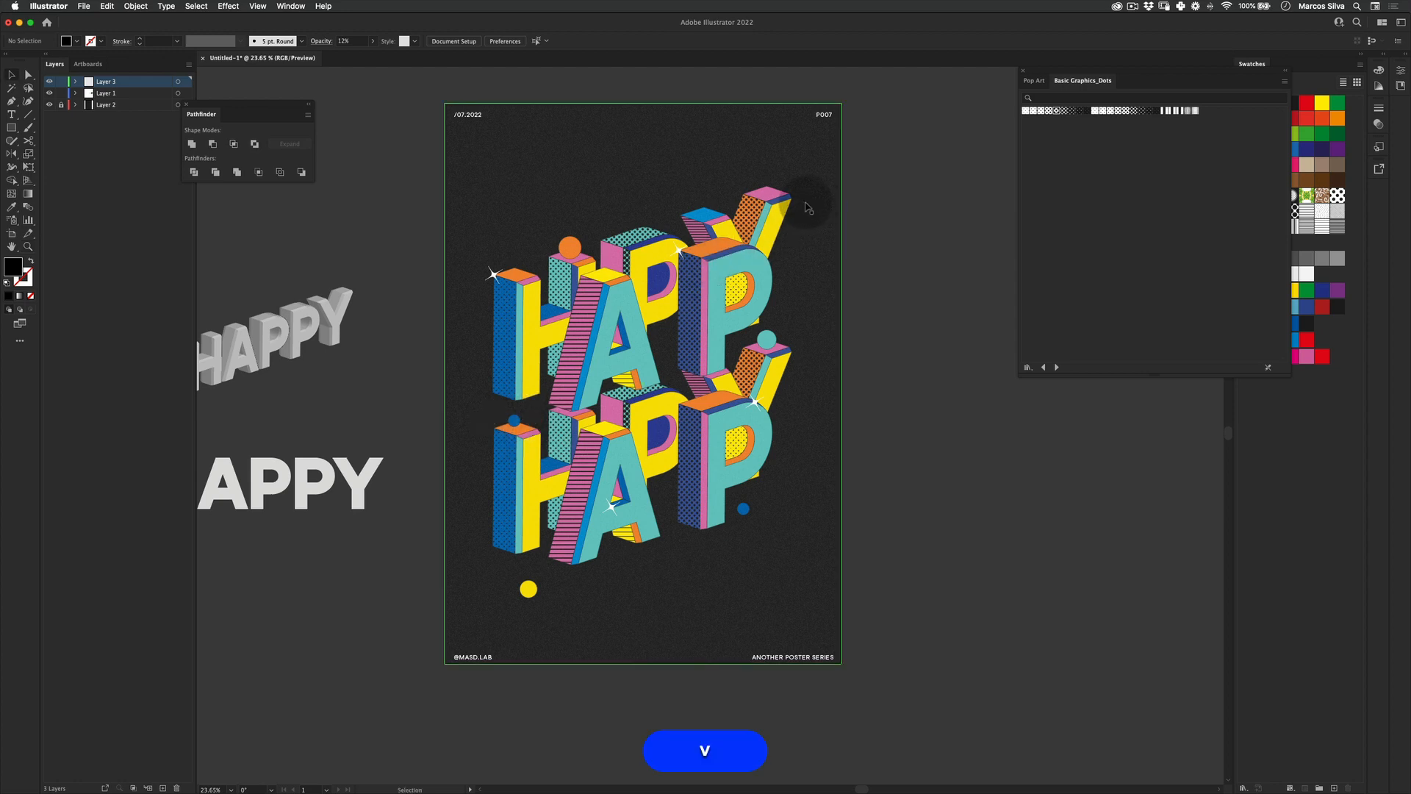